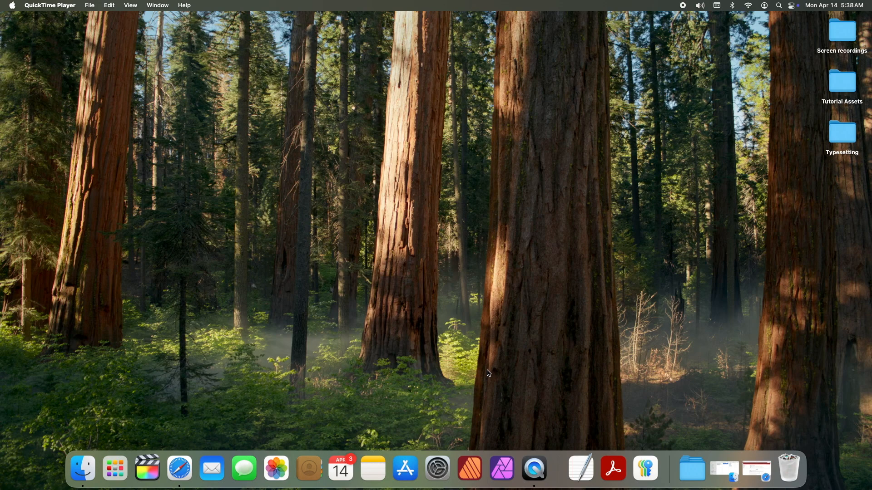
# Step: Switch to Affinity Publisher 2 and open the setup for a new document
pyautogui.click(460, 484)
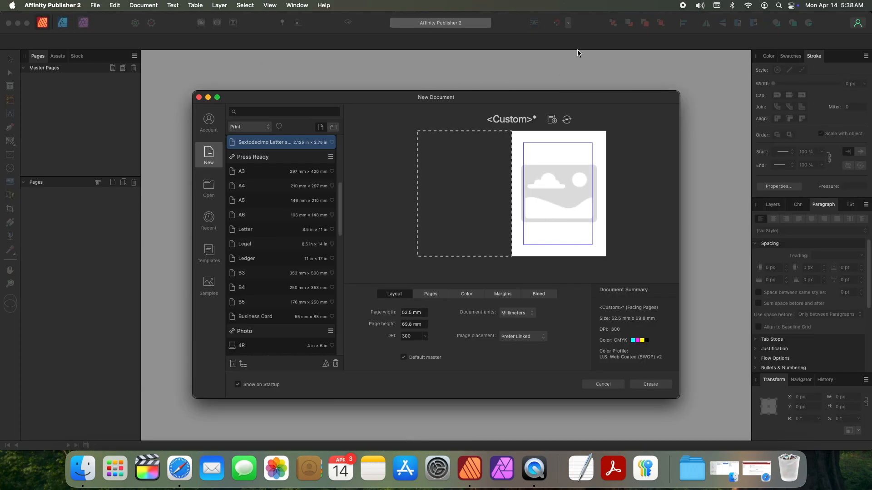
pyautogui.click(237, 386)
pyautogui.click(199, 97)
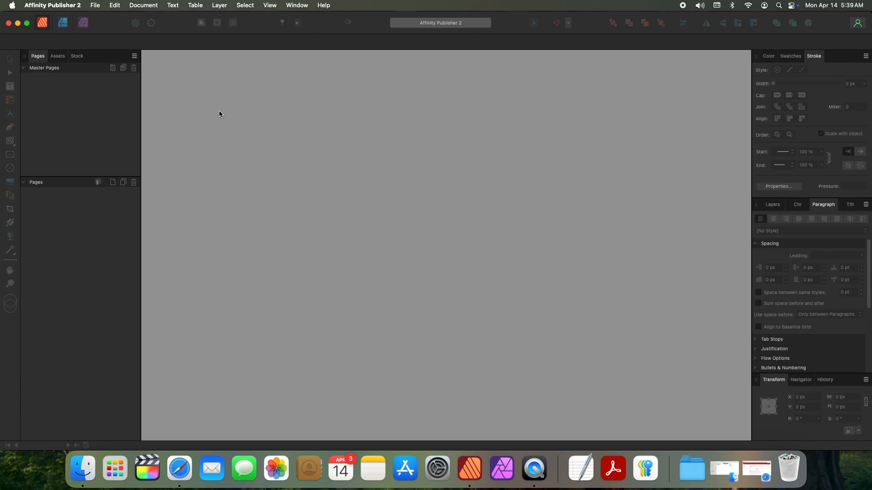
pyautogui.click(95, 5)
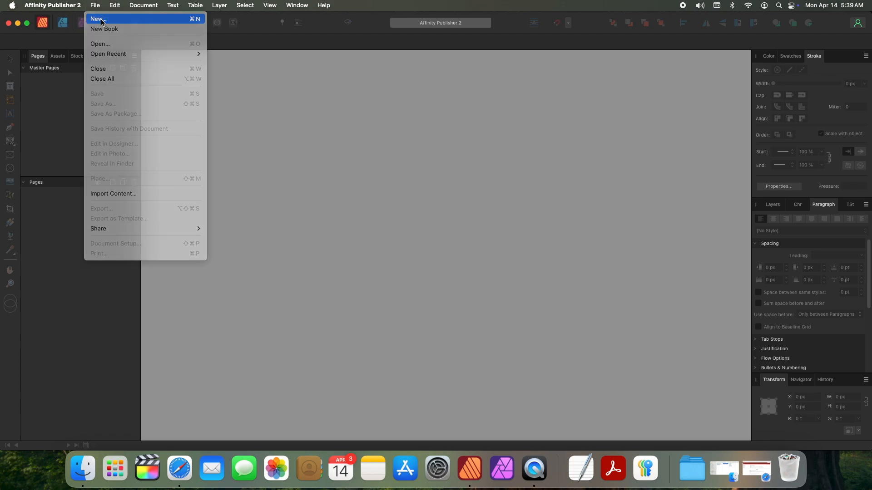
pyautogui.click(101, 19)
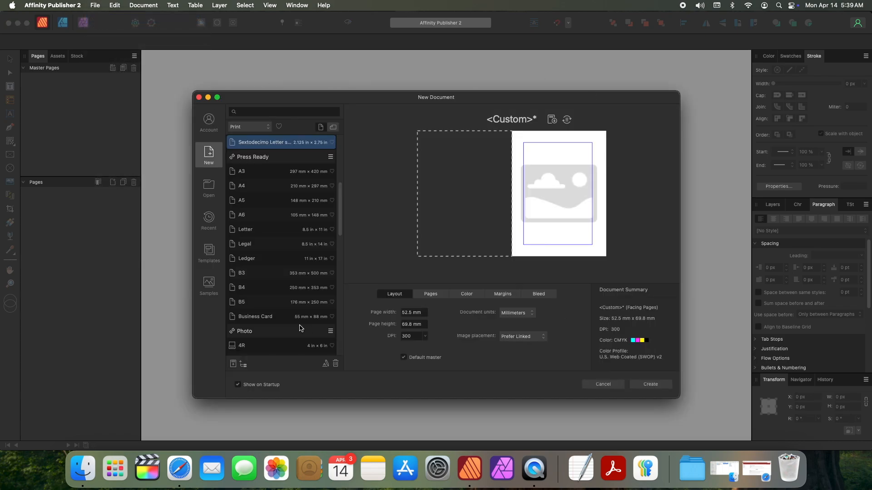
# Step: Choose the Sextodecimo Letter size preset from the Print category for the new document
pyautogui.click(277, 215)
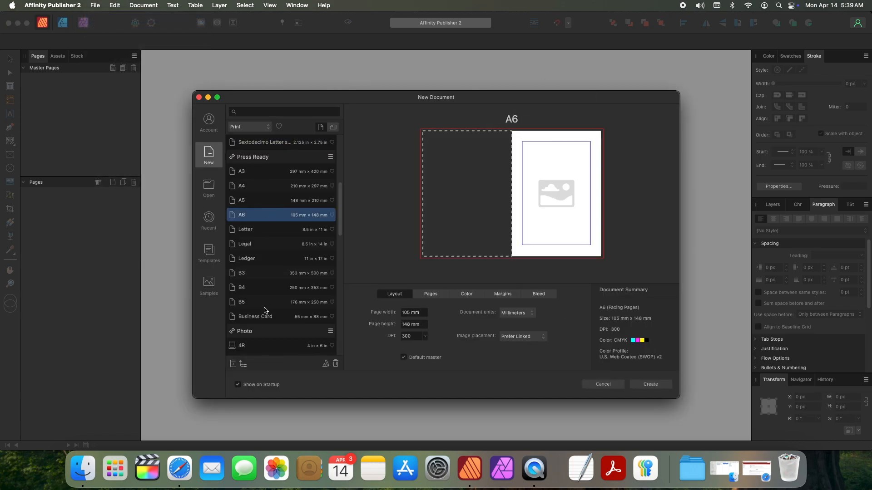
pyautogui.click(288, 287)
pyautogui.moveTo(343, 203); pyautogui.dragTo(340, 147)
pyautogui.click(281, 187)
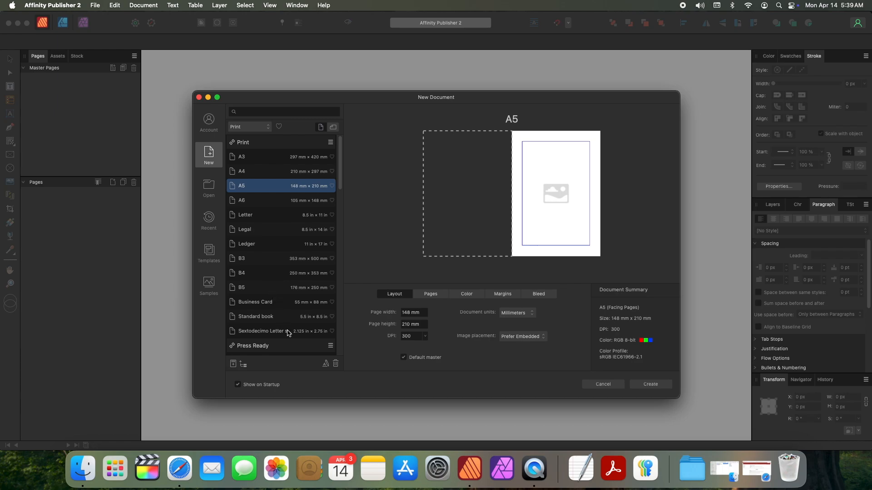
pyautogui.click(271, 335)
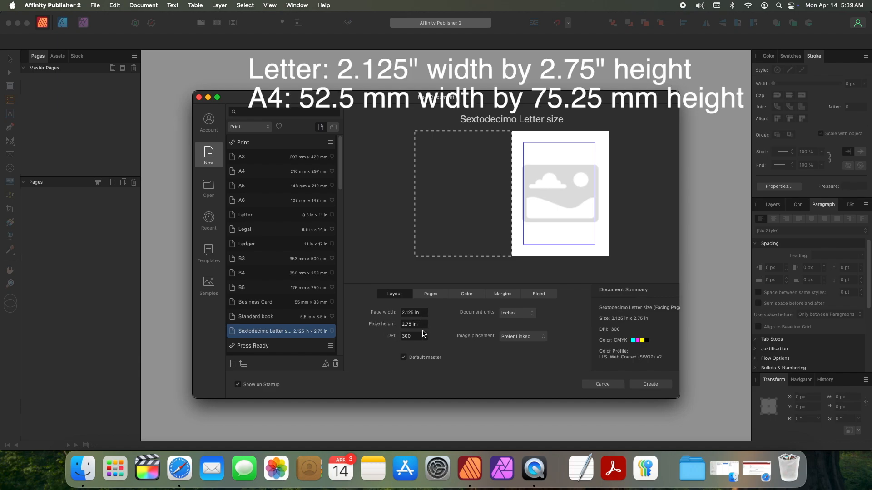
# Step: Set the page size to 52.5 mm wide by 74.3 mm high, with Millimeters as the document units
pyautogui.click(422, 313)
pyautogui.write('52.5 mm')
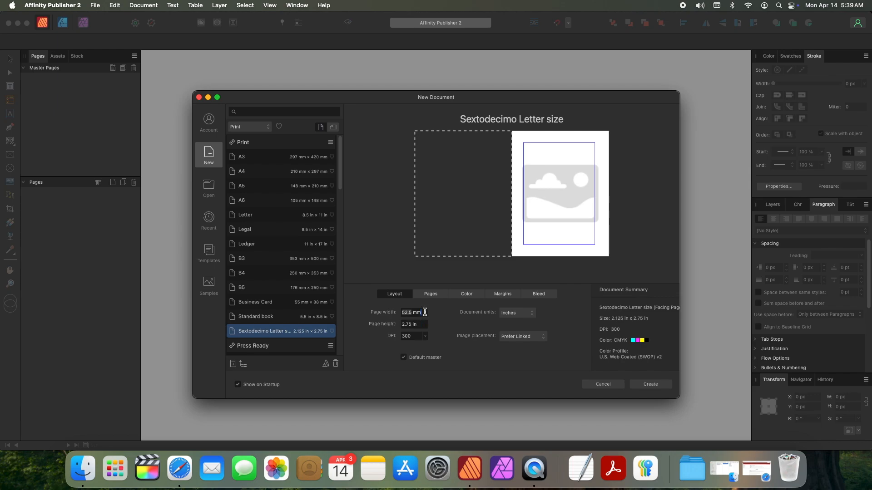
pyautogui.press('Tab')
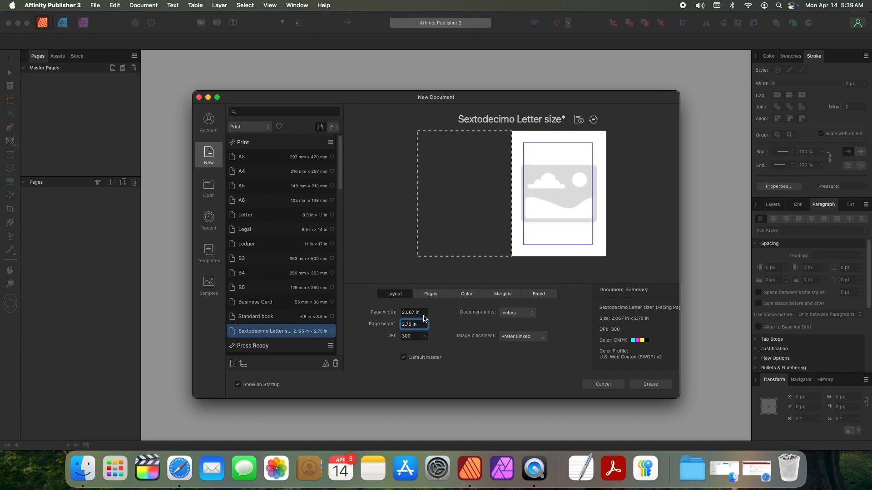
pyautogui.click(523, 316)
pyautogui.click(524, 346)
pyautogui.tripleClick(407, 327)
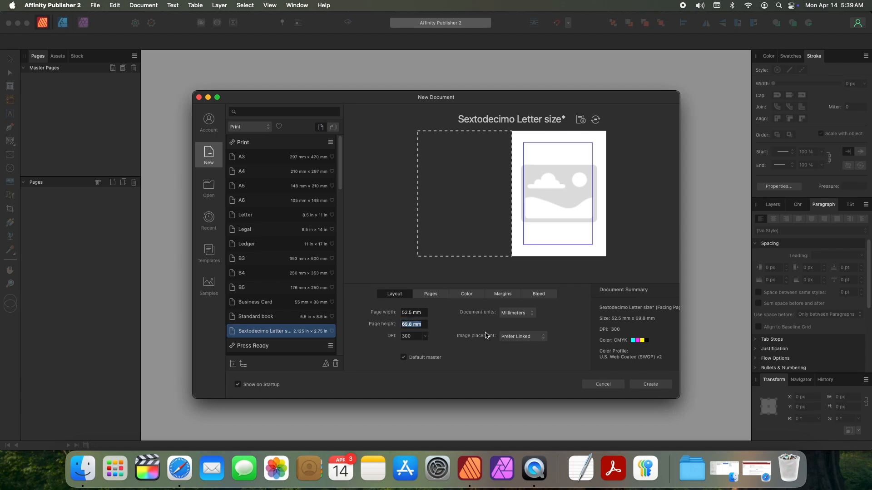
pyautogui.write('74')
pyautogui.press('Tab')
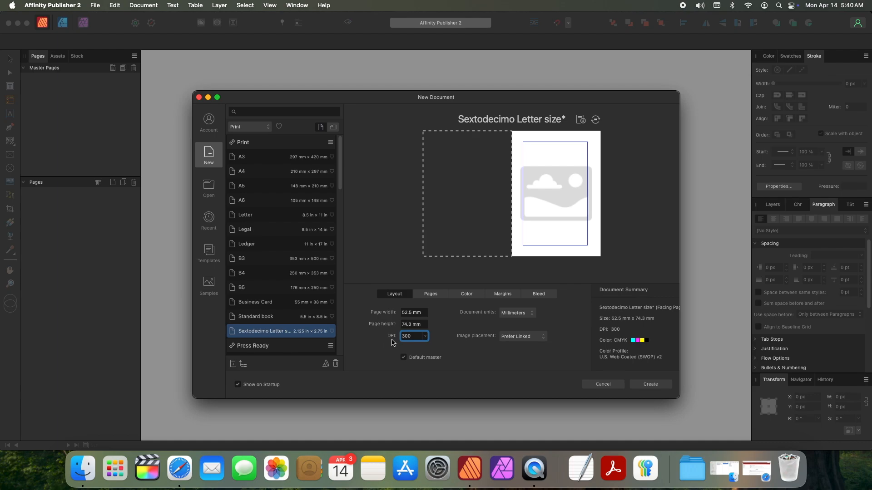
pyautogui.click(425, 337)
pyautogui.click(460, 326)
pyautogui.click(426, 337)
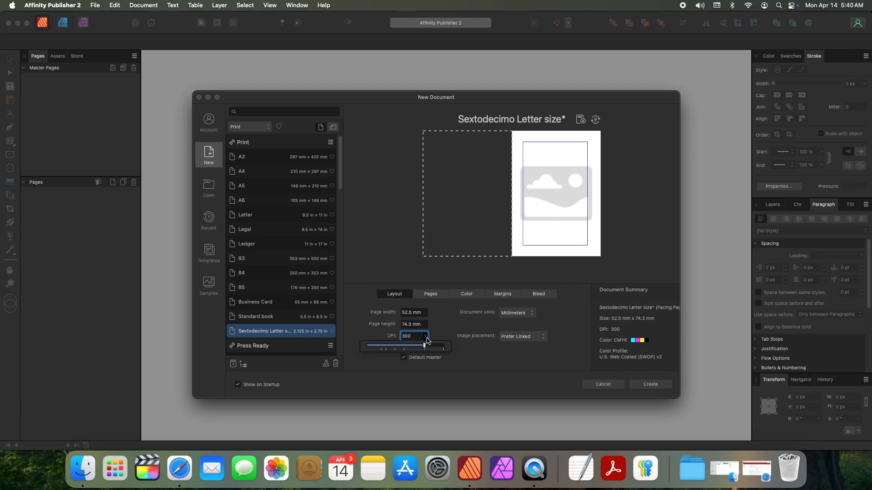
pyautogui.click(436, 336)
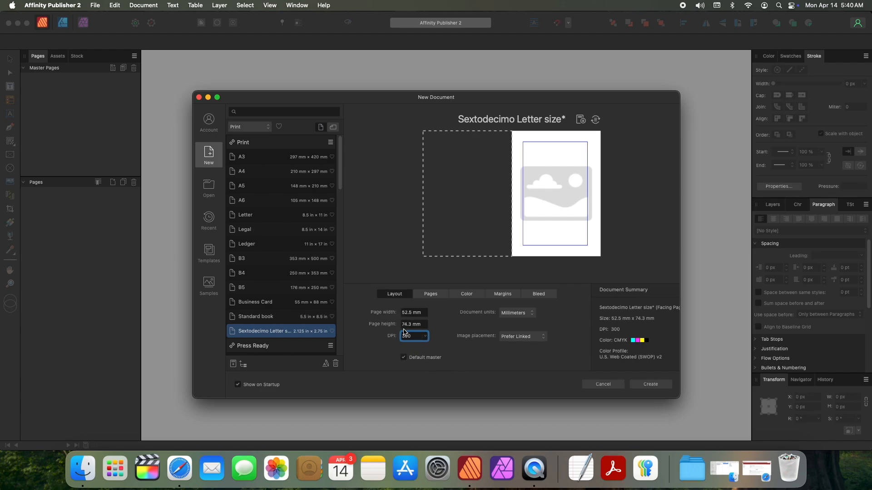
pyautogui.click(426, 337)
pyautogui.click(440, 337)
# Step: Try Prefer Embedded as the image placement and return the setting to Prefer Linked
pyautogui.click(531, 337)
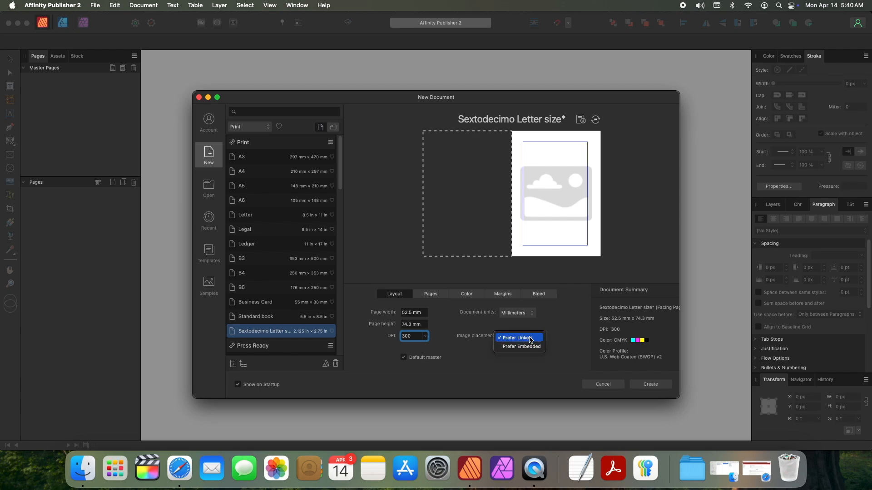
pyautogui.click(471, 355)
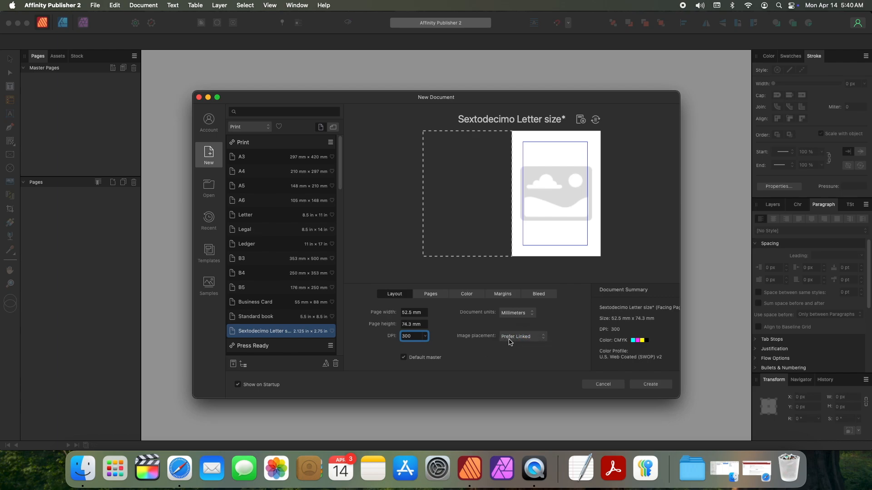
pyautogui.click(525, 338)
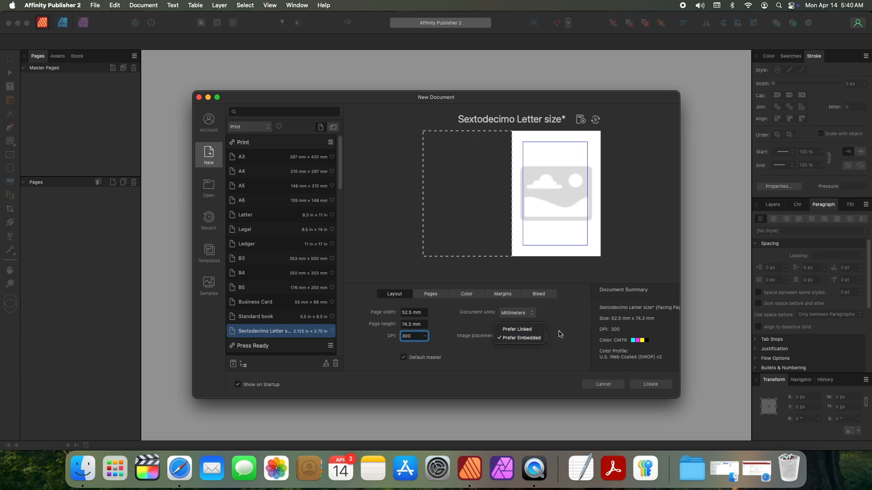
pyautogui.click(513, 332)
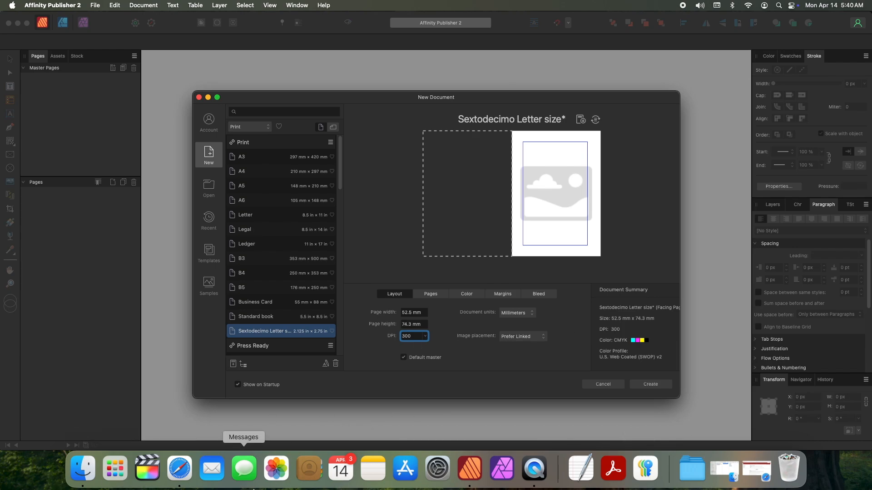
pyautogui.click(534, 338)
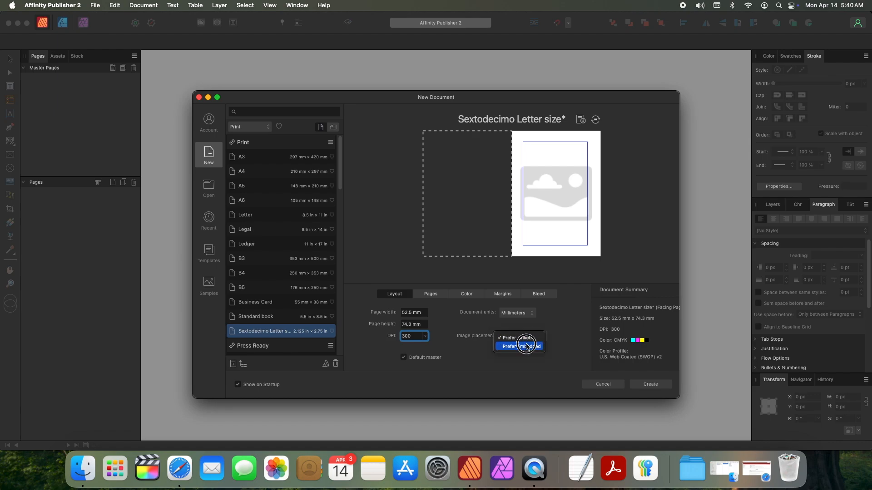
pyautogui.click(524, 346)
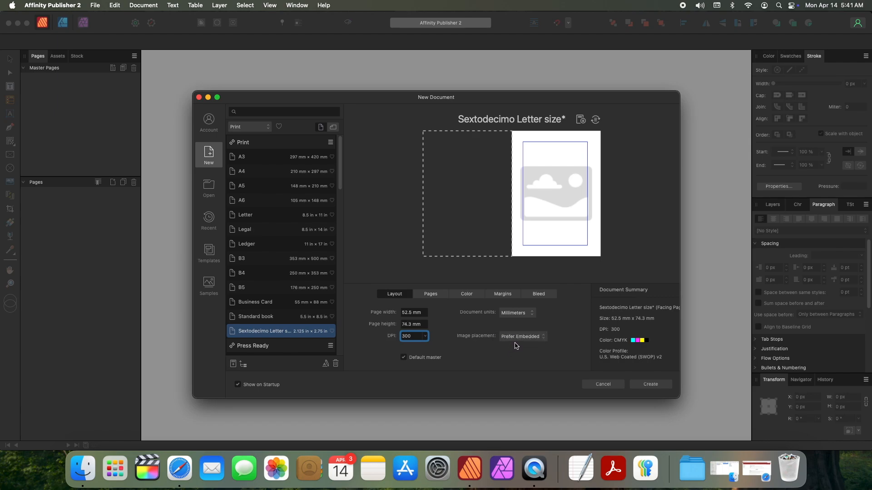
pyautogui.click(510, 339)
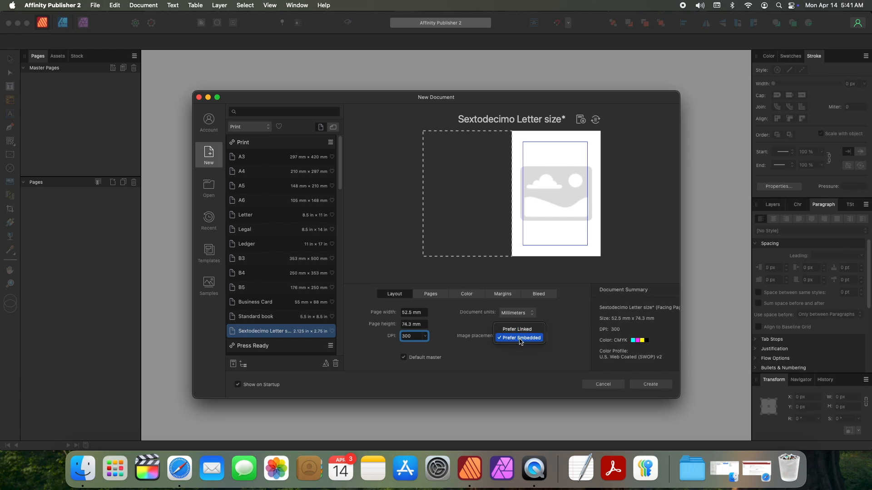
pyautogui.click(520, 339)
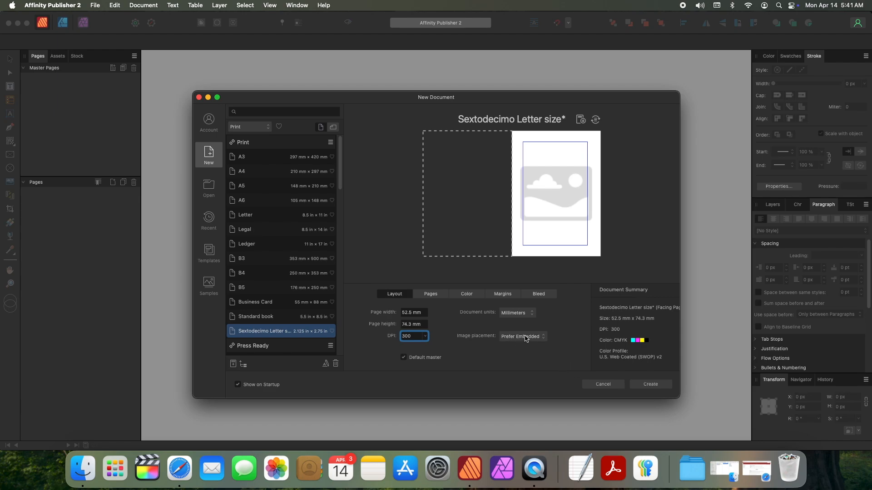
pyautogui.click(524, 341)
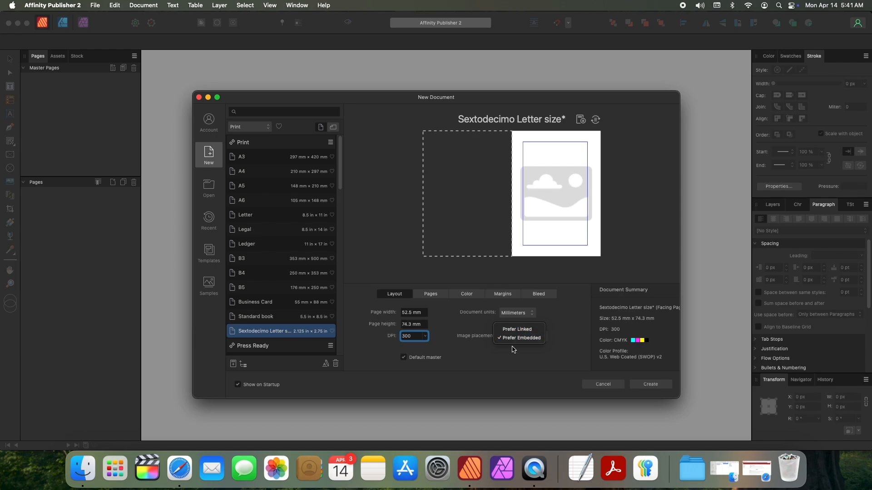
pyautogui.click(522, 340)
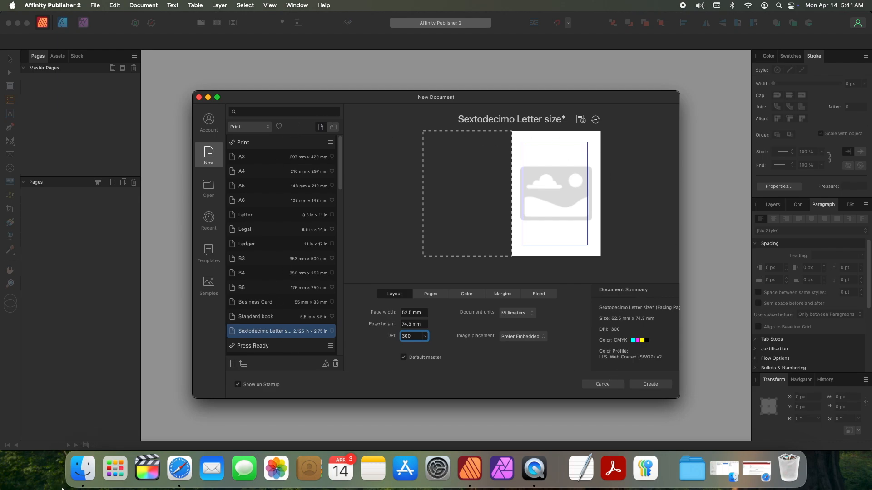
pyautogui.click(522, 336)
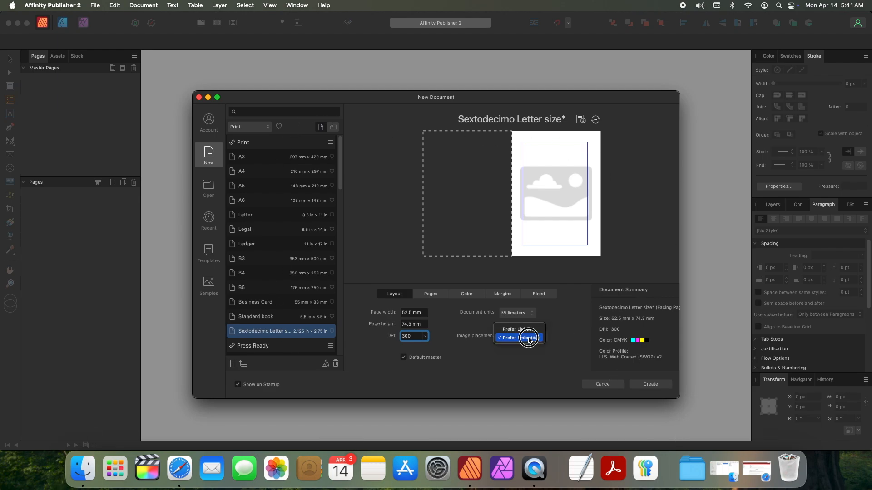
pyautogui.click(522, 331)
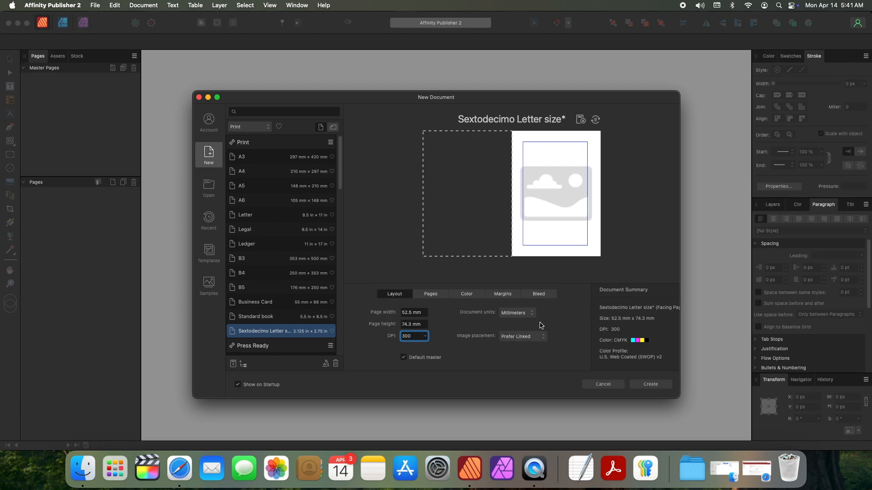
# Step: In the page settings, turn facing pages off and back on to compare the preview
pyautogui.click(438, 296)
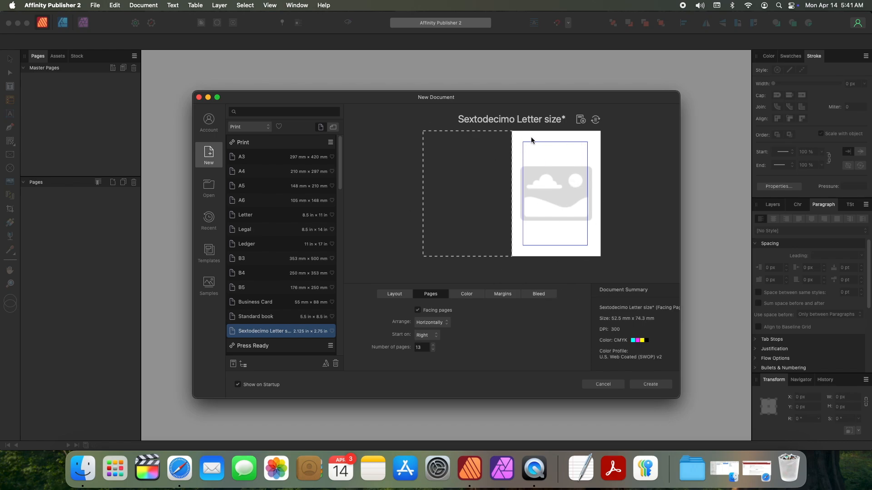
pyautogui.click(415, 310)
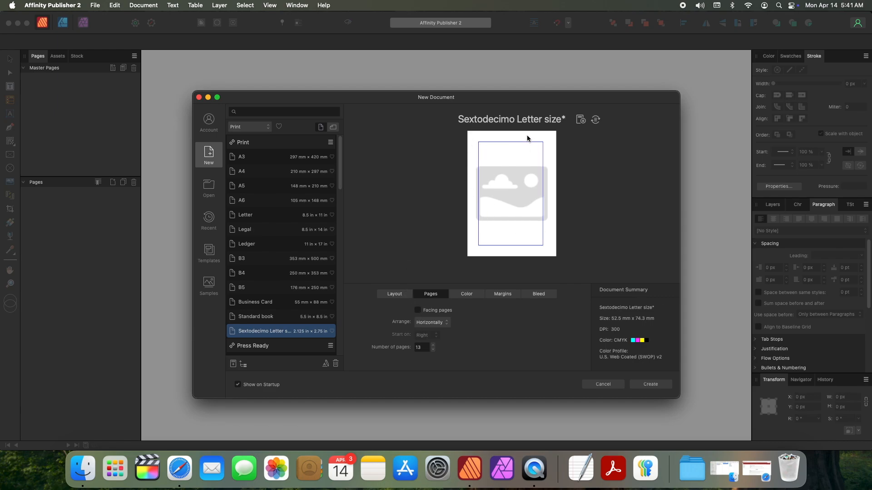
pyautogui.click(417, 311)
# Step: Try arranging the facing pages Vertically and return the arrangement to Horizontally
pyautogui.click(442, 322)
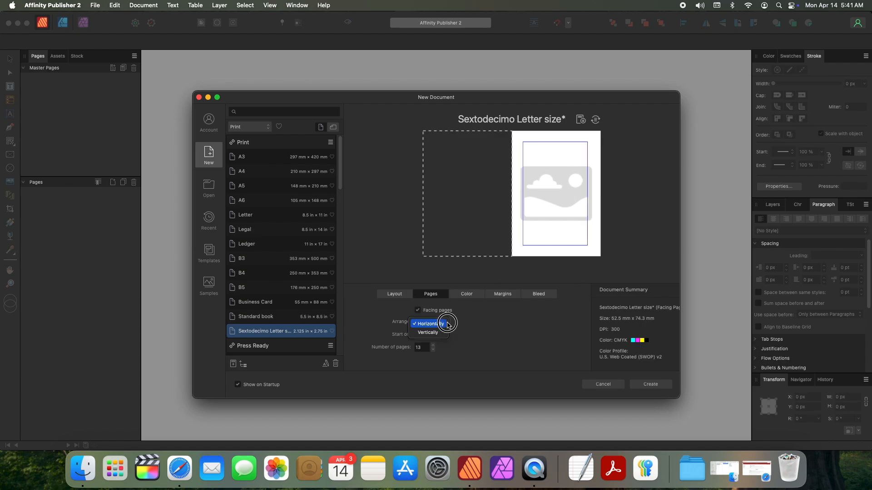
pyautogui.click(444, 331)
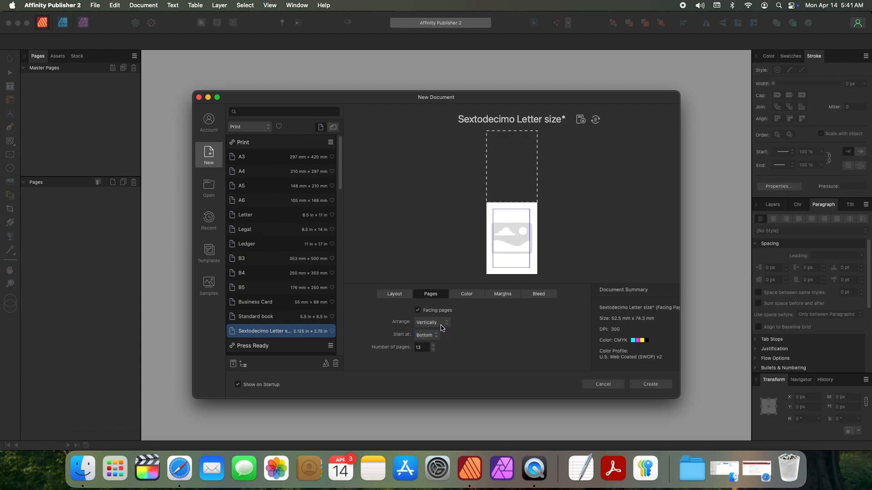
pyautogui.click(440, 323)
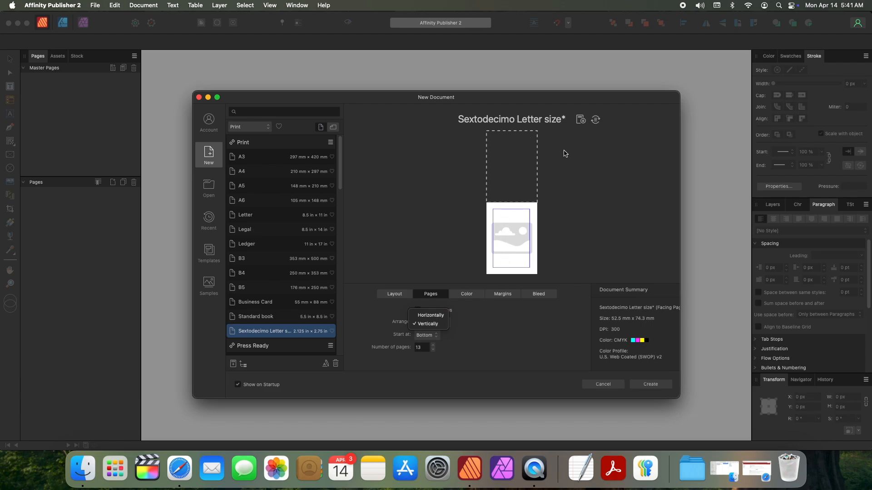
pyautogui.click(431, 315)
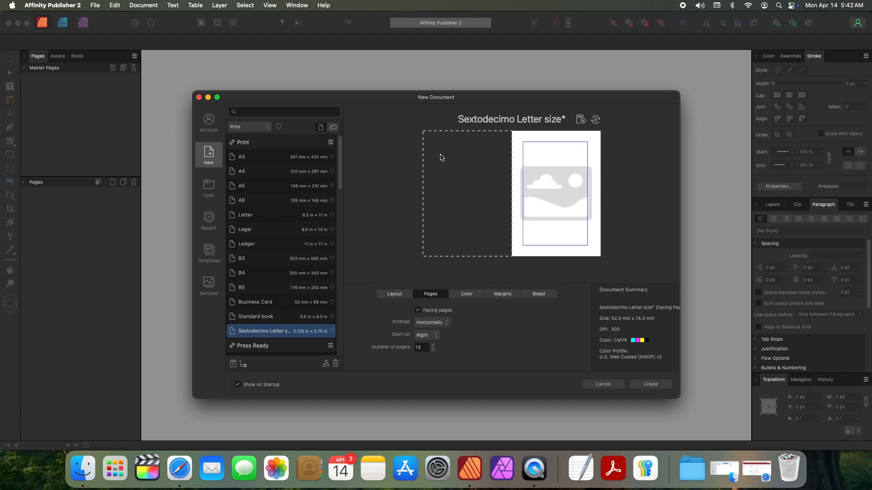
# Step: Choose Right as the side on which the facing-page document starts
pyautogui.click(426, 335)
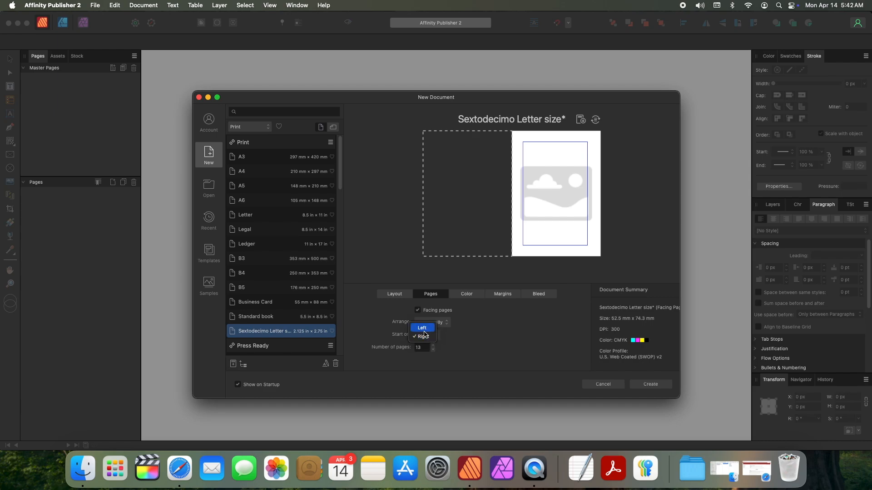
pyautogui.click(427, 338)
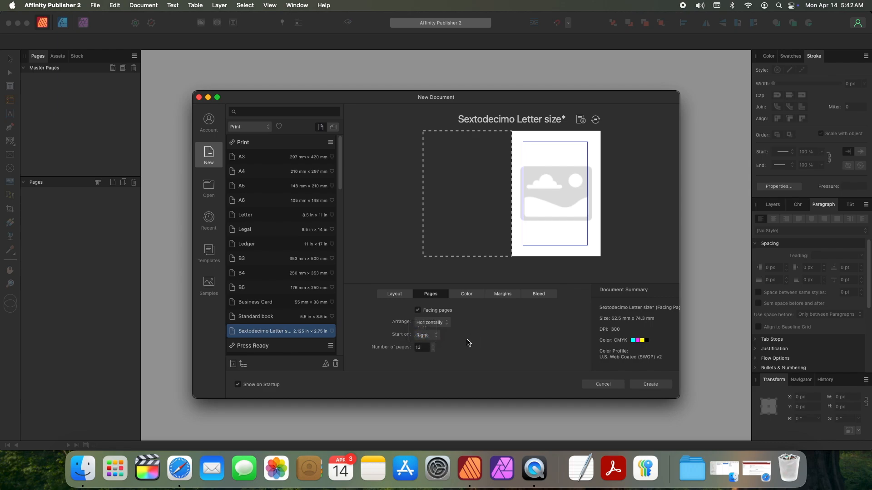
pyautogui.click(439, 335)
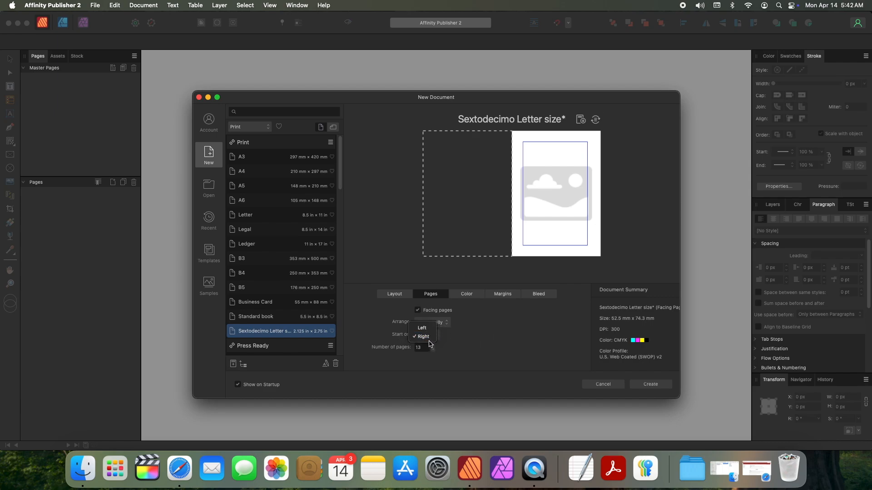
pyautogui.click(537, 319)
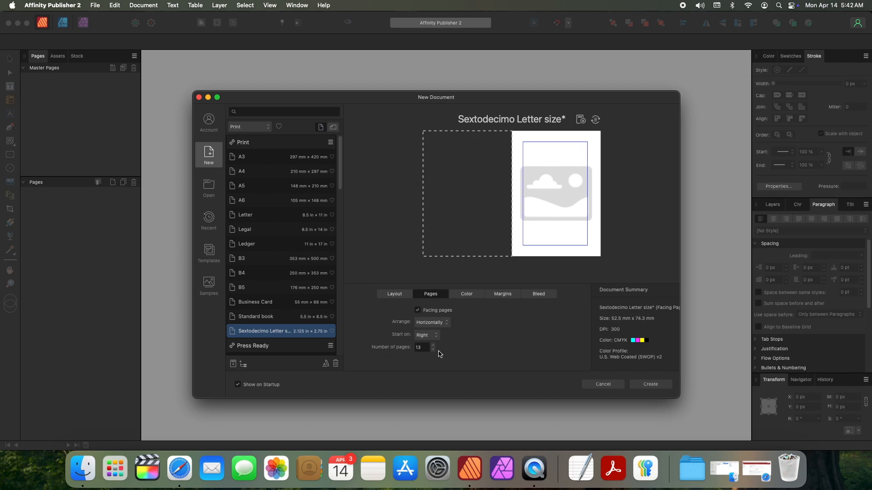
# Step: In the color settings, try the RGB/16 color format and return it to CMYK/8
pyautogui.click(465, 298)
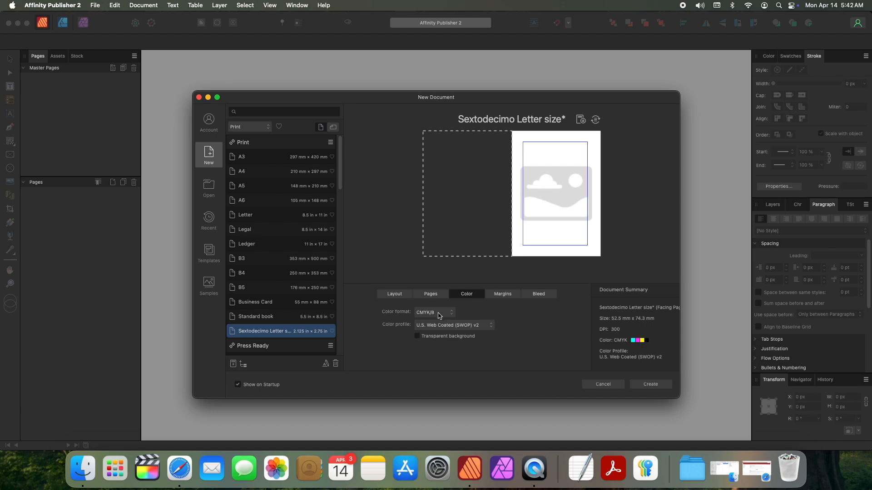
pyautogui.click(434, 316)
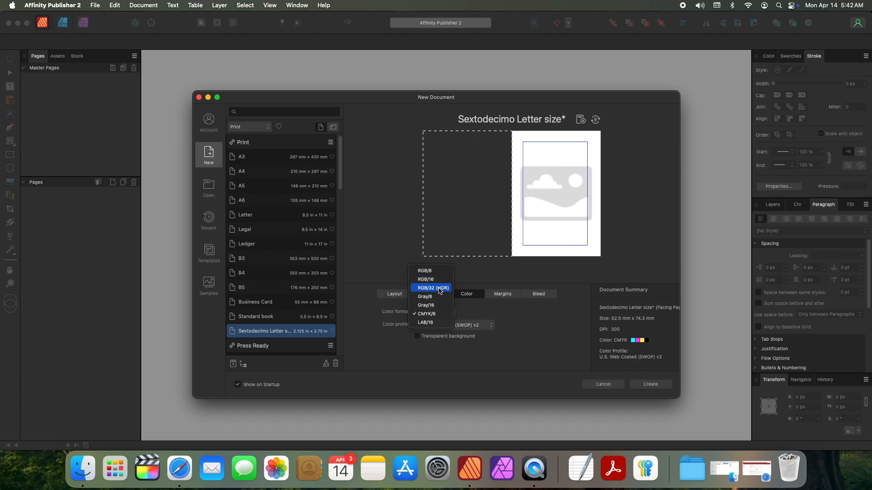
pyautogui.click(427, 279)
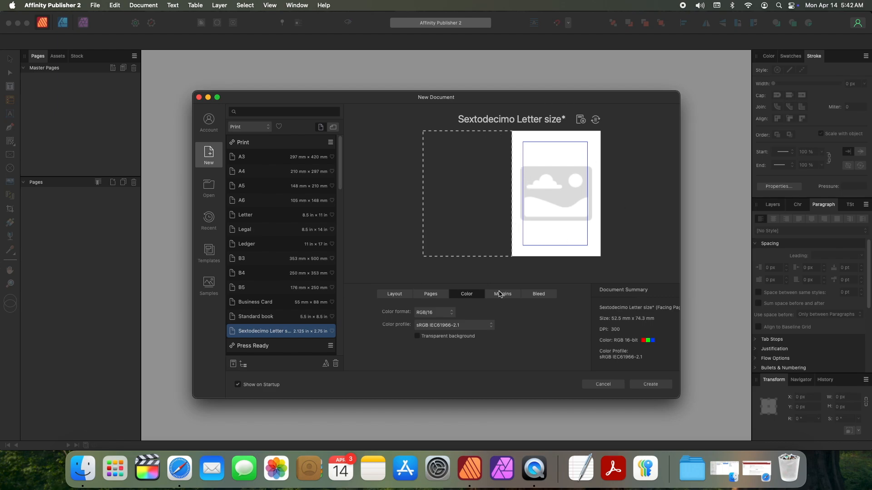
pyautogui.click(448, 315)
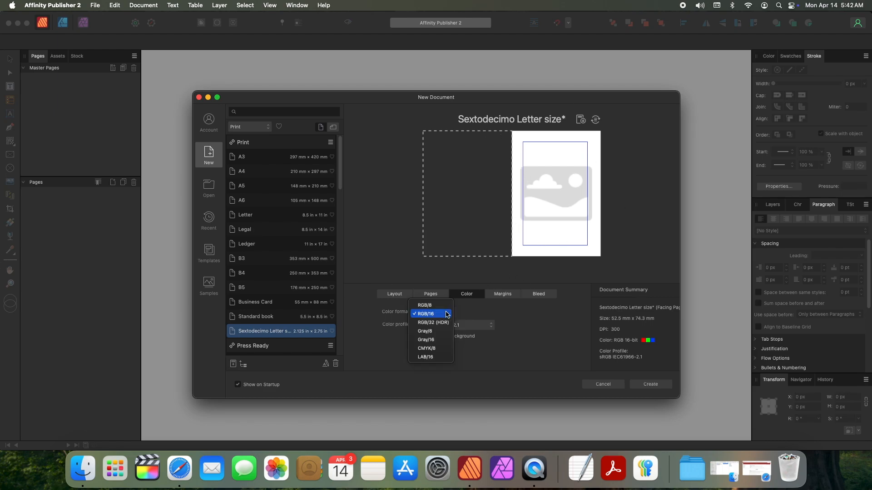
pyautogui.click(444, 353)
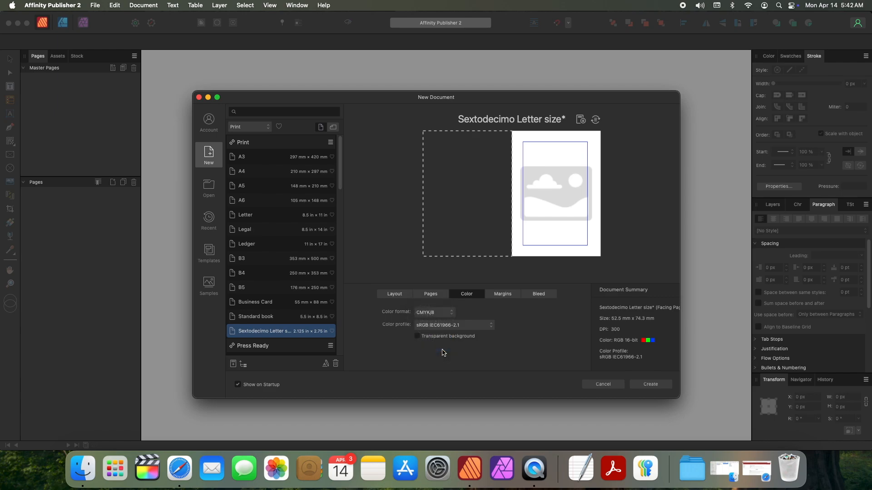
# Step: Set the new document's units to Inches at 2.125 in x 2.75 in and review its inner, outer, top and bottom margins
pyautogui.click(504, 298)
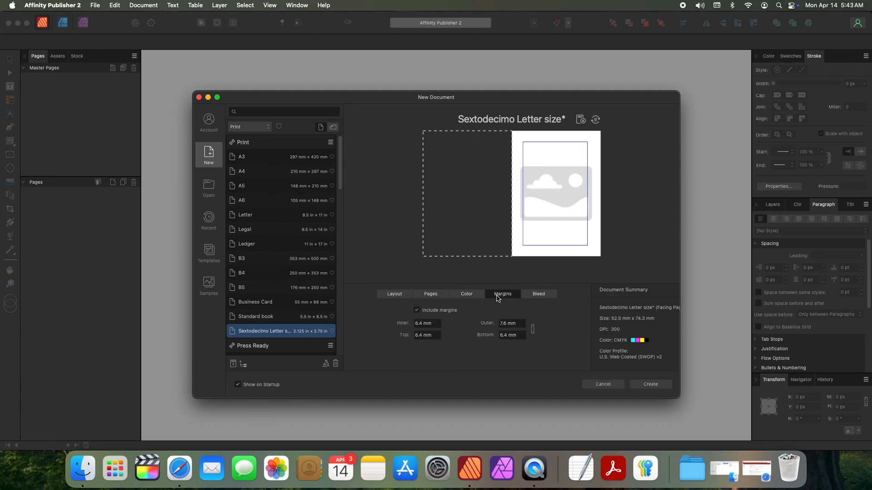
pyautogui.click(438, 323)
pyautogui.click(512, 324)
pyautogui.click(394, 294)
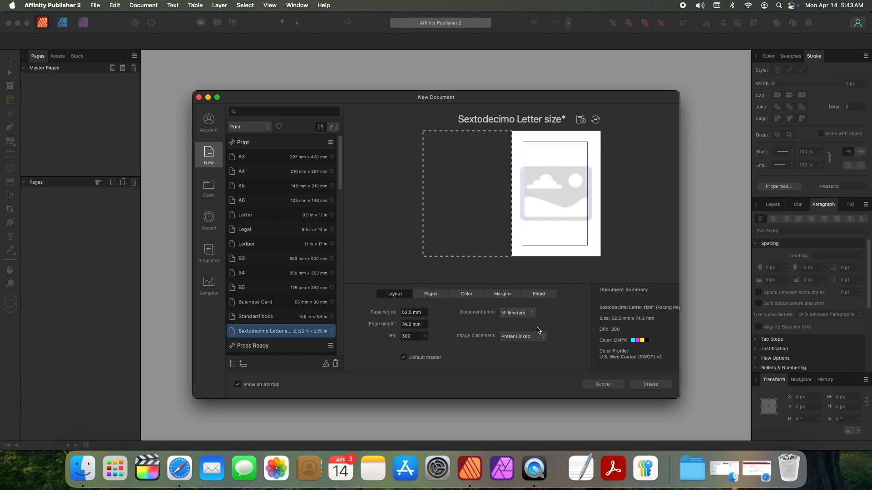
pyautogui.click(528, 315)
pyautogui.click(510, 283)
pyautogui.click(494, 295)
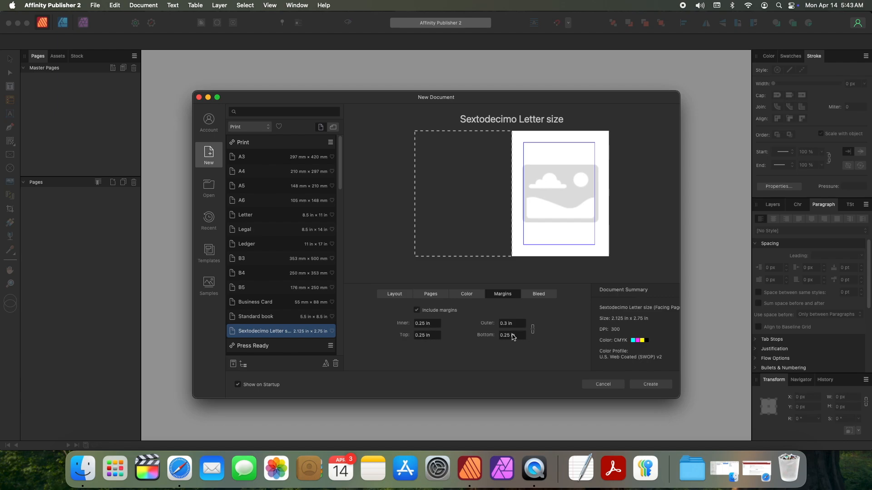
# Step: Review the bleed settings and create the Sextodecimo Letter size document
pyautogui.click(539, 297)
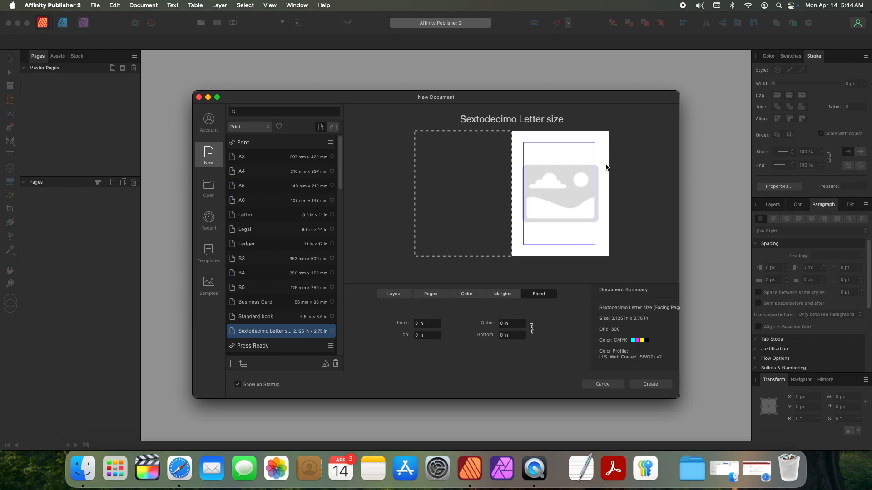
pyautogui.click(431, 339)
pyautogui.click(643, 384)
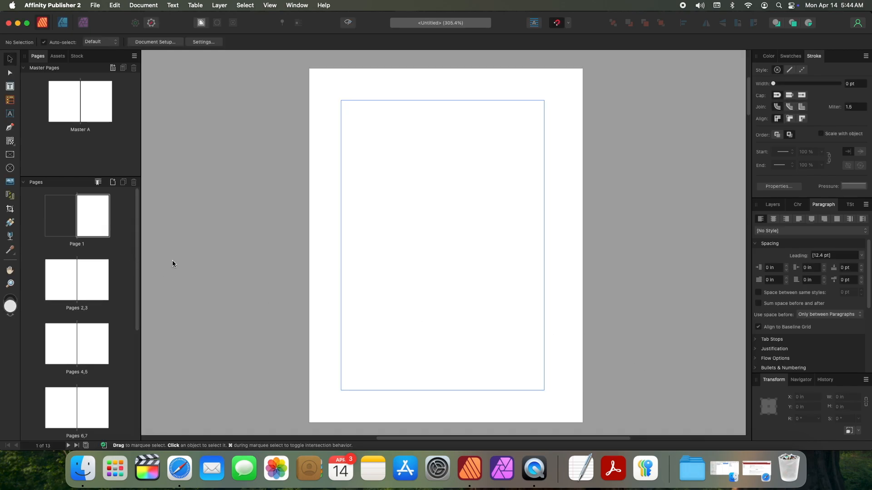
# Step: Look over the opening pages of the new document to examine the single first page and the facing spreads
pyautogui.scroll(-15, 407, 250)
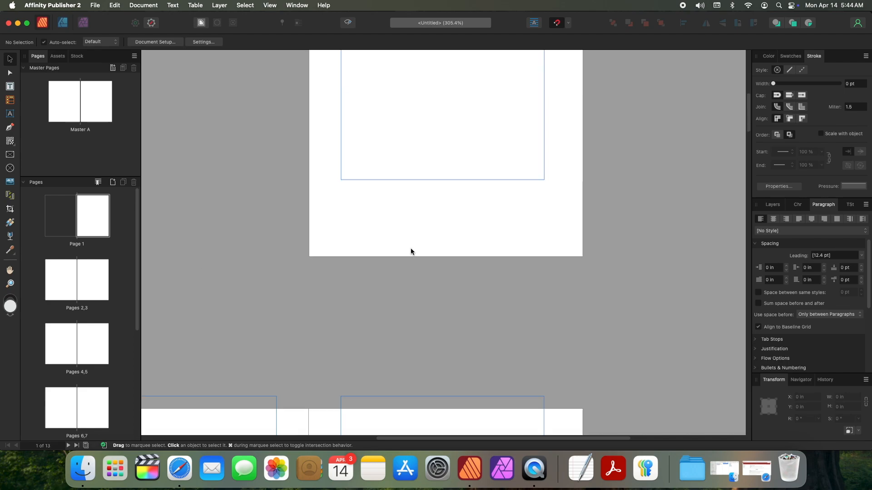
pyautogui.scroll(5, 432, 257)
pyautogui.scroll(-8, 433, 258)
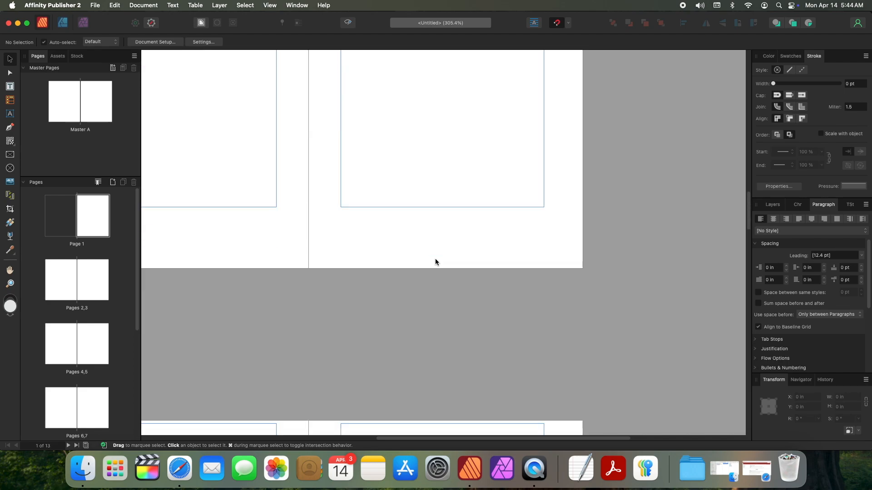
pyautogui.scroll(3, 434, 254)
pyautogui.scroll(-2, 434, 252)
pyautogui.scroll(10, 434, 252)
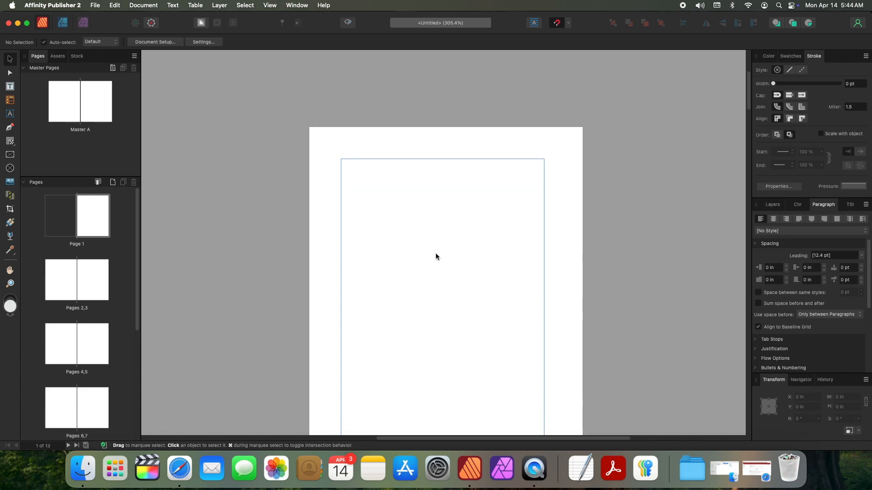
pyautogui.scroll(-2, 440, 258)
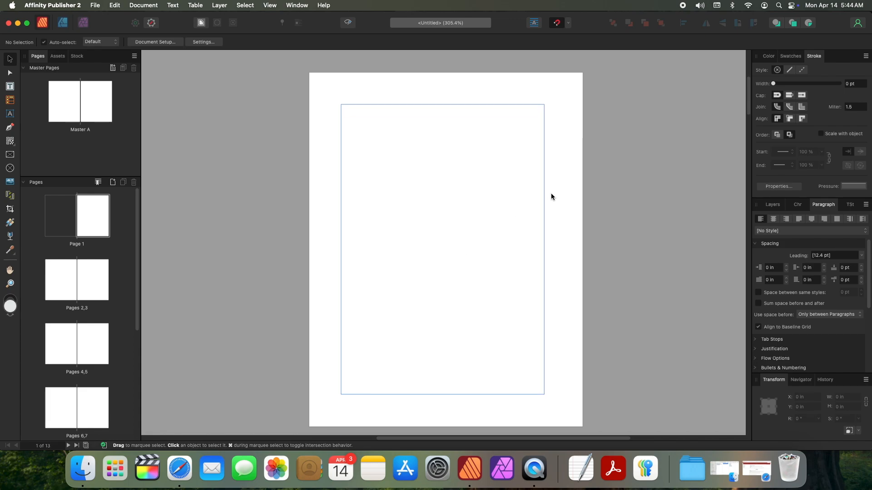
# Step: Add the art text "Intentionally blank" within the margins of page 1
pyautogui.press('t')
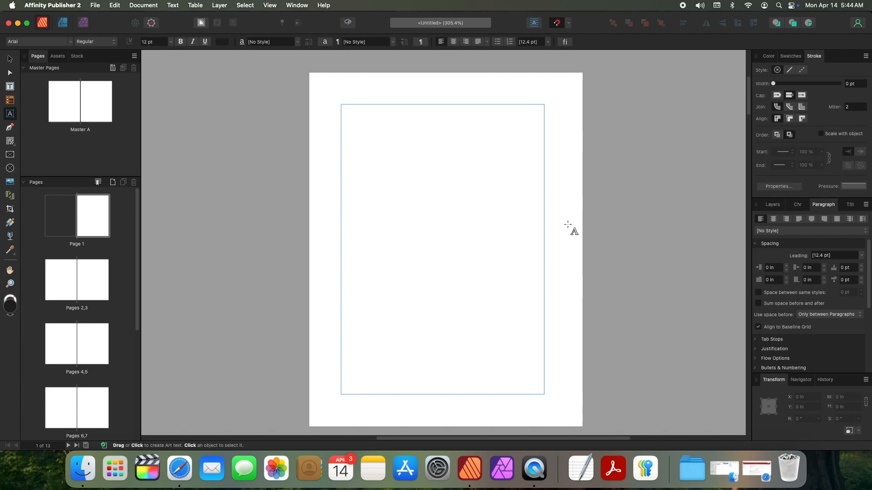
pyautogui.scroll(-5, 585, 232)
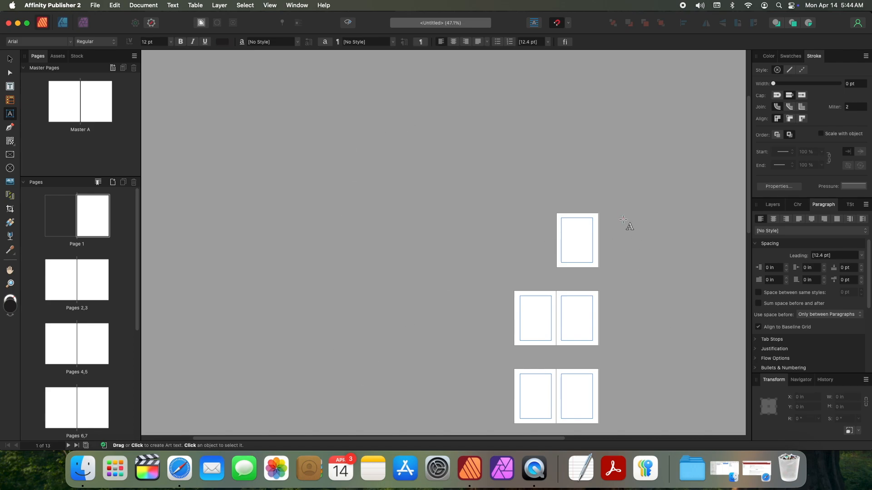
pyautogui.scroll(4, 624, 223)
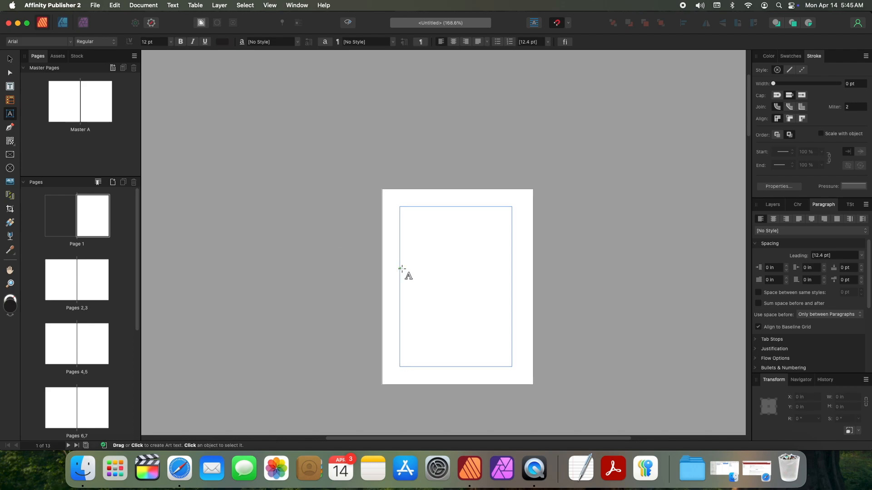
pyautogui.moveTo(402, 269); pyautogui.dragTo(439, 292)
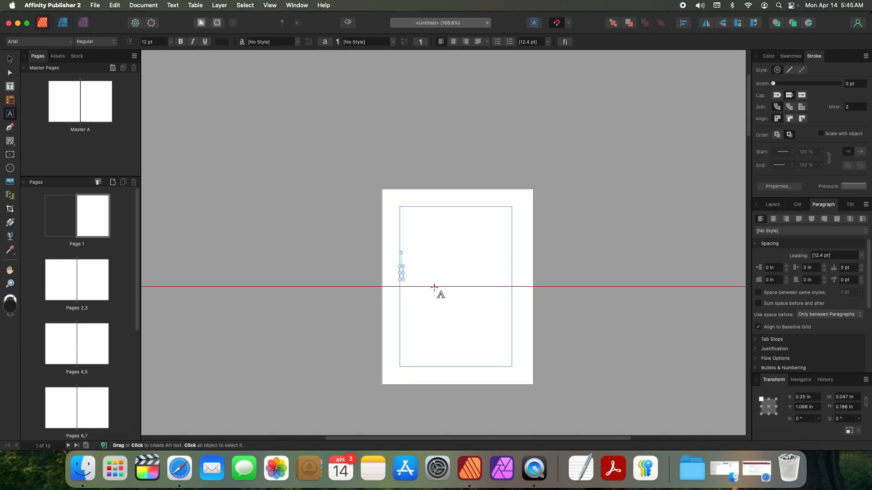
pyautogui.write('intentional')
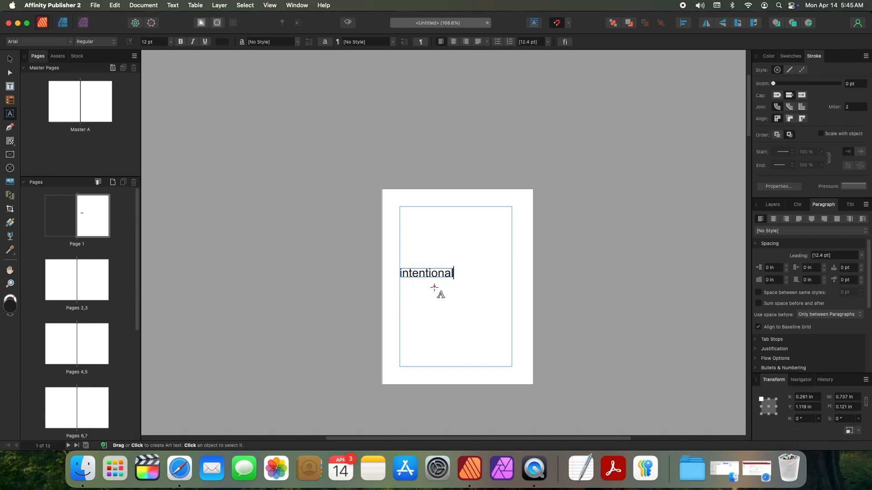
pyautogui.write('ly blank')
pyautogui.press('Escape')
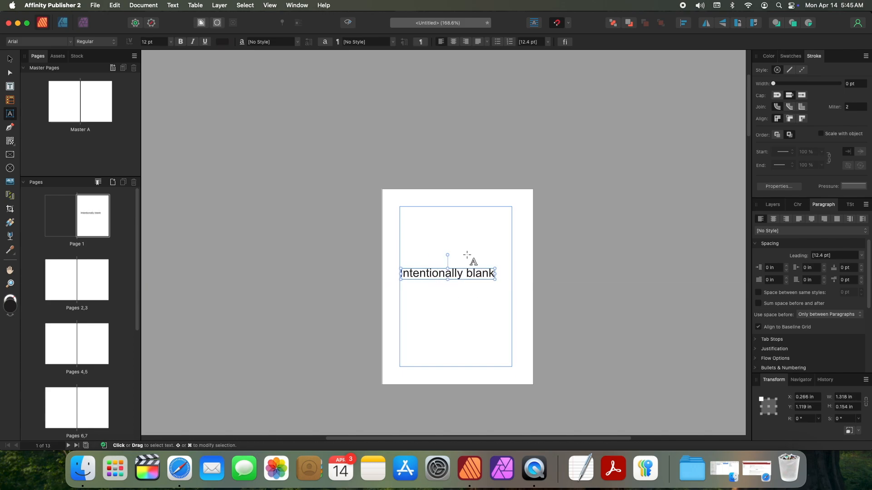
# Step: Rotate the "Intentionally blank" text to -90° and place it just outside the outer edge of page 1
pyautogui.press('v')
pyautogui.moveTo(447, 255); pyautogui.dragTo(498, 274)
pyautogui.moveTo(447, 282); pyautogui.dragTo(550, 286)
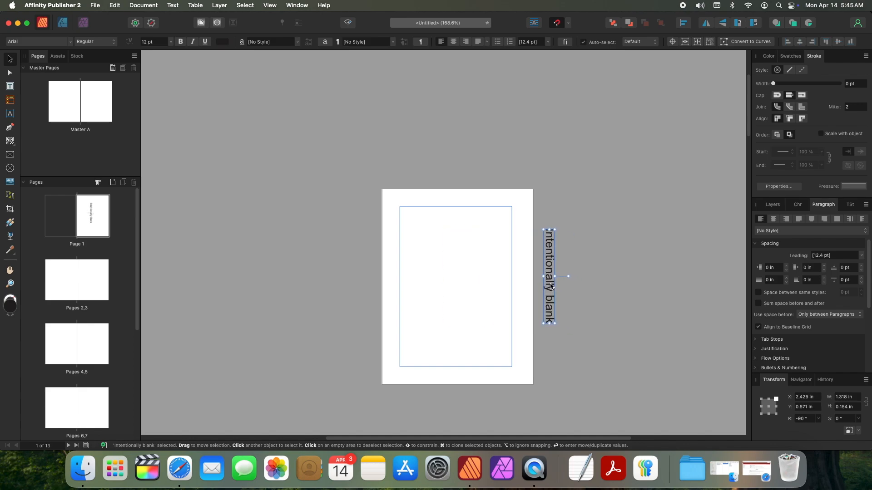
pyautogui.click(618, 305)
pyautogui.scroll(-1, 621, 308)
pyautogui.click(548, 284)
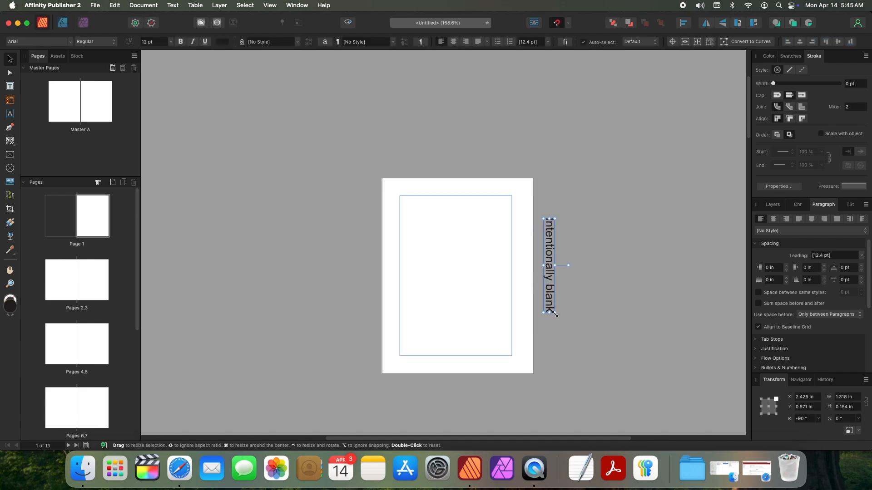
# Step: Enlarge the page 1 label to about 19.8 pt and align its start with the top margin
pyautogui.moveTo(556, 314); pyautogui.dragTo(564, 375)
pyautogui.moveTo(555, 319); pyautogui.dragTo(555, 297)
pyautogui.scroll(-3, 570, 300)
pyautogui.scroll(2, 569, 300)
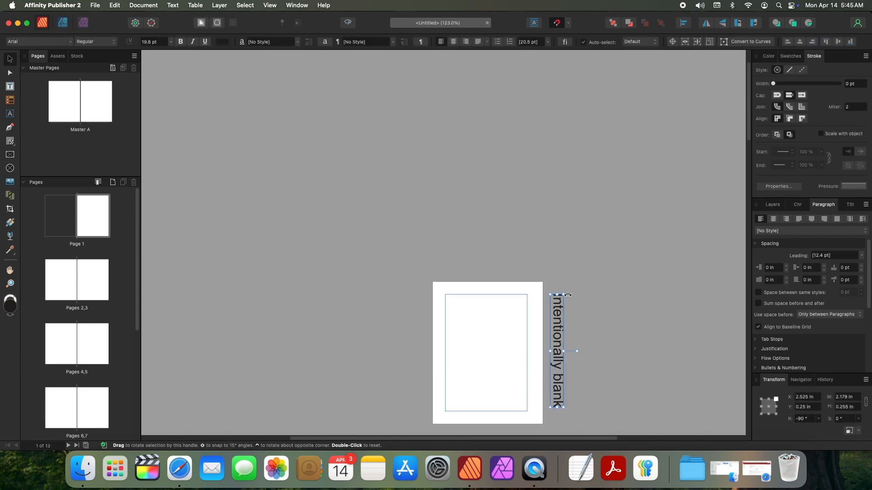
# Step: Copy the "Intentionally blank" label to the outer sides of pages 3 and 2, rotating the page 2 copy to 90°
pyautogui.scroll(-6, 570, 288)
pyautogui.moveTo(565, 135); pyautogui.dragTo(562, 327)
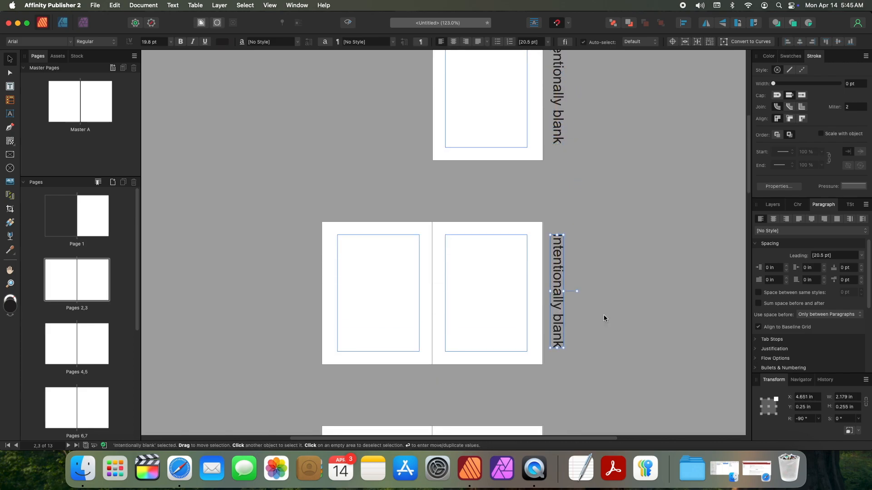
pyautogui.moveTo(556, 268); pyautogui.dragTo(301, 271)
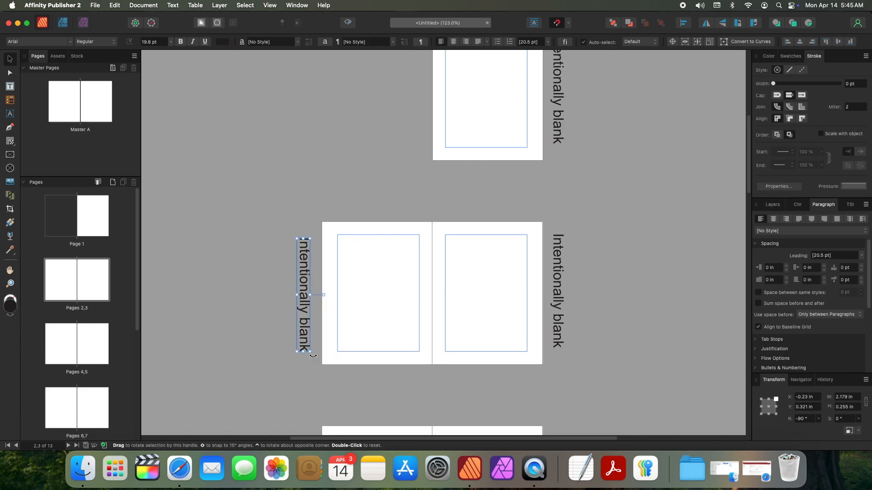
pyautogui.moveTo(311, 355); pyautogui.dragTo(320, 186)
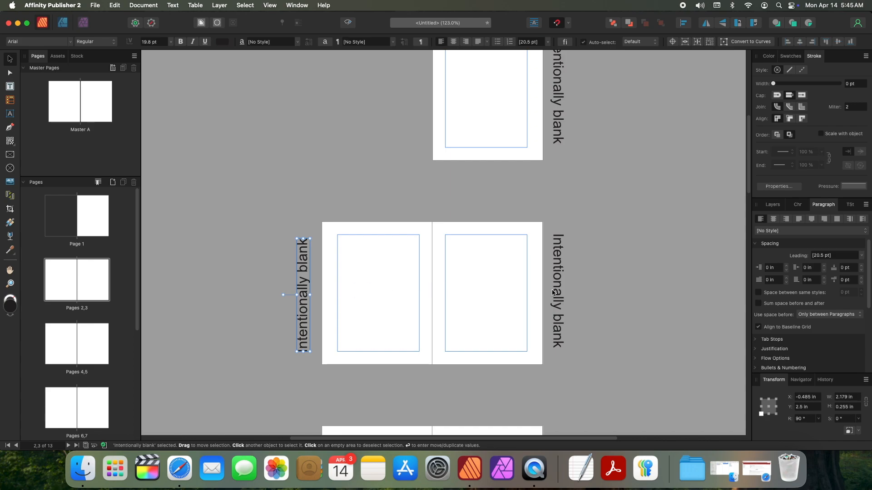
# Step: Move the label beside page 3 slightly outward and replace its text with "Plain title page"
pyautogui.moveTo(555, 293)
pyautogui.mouseDown()
pyautogui.moveTo(608, 292)
pyautogui.moveTo(571, 292)
pyautogui.mouseUp()
pyautogui.moveTo(569, 295); pyautogui.dragTo(609, 269)
pyautogui.press('Delete')
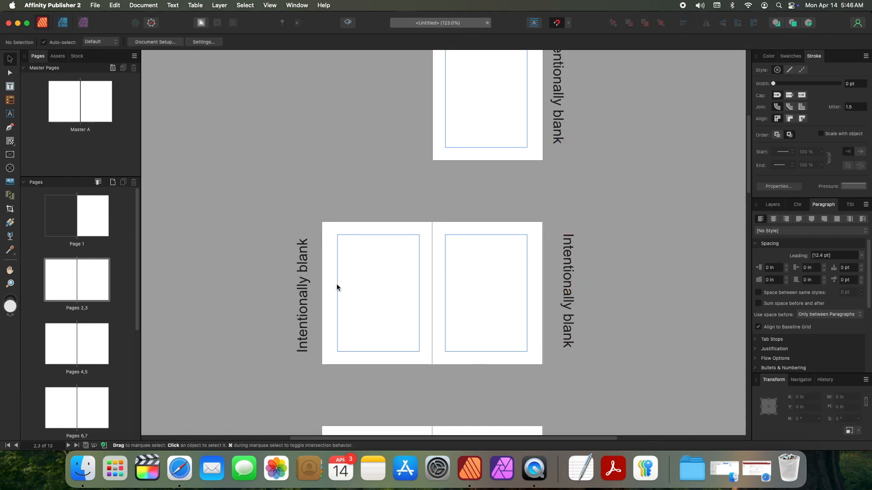
pyautogui.doubleClick(568, 288)
pyautogui.press('super+a')
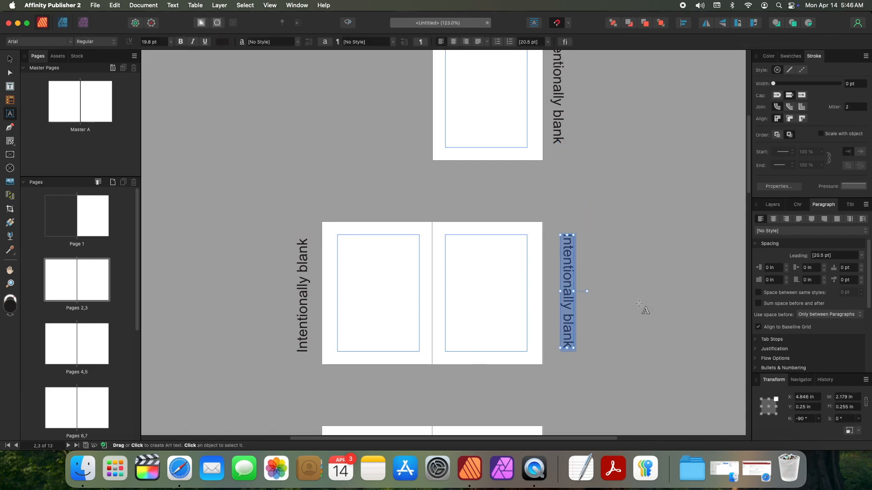
pyautogui.write('Plain')
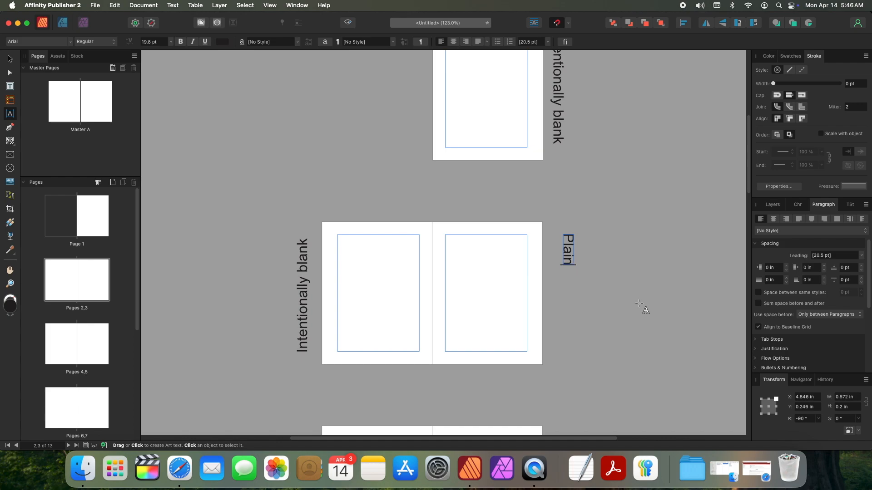
pyautogui.write(' title page')
pyautogui.click(662, 312)
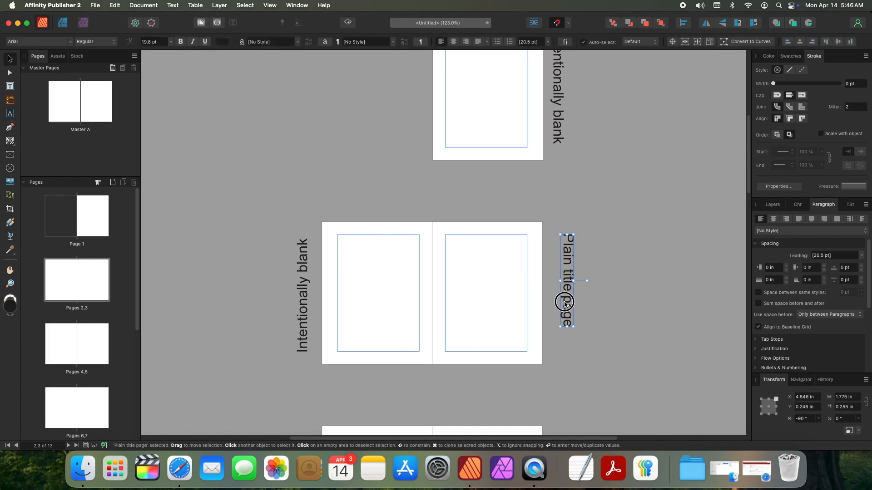
# Step: Move the "Plain title page" and "Intentionally blank" labels closer to the outer edges of the pages 2,3 spread
pyautogui.moveTo(565, 301); pyautogui.dragTo(556, 313)
pyautogui.click(616, 304)
pyautogui.moveTo(302, 295); pyautogui.dragTo(307, 295)
# Step: Copy both labels of the pages 2,3 spread down beside the pages 4,5 spread
pyautogui.scroll(-5, 590, 254)
pyautogui.click(559, 108)
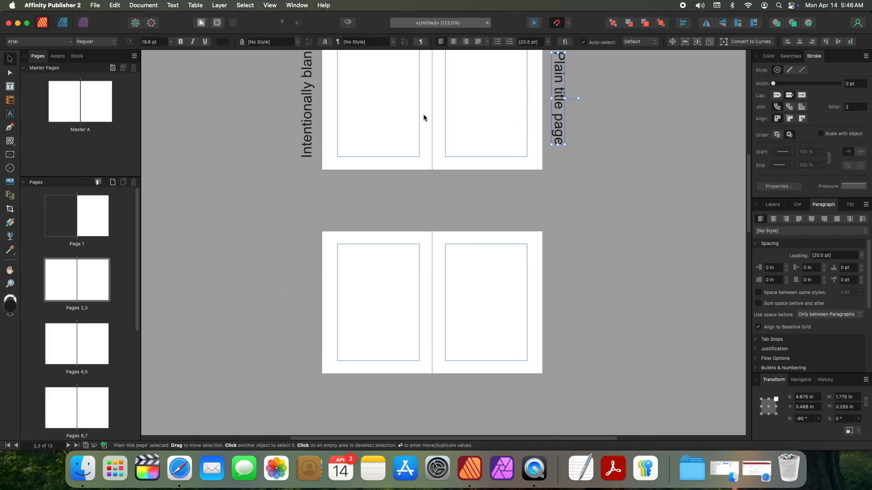
pyautogui.keyDown('shift'); pyautogui.click(299, 120); pyautogui.keyUp('shift')
pyautogui.moveTo(299, 119); pyautogui.dragTo(303, 306)
pyautogui.click(627, 291)
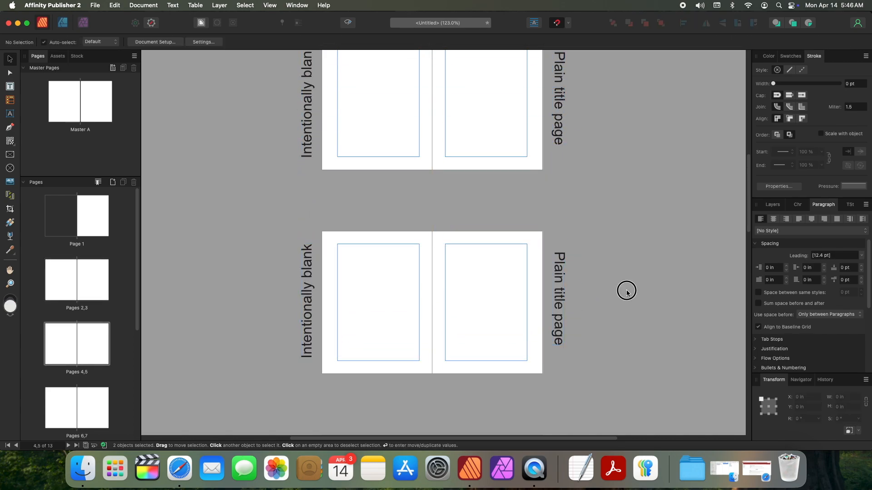
# Step: Replace the text of the label beside page 5 with "Image title page"
pyautogui.doubleClick(564, 294)
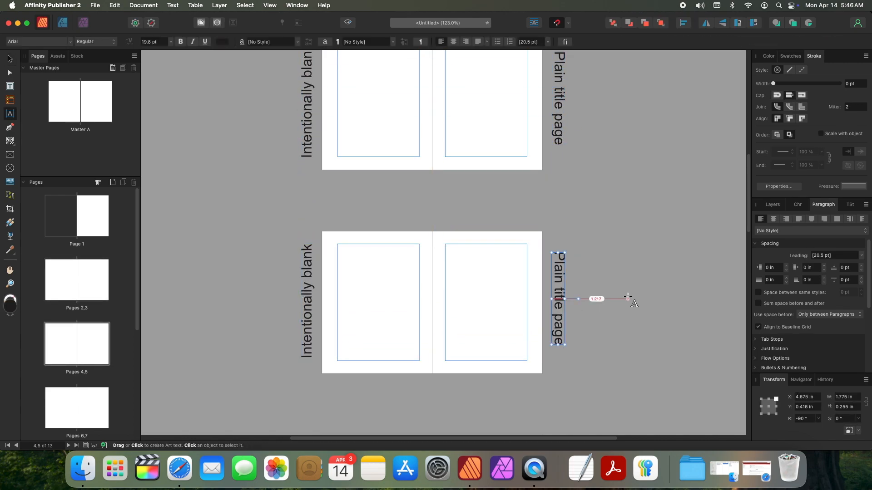
pyautogui.press('super+a')
pyautogui.write('Image')
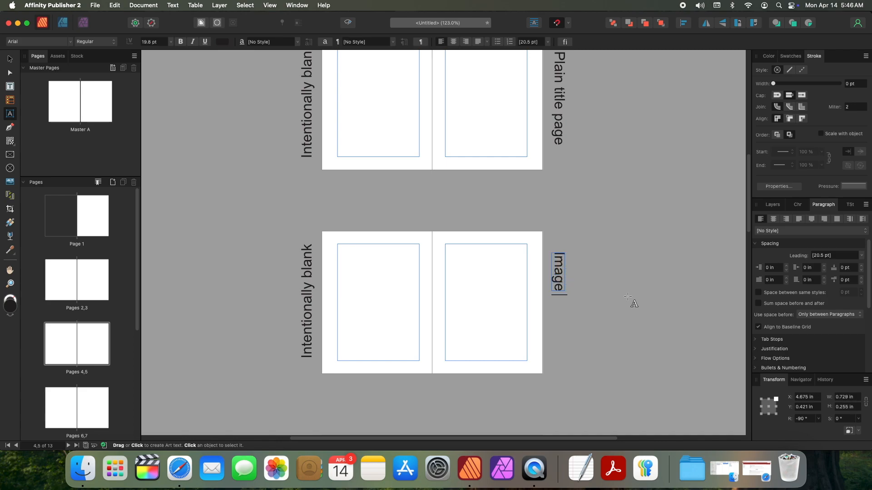
pyautogui.write(' title page')
pyautogui.press('Escape')
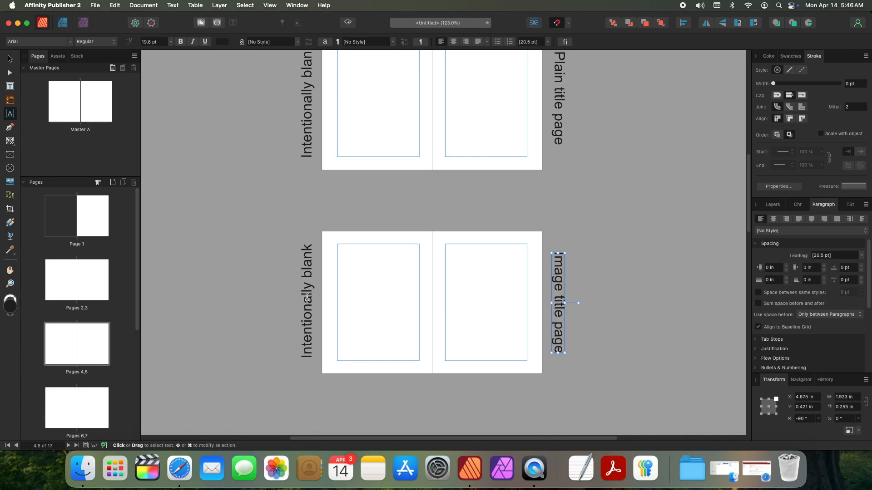
# Step: Replace the text of the label beside page 4 with "Colophon info"
pyautogui.click(305, 301)
pyautogui.press('super+a')
pyautogui.write('Colo')
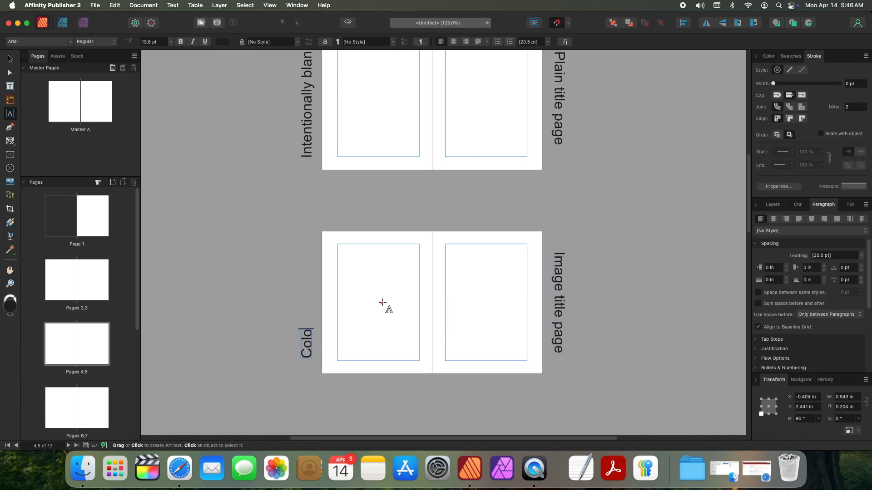
pyautogui.write('phon info')
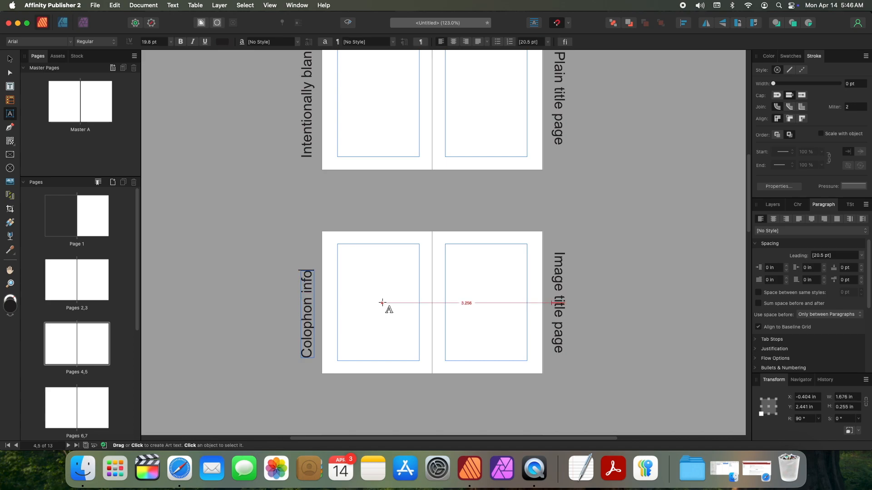
pyautogui.press('Escape')
# Step: Copy both labels of the pages 4,5 spread down beside the pages 6,7 spread
pyautogui.press('v')
pyautogui.scroll(-5, 472, 291)
pyautogui.click(558, 193)
pyautogui.keyDown('shift'); pyautogui.click(306, 152); pyautogui.keyUp('shift')
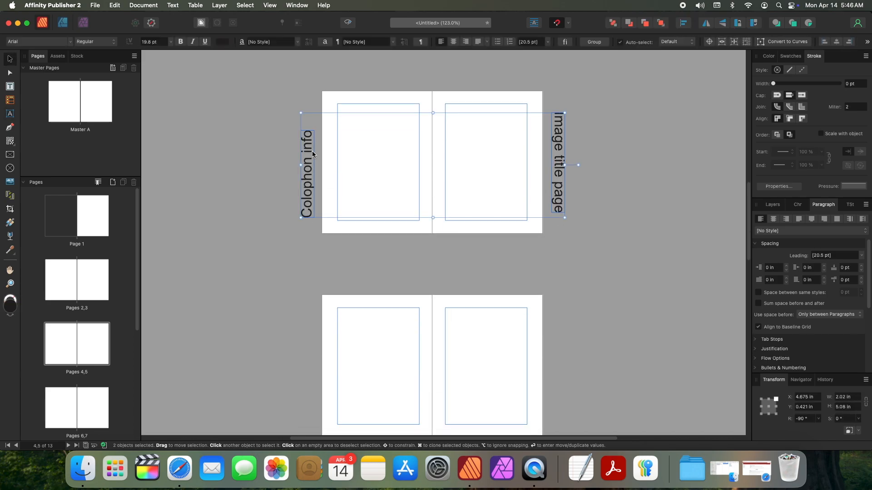
pyautogui.moveTo(306, 137); pyautogui.dragTo(305, 352)
pyautogui.scroll(-3, 577, 308)
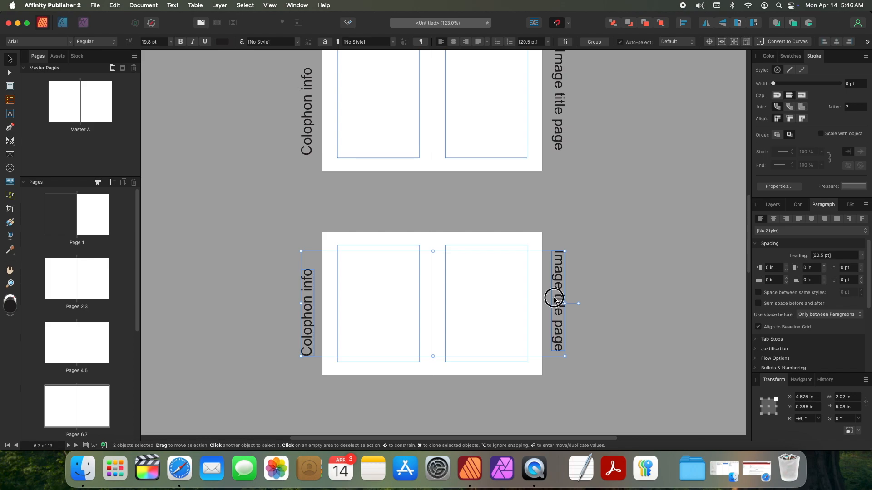
# Step: Replace the text of the label beside page 7 with "Dedication/quote"
pyautogui.click(555, 302)
pyautogui.write('Dedication-')
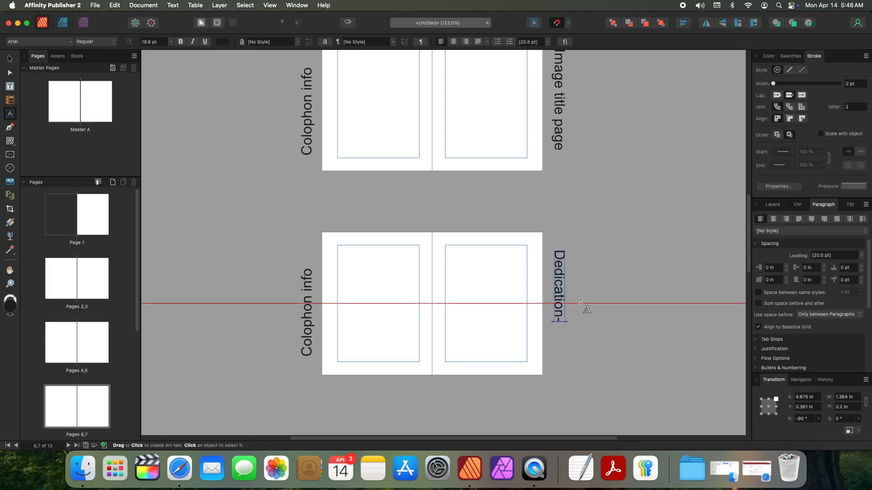
pyautogui.press('BackSpace')
pyautogui.write('/quote')
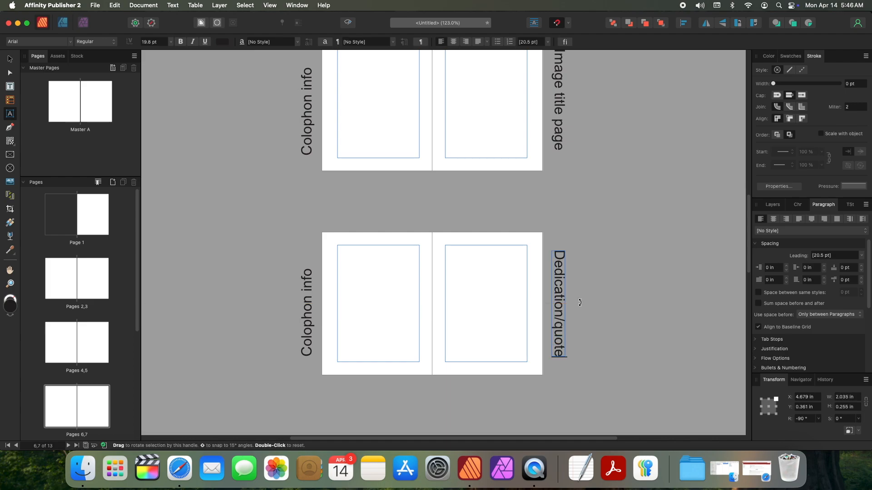
pyautogui.press('Escape')
# Step: Replace the text of the label beside page 6 with "Intentionally blank"
pyautogui.doubleClick(308, 305)
pyautogui.press('super+a')
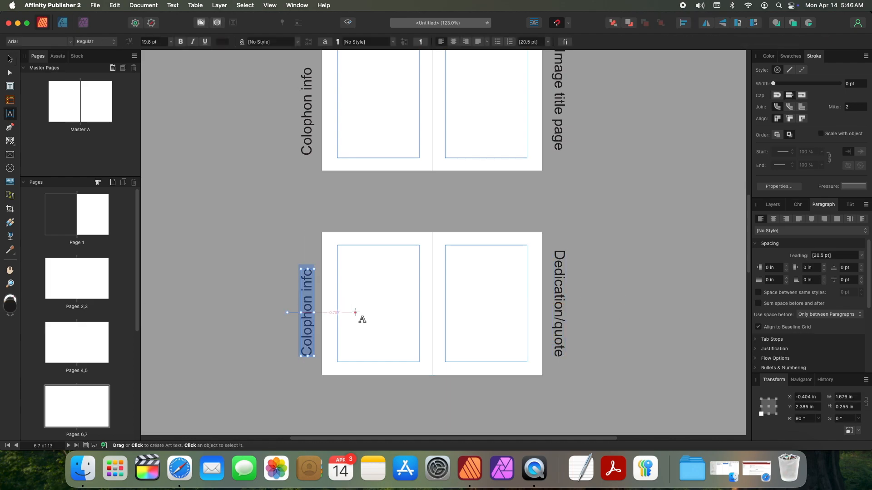
pyautogui.write('Intenti')
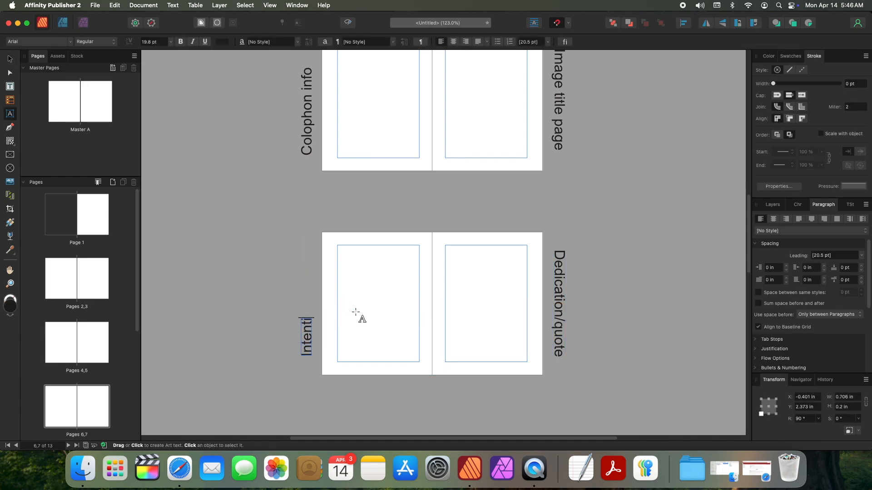
pyautogui.write('onally blank')
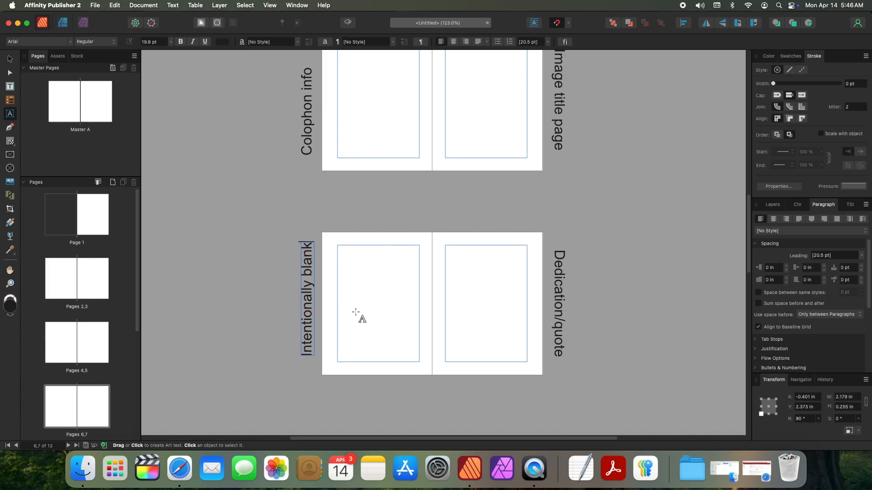
pyautogui.press('Escape')
# Step: Copy both labels of the pages 6,7 spread down beside the pages 8,9 spread
pyautogui.scroll(-5, 402, 320)
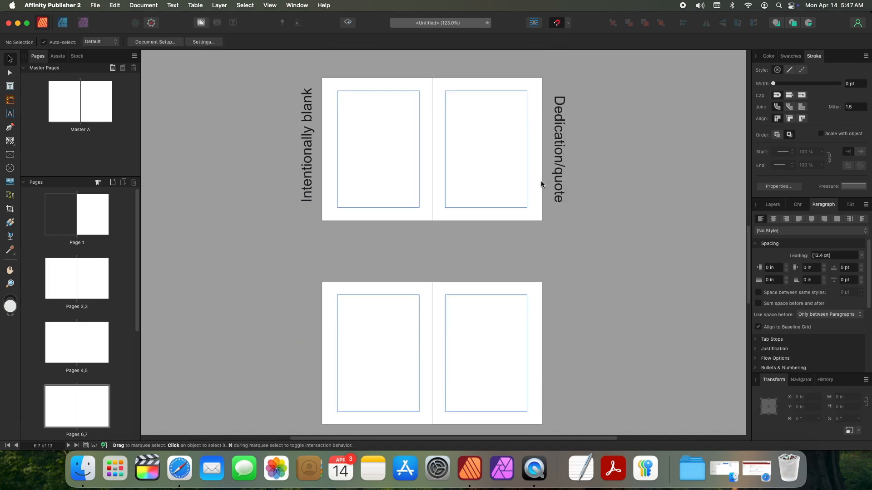
pyautogui.click(562, 170)
pyautogui.keyDown('shift'); pyautogui.click(311, 142); pyautogui.keyUp('shift')
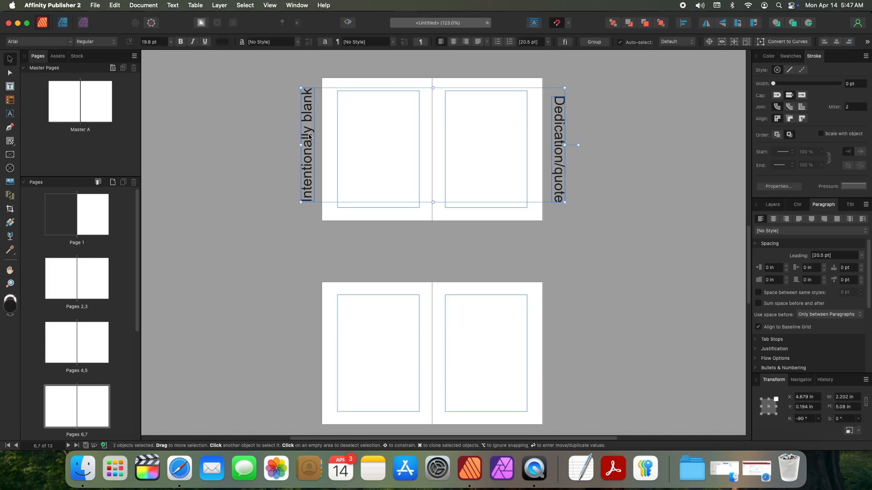
pyautogui.moveTo(311, 143); pyautogui.dragTo(311, 352)
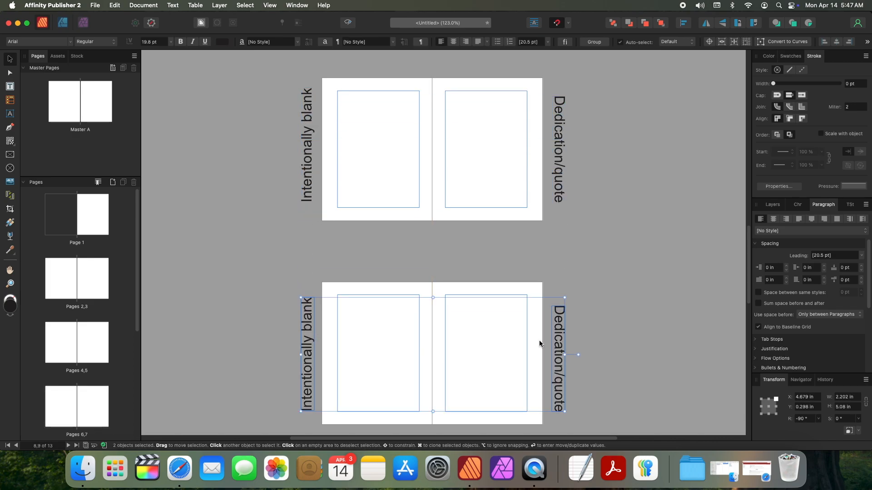
pyautogui.click(671, 336)
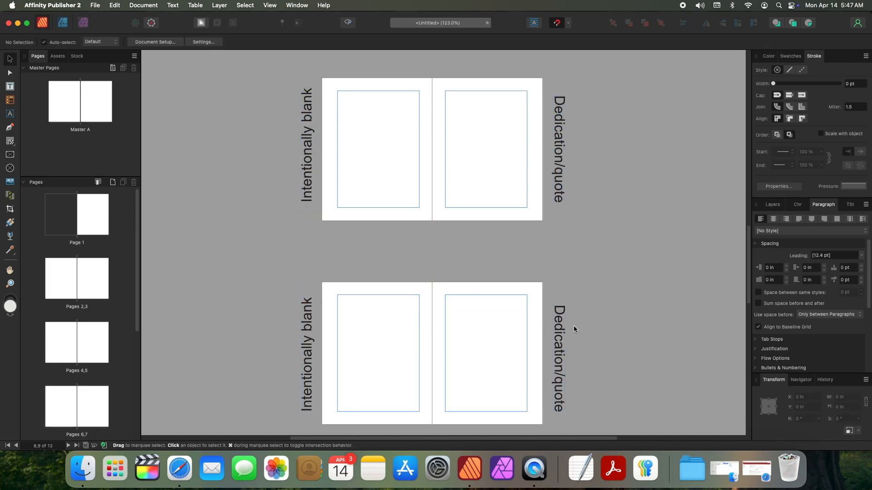
# Step: Replace the text of the label beside page 9 with "Chapter start"
pyautogui.doubleClick(554, 328)
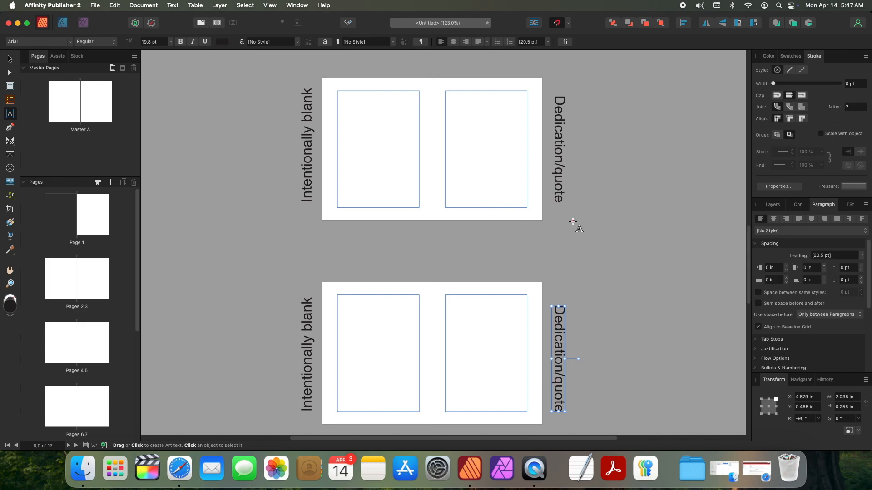
pyautogui.press('super+a')
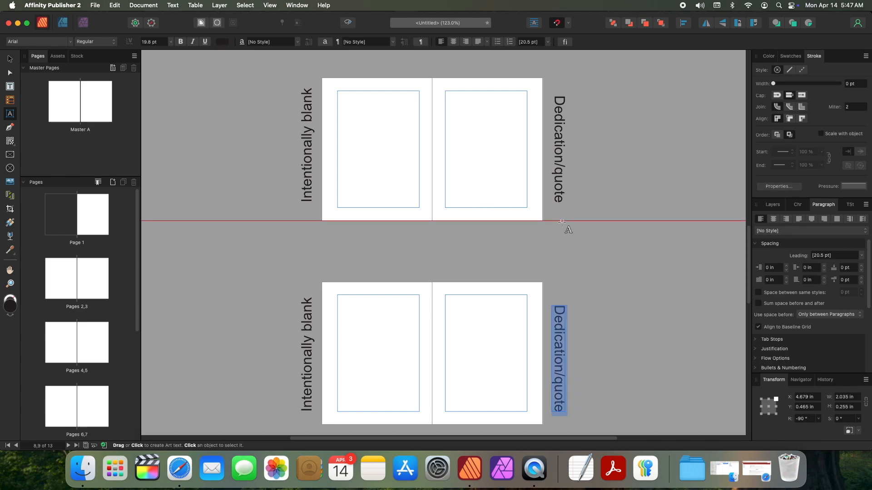
pyautogui.press('BackSpace')
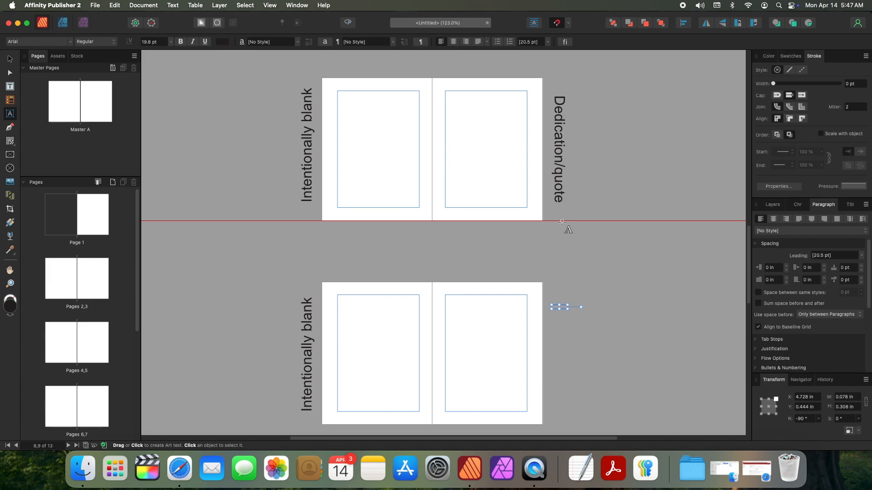
pyautogui.write('Chapter start')
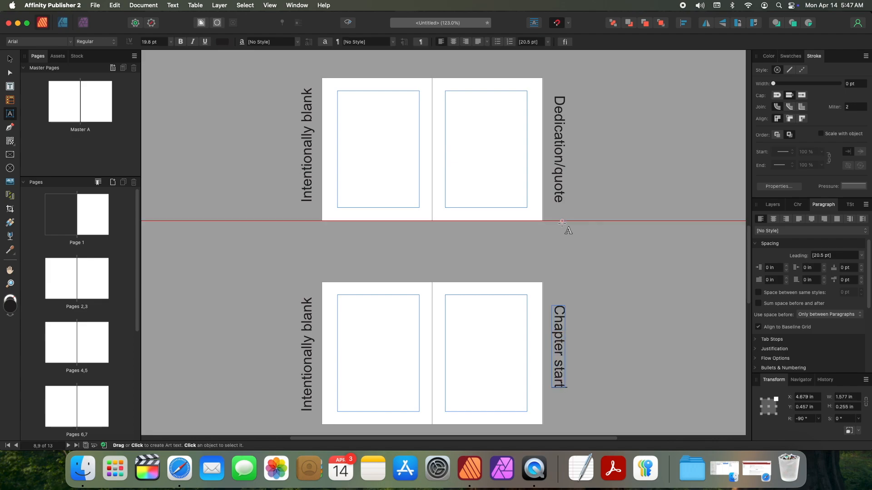
pyautogui.press('Escape')
pyautogui.press('Escape')
# Step: Add the artistic text title "I Am Groot" at about 23 pt on page 3, starting near its inner margin
pyautogui.scroll(-8, 507, 292)
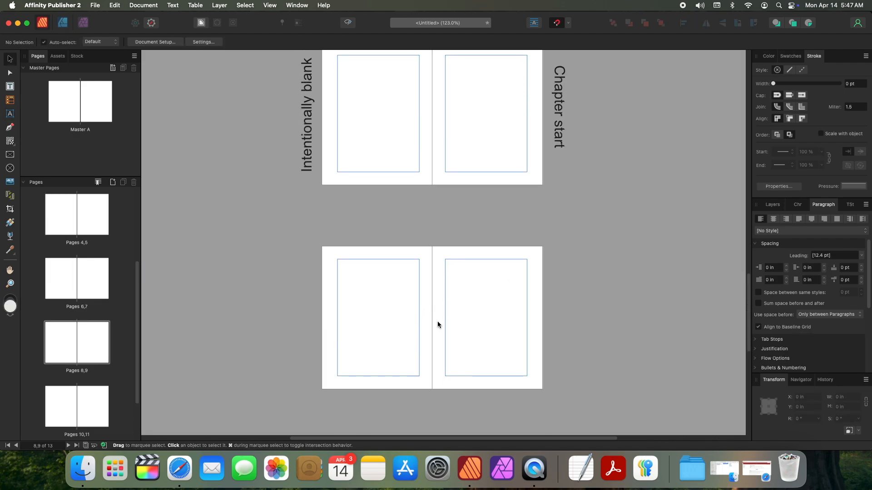
pyautogui.scroll(-10, 438, 319)
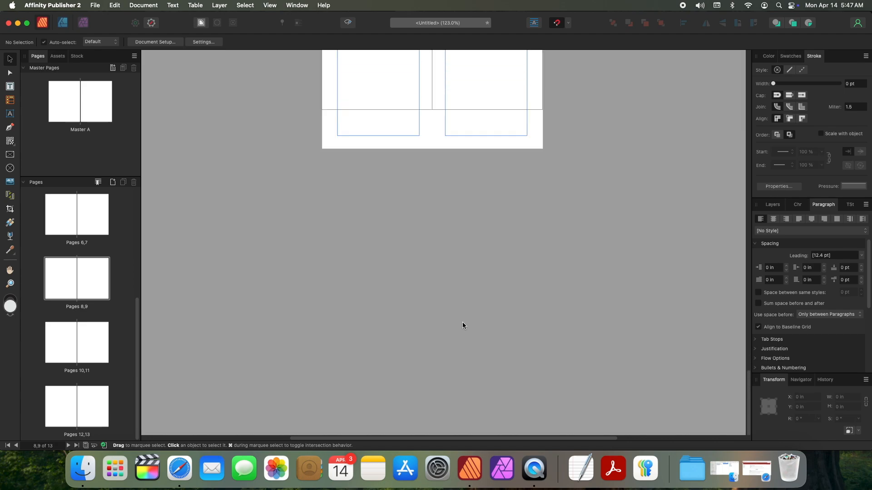
pyautogui.scroll(15, 462, 325)
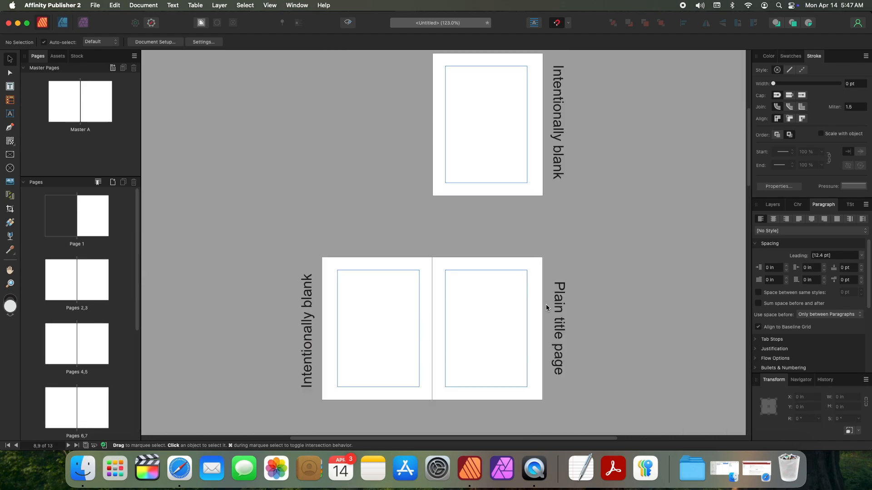
pyautogui.scroll(-2, 544, 281)
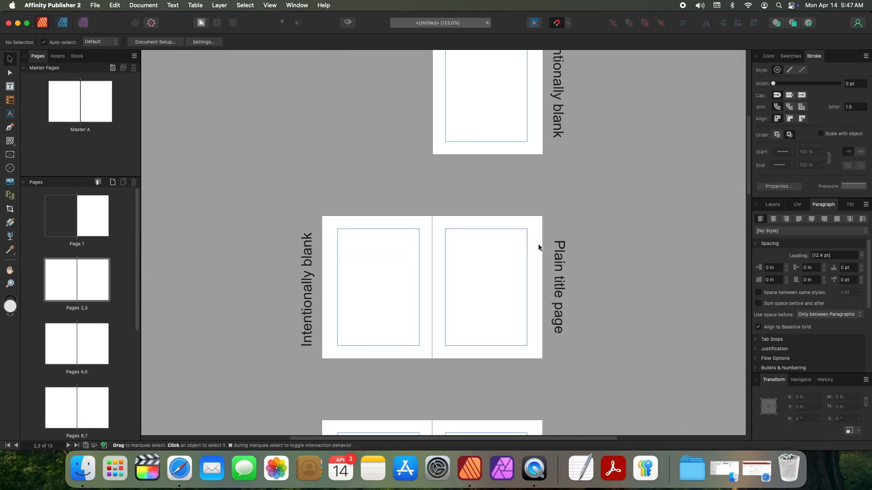
pyautogui.press('super+0')
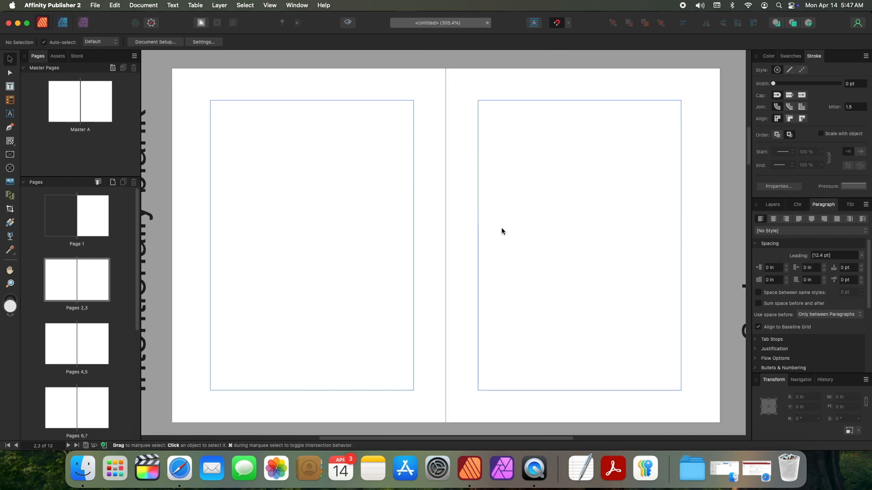
pyautogui.press('t')
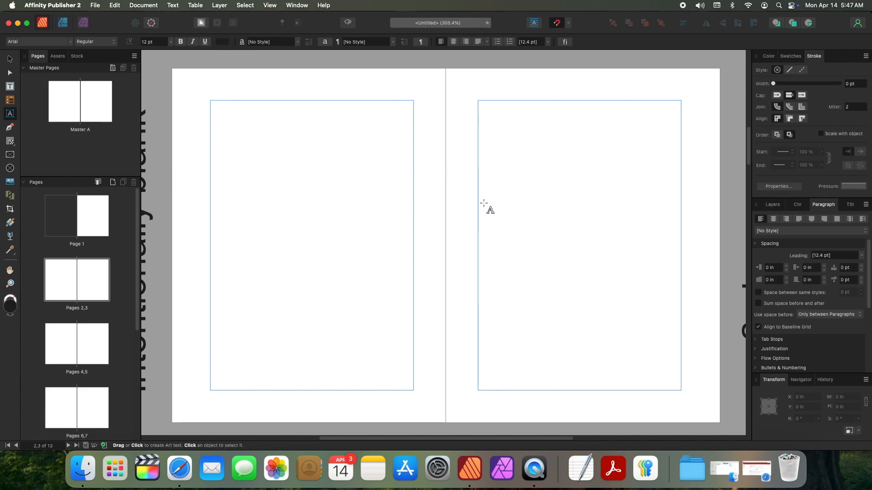
pyautogui.moveTo(483, 203); pyautogui.dragTo(511, 231)
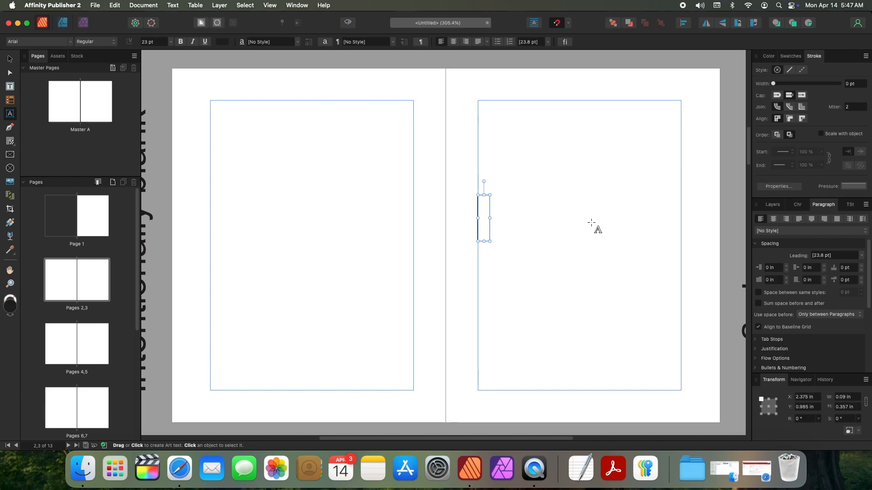
pyautogui.write('I a')
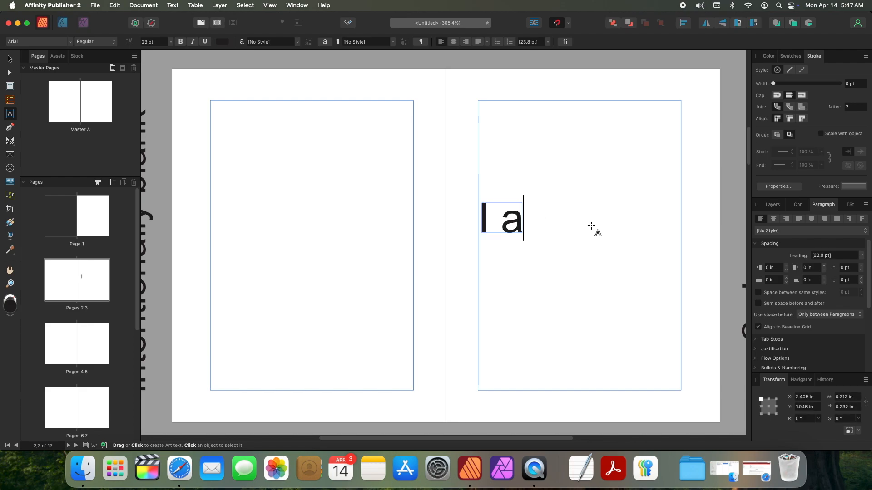
pyautogui.press('BackSpace')
pyautogui.write('Am Groot')
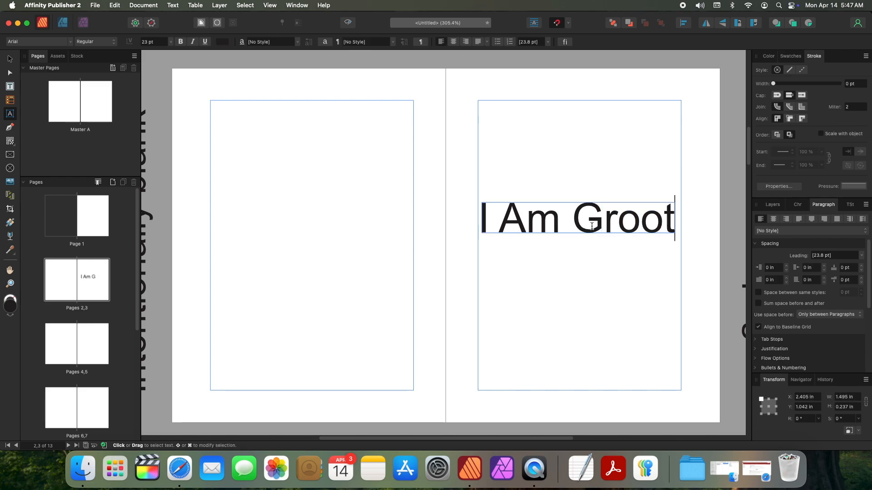
# Step: Set the font of the whole "I Am Groot" title to Logger
pyautogui.press('super+a')
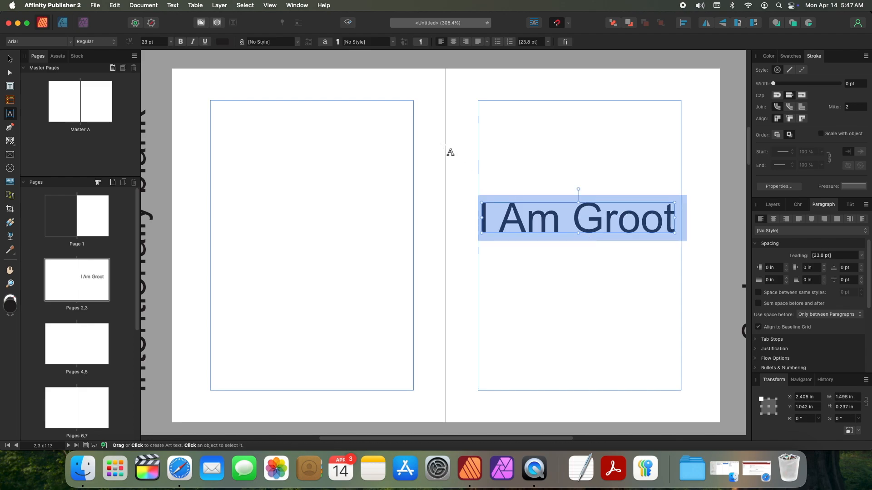
pyautogui.click(61, 42)
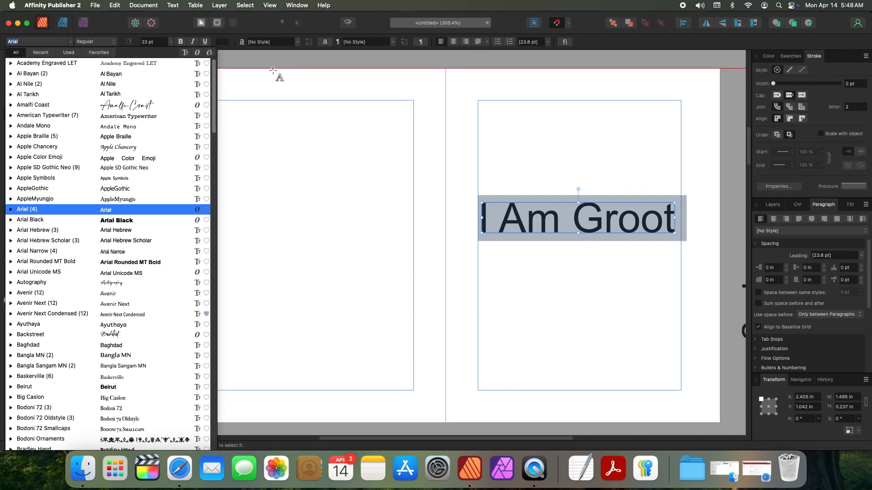
pyautogui.write('logger')
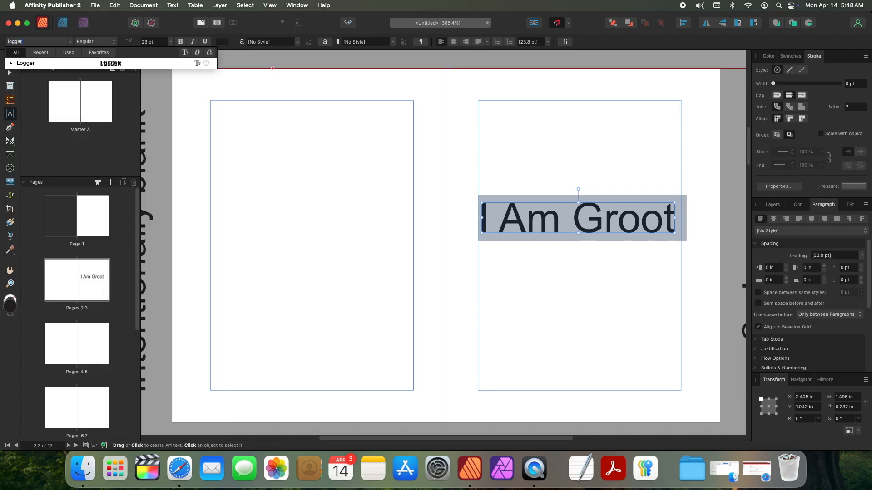
pyautogui.press('Return')
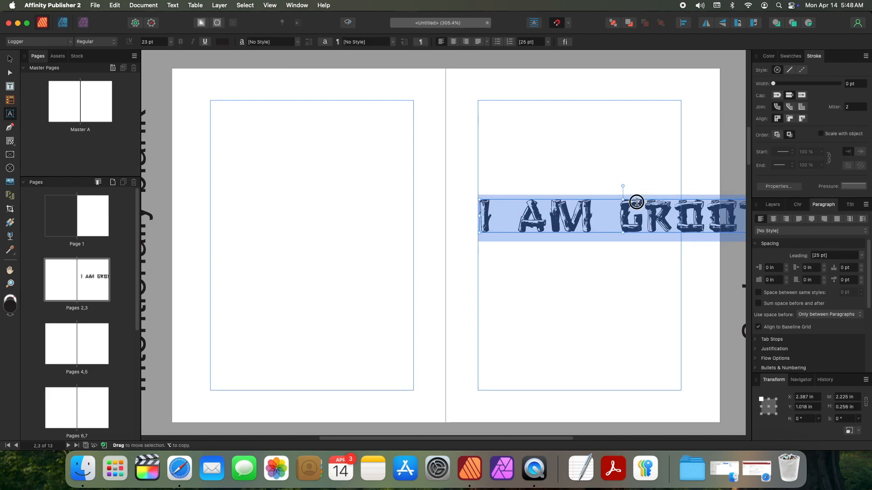
# Step: Scale the title down to about 16.3 pt so it spans exactly between page 3's left and right margins
pyautogui.click(636, 202)
pyautogui.moveTo(563, 438); pyautogui.dragTo(644, 444)
pyautogui.write('v')
pyautogui.press('BackSpace')
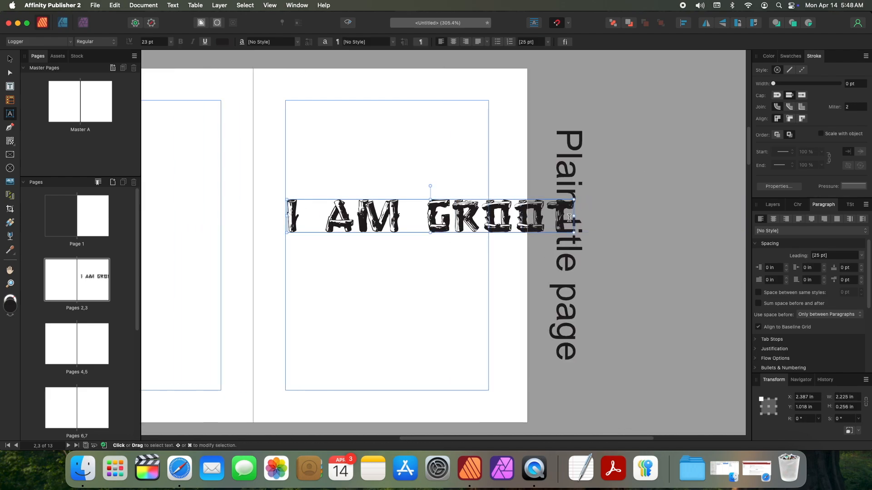
pyautogui.press('Escape')
pyautogui.moveTo(573, 200); pyautogui.dragTo(491, 237)
pyautogui.doubleClick(311, 221)
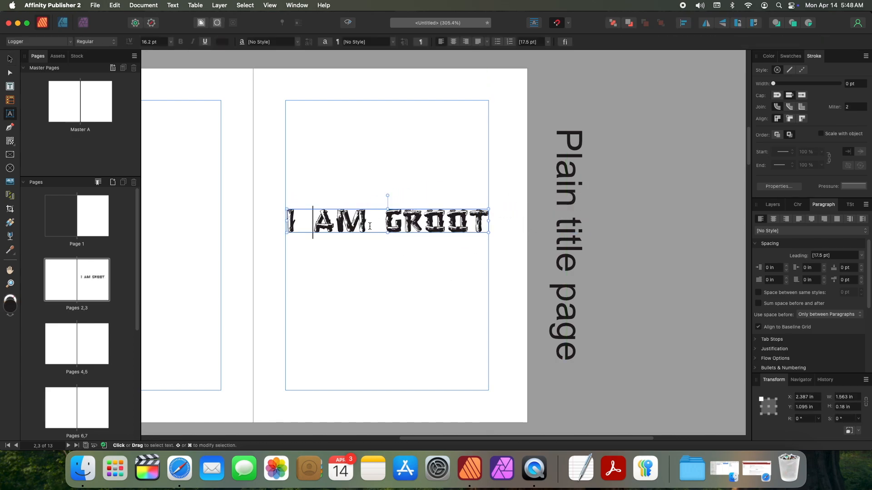
pyautogui.hotkey('shift', 'Left')
pyautogui.press('Left')
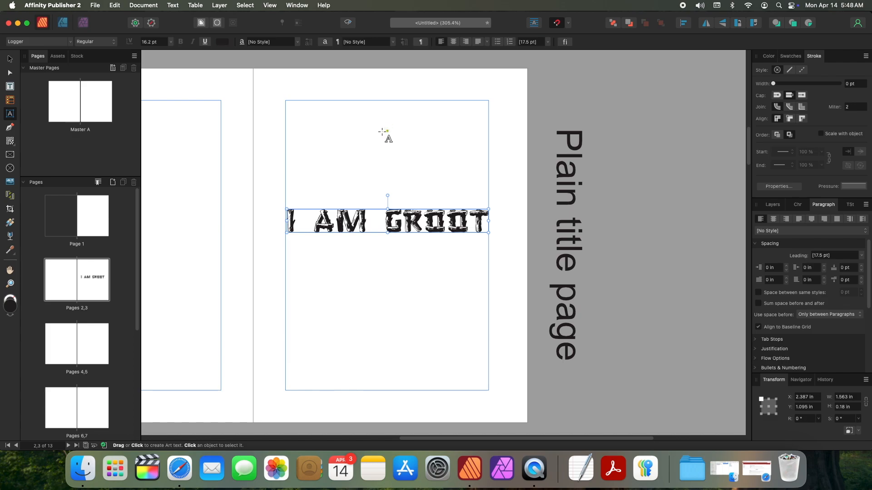
pyautogui.moveTo(286, 233); pyautogui.dragTo(284, 237)
# Step: Tighten the gap between "I" and "Am" in the page 3 title to a kerning of -190‰
pyautogui.click(330, 212)
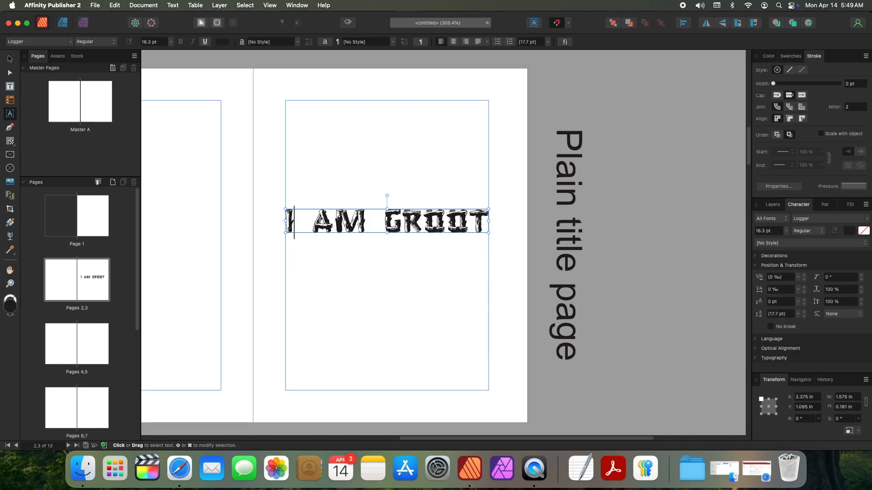
pyautogui.click(332, 228)
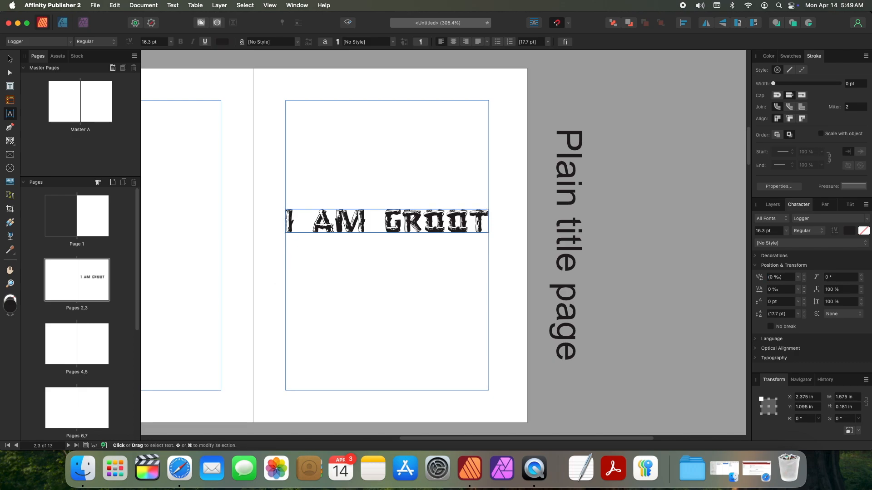
pyautogui.hotkey('alt', 'Left')
pyautogui.hotkey('alt', 'Left')
pyautogui.hotkey('alt', 'Left')
pyautogui.hotkey('alt', 'Left')
pyautogui.hotkey('alt', 'Left')
pyautogui.hotkey('alt', 'Left')
pyautogui.hotkey('alt', 'Left')
pyautogui.hotkey('alt', 'Left')
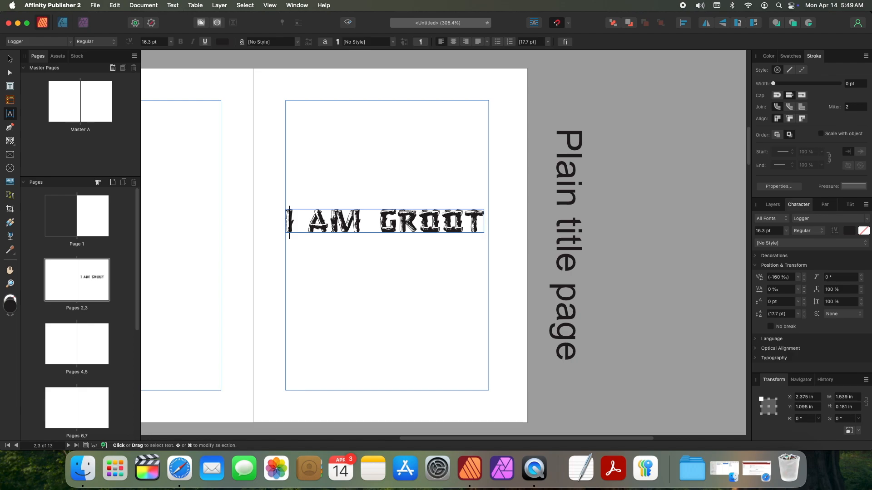
pyautogui.hotkey('alt', 'Left')
pyautogui.hotkey('alt', 'Left')
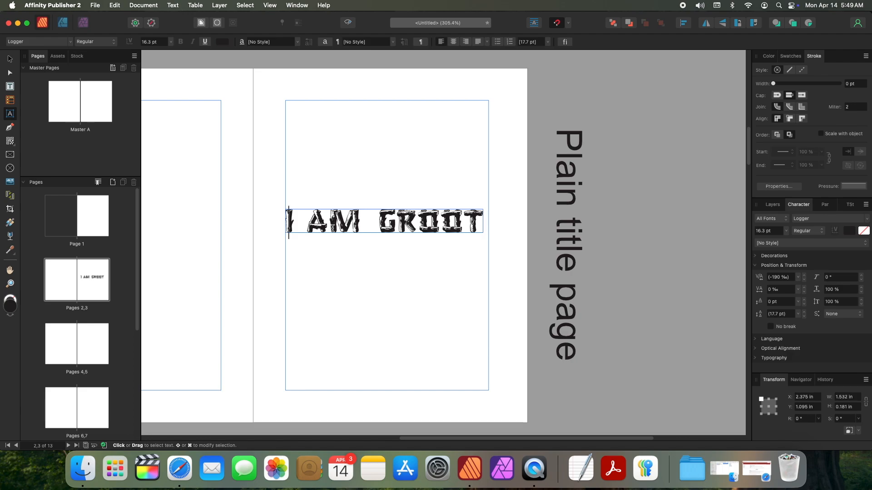
# Step: Kern the gap between "Am" and "Groot" to -190‰ and enlarge the title to about 17.2 pt to span the margins again
pyautogui.hotkey('alt', 'Left')
pyautogui.hotkey('alt', 'Left')
pyautogui.hotkey('alt', 'Left')
pyautogui.hotkey('alt', 'Left')
pyautogui.hotkey('alt', 'Left')
pyautogui.hotkey('alt', 'Left')
pyautogui.hotkey('alt', 'Left')
pyautogui.hotkey('alt', 'Left')
pyautogui.hotkey('alt', 'Left')
pyautogui.hotkey('alt', 'Left')
pyautogui.hotkey('alt', 'Left')
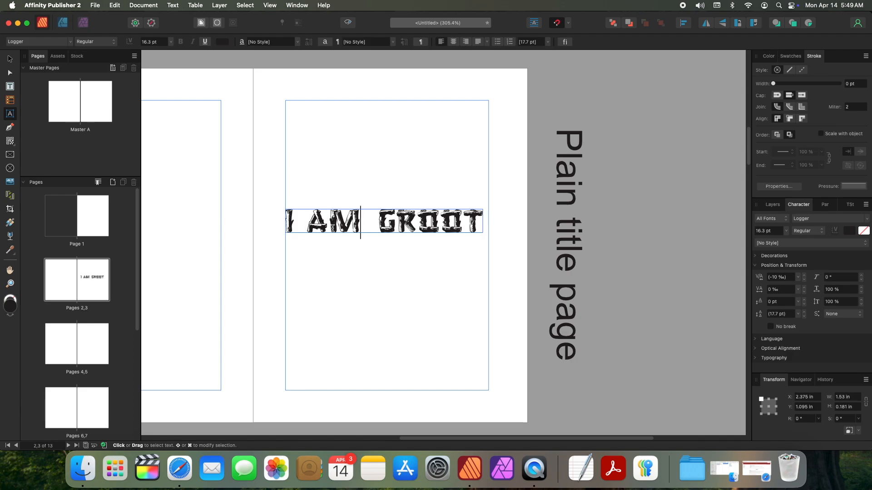
pyautogui.hotkey('alt', 'Left')
pyautogui.hotkey('alt', 'Left')
pyautogui.hotkey('alt', 'Left')
pyautogui.hotkey('alt', 'Left')
pyautogui.hotkey('alt', 'Left')
pyautogui.hotkey('alt', 'Left')
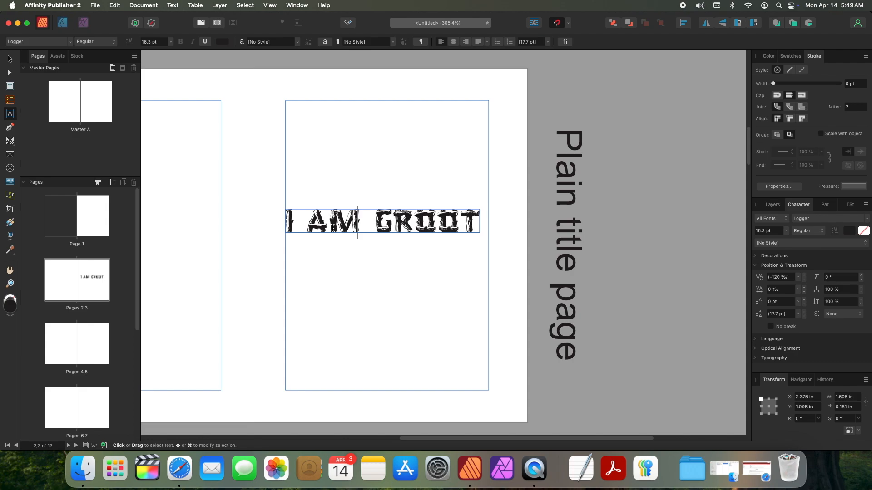
pyautogui.hotkey('alt', 'Left')
pyautogui.hotkey('alt', 'Left')
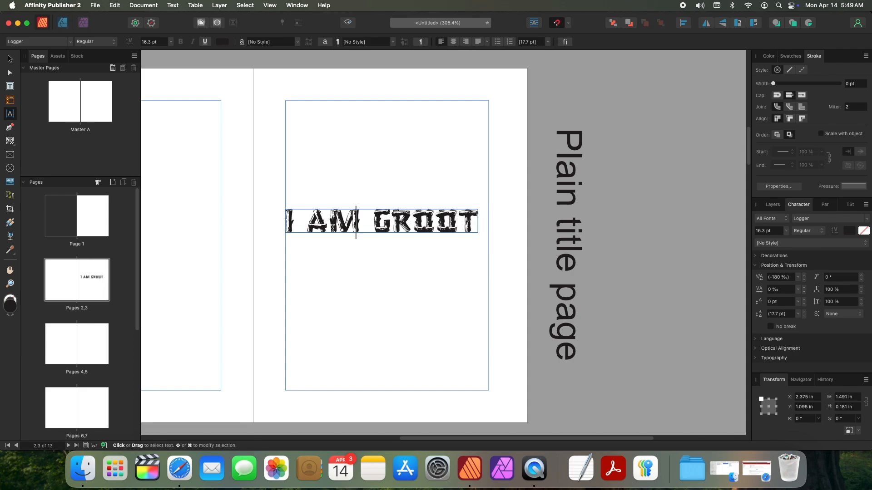
pyautogui.press('Escape')
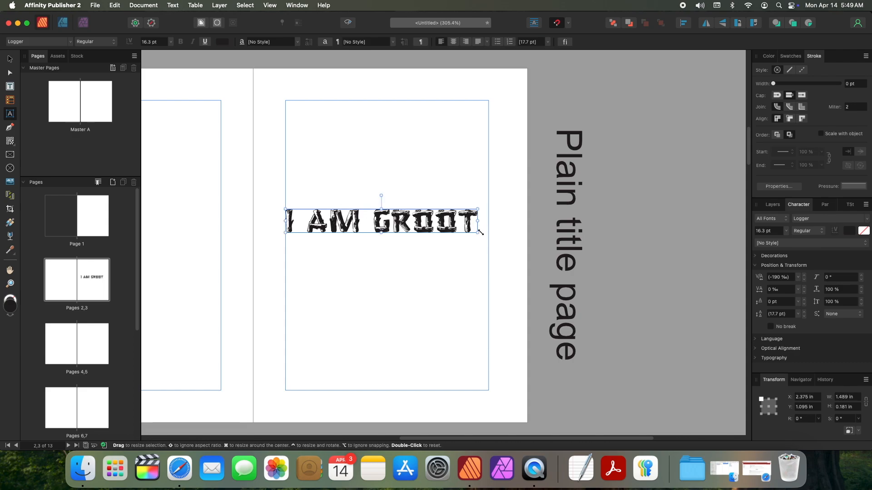
pyautogui.moveTo(477, 233); pyautogui.dragTo(488, 234)
pyautogui.click(519, 232)
pyautogui.write('W')
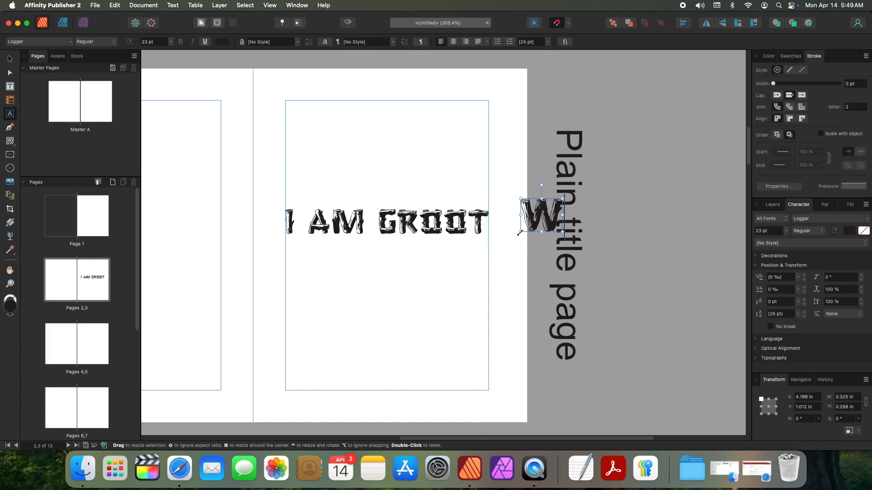
pyautogui.press('BackSpace')
pyautogui.press('Escape')
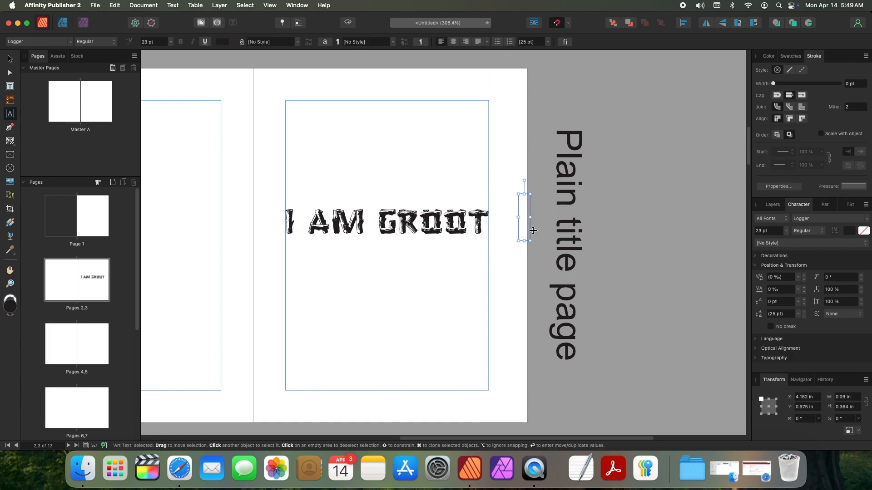
# Step: Preview the title page without margin guides or the labels outside the page, and return to the normal view
pyautogui.press('v')
pyautogui.press('w')
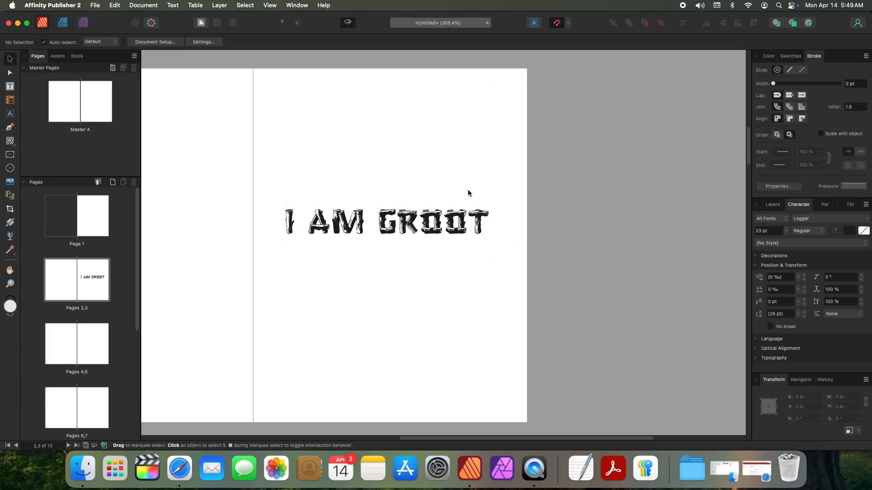
pyautogui.press('w')
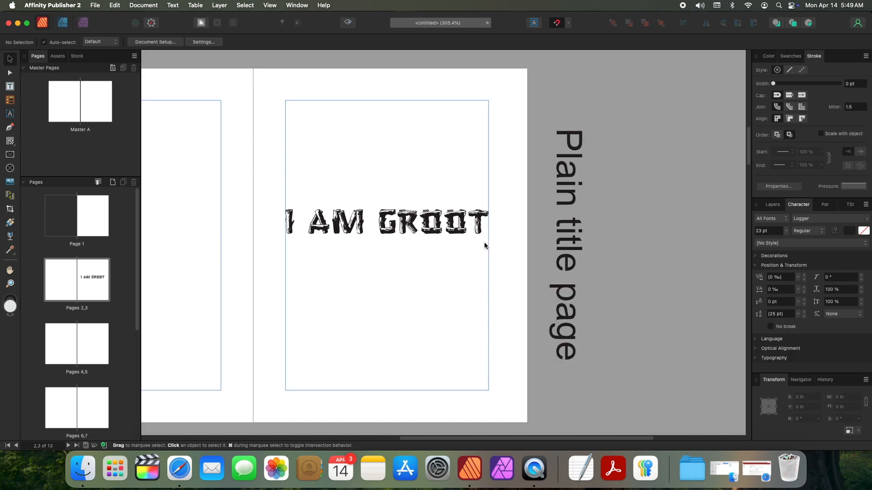
pyautogui.click(349, 22)
pyautogui.click(347, 23)
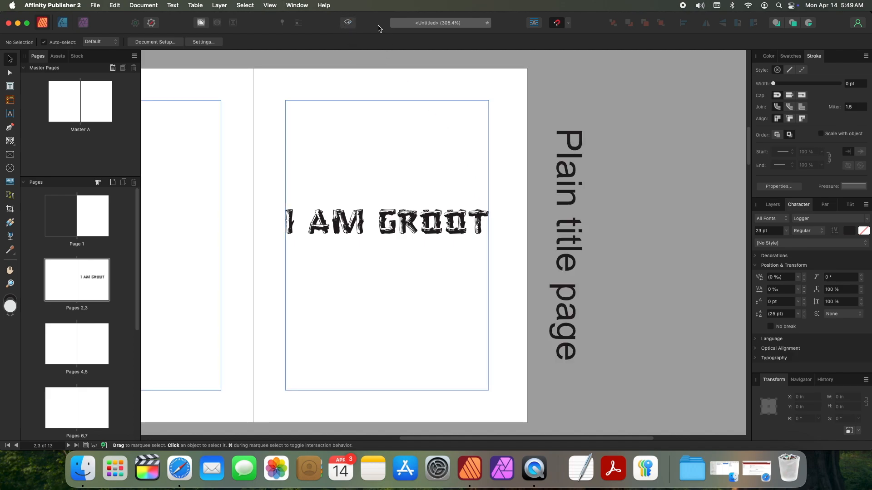
pyautogui.press('w')
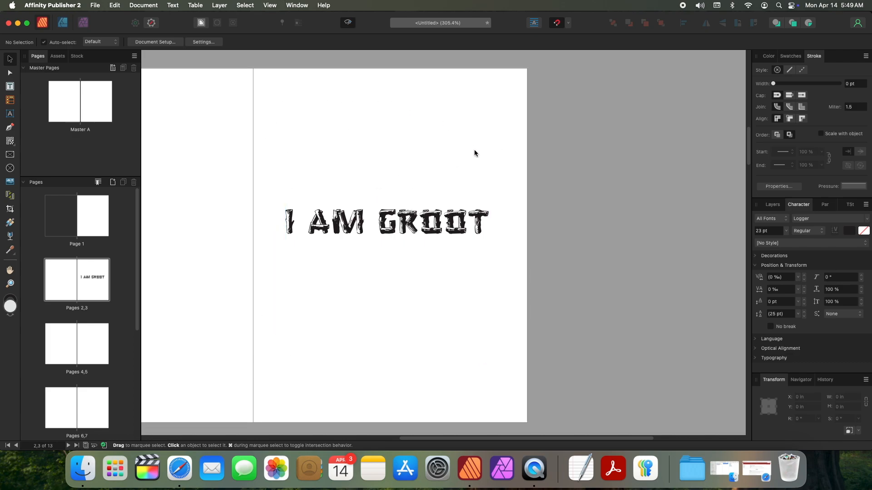
pyautogui.press('w')
# Step: Duplicate the title directly below itself and replace the copy's text with a byline of "By" and the author's pen name
pyautogui.click(447, 213)
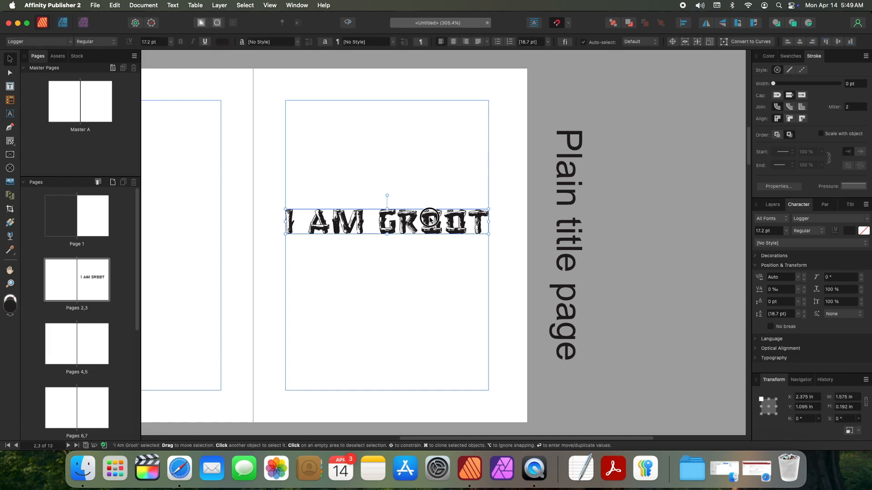
pyautogui.moveTo(430, 219); pyautogui.dragTo(429, 255)
pyautogui.doubleClick(430, 256)
pyautogui.press('super+a')
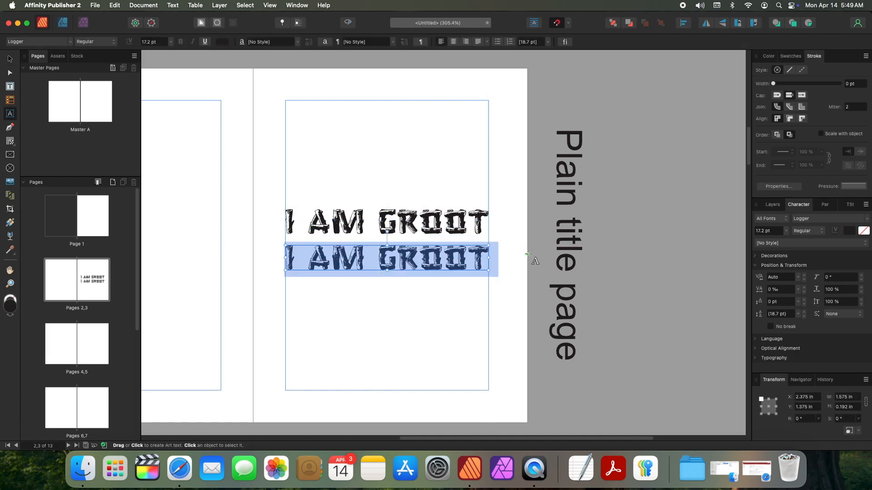
pyautogui.write('BY SH')
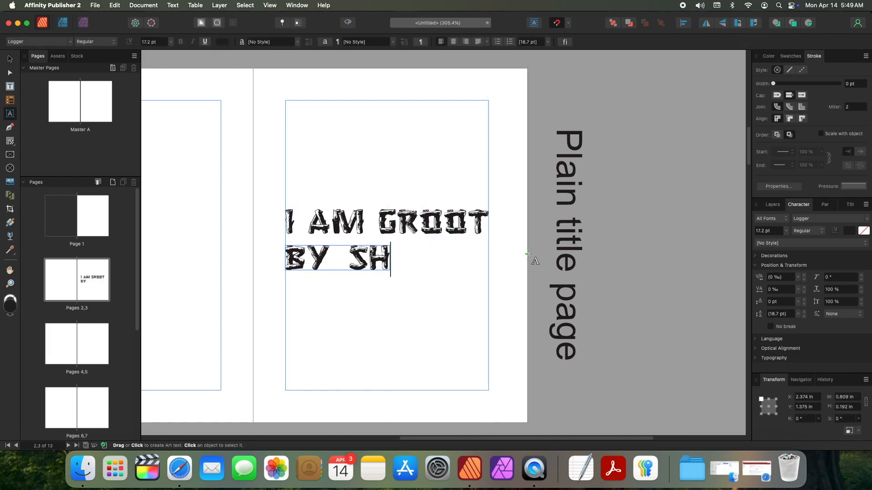
pyautogui.write('ERLOCKSMYTH')
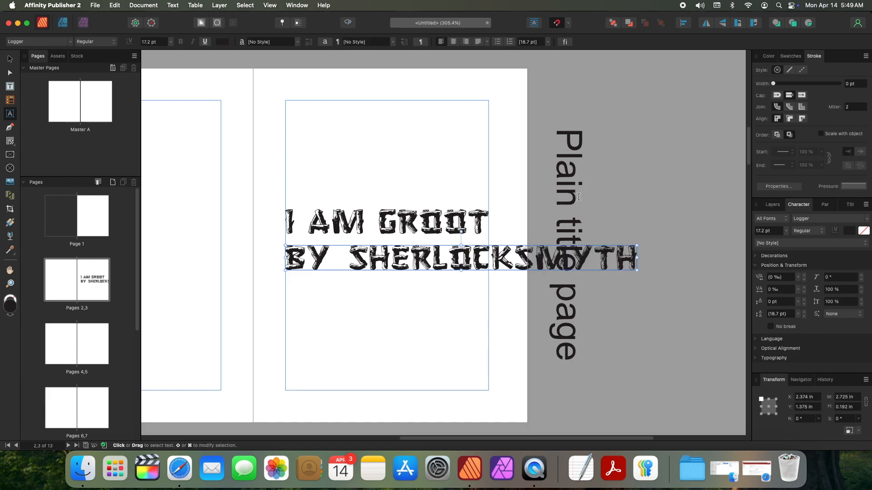
pyautogui.press('Escape')
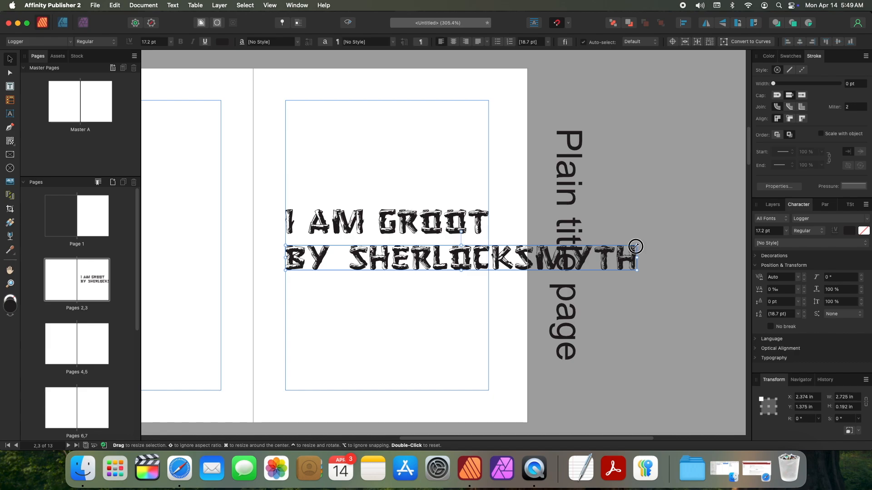
# Step: Scale the byline down to 10 pt to fit between the margins and set the kerning after "By" to -190‰
pyautogui.moveTo(637, 246); pyautogui.dragTo(487, 258)
pyautogui.press('t')
pyautogui.click(311, 263)
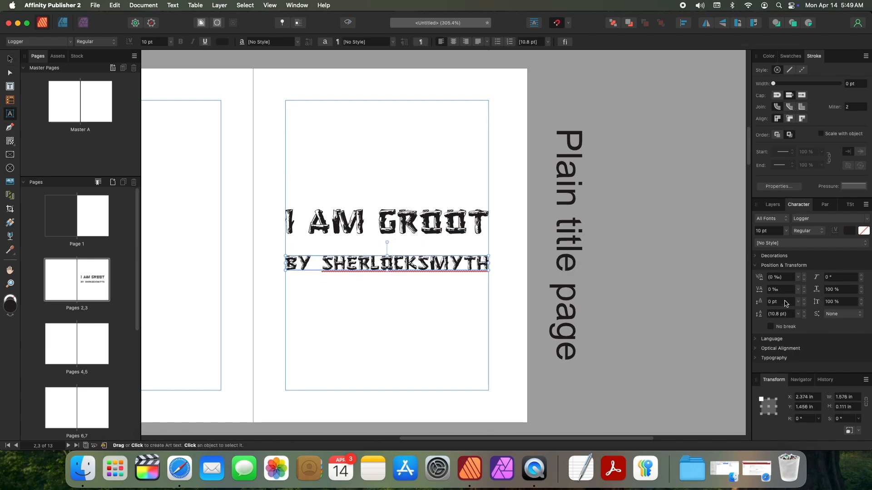
pyautogui.click(785, 277)
pyautogui.write('-190')
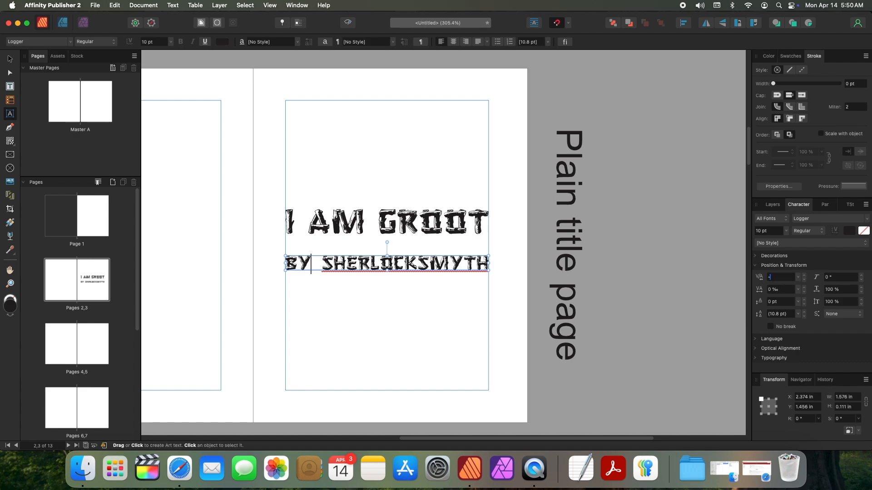
pyautogui.press('Return')
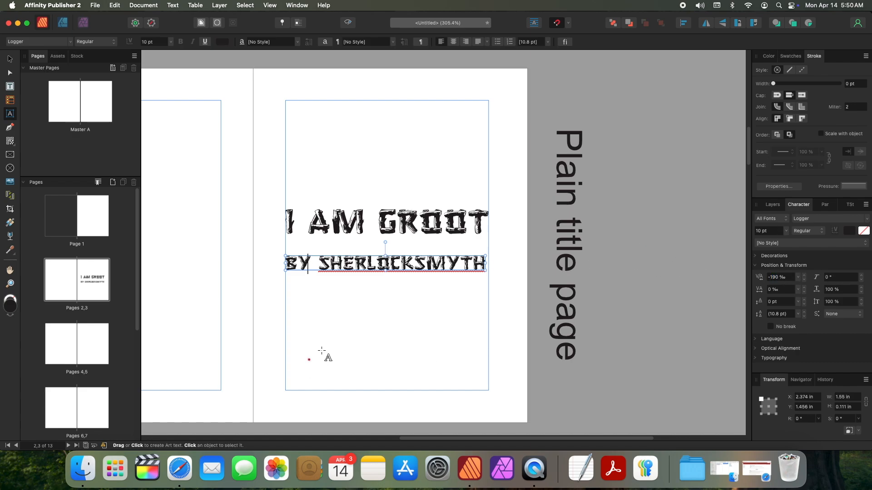
# Step: Stretch the byline to span both margins and shrink it around its centre to about 6.3 pt
pyautogui.press('Escape')
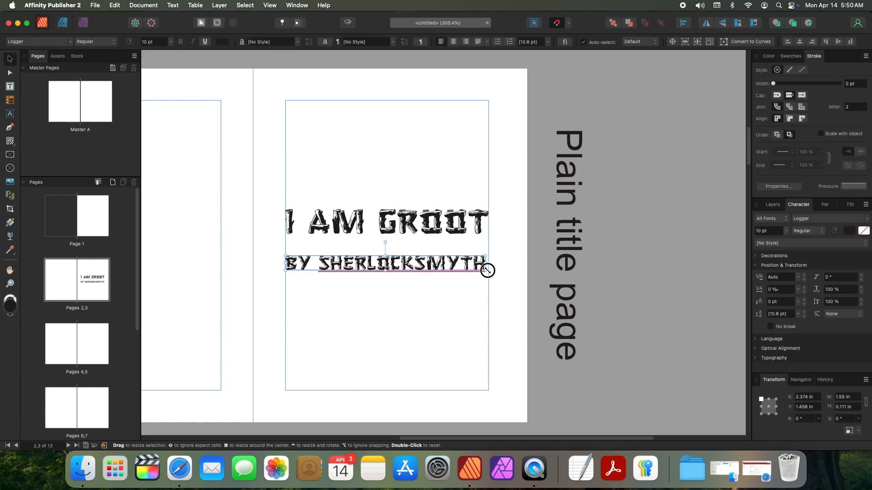
pyautogui.moveTo(486, 268); pyautogui.dragTo(489, 270)
pyautogui.moveTo(389, 269); pyautogui.dragTo(374, 333)
pyautogui.press('super+z')
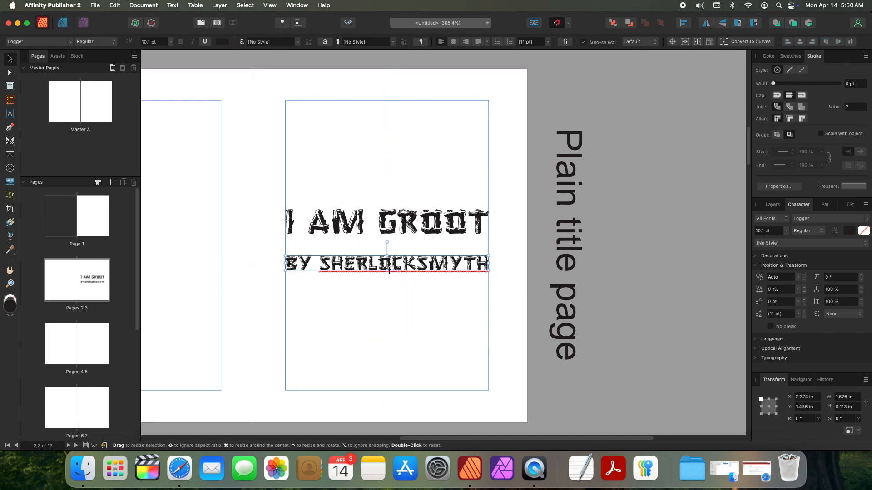
pyautogui.moveTo(387, 271); pyautogui.dragTo(387, 267)
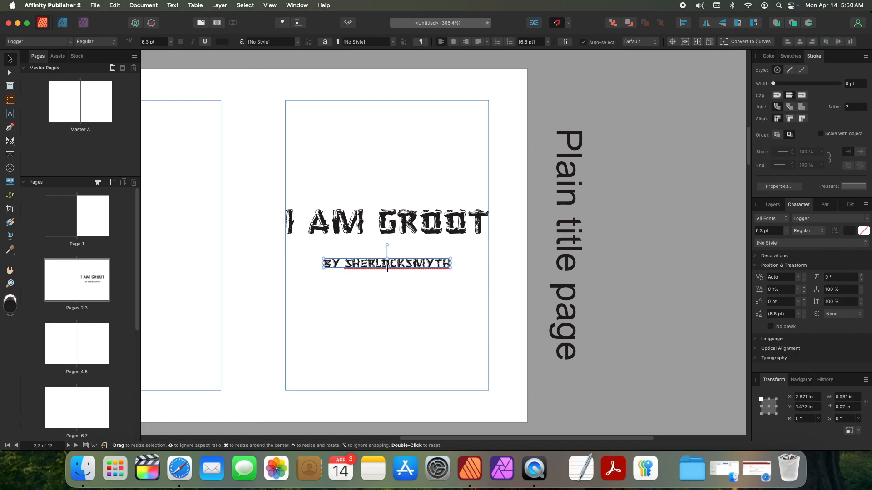
# Step: Move the byline up closer beneath the title and enlarge it slightly around its centre
pyautogui.moveTo(399, 260); pyautogui.dragTo(399, 247)
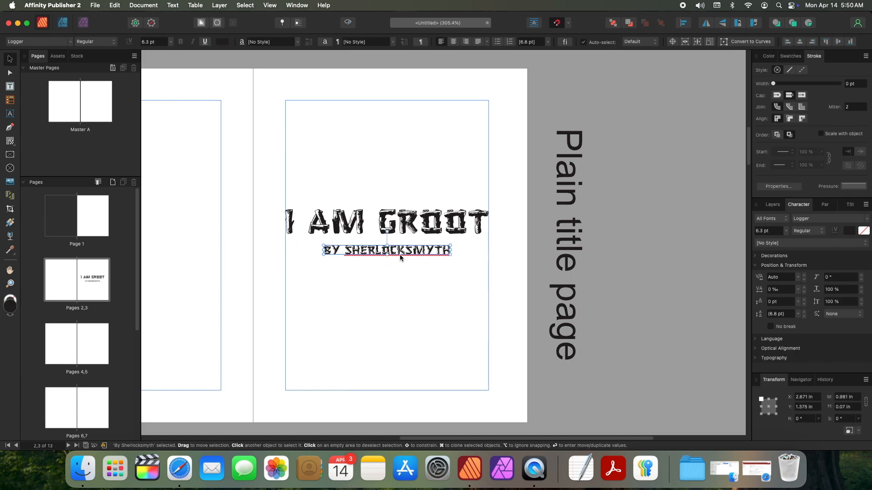
pyautogui.press('super')
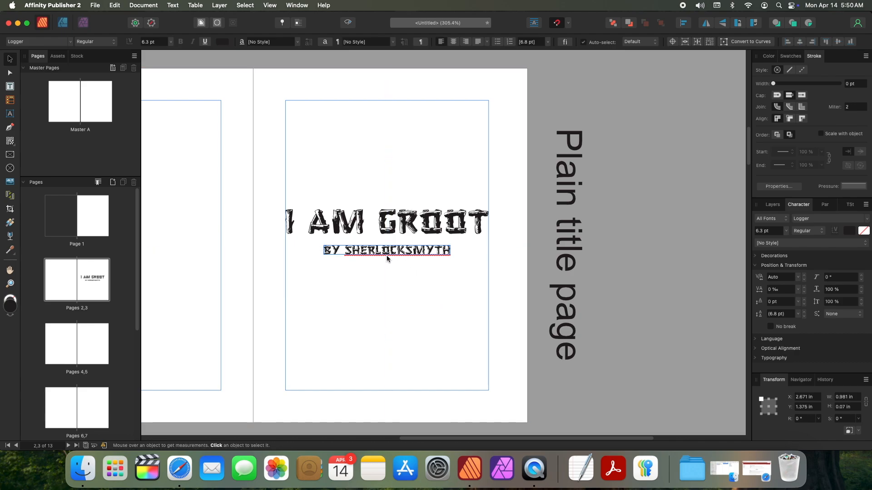
pyautogui.click(390, 256)
pyautogui.moveTo(388, 255)
pyautogui.mouseDown()
pyautogui.moveTo(391, 264)
pyautogui.moveTo(389, 254)
pyautogui.mouseUp()
pyautogui.press('super+z')
pyautogui.press('super')
pyautogui.click(388, 257)
pyautogui.click(390, 254)
pyautogui.click(432, 304)
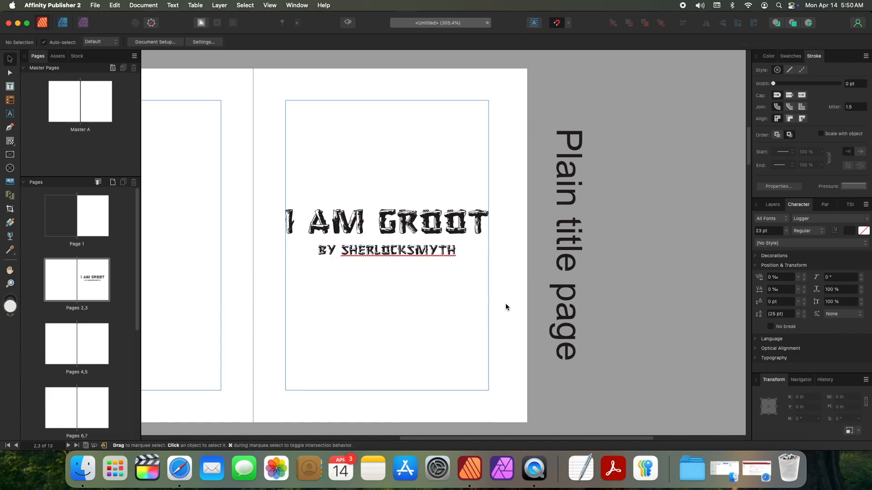
# Step: Preview the whole spread of pages 2 and 3 without guides and return to the normal view
pyautogui.hscroll(-8, 506, 304)
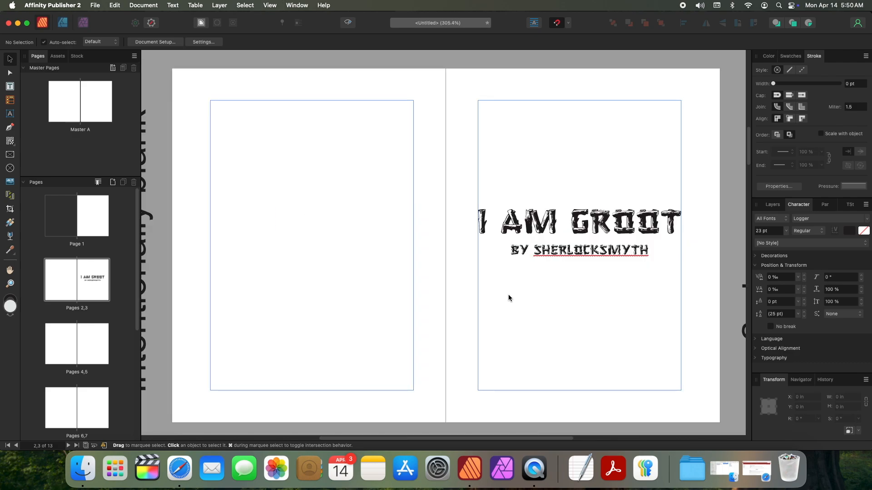
pyautogui.hotkey('ctrl', 'w')
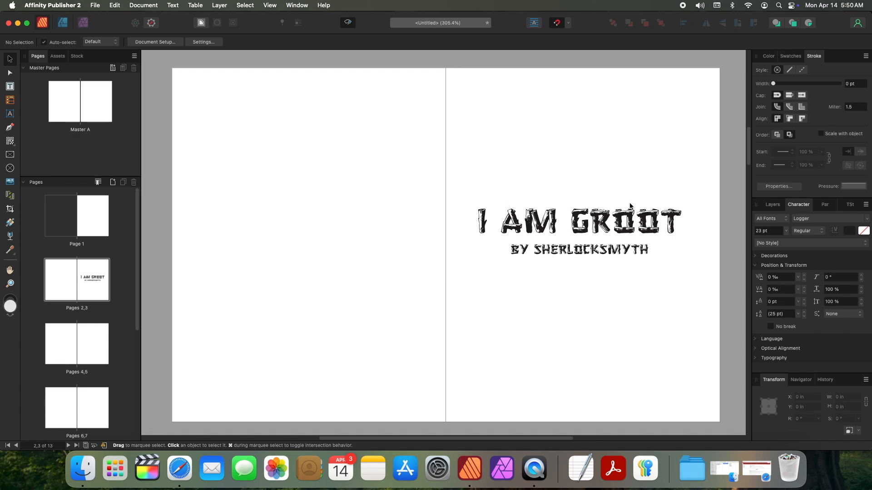
pyautogui.hotkey('ctrl', 'w')
# Step: Draw a text frame about 1.575 by 1.37 in across the lower part of page 4, snapped to its side and bottom margins
pyautogui.scroll(-10, 537, 294)
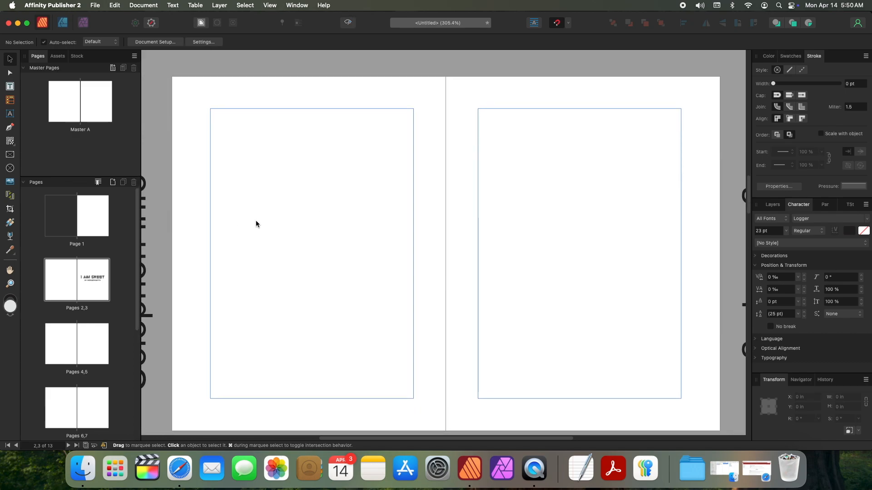
pyautogui.press('t')
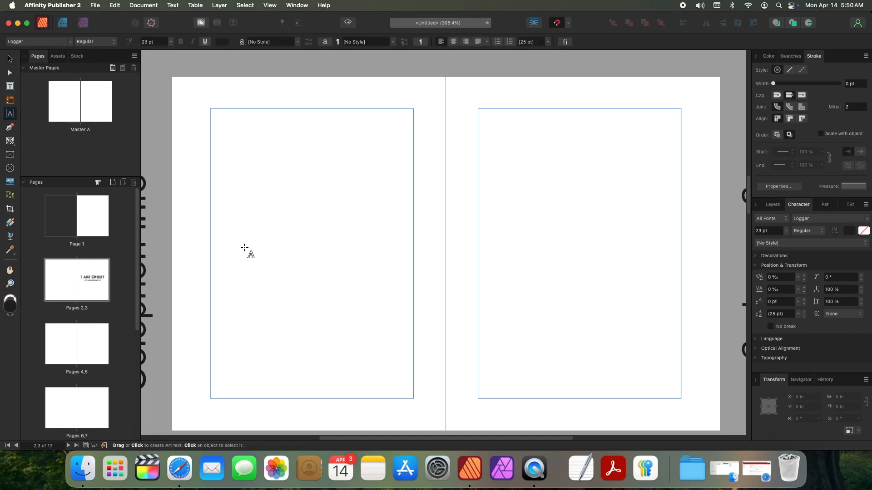
pyautogui.press('t')
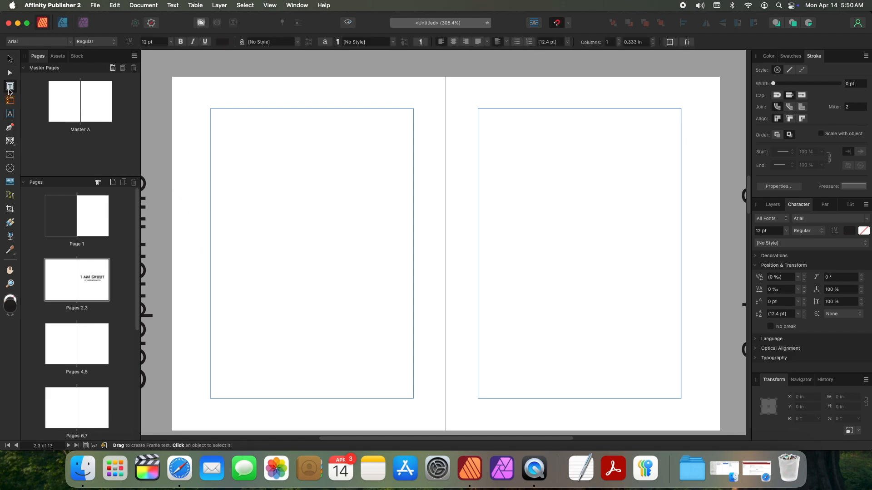
pyautogui.moveTo(210, 222); pyautogui.dragTo(413, 399)
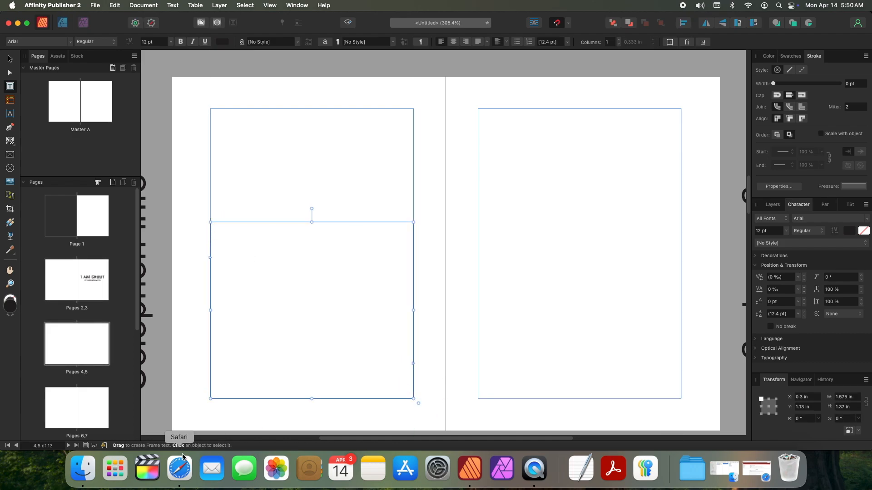
# Step: Switch to Finder, place Colophon info.rtf from the project's Assets folder into page 4's text frame, and return to Affinity Publisher
pyautogui.click(82, 468)
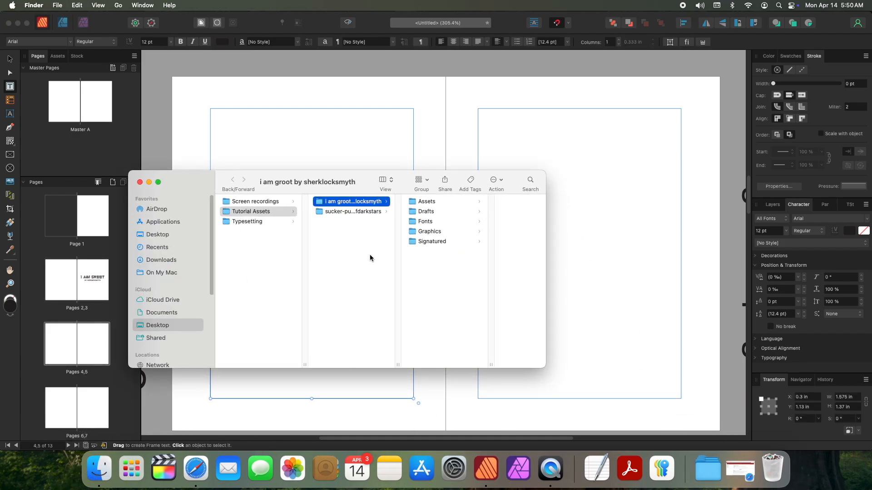
pyautogui.click(454, 202)
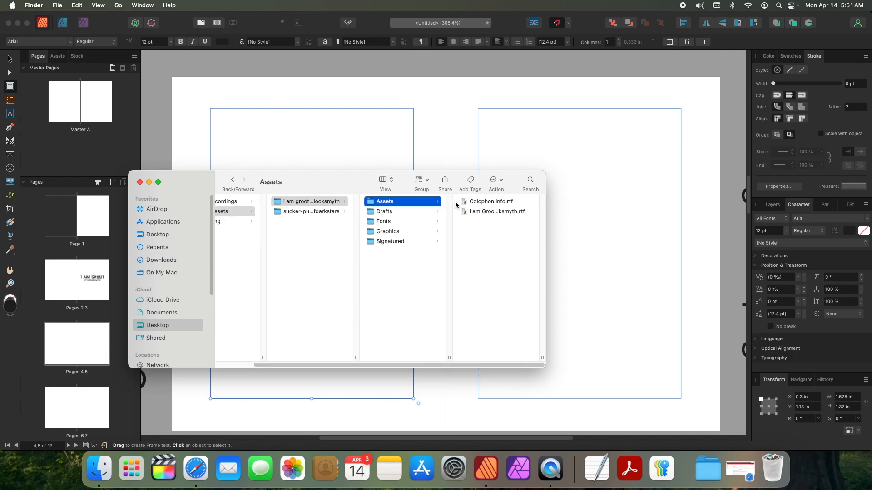
pyautogui.moveTo(328, 180); pyautogui.dragTo(452, 101)
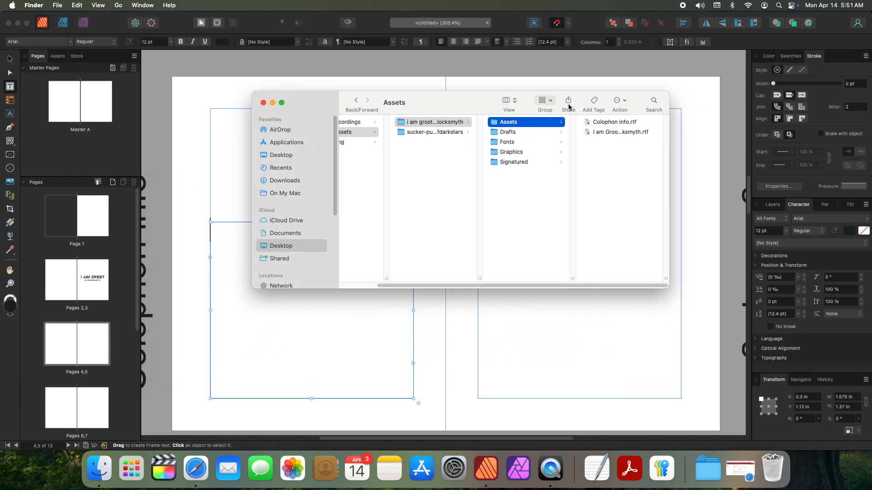
pyautogui.click(623, 122)
pyautogui.moveTo(623, 121); pyautogui.dragTo(307, 334)
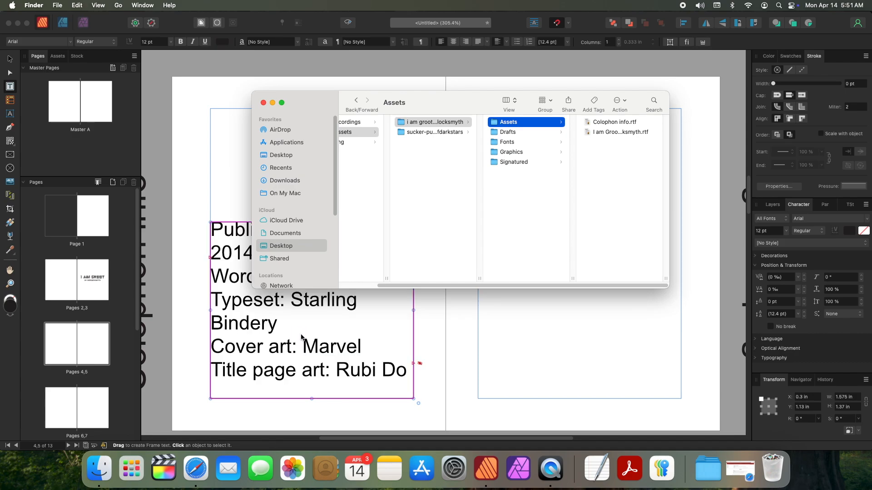
pyautogui.click(381, 332)
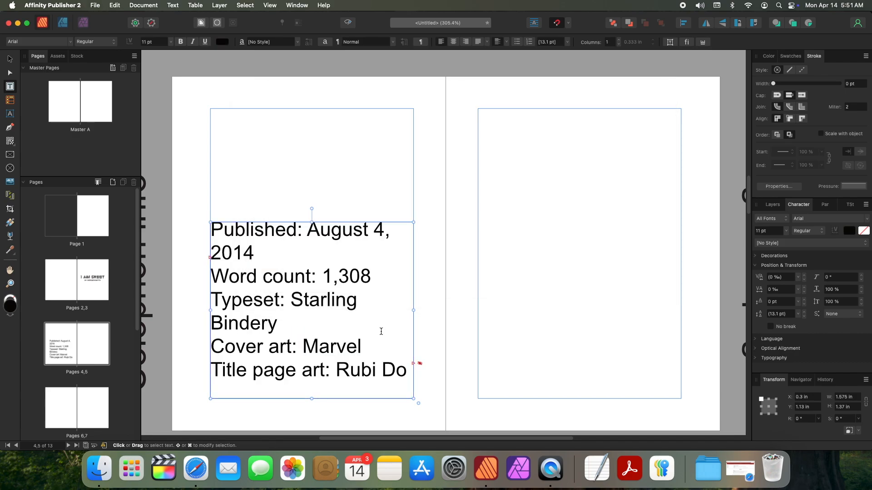
# Step: Format all of the colophon text on page 4 as Cormorant Garamond Regular at 9 pt
pyautogui.moveTo(381, 332); pyautogui.dragTo(200, 149)
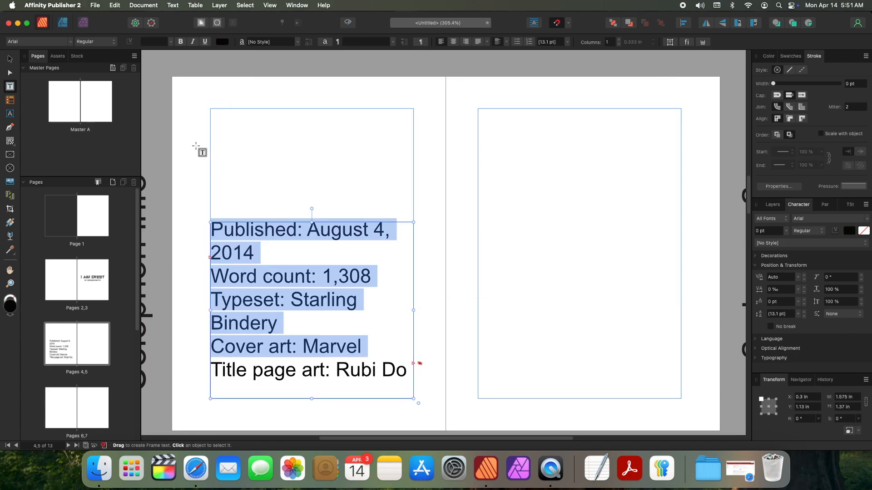
pyautogui.click(39, 40)
pyautogui.write('gara')
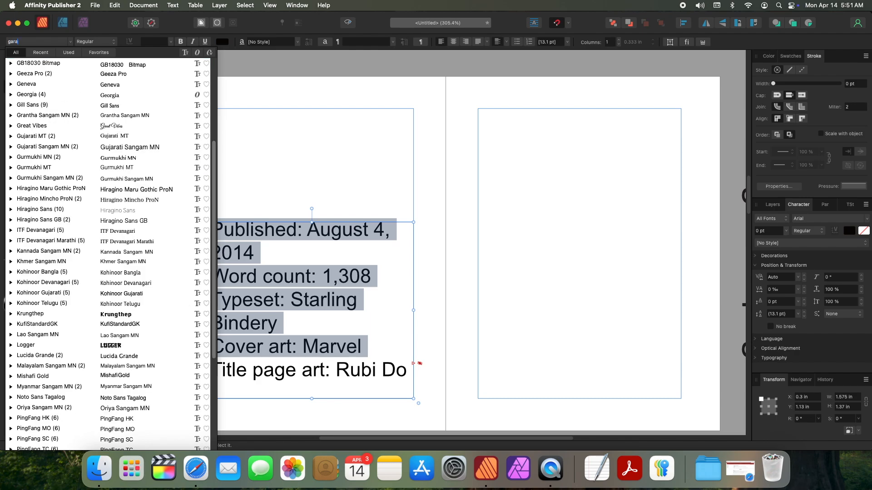
pyautogui.press('Return')
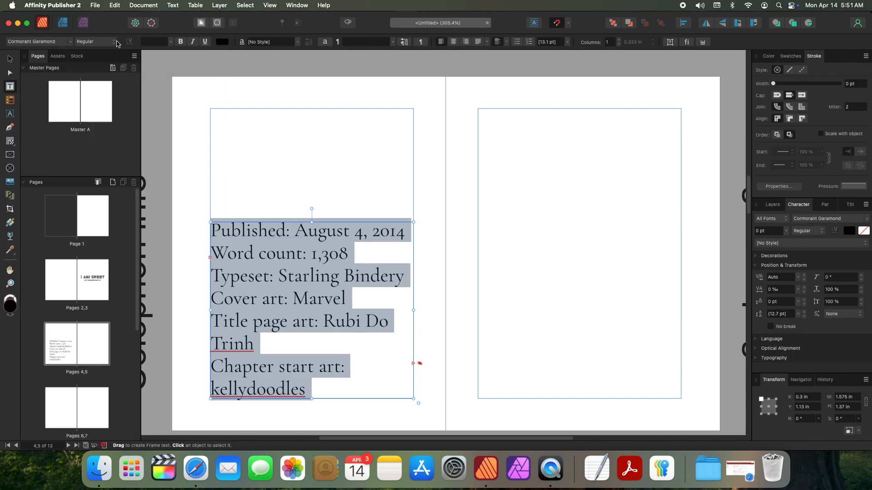
pyautogui.click(109, 44)
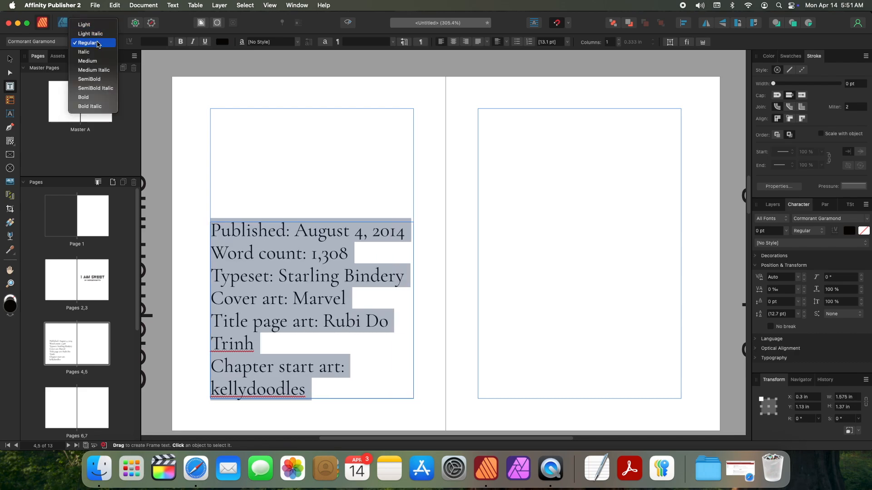
pyautogui.click(98, 47)
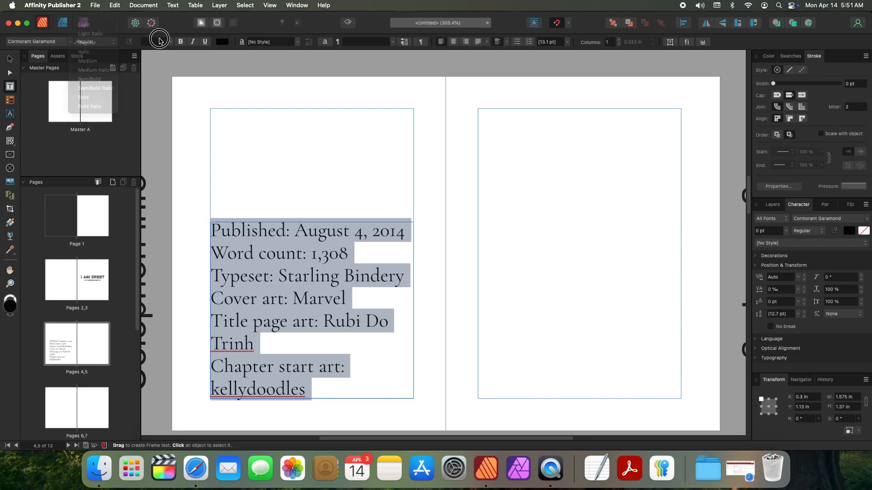
pyautogui.click(170, 42)
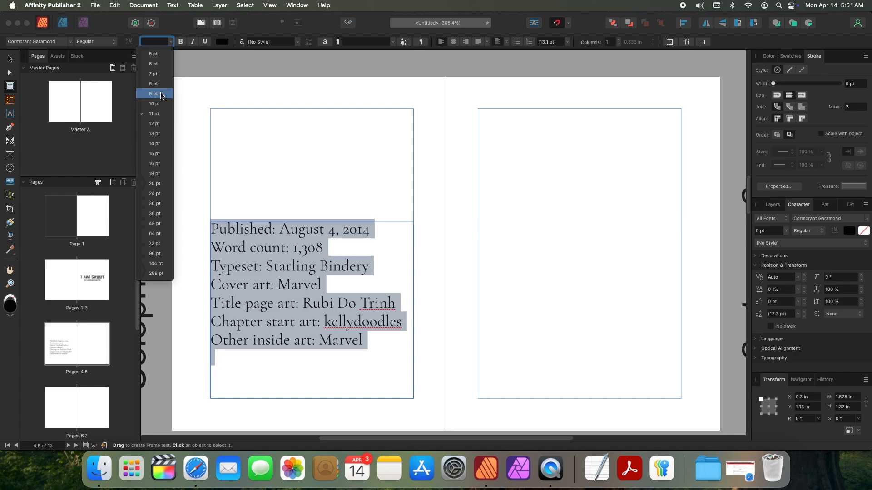
pyautogui.click(161, 94)
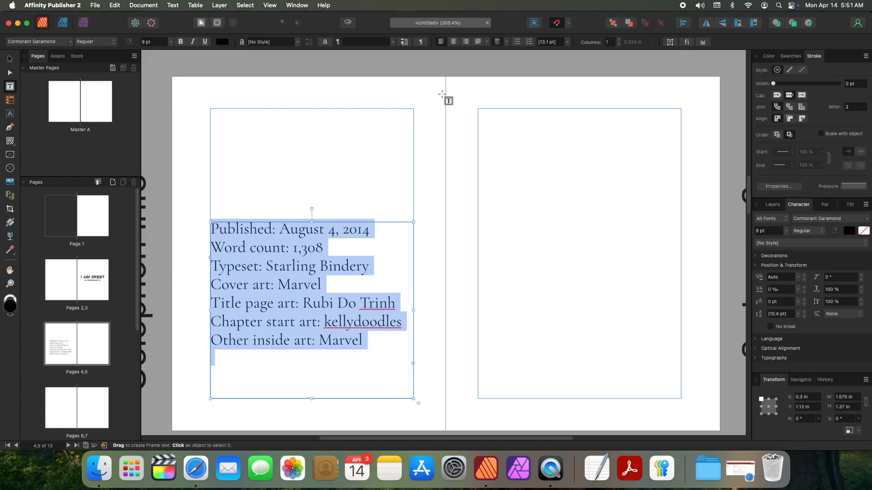
# Step: Centre the colophon text horizontally and delete the empty line at its end
pyautogui.click(453, 41)
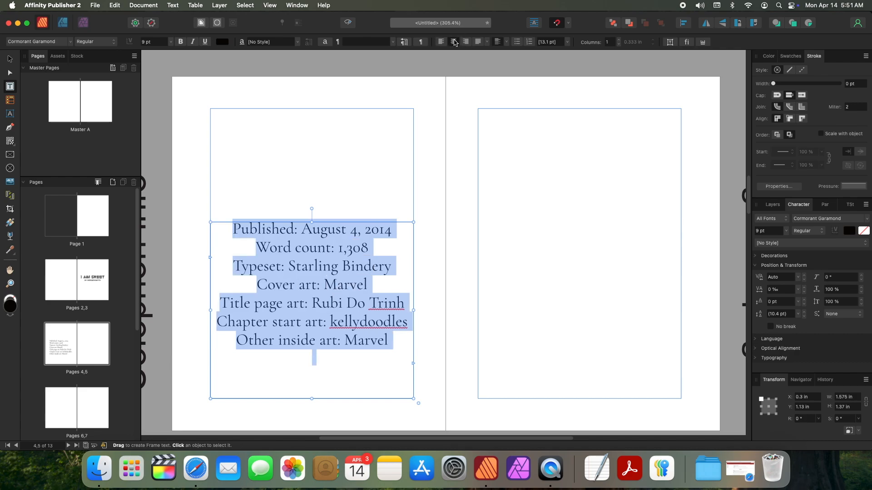
pyautogui.click(375, 366)
pyautogui.press('BackSpace')
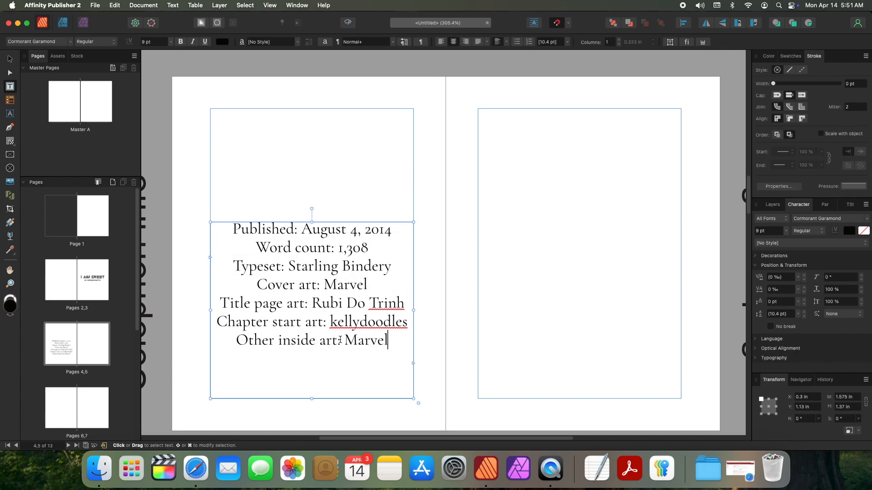
# Step: Set the "Published:" label in the colophon to the SemiBold font style
pyautogui.moveTo(298, 228); pyautogui.dragTo(227, 224)
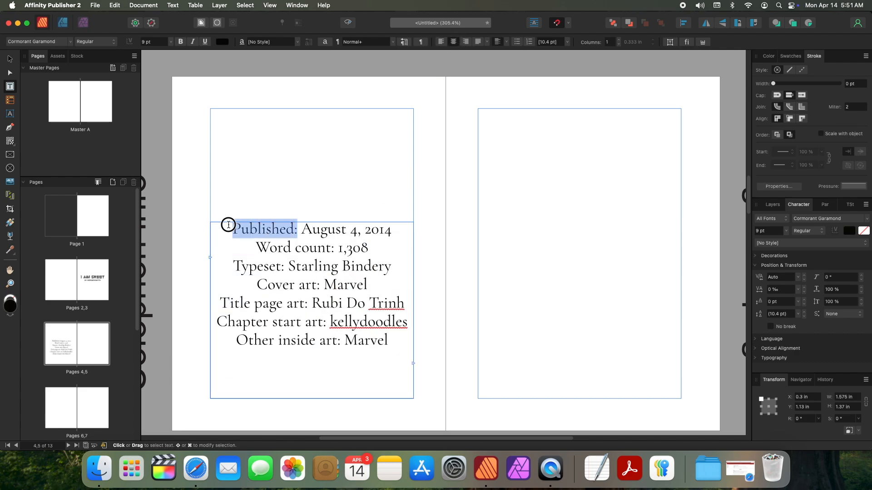
pyautogui.click(102, 42)
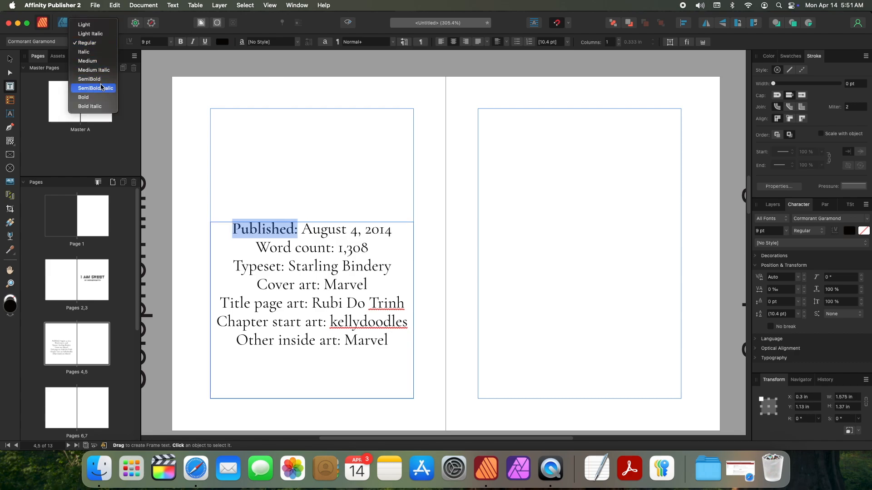
pyautogui.click(98, 98)
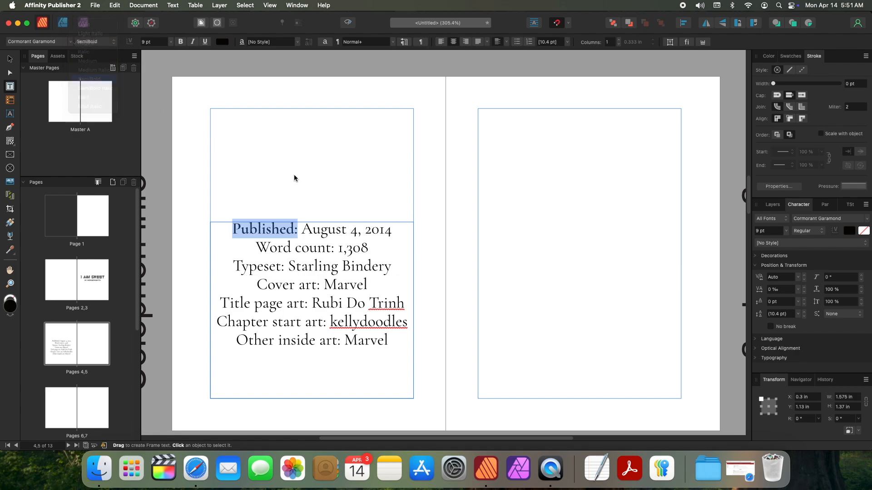
pyautogui.press('Escape')
pyautogui.press('Escape')
# Step: Lower the colophon frame's upper edge so it fits the text, about 0.953 in high, and deselect it
pyautogui.click(310, 224)
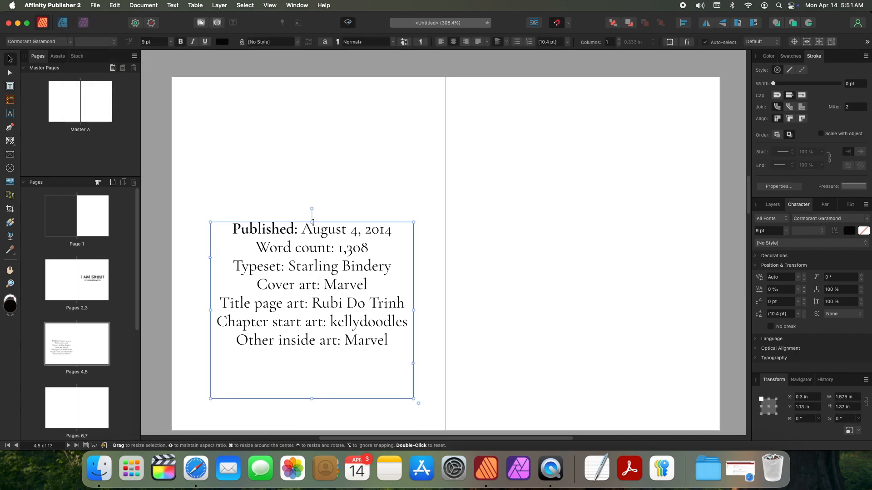
pyautogui.moveTo(311, 222); pyautogui.dragTo(358, 276)
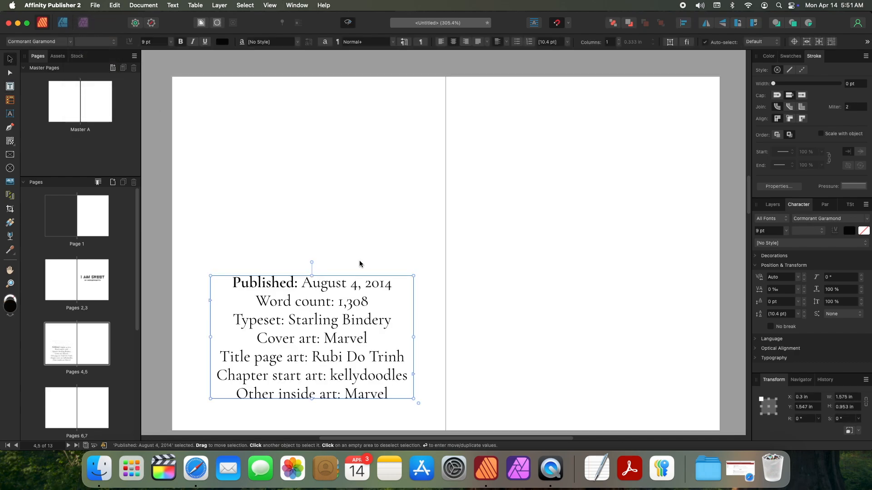
pyautogui.click(359, 402)
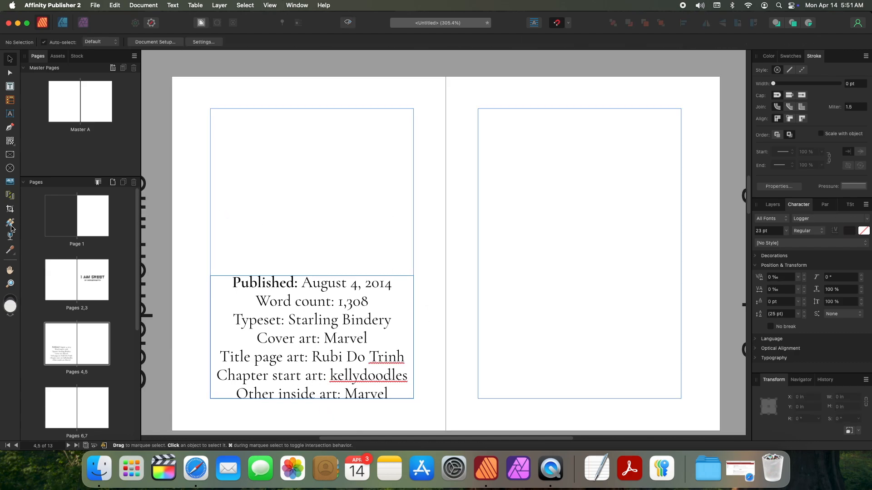
# Step: Copy the "Published:" label's formatting to the six other colophon labels, from "Word count:" to "Other inside art:", with the Style Picker Tool
pyautogui.click(10, 251)
pyautogui.click(11, 255)
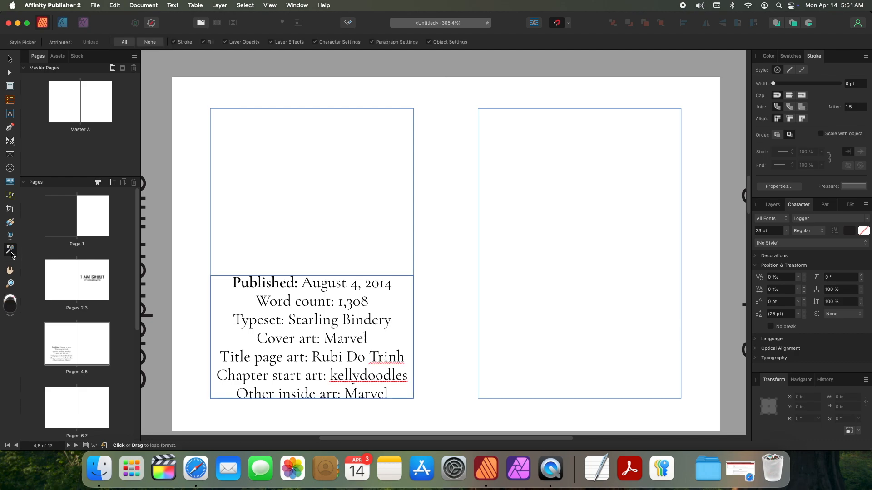
pyautogui.click(15, 256)
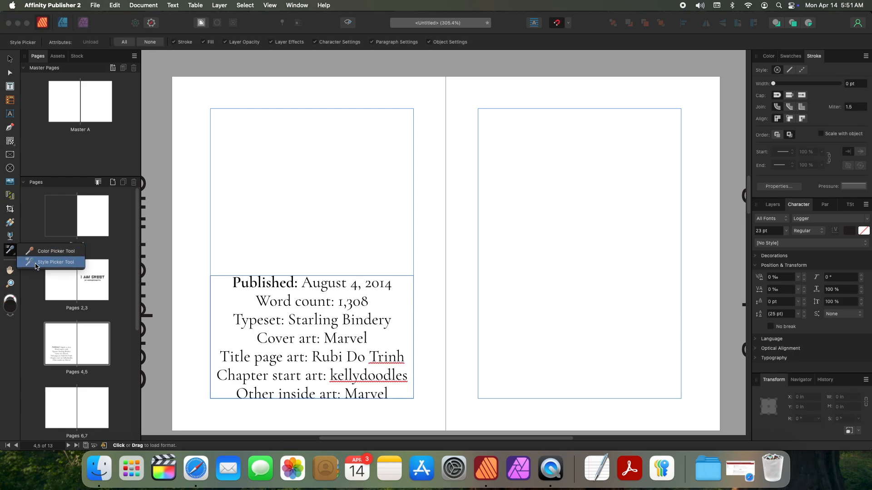
pyautogui.click(74, 262)
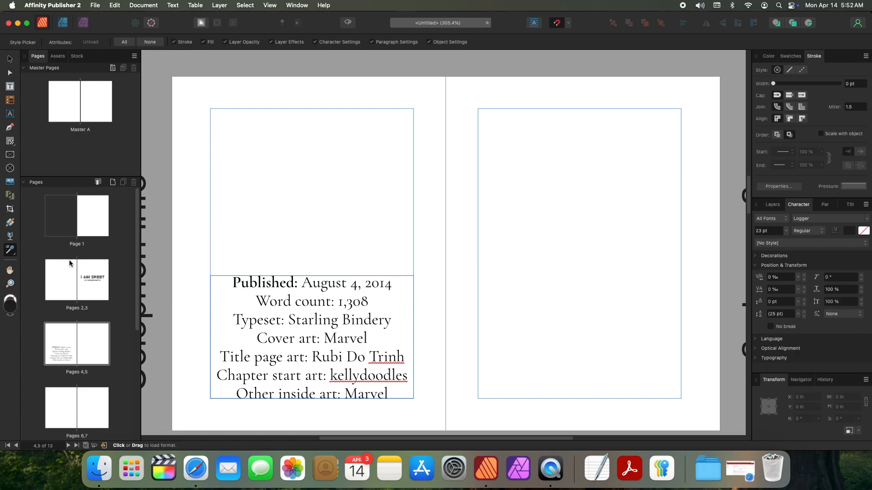
pyautogui.click(286, 279)
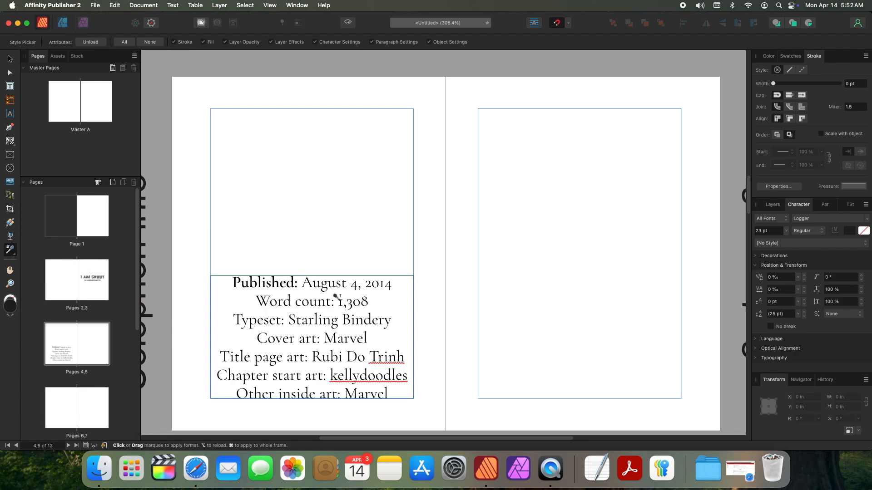
pyautogui.moveTo(334, 298); pyautogui.dragTo(232, 305)
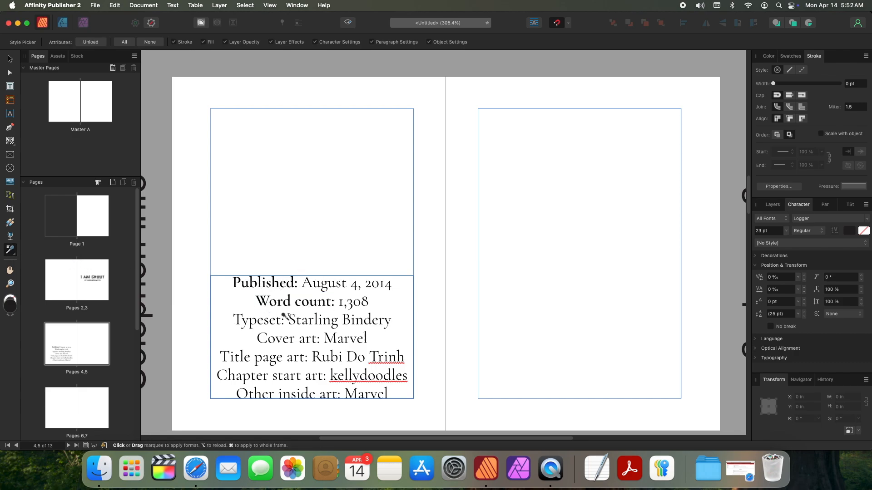
pyautogui.moveTo(291, 323); pyautogui.dragTo(208, 314)
pyautogui.moveTo(316, 334); pyautogui.dragTo(233, 333)
pyautogui.moveTo(307, 352); pyautogui.dragTo(185, 356)
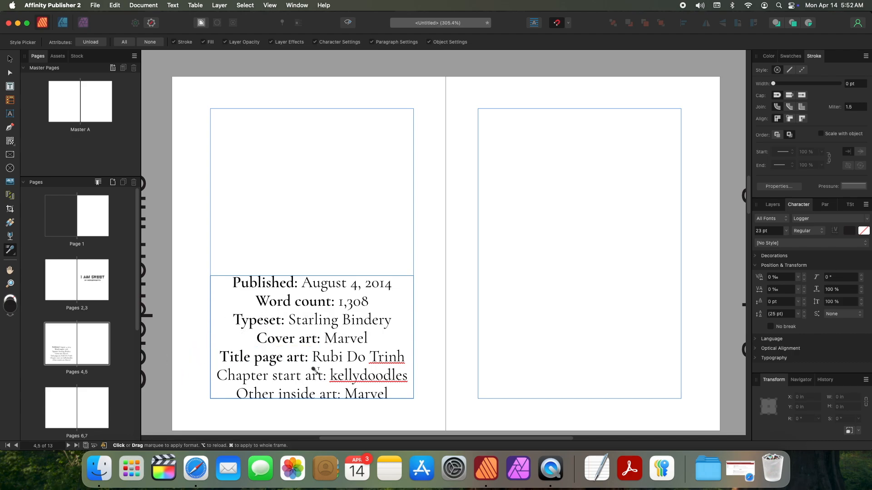
pyautogui.moveTo(329, 372); pyautogui.dragTo(214, 373)
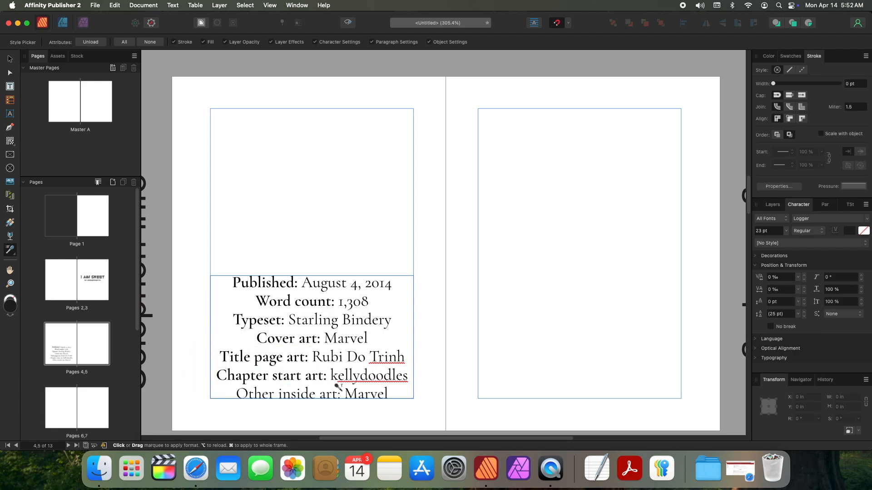
pyautogui.moveTo(338, 388); pyautogui.dragTo(231, 390)
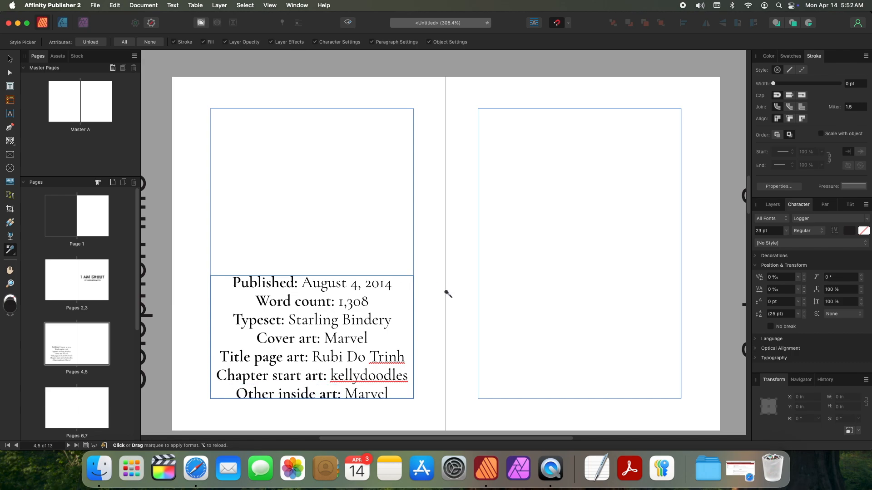
# Step: Nudge the colophon text frame slightly upward on page 4 and deselect it
pyautogui.press('v')
pyautogui.click(364, 323)
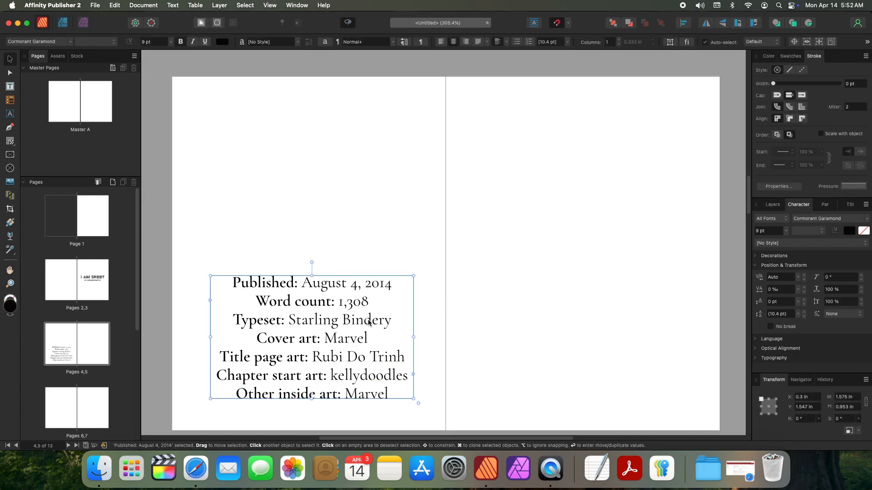
pyautogui.press('Up')
pyautogui.press('Up')
pyautogui.press('Up')
pyautogui.click(515, 351)
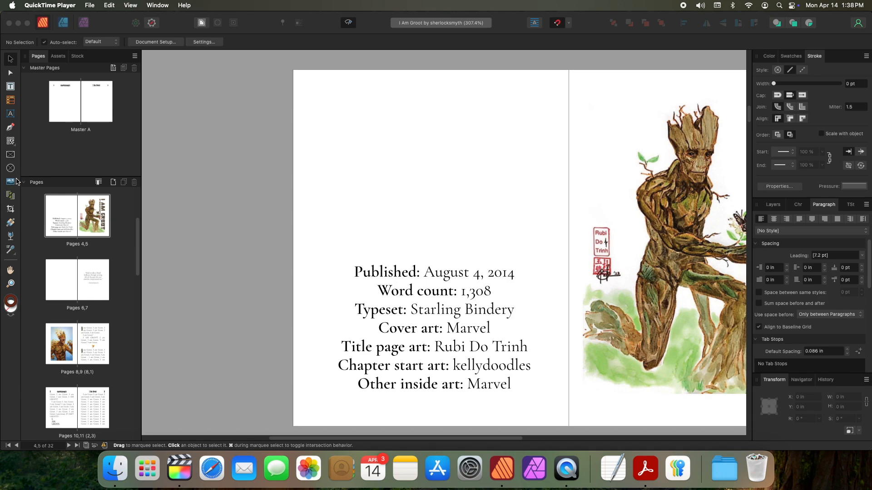
# Step: Draw a QR code about 0.94 in square above the colophon text on page 4 with the QR Code Tool, and deselect it
pyautogui.click(14, 142)
pyautogui.click(15, 144)
pyautogui.click(41, 145)
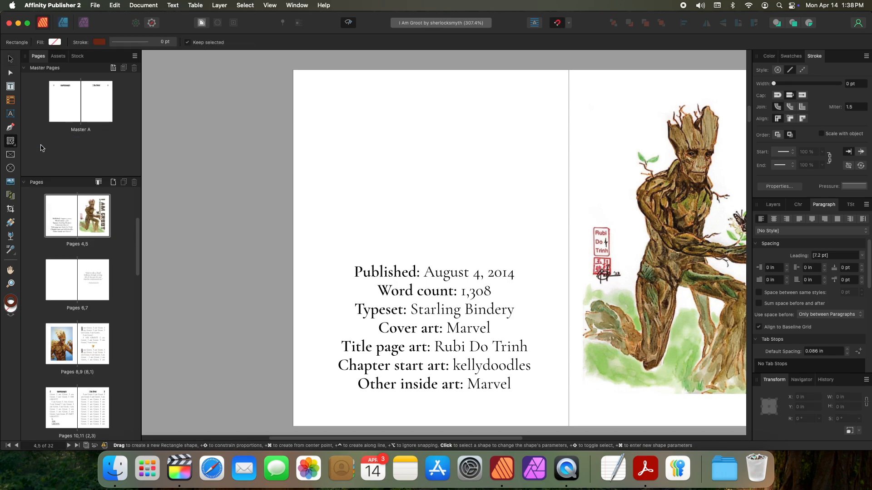
pyautogui.click(14, 146)
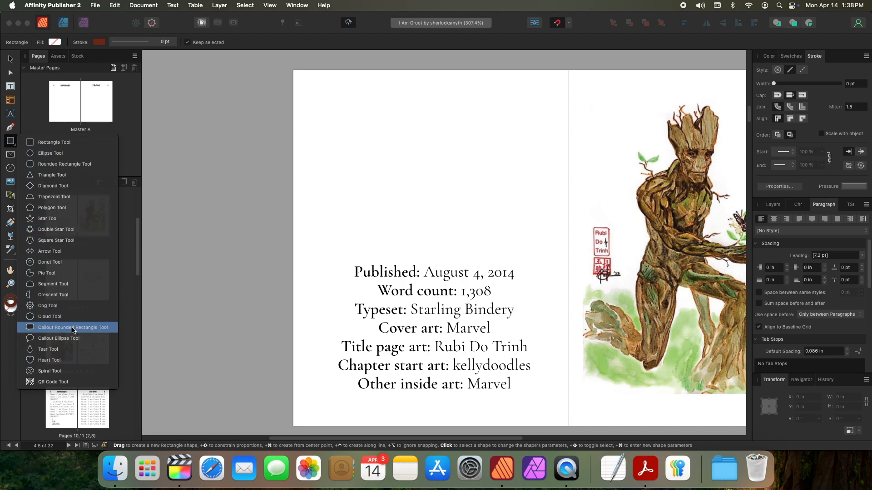
pyautogui.click(56, 385)
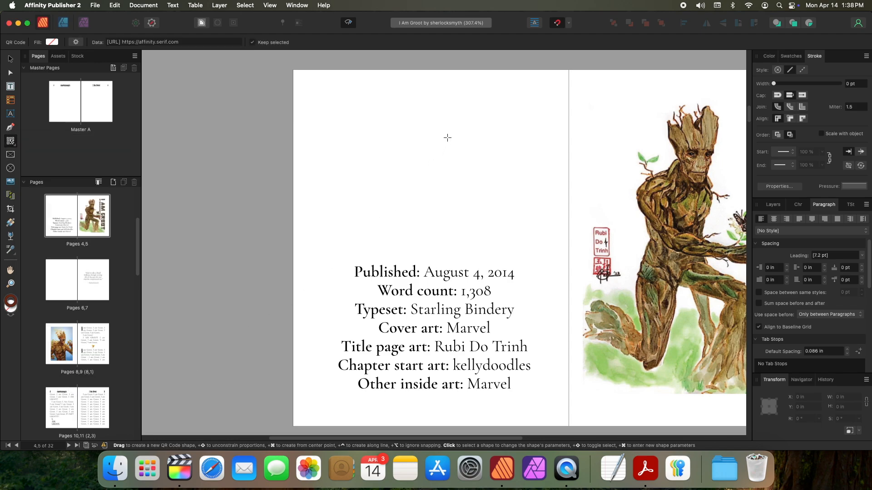
pyautogui.moveTo(374, 127); pyautogui.dragTo(507, 233)
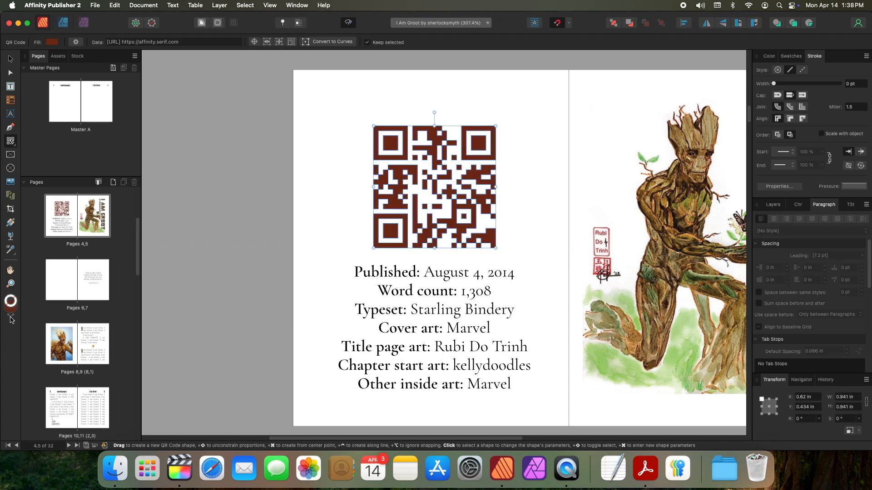
pyautogui.press('v')
pyautogui.click(537, 160)
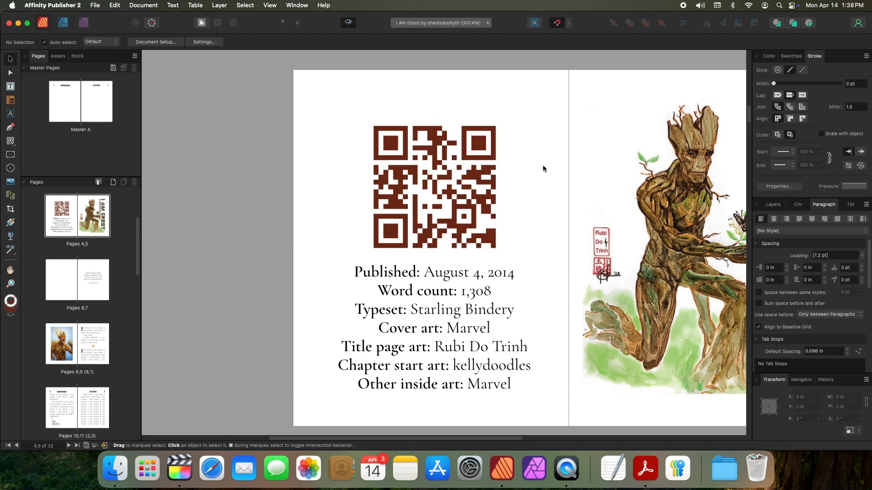
pyautogui.click(421, 158)
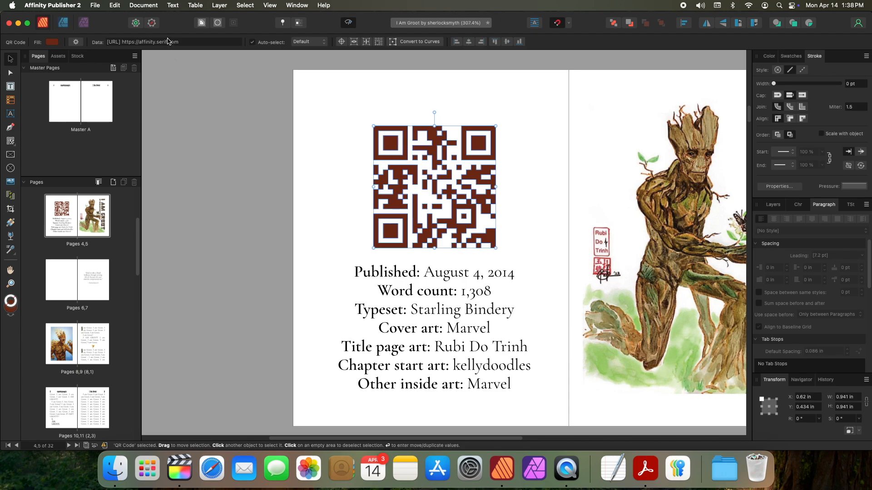
pyautogui.click(190, 43)
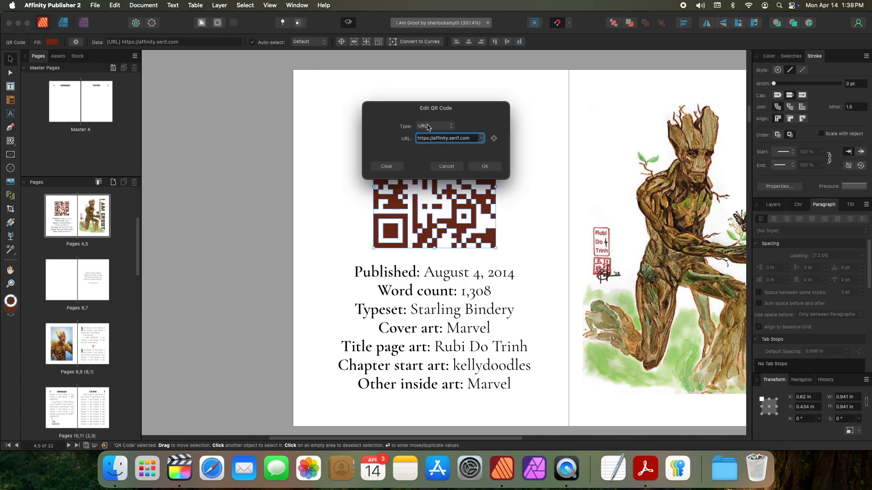
pyautogui.click(212, 465)
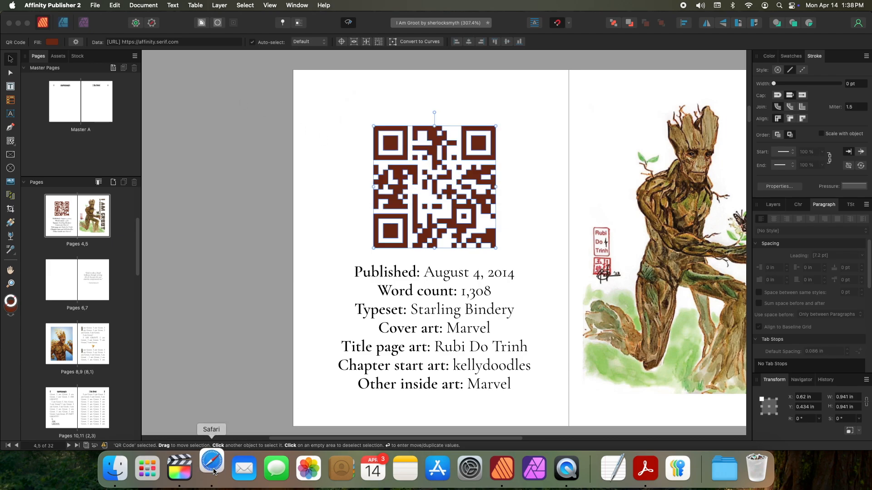
pyautogui.click(501, 468)
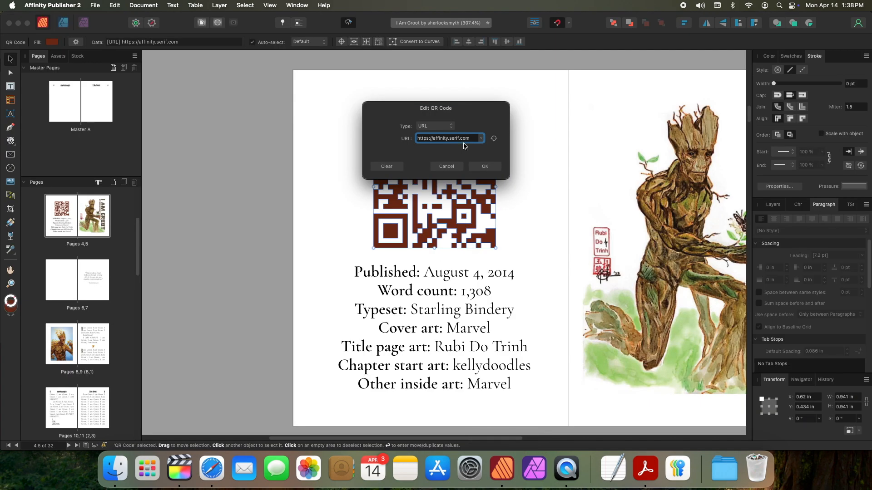
pyautogui.press('super+a')
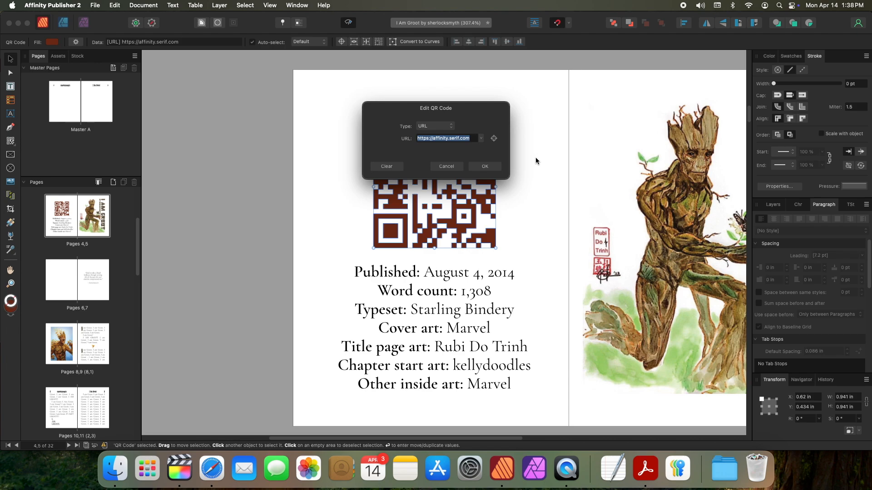
pyautogui.write('https://archiveofourown.org/works/2080878')
pyautogui.click(482, 167)
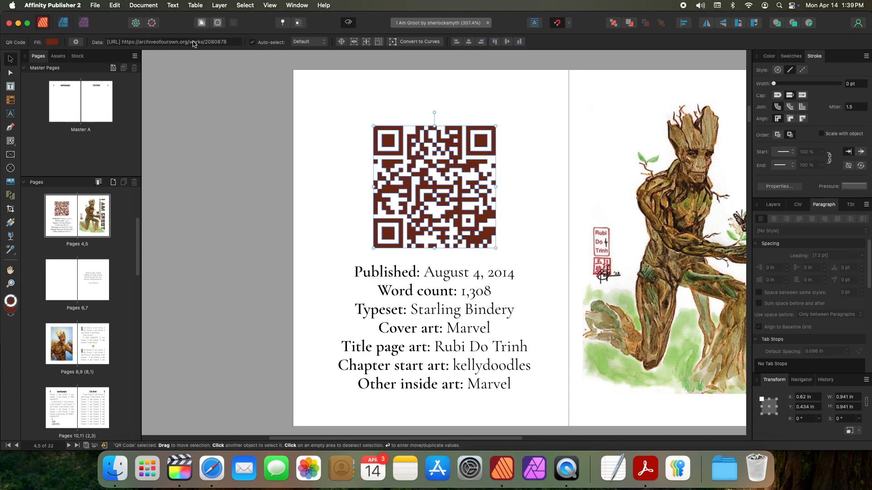
pyautogui.click(529, 196)
# Step: Scale the QR code down to about 0.815 in square, reposition it above the colophon text, undo any squashed height and deselect it
pyautogui.click(446, 188)
pyautogui.moveTo(435, 248); pyautogui.dragTo(438, 232)
pyautogui.moveTo(456, 193); pyautogui.dragTo(458, 208)
pyautogui.moveTo(436, 248); pyautogui.dragTo(437, 221)
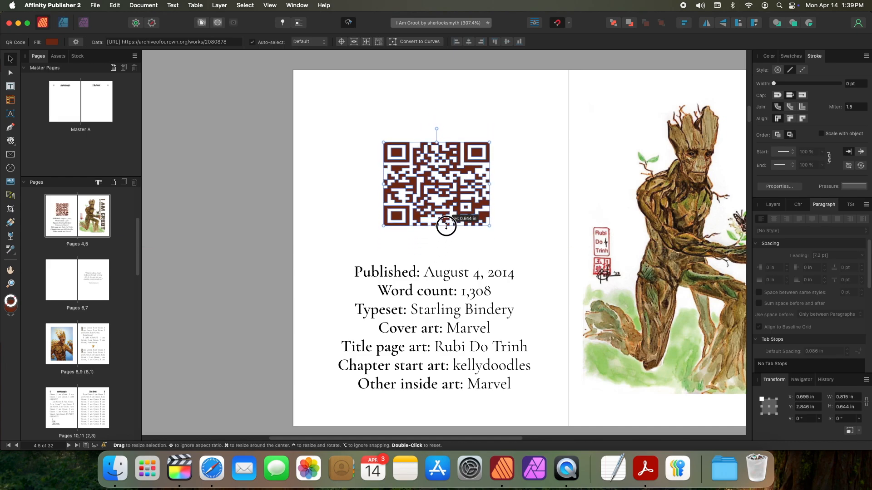
pyautogui.press('super+z')
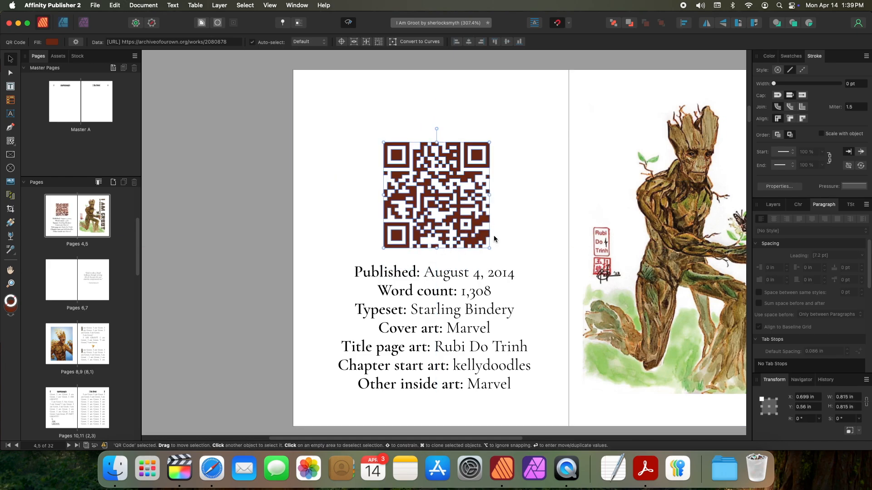
pyautogui.click(549, 227)
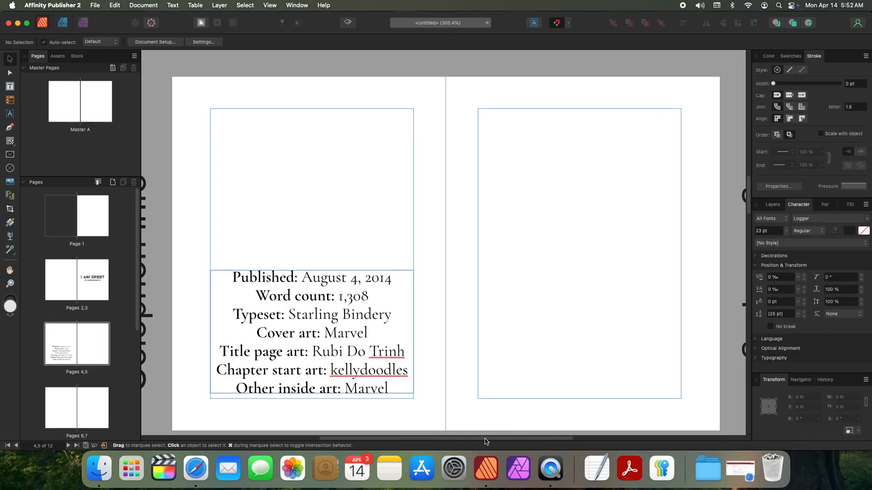
# Step: Place the title page Groot JPEG from the Finder's Graphics folder onto the pages 4–5 spread
pyautogui.moveTo(485, 438); pyautogui.dragTo(519, 438)
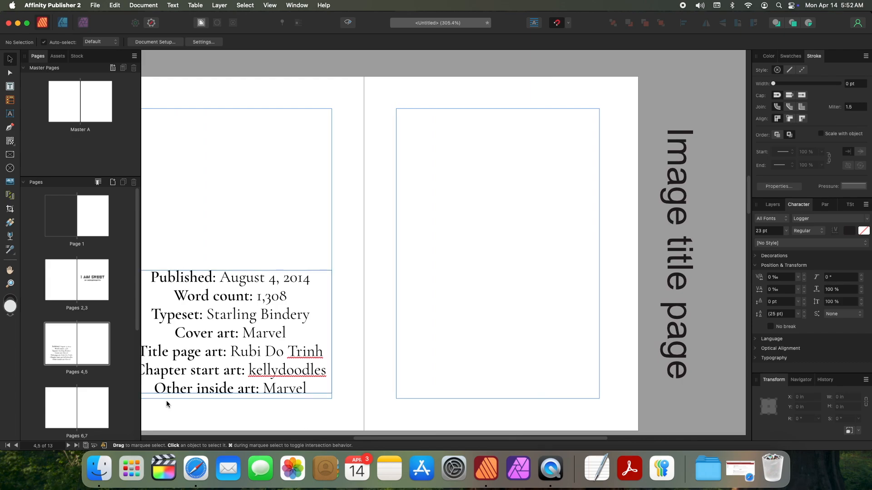
pyautogui.click(106, 479)
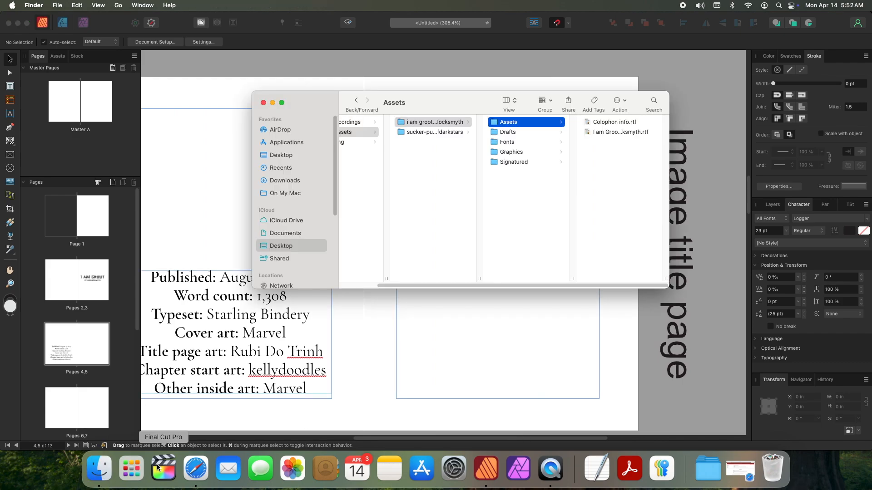
pyautogui.click(614, 122)
pyautogui.click(405, 152)
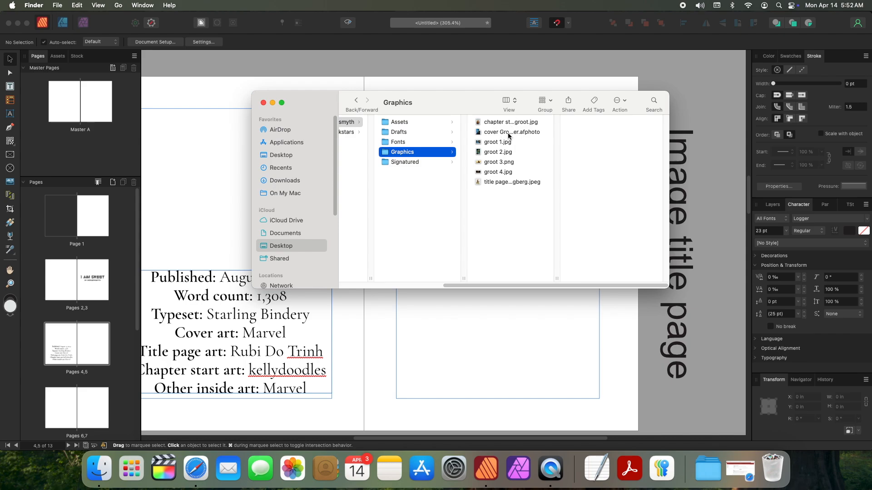
pyautogui.click(507, 181)
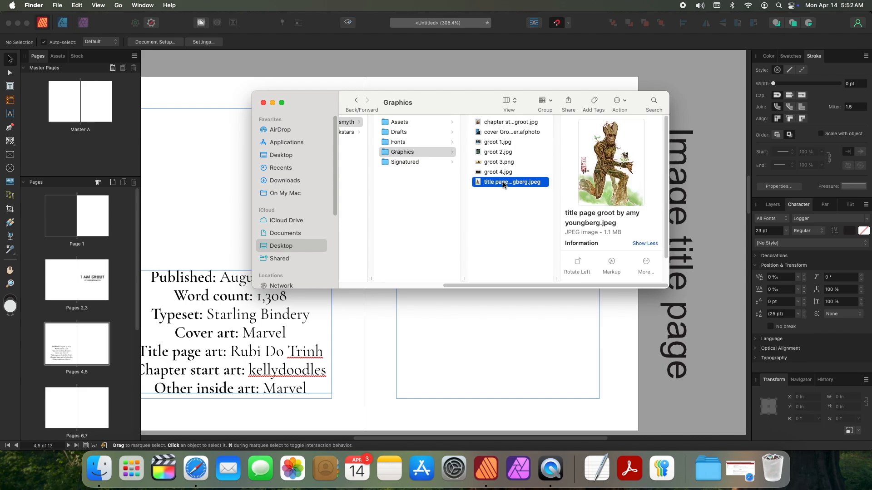
pyautogui.moveTo(503, 183); pyautogui.dragTo(375, 309)
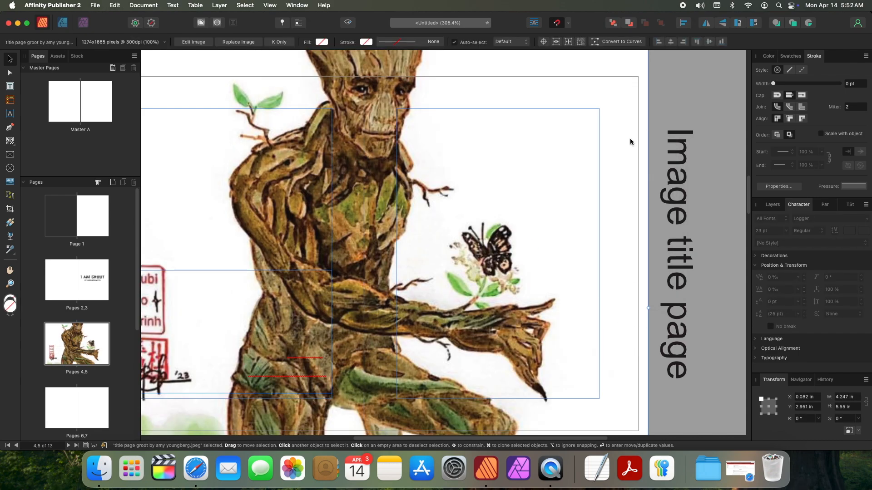
# Step: Scale the Groot image down to about 2.002 × 2.616 in, move it over page 5 and deselect it
pyautogui.scroll(-5, 630, 138)
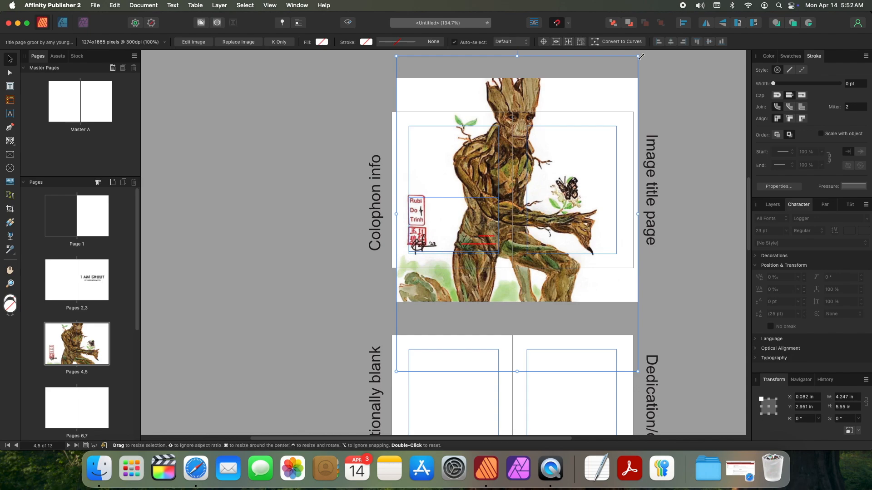
pyautogui.moveTo(640, 57); pyautogui.dragTo(559, 126)
pyautogui.press('super+z')
pyautogui.moveTo(519, 57); pyautogui.dragTo(527, 134)
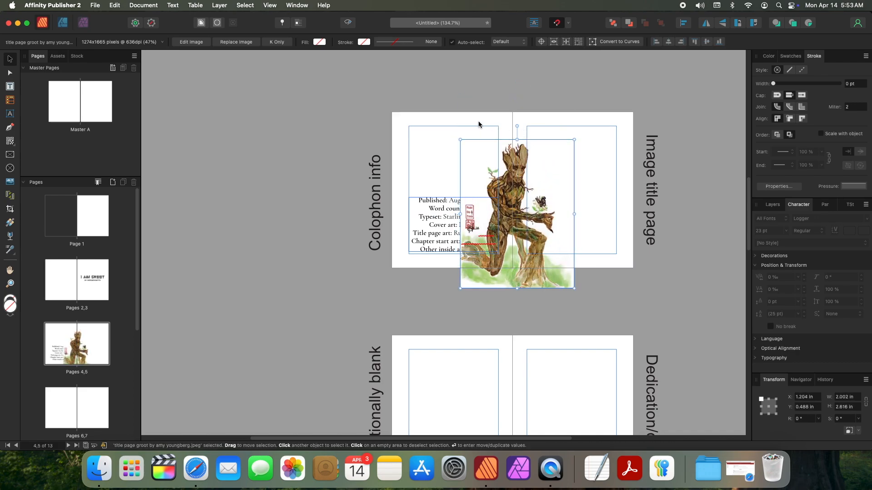
pyautogui.moveTo(538, 163); pyautogui.dragTo(586, 149)
pyautogui.click(440, 158)
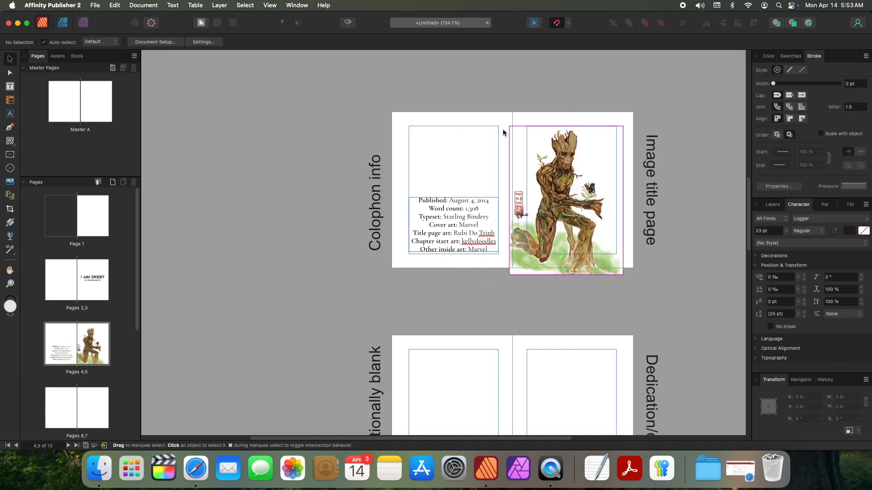
# Step: Move the Groot image aside toward page 4 and draw a 1.575 × 2.25 in picture frame filling page 5's margins
pyautogui.click(10, 155)
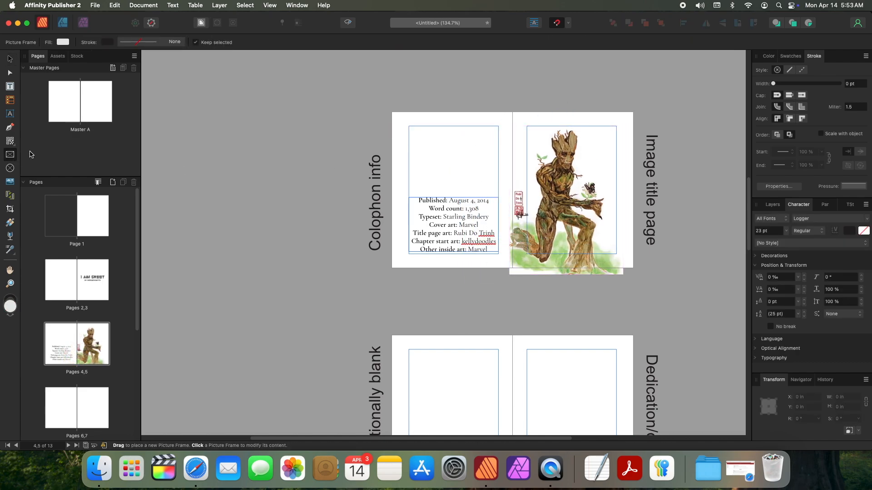
pyautogui.press('v')
pyautogui.moveTo(610, 194); pyautogui.dragTo(437, 200)
pyautogui.click(7, 158)
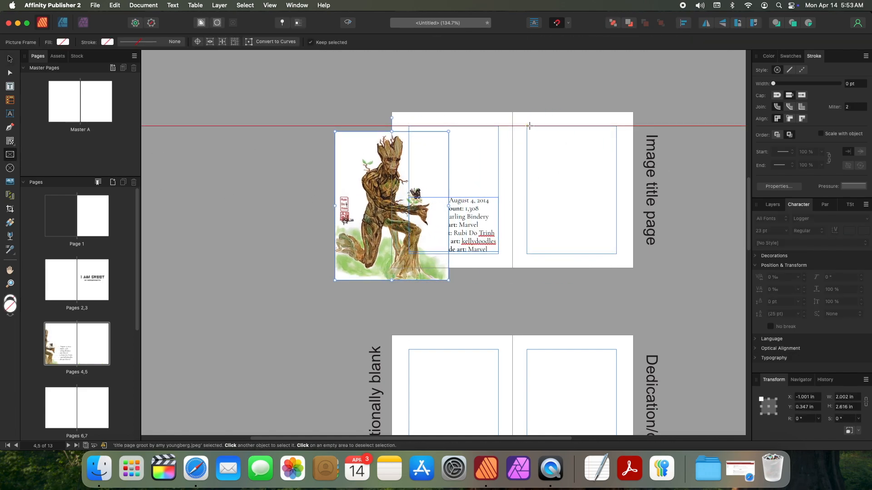
pyautogui.moveTo(527, 126); pyautogui.dragTo(616, 254)
pyautogui.press('v')
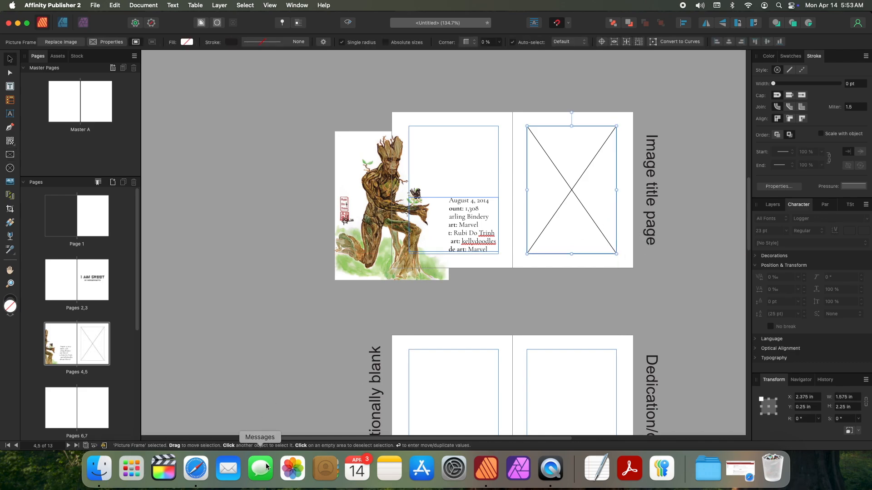
# Step: Place the title page Groot JPEG from the Graphics folder into page 5's picture frame, and delete the filled frame
pyautogui.click(99, 469)
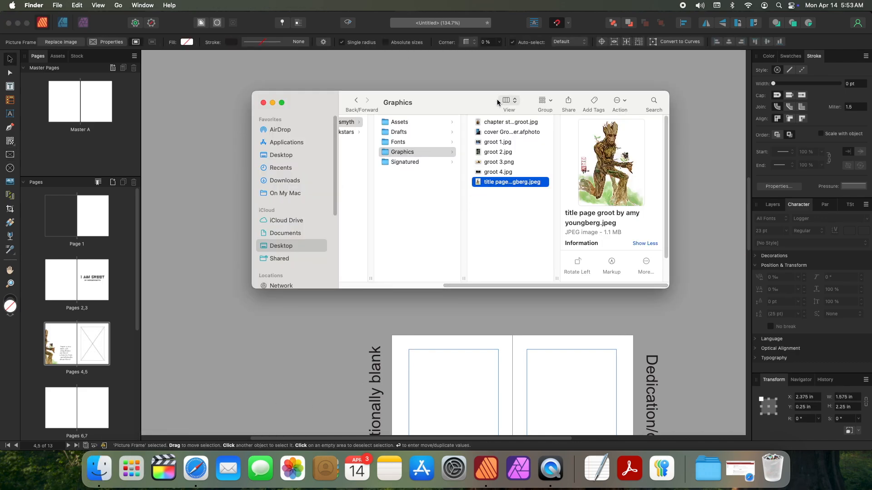
pyautogui.moveTo(476, 100); pyautogui.dragTo(475, 268)
pyautogui.moveTo(492, 352); pyautogui.dragTo(563, 173)
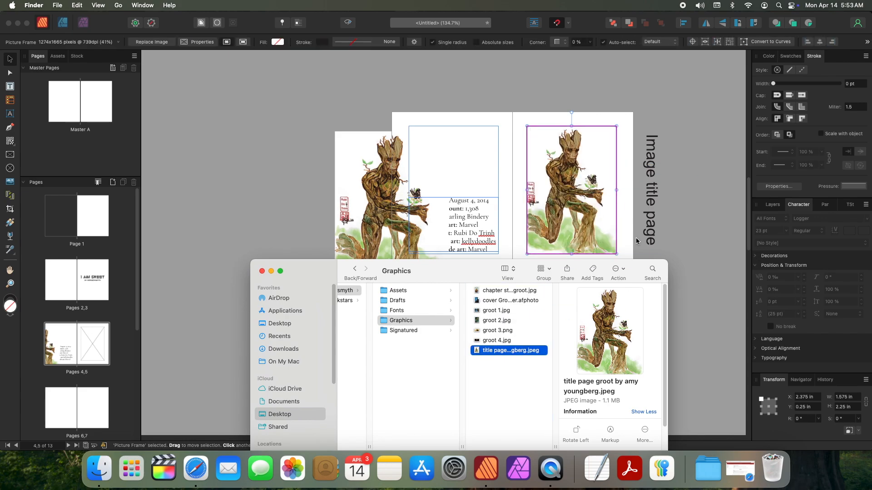
pyautogui.click(519, 169)
pyautogui.click(601, 233)
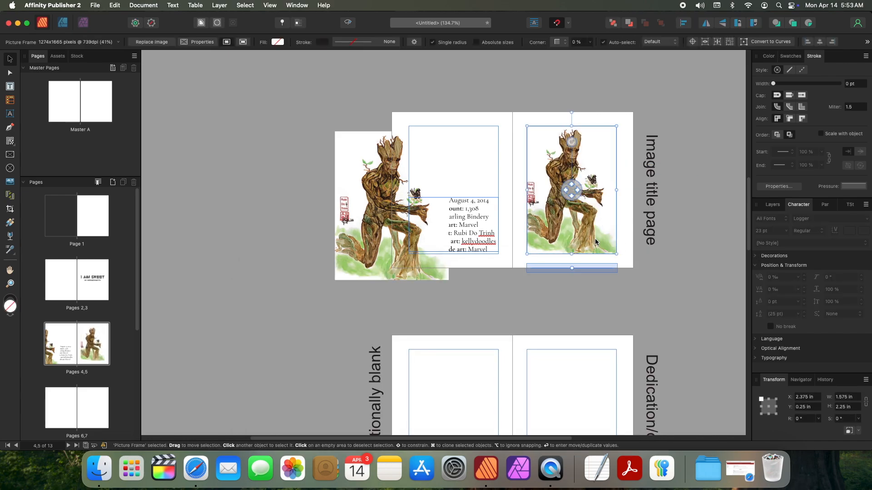
pyautogui.press('super+0')
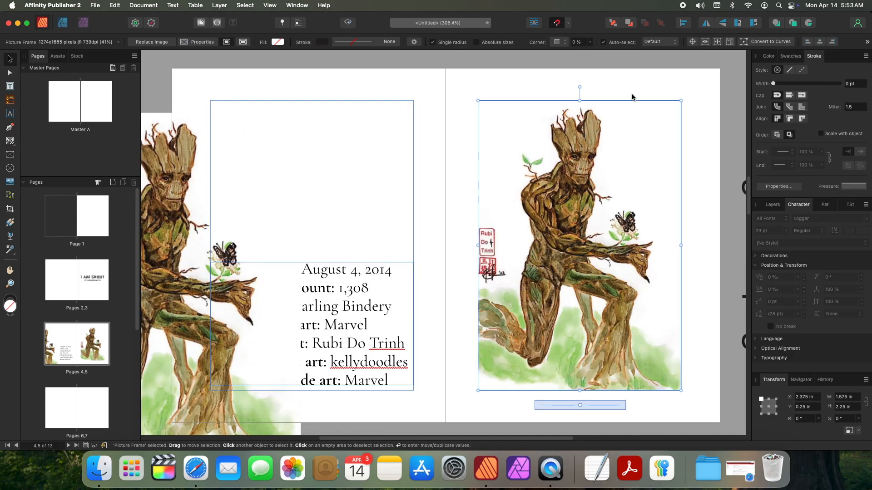
pyautogui.moveTo(478, 245); pyautogui.dragTo(477, 203)
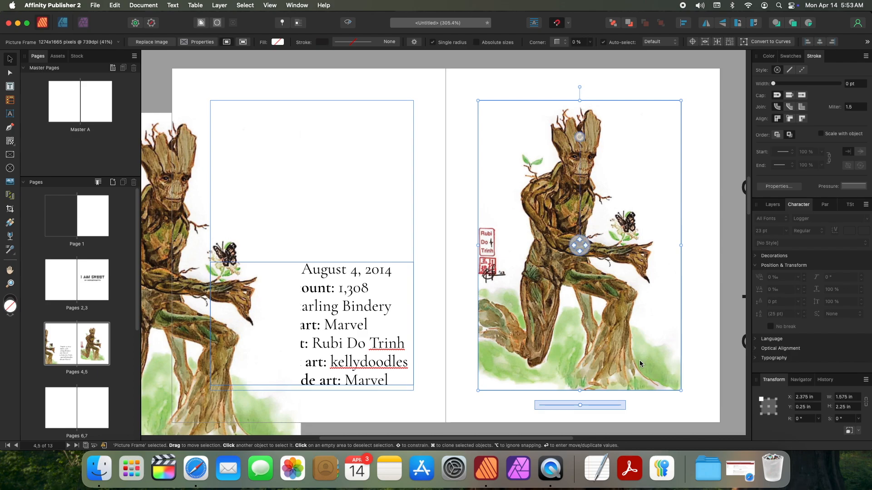
pyautogui.press('Delete')
# Step: Move the loose Groot image back onto page 5, scale it to about 1.765 × 2.333 in within the page, and deselect it
pyautogui.moveTo(246, 183); pyautogui.dragTo(679, 142)
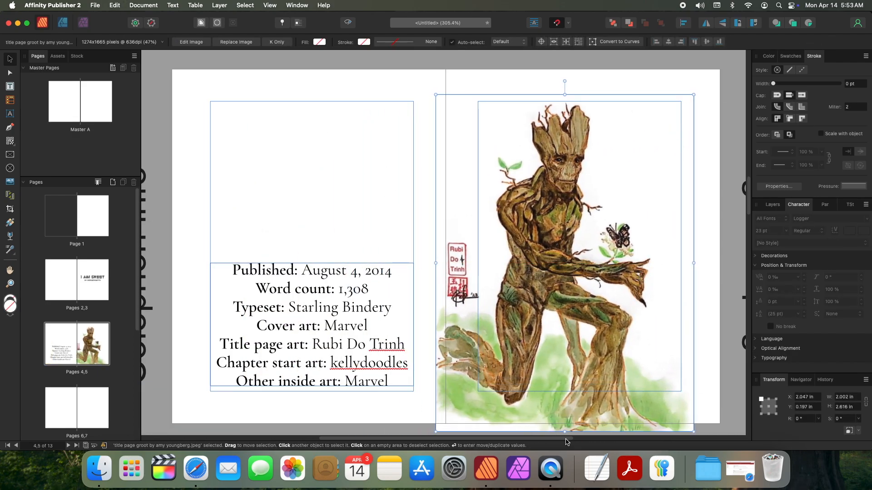
pyautogui.moveTo(566, 432); pyautogui.dragTo(568, 386)
pyautogui.moveTo(603, 304); pyautogui.dragTo(614, 290)
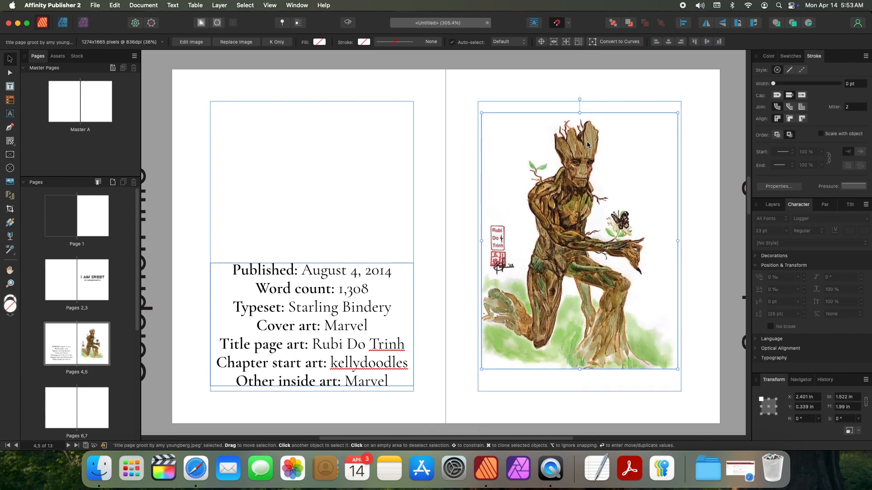
pyautogui.moveTo(580, 115); pyautogui.dragTo(587, 101)
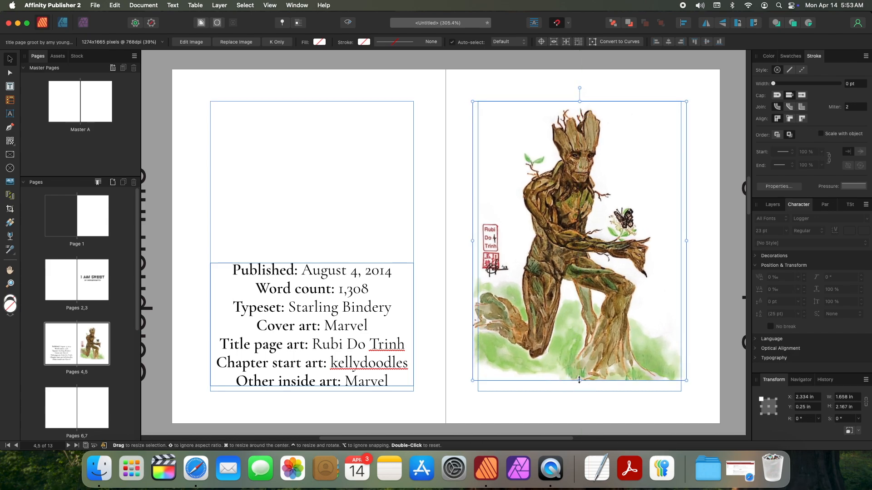
pyautogui.moveTo(579, 380); pyautogui.dragTo(579, 391)
pyautogui.moveTo(684, 351); pyautogui.dragTo(678, 350)
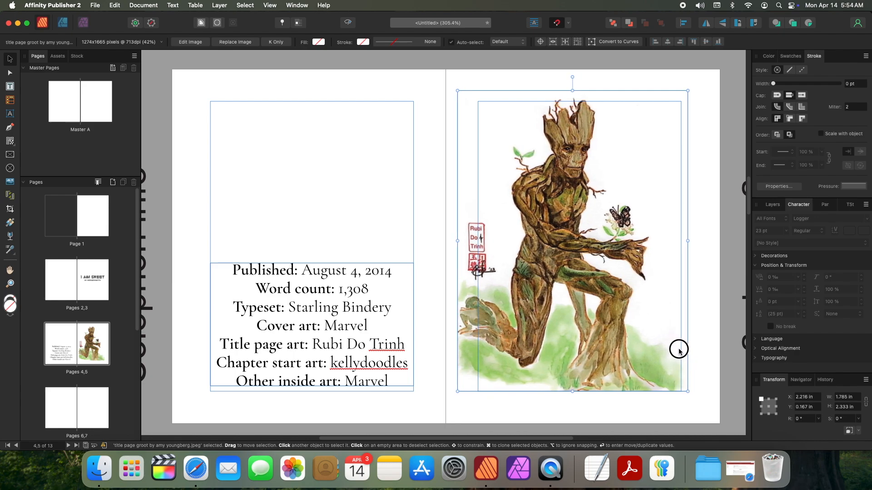
pyautogui.click(426, 228)
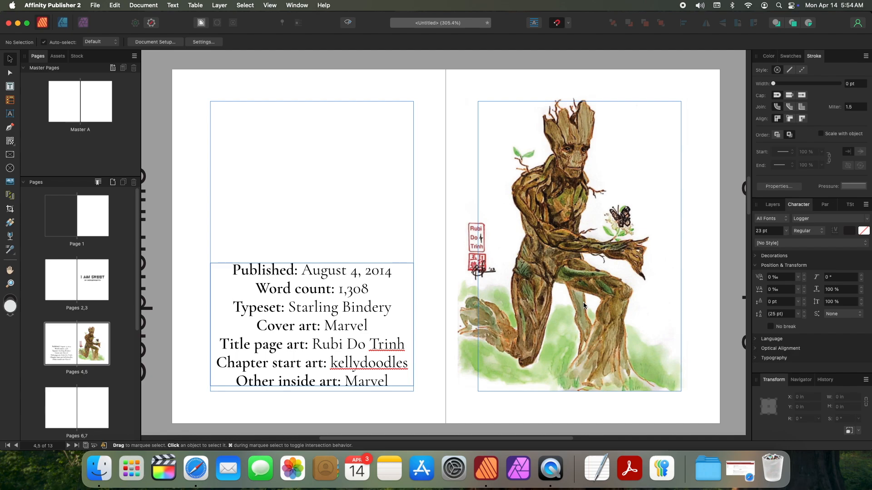
# Step: Shrink the page 5 Groot image to about 1.757 × 2.296 in, lower it slightly toward the bottom margin and deselect it
pyautogui.click(658, 253)
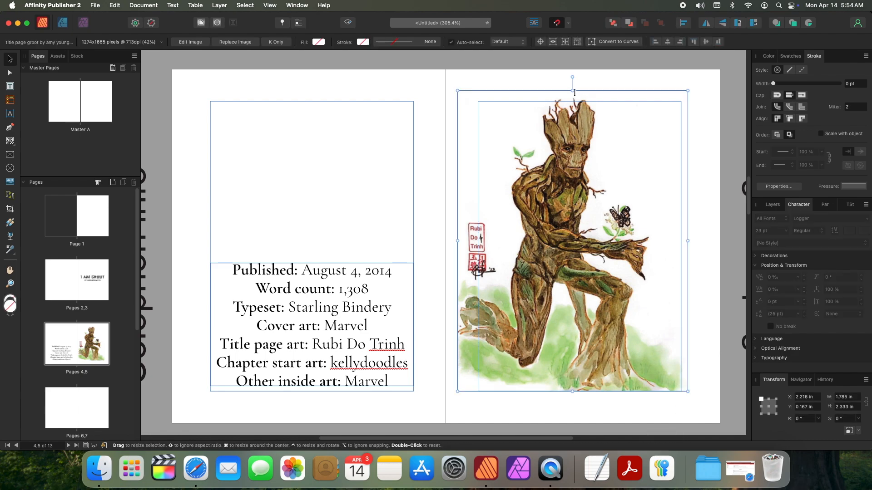
pyautogui.moveTo(573, 93); pyautogui.dragTo(572, 96)
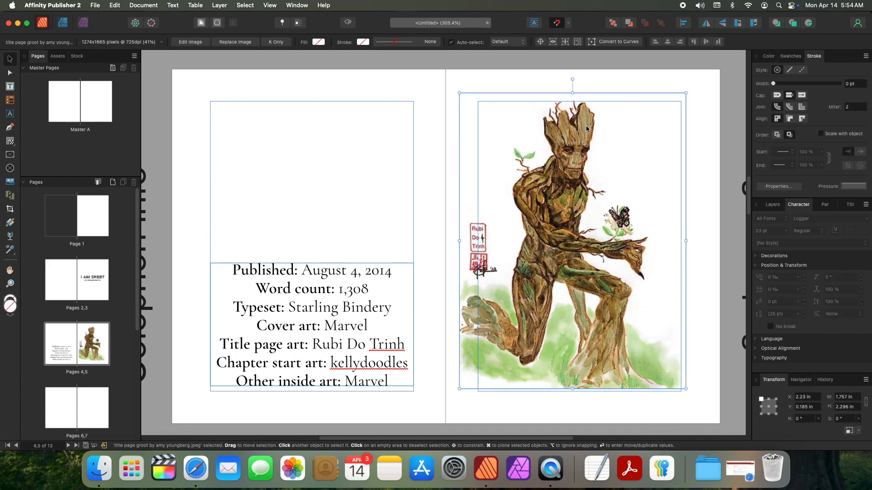
pyautogui.click(713, 179)
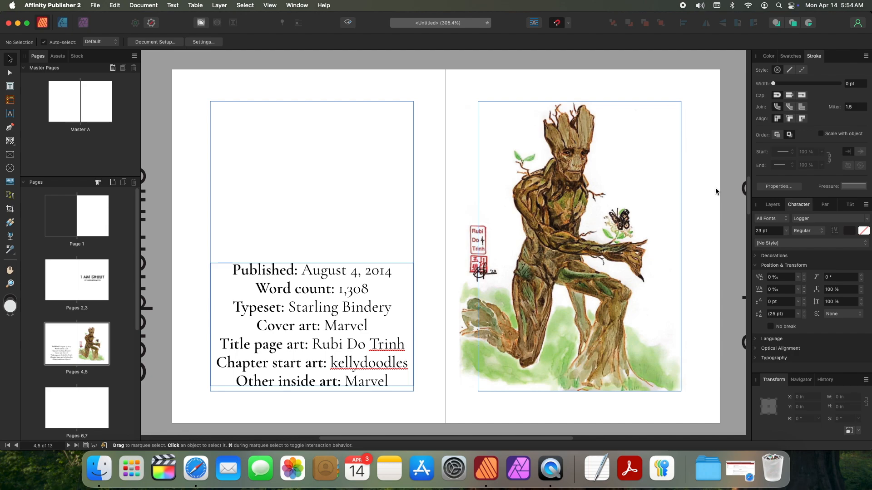
# Step: Add the artistic text "I AM GROOT" in Logger at about 30.8 pt across the upper part of page 5
pyautogui.press('t')
pyautogui.press('t')
pyautogui.press('t')
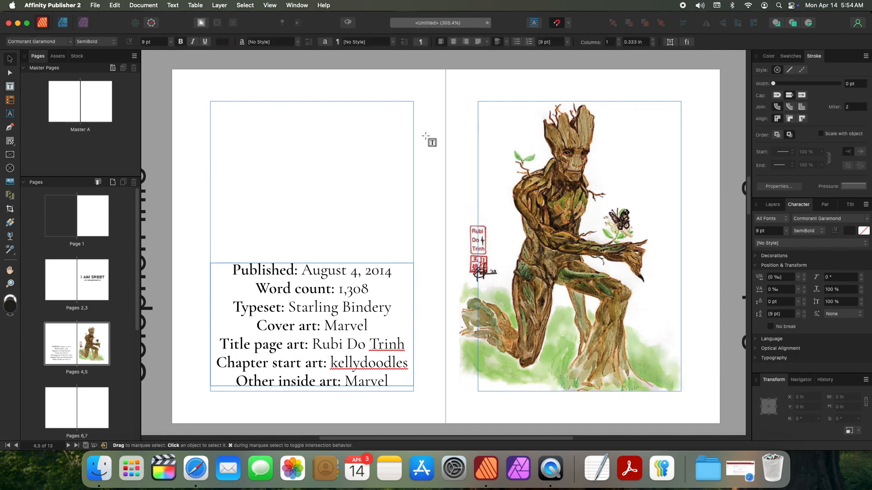
pyautogui.press('t')
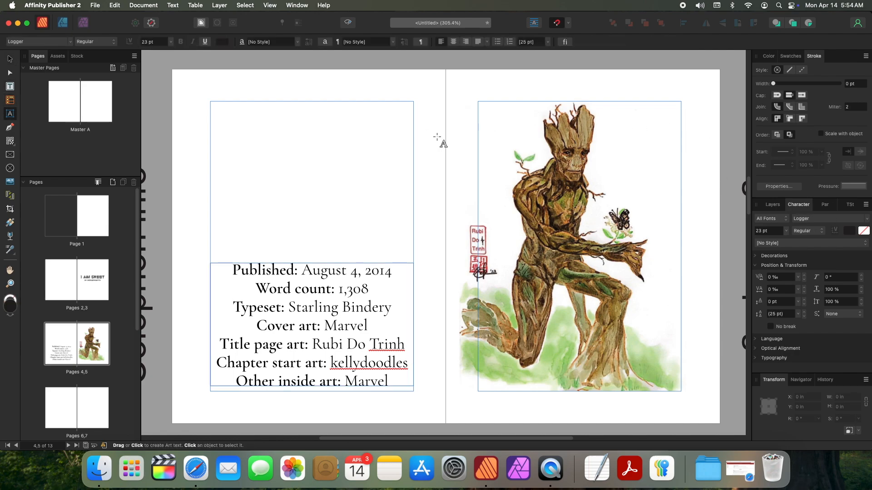
pyautogui.moveTo(467, 135); pyautogui.dragTo(558, 177)
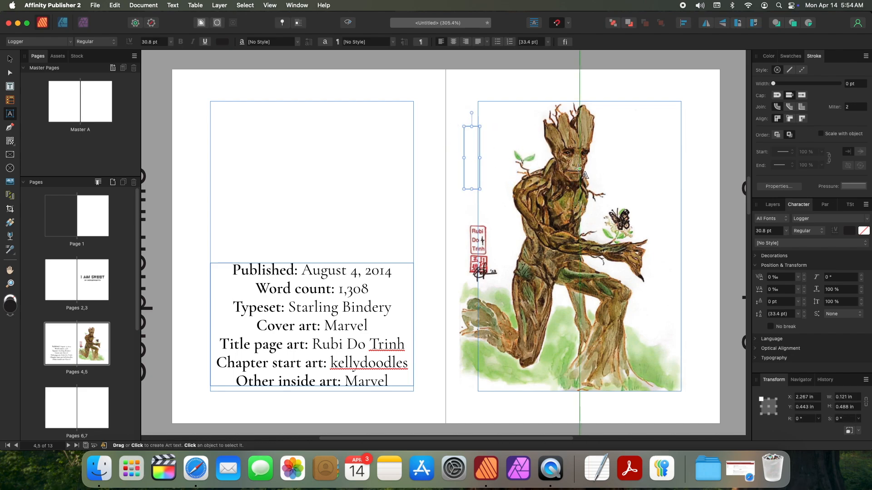
pyautogui.write('I')
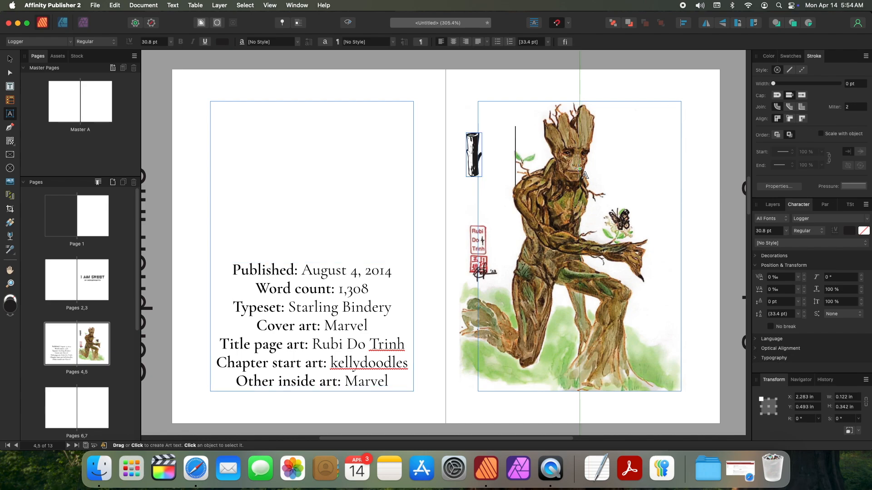
pyautogui.write(' AM GROOT')
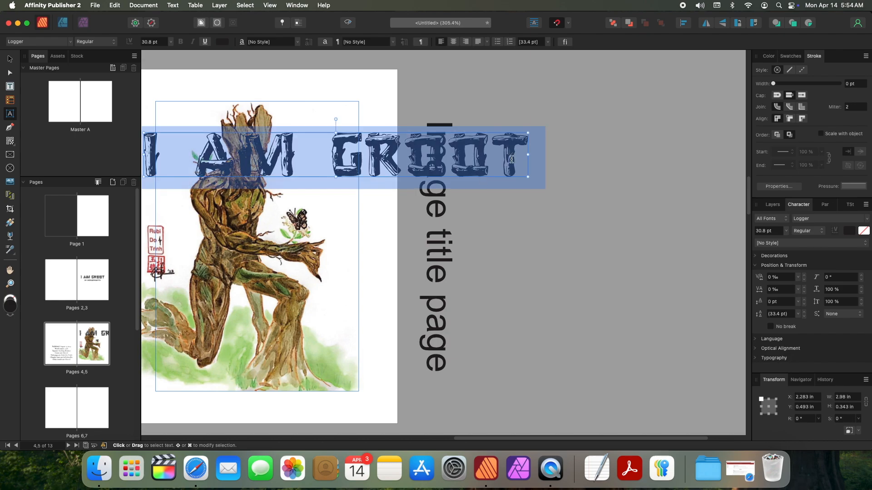
# Step: Set the kerning of both word gaps in the page 5 I AM GROOT text to -190 ‰
pyautogui.press('super+a')
pyautogui.click(291, 150)
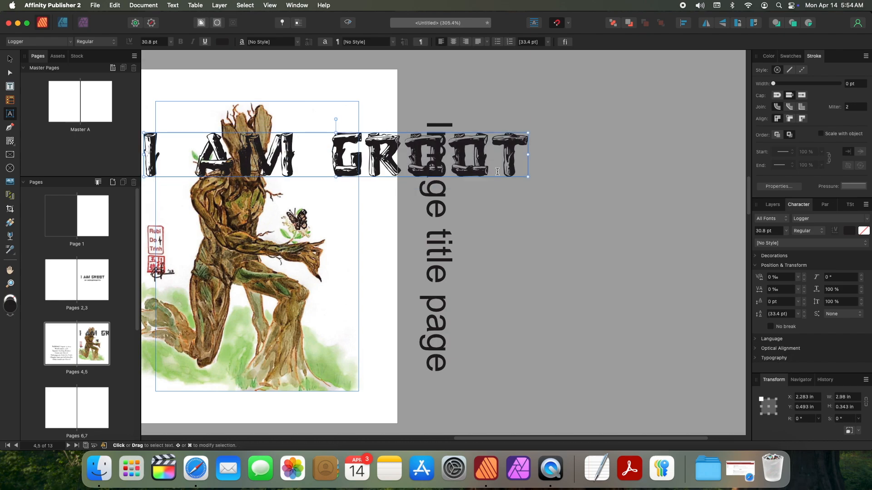
pyautogui.click(784, 279)
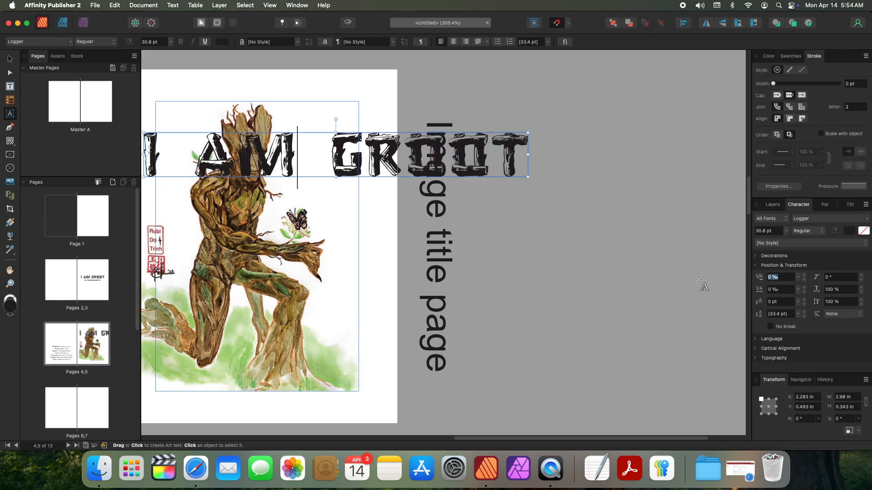
pyautogui.write('-190')
pyautogui.press('Return')
pyautogui.click(162, 157)
pyautogui.write('-19')
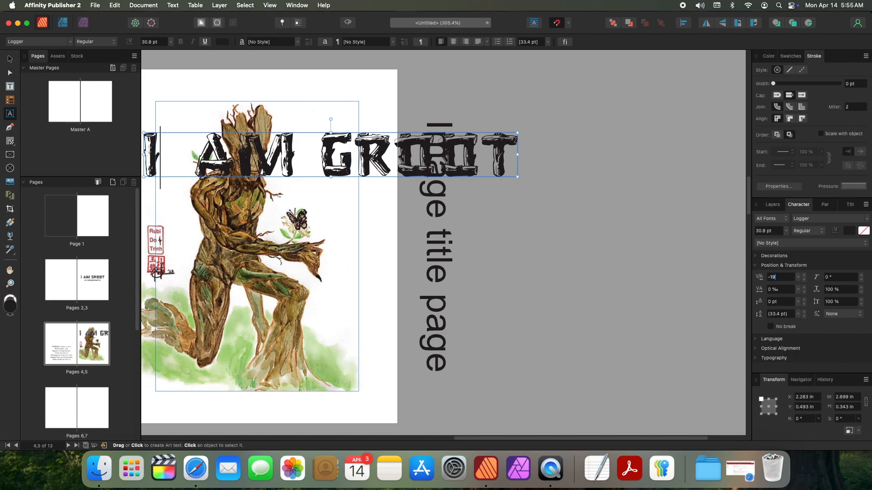
pyautogui.write('0')
pyautogui.press('Return')
pyautogui.press('Escape')
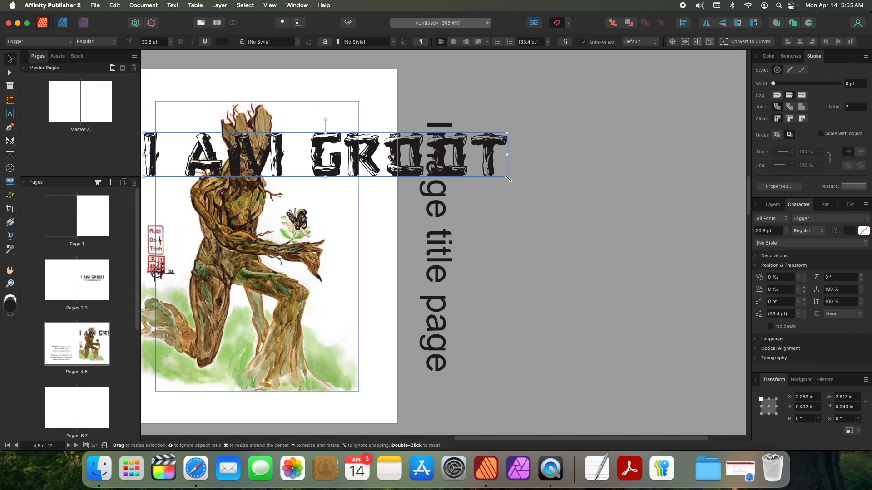
# Step: Shrink the I AM GROOT text to about 1.928 × 0.235 in and rotate it to -90°
pyautogui.moveTo(508, 178); pyautogui.dragTo(392, 162)
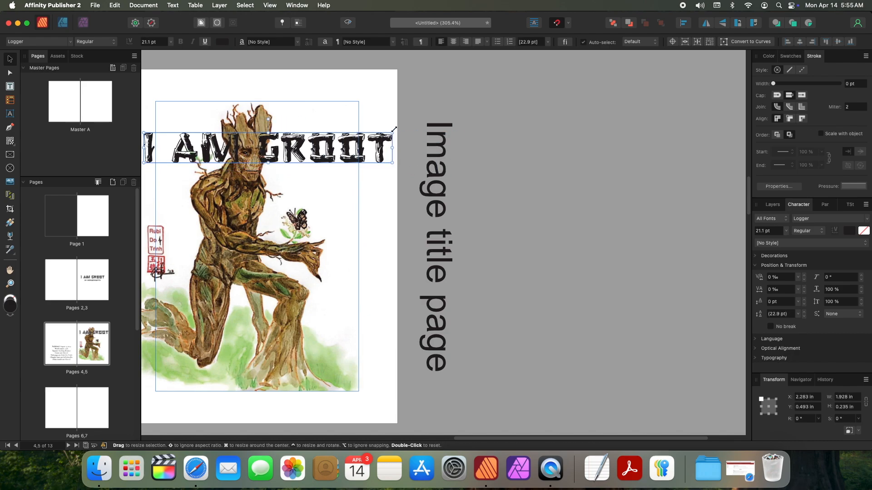
pyautogui.moveTo(395, 129); pyautogui.dragTo(306, 300)
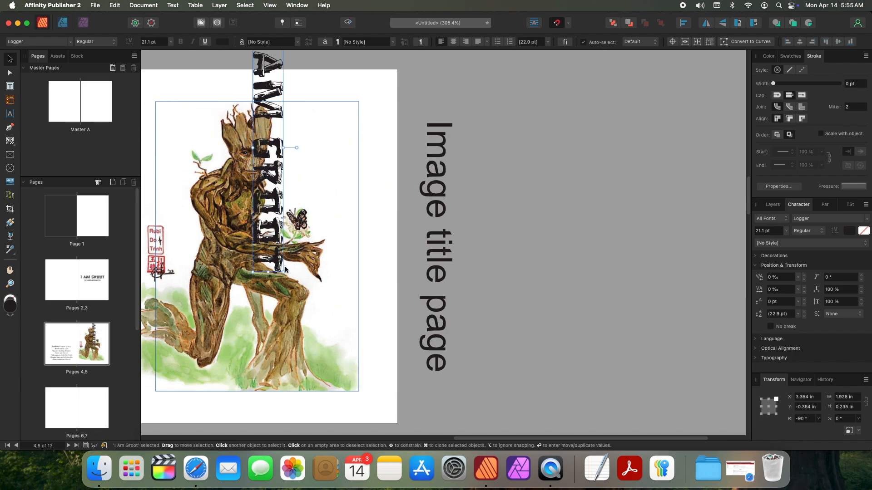
pyautogui.moveTo(285, 266); pyautogui.dragTo(391, 143)
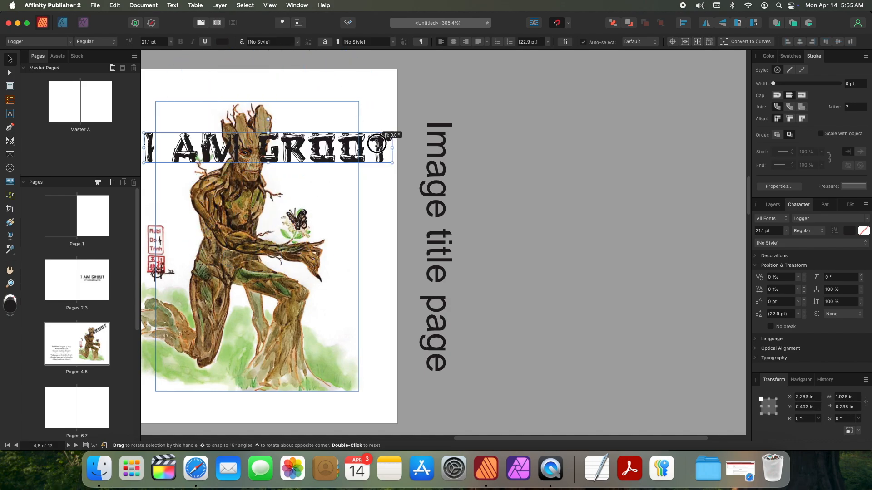
pyautogui.click(390, 130)
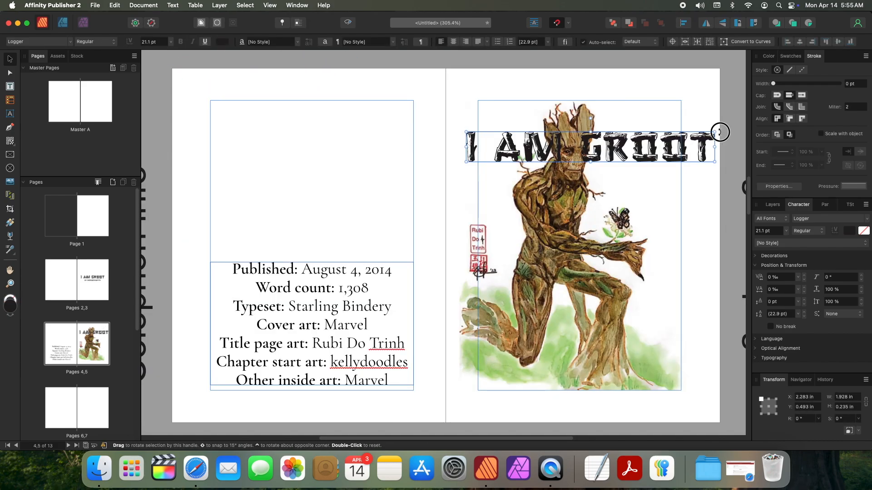
pyautogui.moveTo(721, 132); pyautogui.dragTo(620, 297)
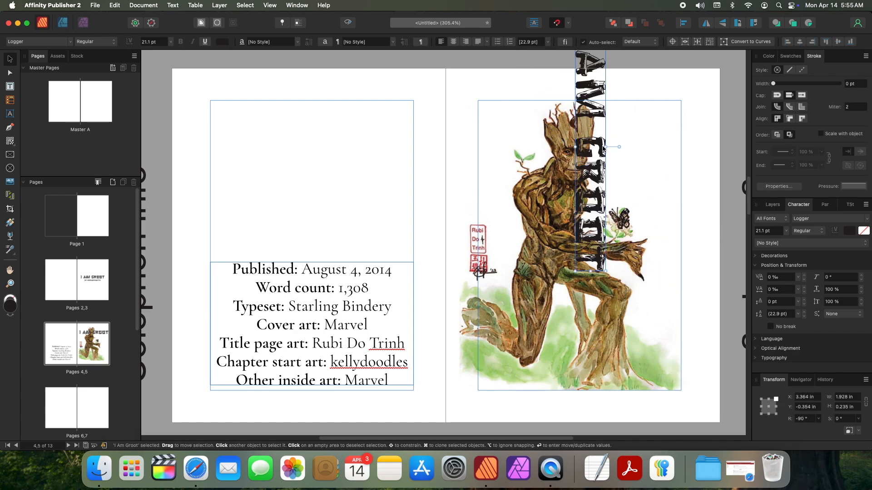
# Step: Move the vertical title into page 5's top outer margin corner, enlarge it to about 2.049 × 0.25 in, and deselect it
pyautogui.moveTo(603, 152); pyautogui.dragTo(677, 227)
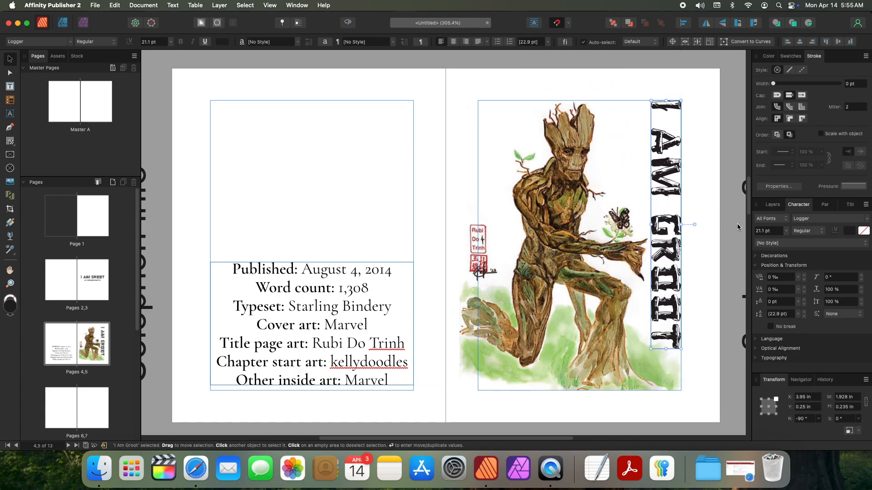
pyautogui.click(721, 258)
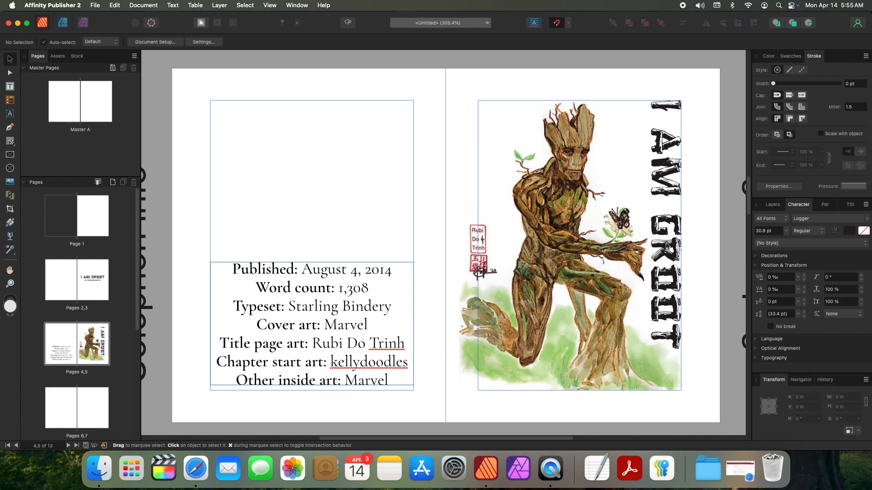
pyautogui.click(657, 315)
pyautogui.moveTo(649, 351); pyautogui.dragTo(648, 364)
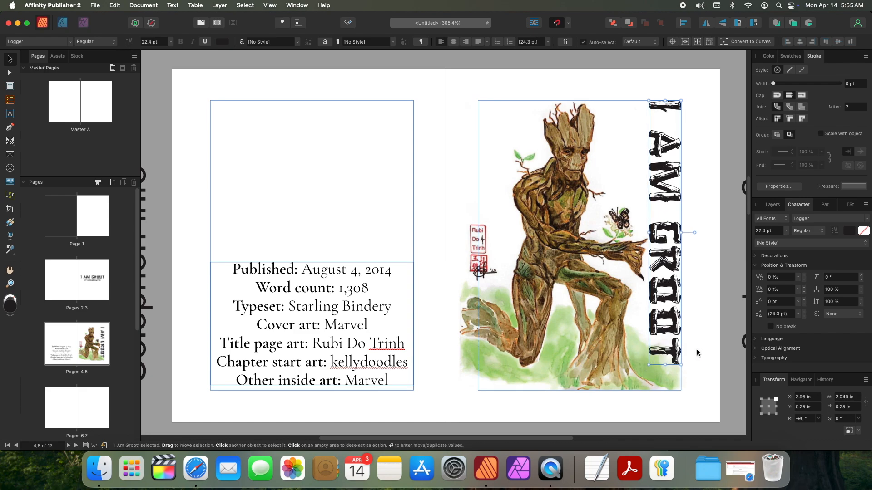
pyautogui.click(697, 353)
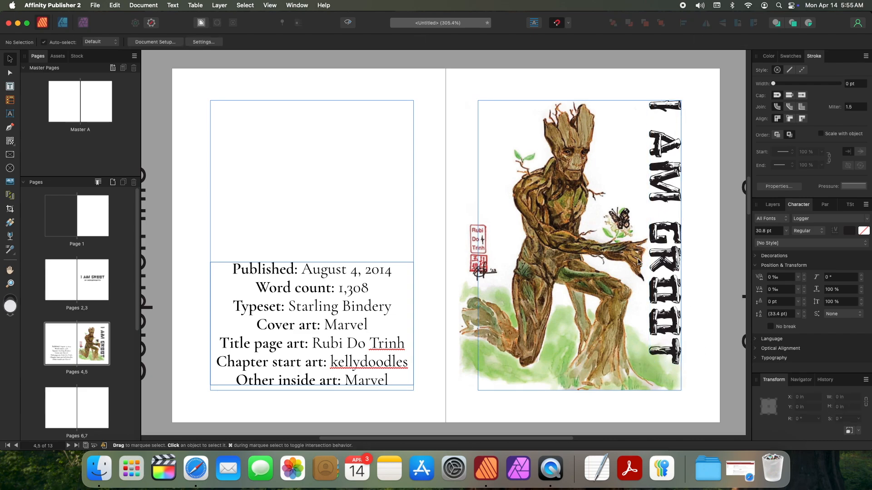
# Step: Try to fill the whole vertical I AM GROOT title with brown 6C401A sampled from the Groot image
pyautogui.click(653, 228)
pyautogui.doubleClick(654, 228)
pyautogui.press('super+a')
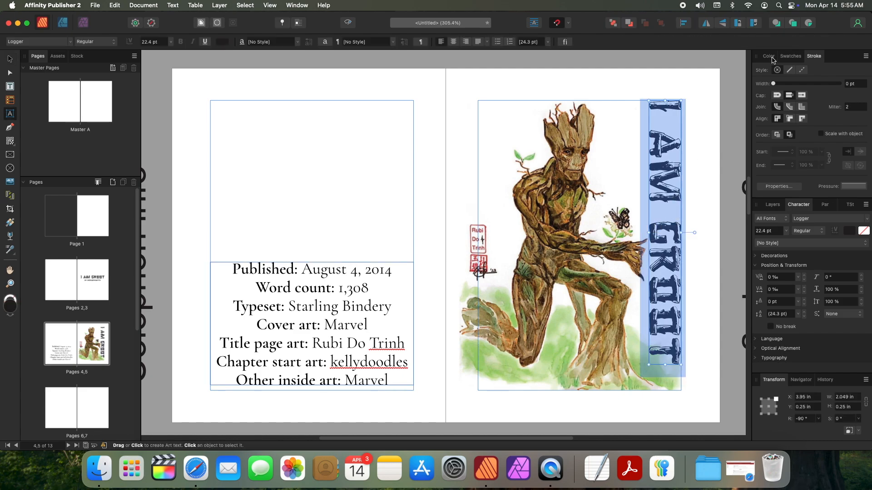
pyautogui.click(770, 59)
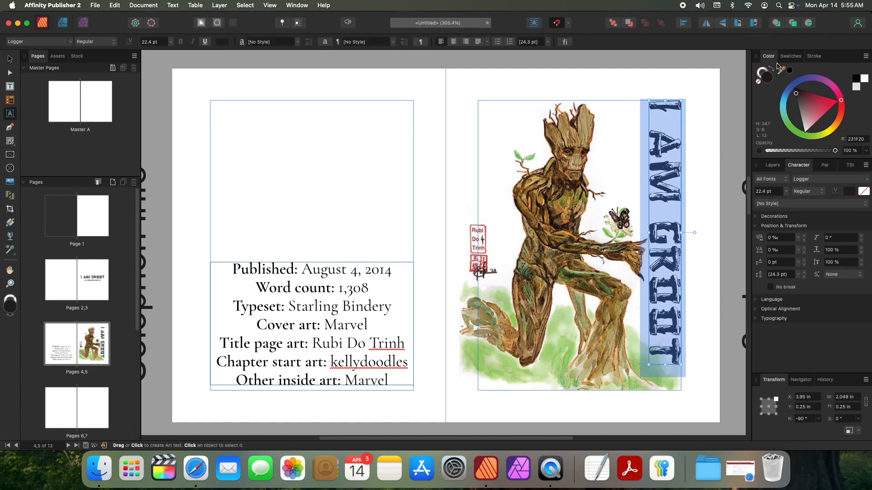
pyautogui.moveTo(790, 74); pyautogui.dragTo(569, 227)
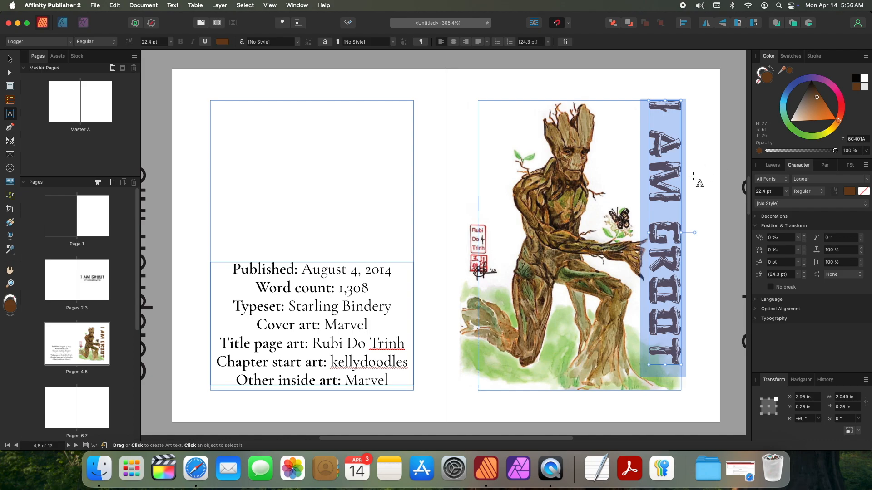
pyautogui.click(690, 191)
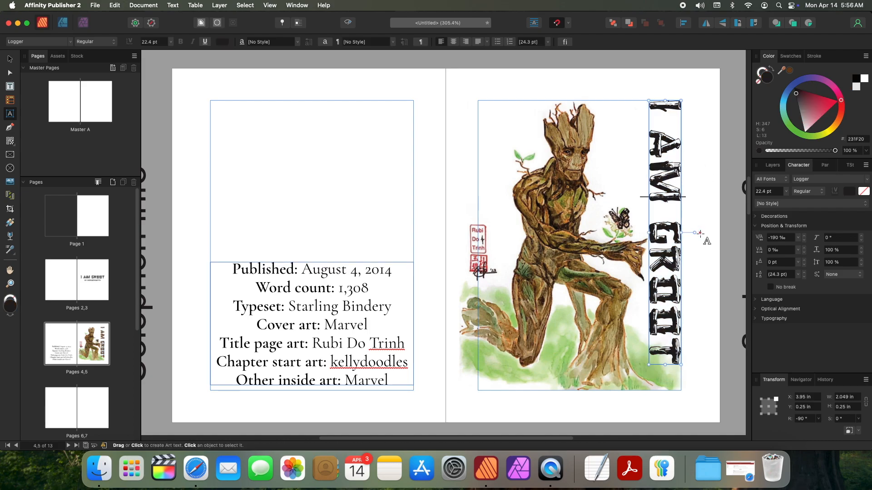
# Step: Color the outline of the whole vertical title brown 7D542D, sampled from the Groot image
pyautogui.click(764, 73)
pyautogui.press('super+a')
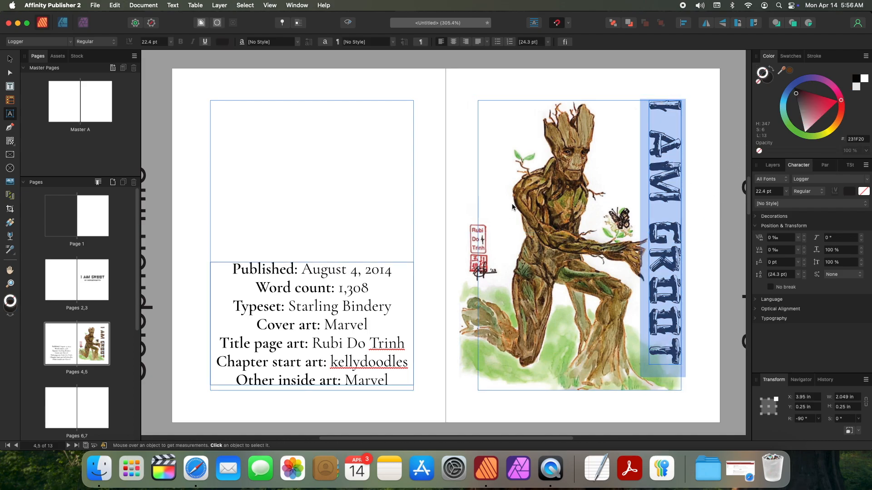
pyautogui.click(789, 70)
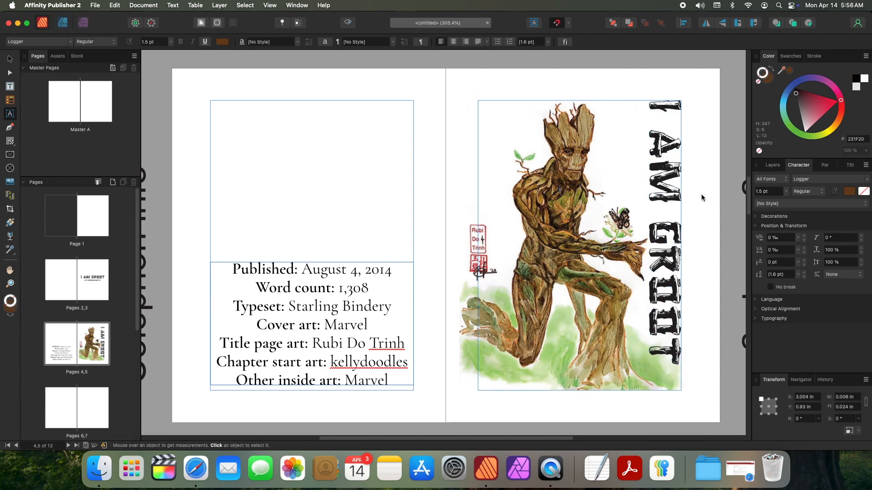
pyautogui.moveTo(781, 70); pyautogui.dragTo(564, 186)
pyautogui.click(677, 238)
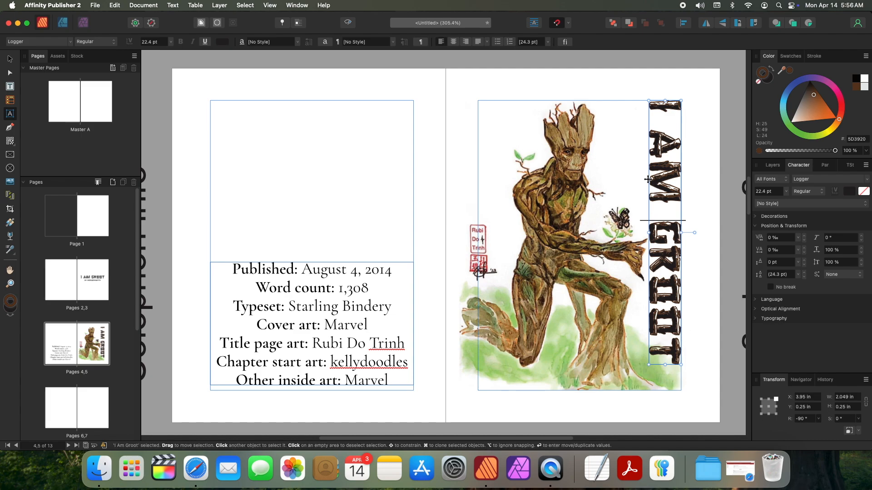
pyautogui.press('super+a')
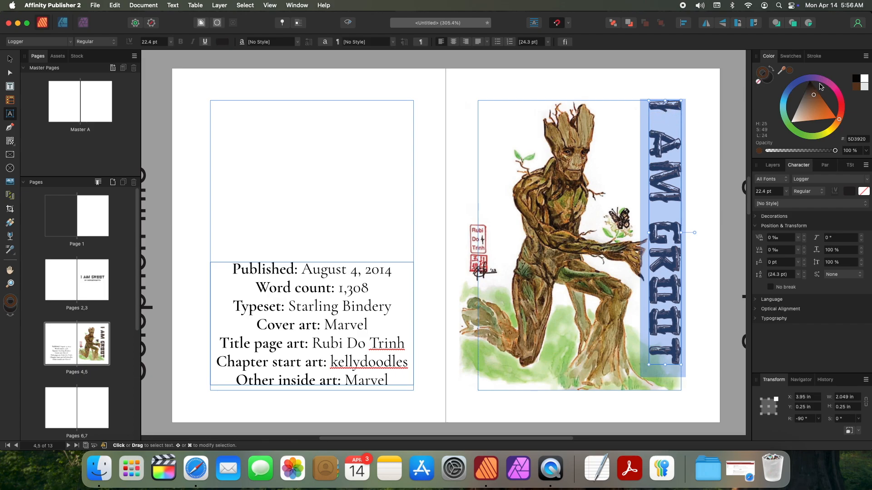
pyautogui.moveTo(788, 73); pyautogui.dragTo(563, 148)
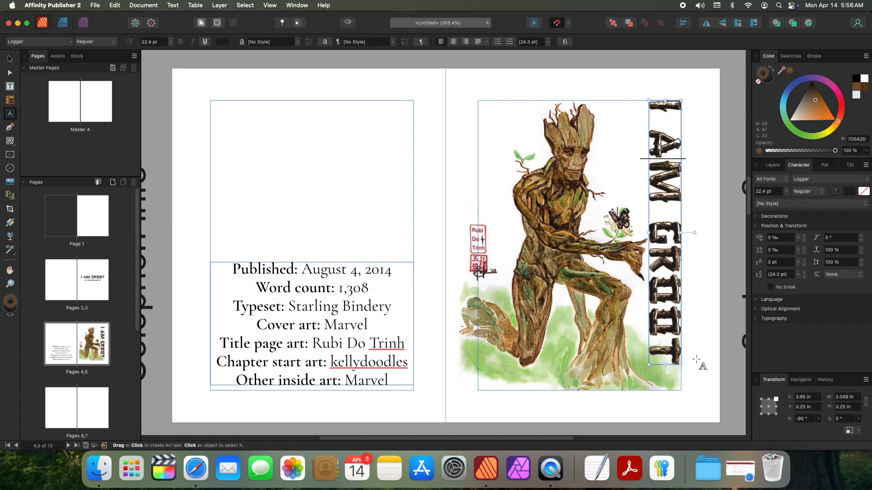
# Step: Try swapping the title's fill and outline colors and reducing its stroke width to 0 pt, and undo the changes
pyautogui.click(772, 73)
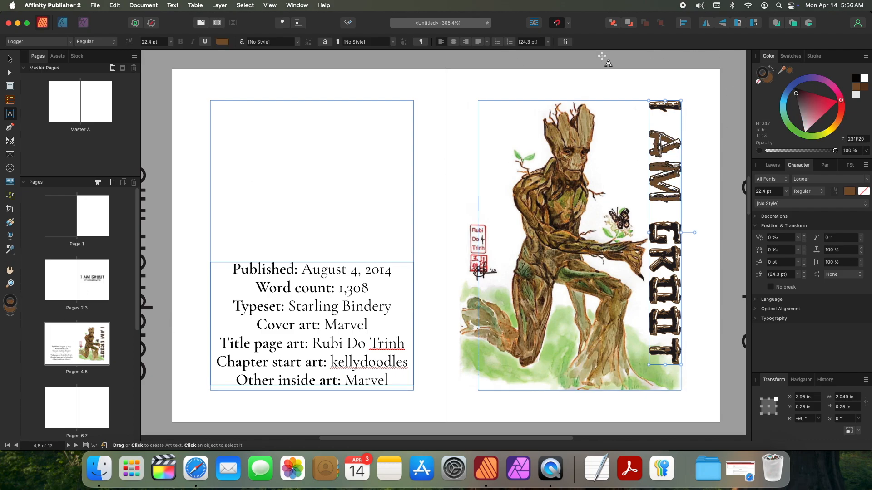
pyautogui.click(813, 56)
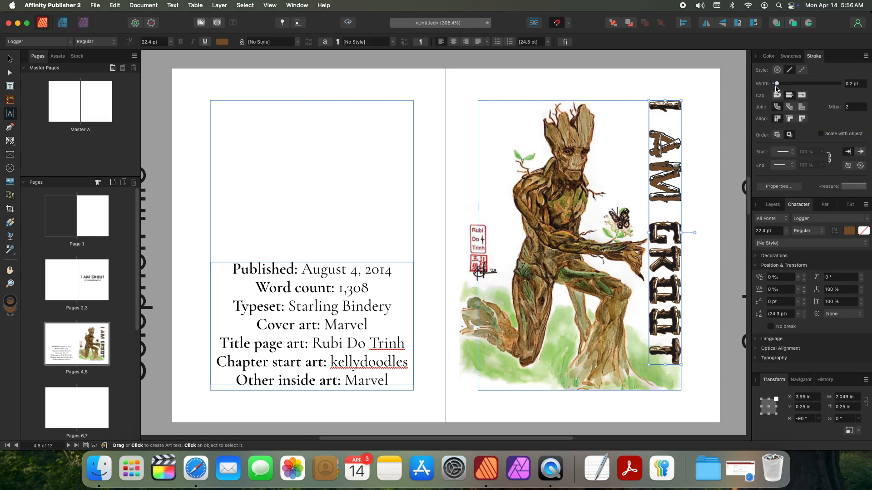
pyautogui.moveTo(776, 84); pyautogui.dragTo(771, 85)
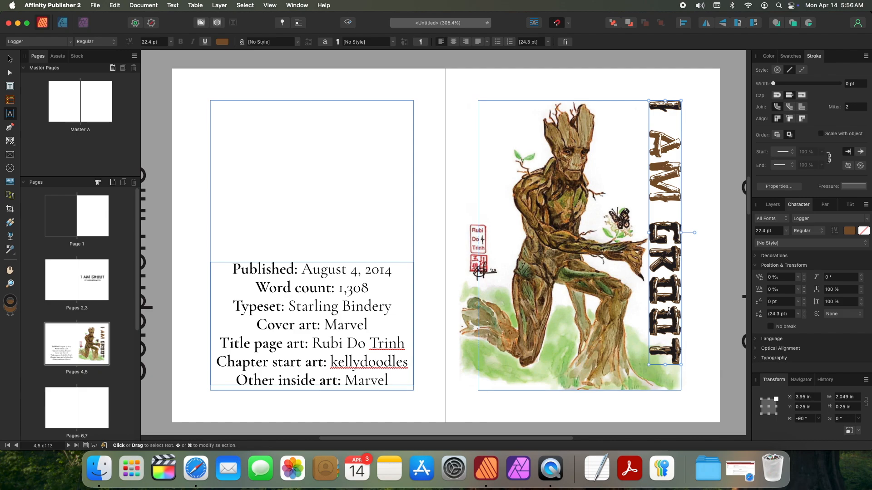
pyautogui.press('super+z')
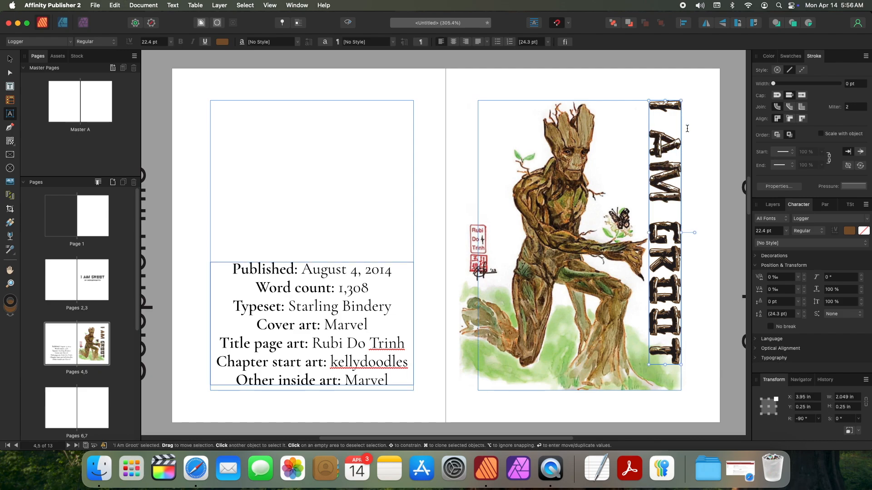
# Step: Try outlining the whole vertical title in lighter brown 957840 sampled from Groot's leg, and undo it
pyautogui.press('super+a')
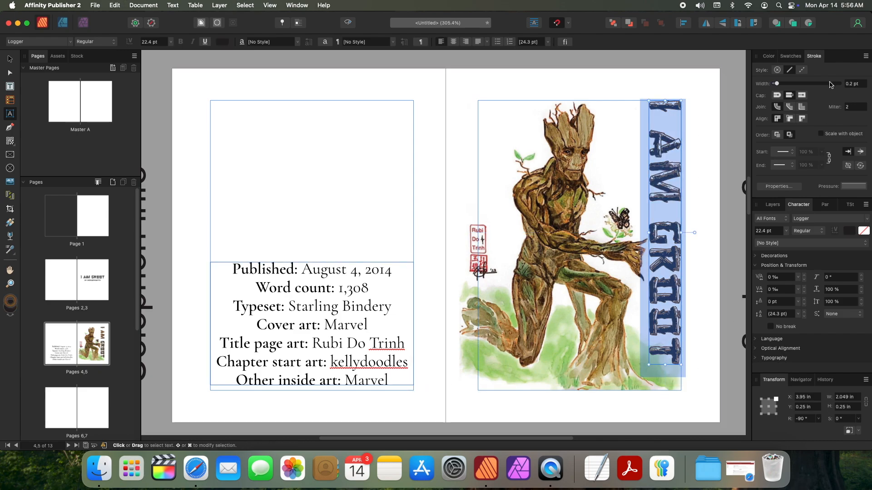
pyautogui.click(768, 56)
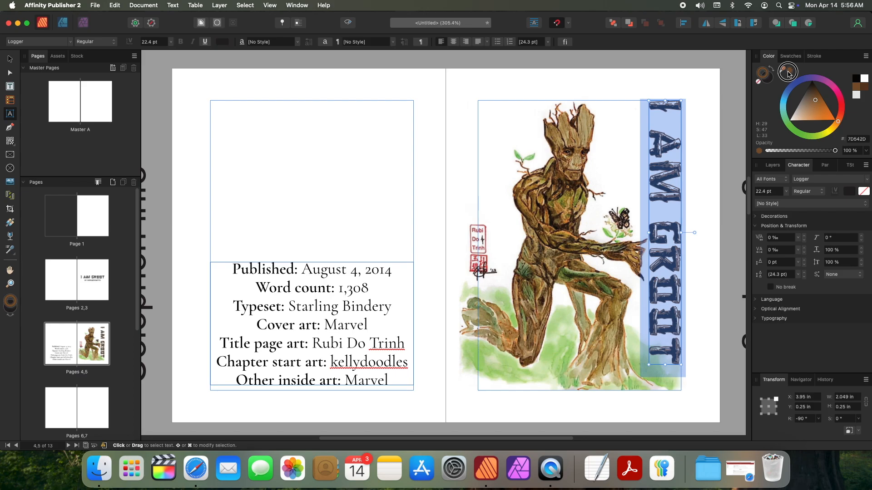
pyautogui.moveTo(782, 70)
pyautogui.mouseDown()
pyautogui.moveTo(649, 282)
pyautogui.moveTo(604, 311)
pyautogui.mouseUp()
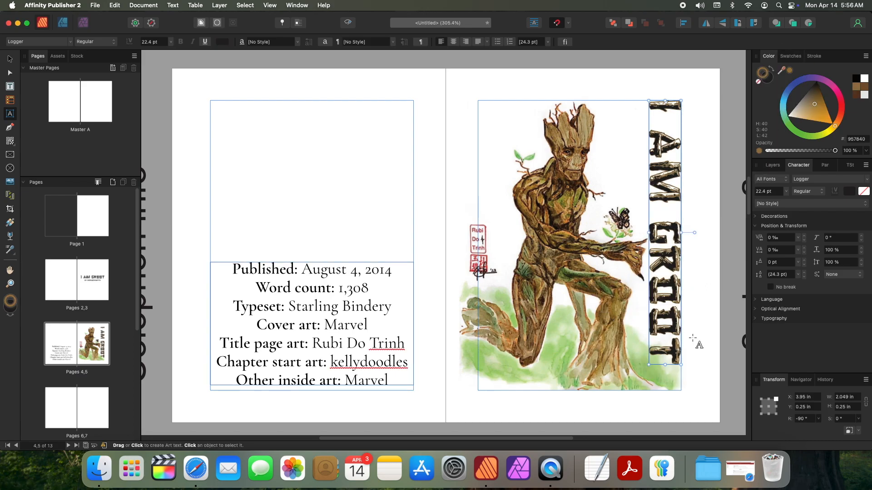
pyautogui.click(709, 333)
pyautogui.press('super+z')
# Step: Outline the whole vertical I AM GROOT title in brown 735220 sampled from the Groot image, and preview the spread without guides
pyautogui.click(666, 317)
pyautogui.press('super+a')
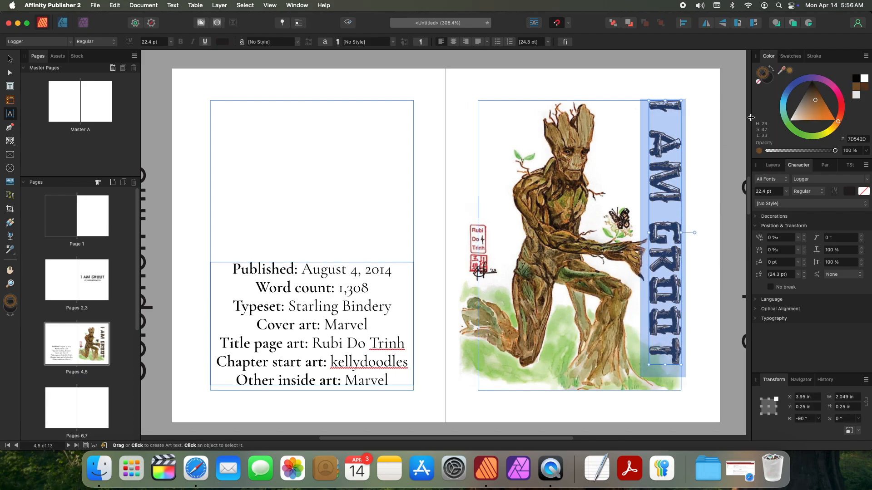
pyautogui.moveTo(790, 69); pyautogui.dragTo(561, 251)
pyautogui.press('Escape')
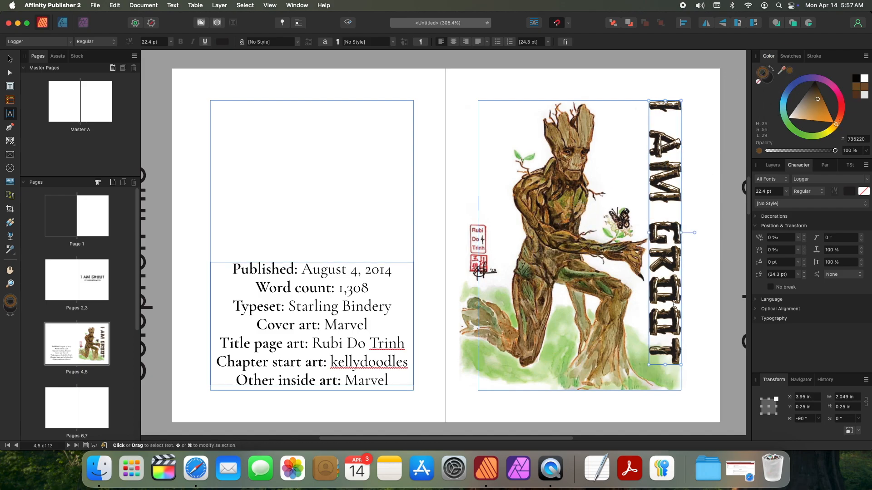
pyautogui.press('Escape')
pyautogui.press('Escape')
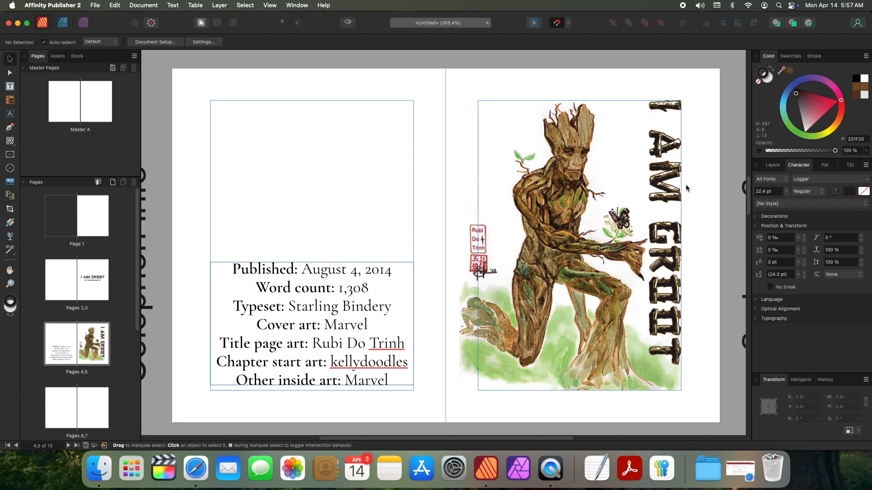
pyautogui.press('w')
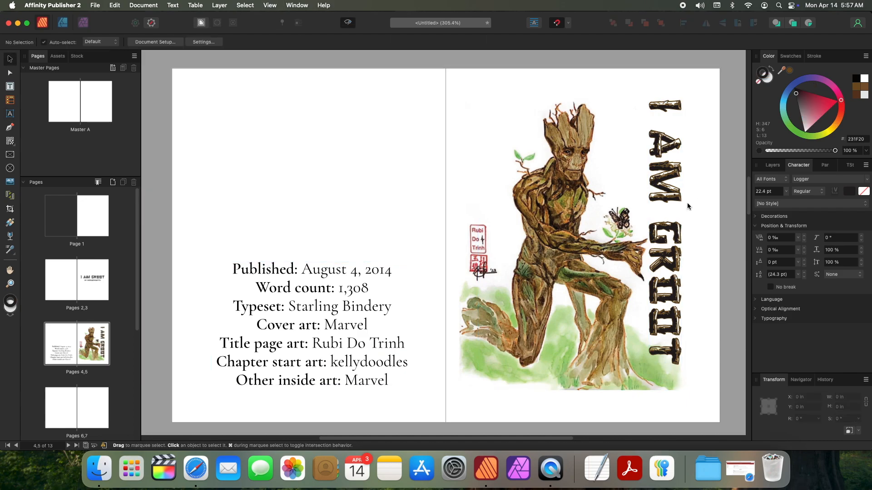
# Step: Try filling the whole vertical title with dark brown 5E371E sampled from Groot's body
pyautogui.doubleClick(671, 234)
pyautogui.press('super+a')
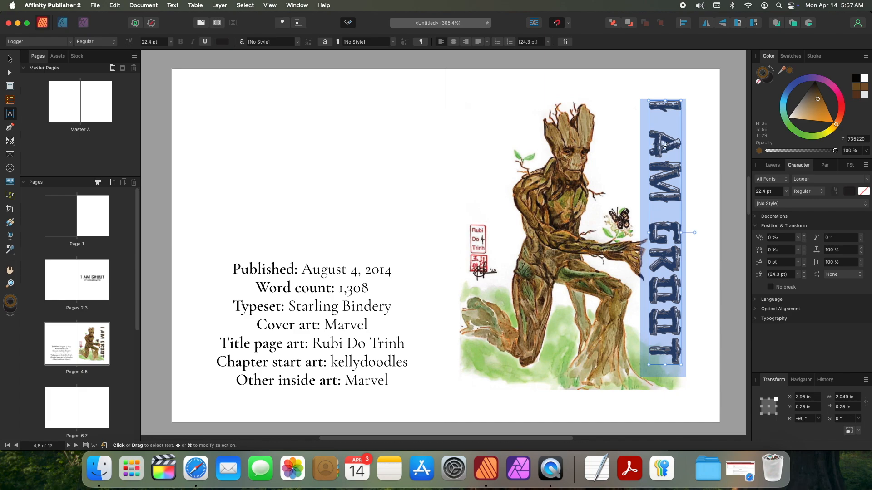
pyautogui.click(770, 81)
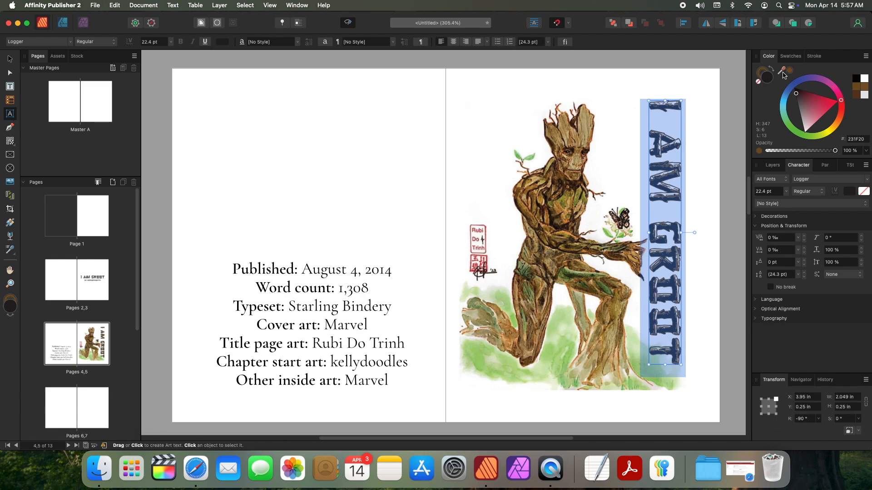
pyautogui.moveTo(789, 75); pyautogui.dragTo(553, 233)
pyautogui.press('Escape')
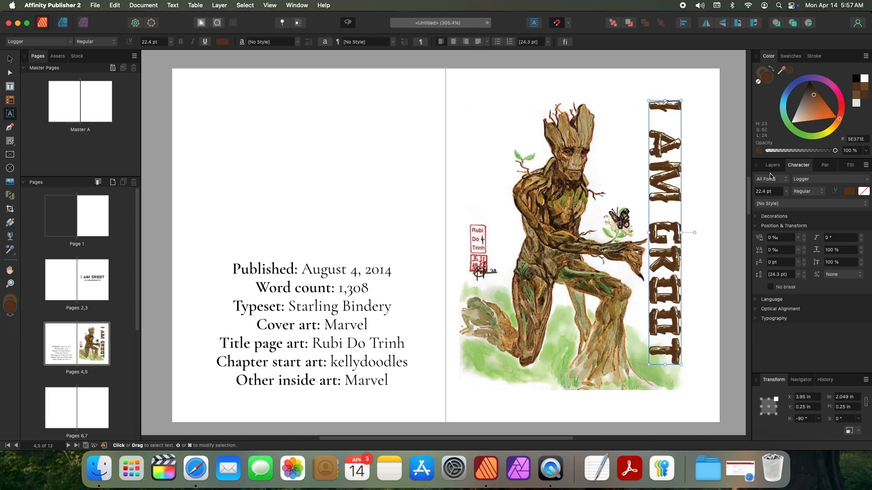
# Step: Try another fill brown sampled from Groot's head on the vertical title, and undo the fill color changes
pyautogui.press('super+a')
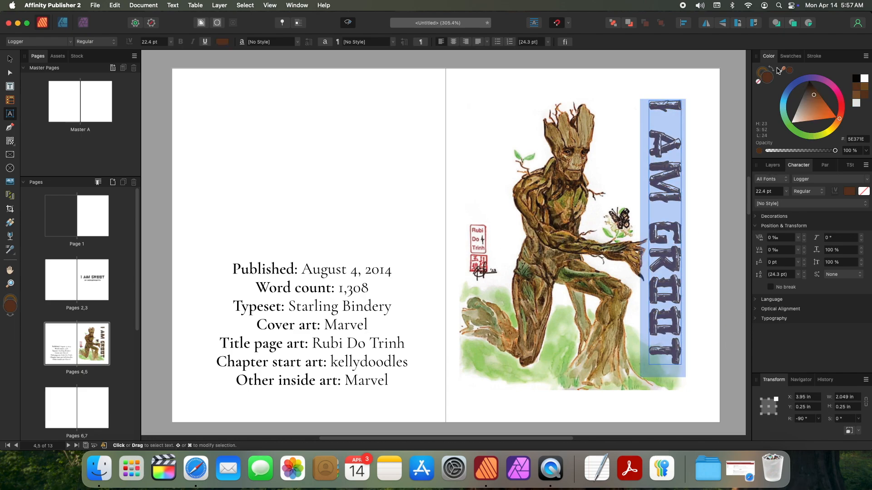
pyautogui.moveTo(788, 74); pyautogui.dragTo(574, 123)
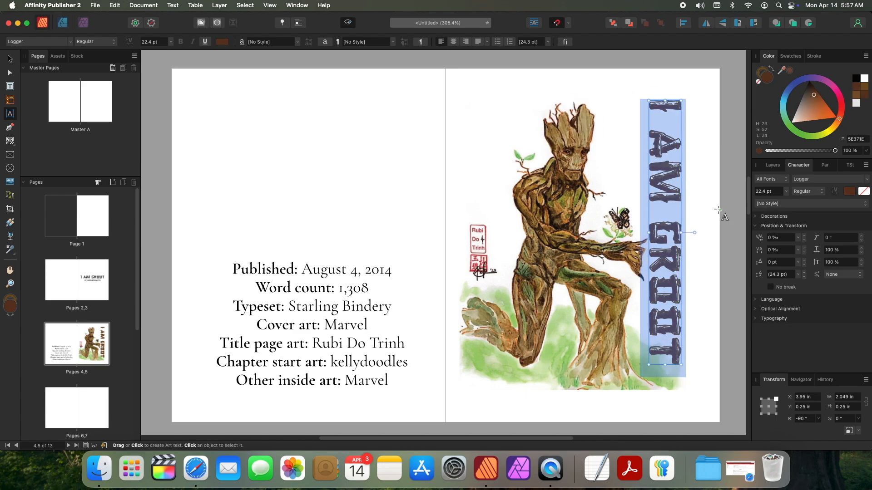
pyautogui.press('Escape')
pyautogui.press('super+z')
pyautogui.press('super+z')
pyautogui.press('super+z')
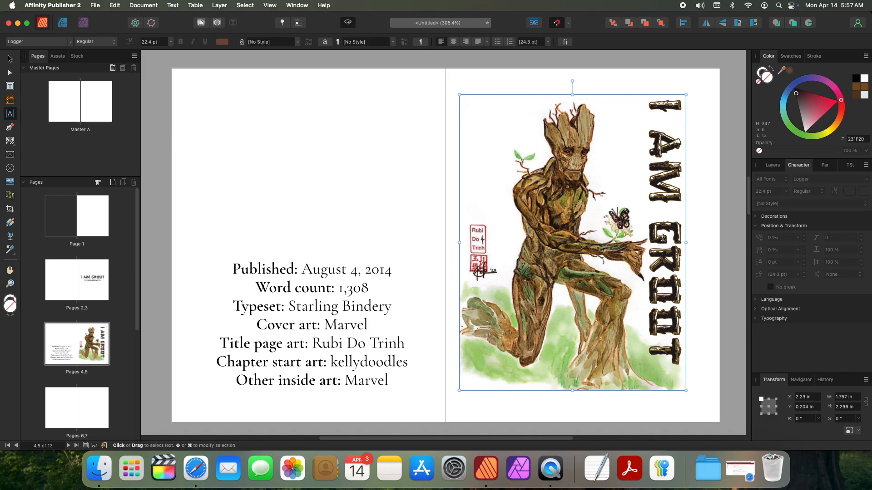
pyautogui.press('super+z')
pyautogui.press('Escape')
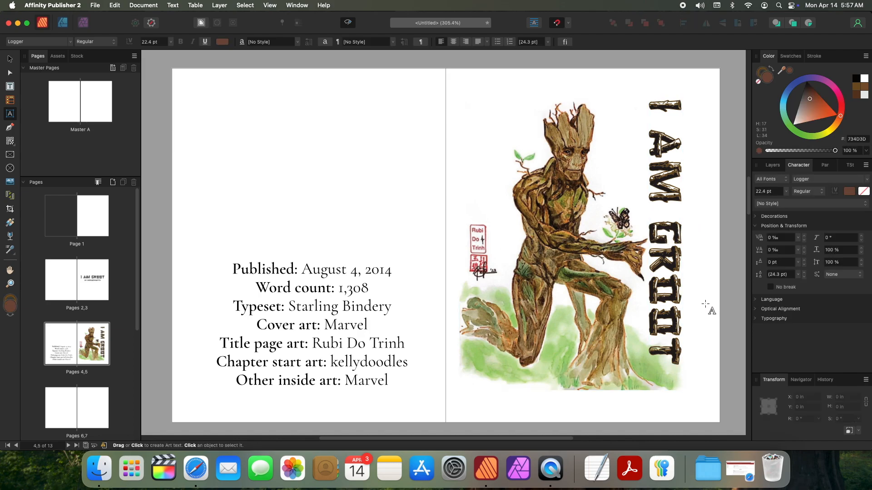
# Step: Duplicate the vertical title beside the original on page 5 and replace the copy's text with BY and the author's pen name in capitals
pyautogui.press('v')
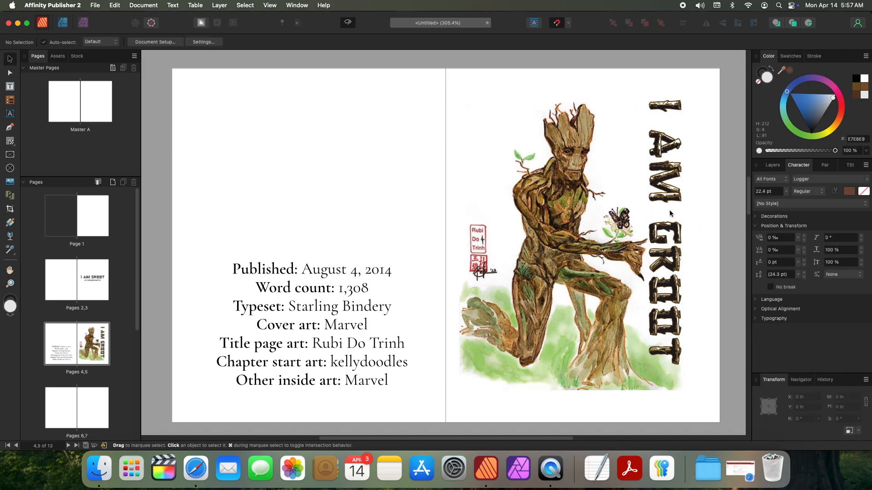
pyautogui.moveTo(667, 247); pyautogui.dragTo(621, 250)
pyautogui.doubleClick(620, 205)
pyautogui.press('super+a')
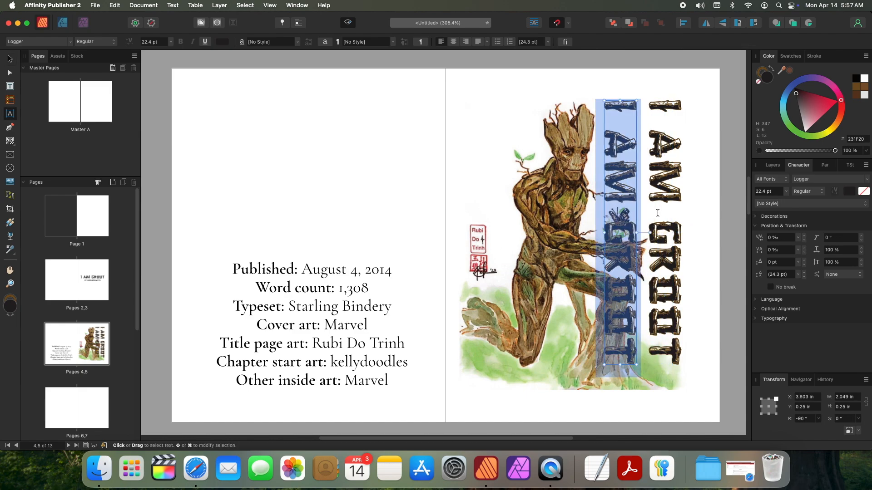
pyautogui.write('BY SHERI')
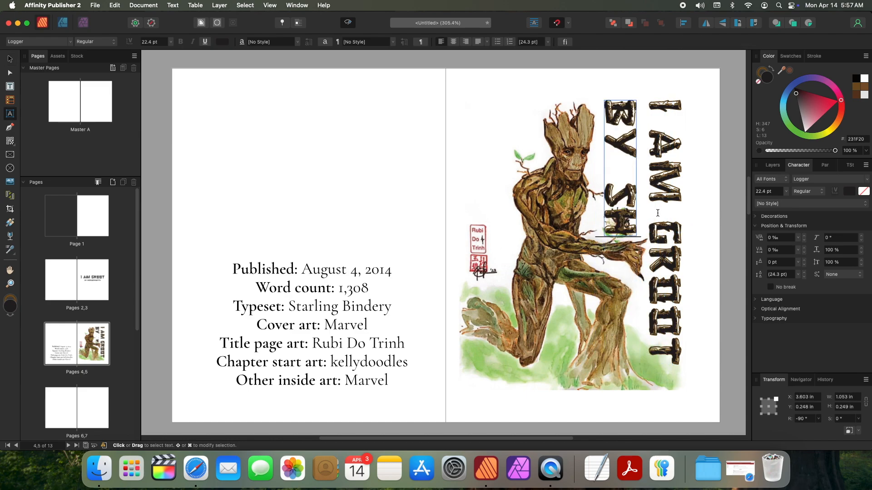
pyautogui.write('OCKSMYTH')
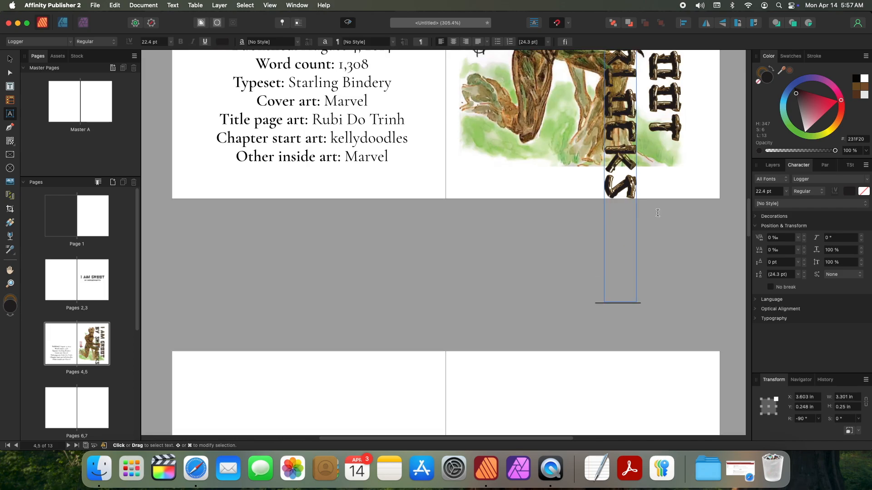
# Step: Scale the vertical byline down to about 5.5 pt so it fits beside the title above the butterfly
pyautogui.moveTo(602, 301); pyautogui.dragTo(648, 129)
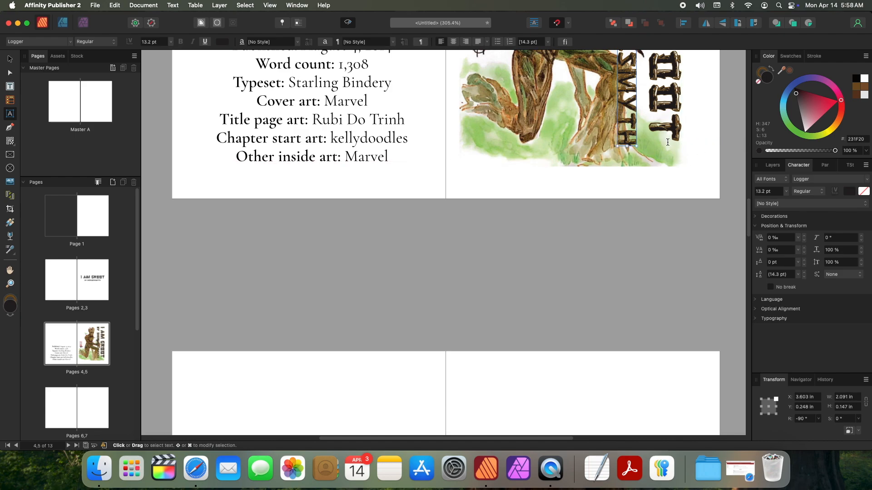
pyautogui.press('Escape')
pyautogui.scroll(5, 616, 173)
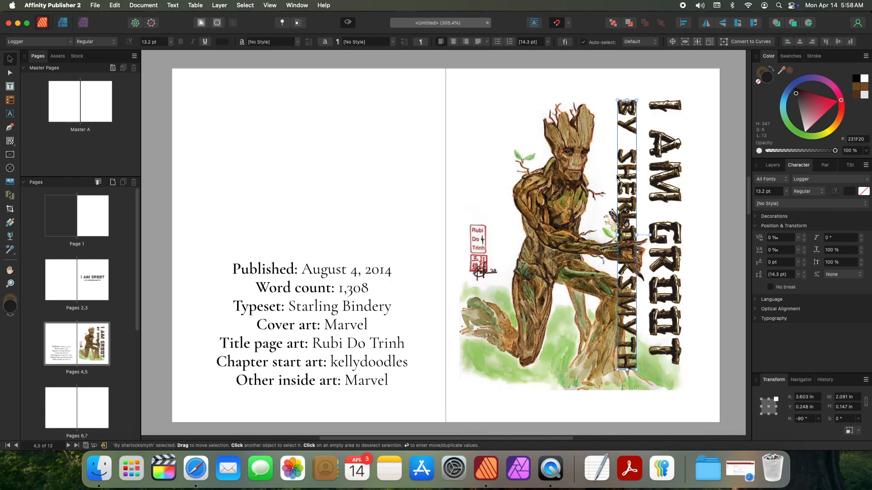
pyautogui.moveTo(616, 369); pyautogui.dragTo(635, 120)
# Step: Tighten the kerning at the word space after BY in the byline to -190 ‰
pyautogui.press('t')
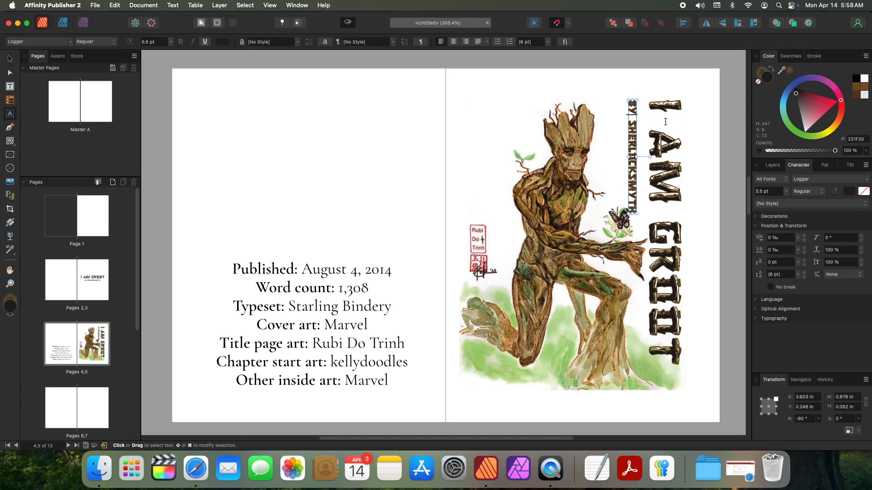
pyautogui.click(778, 240)
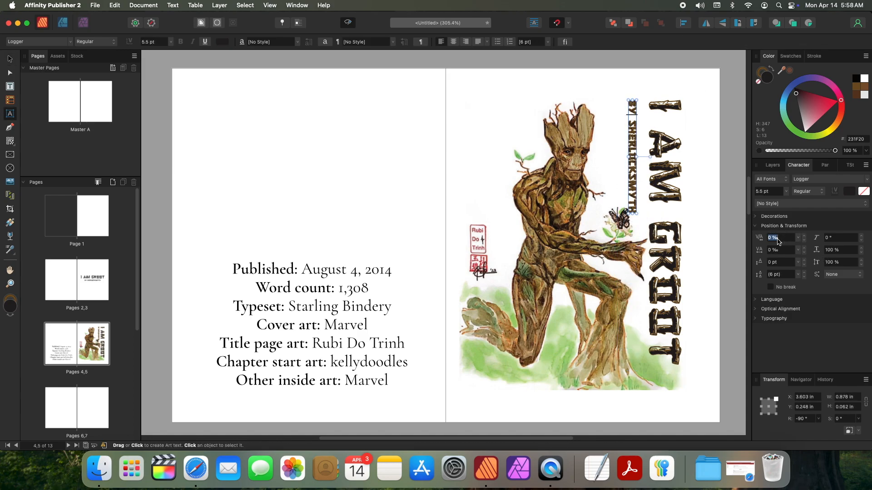
pyautogui.press('Return')
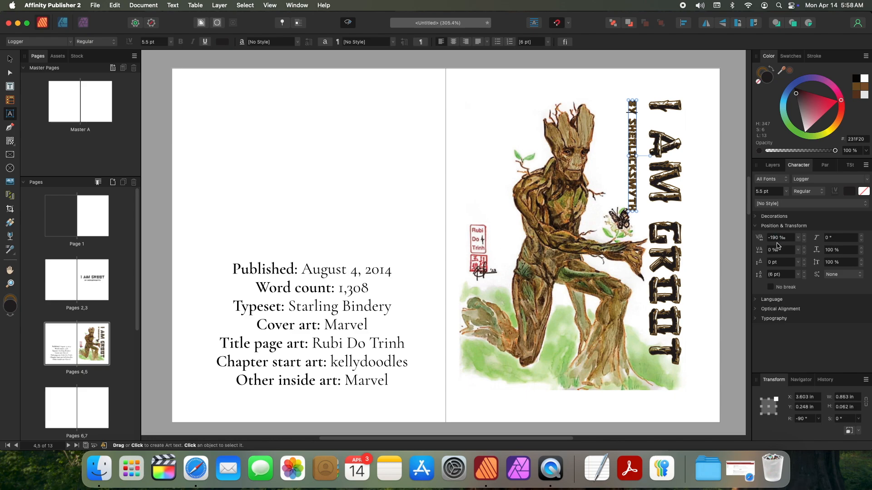
# Step: Move the byline closer to the vertical title at X 3.66 in, Y 0.248 in, and enlarge it to about 6.6 pt
pyautogui.click(10, 58)
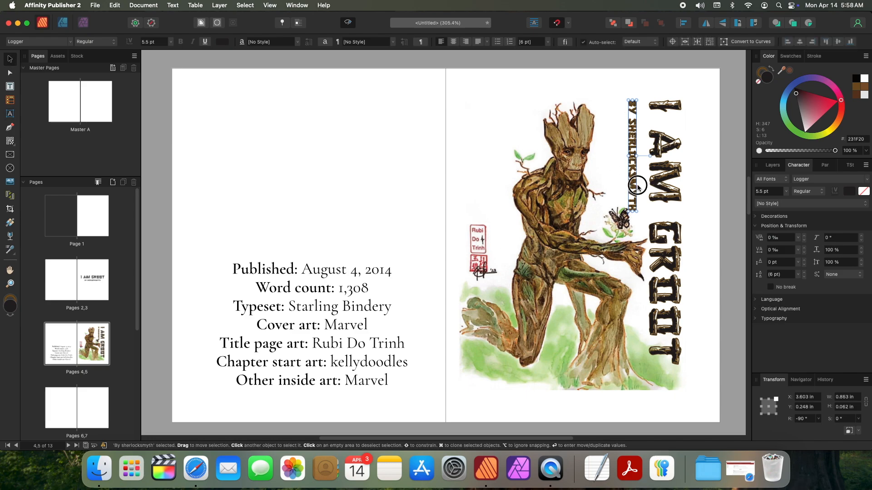
pyautogui.moveTo(635, 186); pyautogui.dragTo(651, 234)
pyautogui.press('super+z')
pyautogui.click(693, 226)
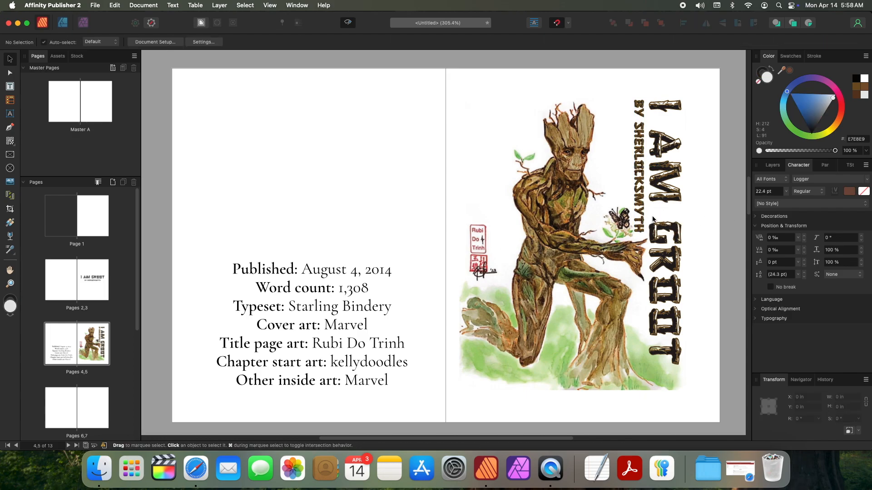
pyautogui.click(635, 219)
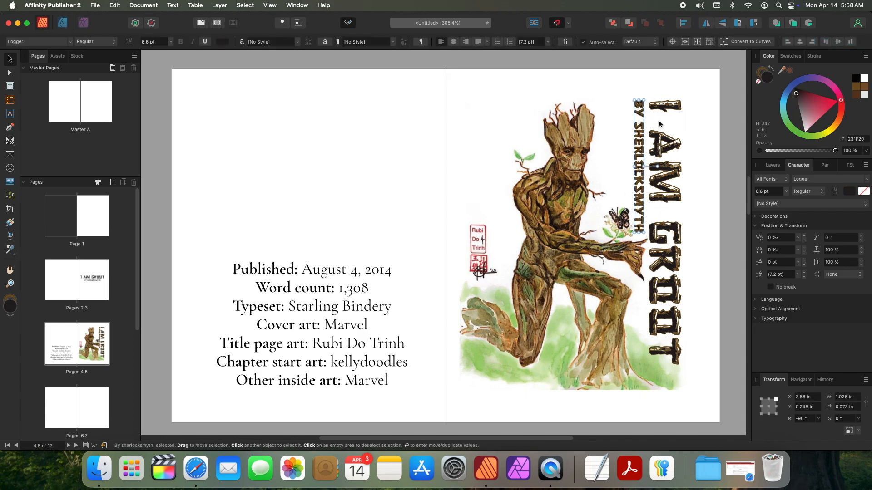
pyautogui.press('Right')
pyautogui.press('Left')
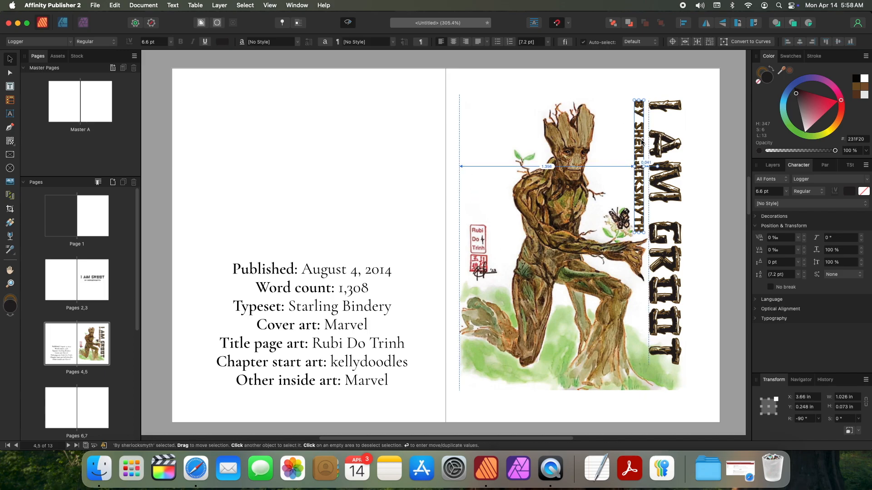
# Step: Set the byline's outline width to 0.1 pt
pyautogui.scroll(-2, 694, 131)
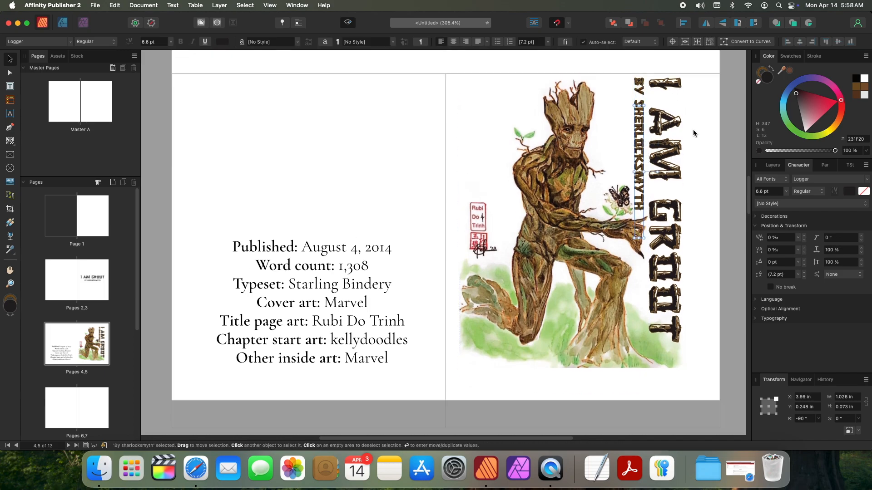
pyautogui.scroll(5, 667, 192)
pyautogui.scroll(10, 668, 191)
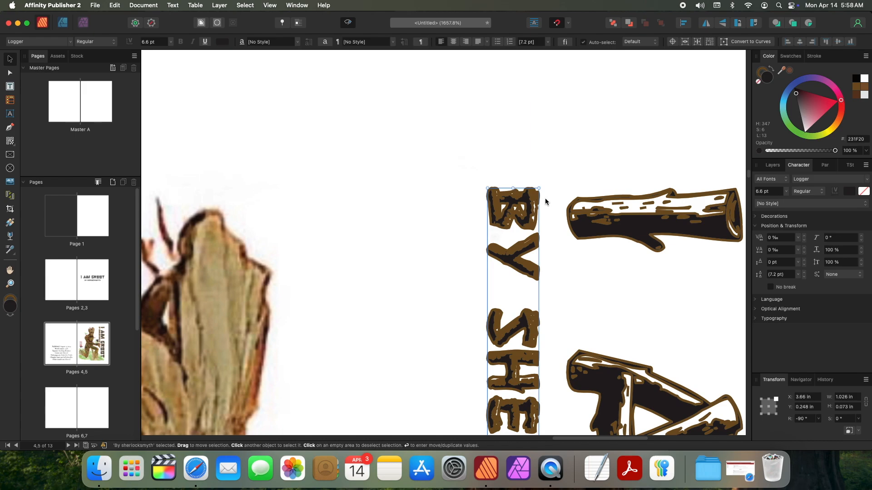
pyautogui.press('t')
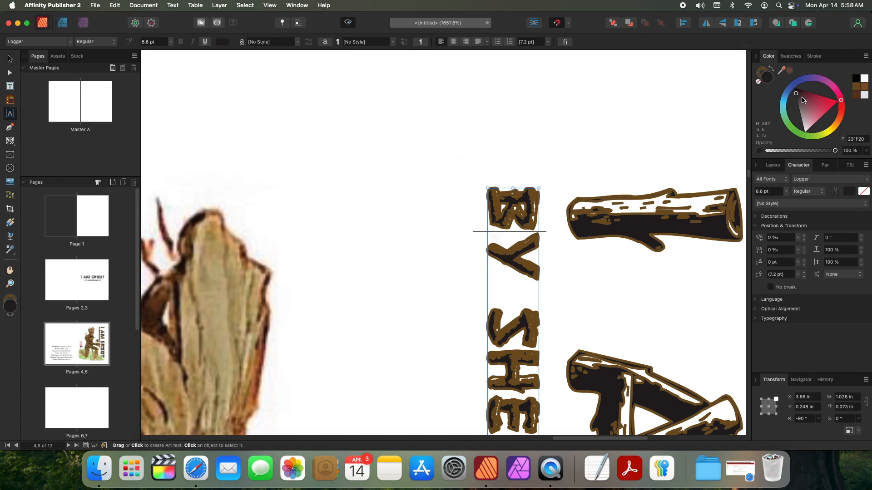
pyautogui.click(821, 55)
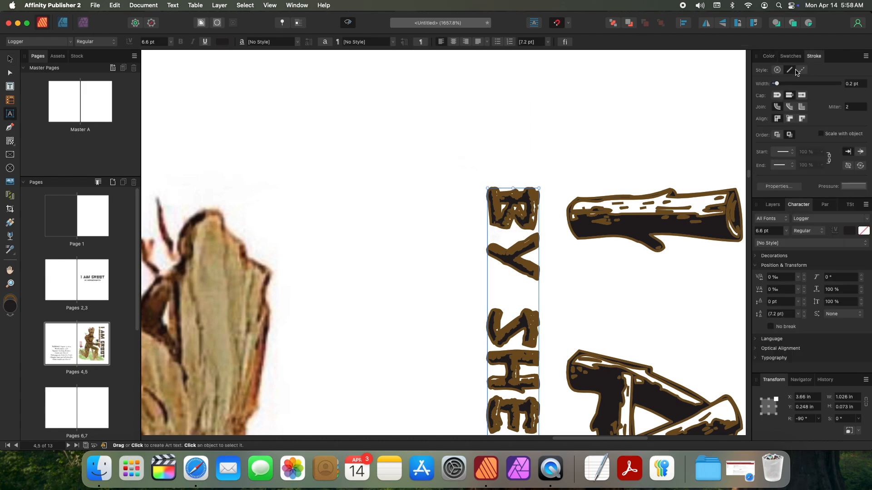
pyautogui.click(853, 84)
pyautogui.write('0.1')
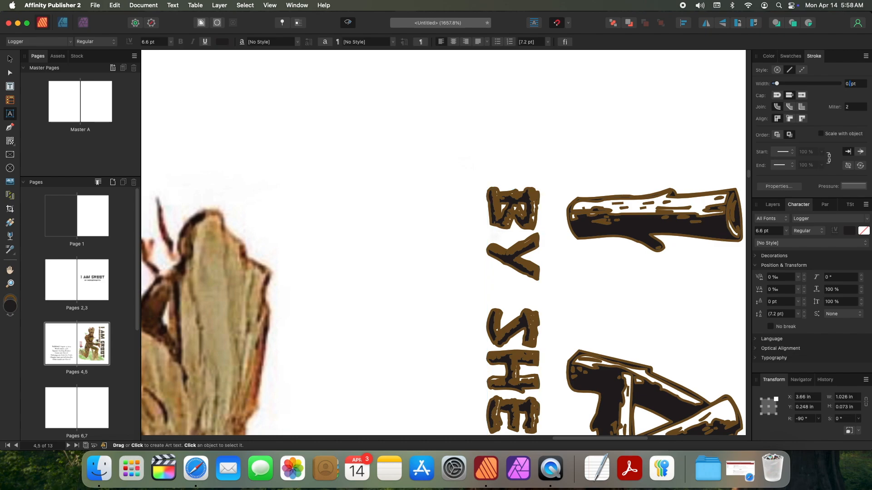
# Step: Set the outline stroke of the vertical byline text on the title page to 0.1 pt
pyautogui.press('Return')
pyautogui.tripleClick(514, 344)
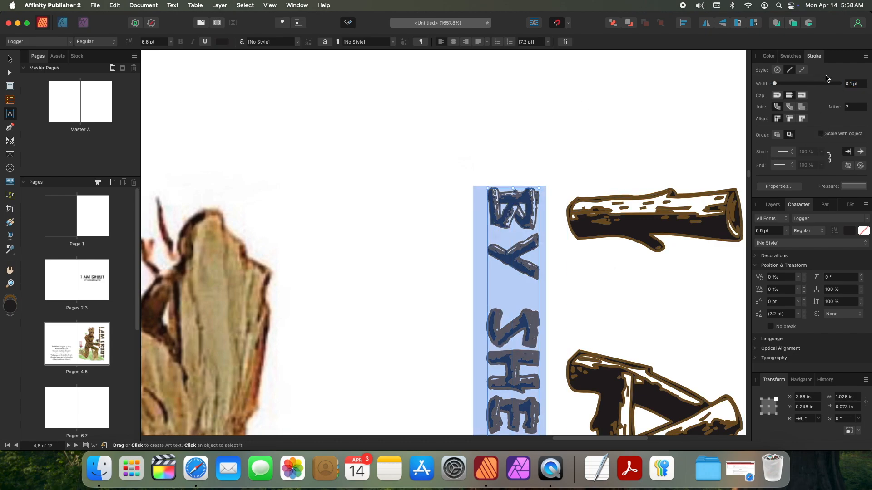
pyautogui.click(862, 85)
pyautogui.write('0.1')
pyautogui.press('Return')
pyautogui.press('super+d')
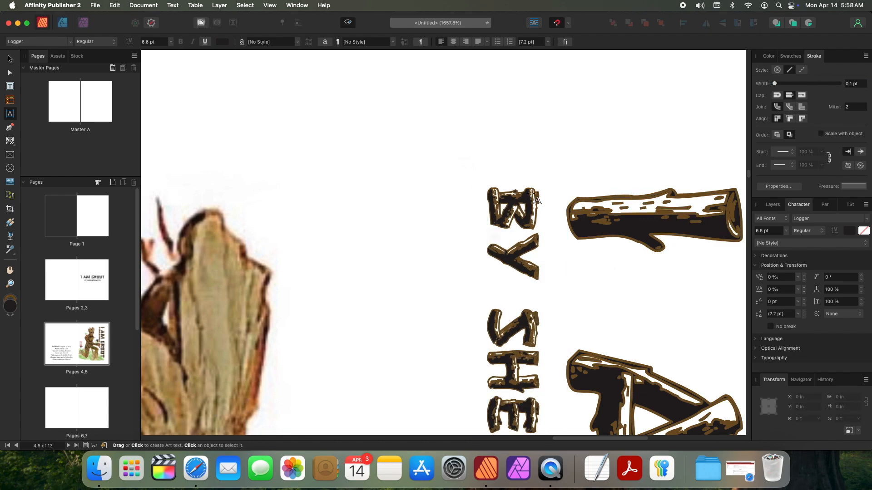
# Step: Move the vertical byline slightly down to Y 0.257 in and leave it deselected
pyautogui.press('v')
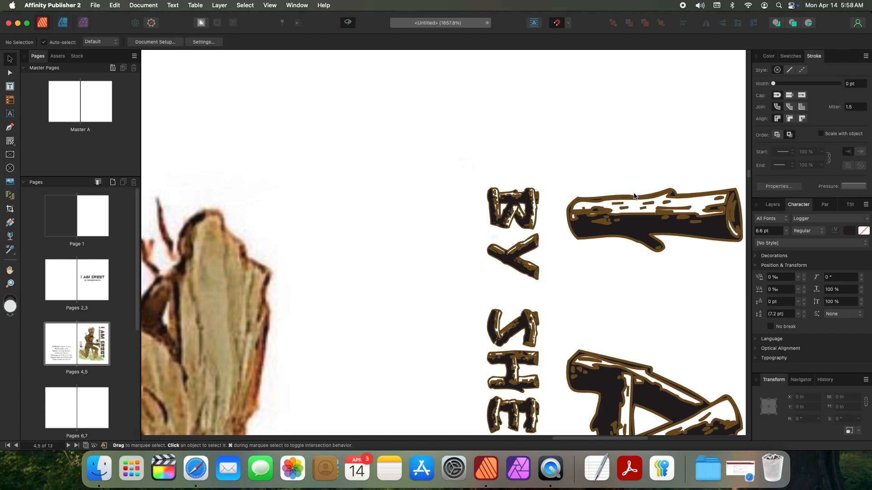
pyautogui.click(510, 209)
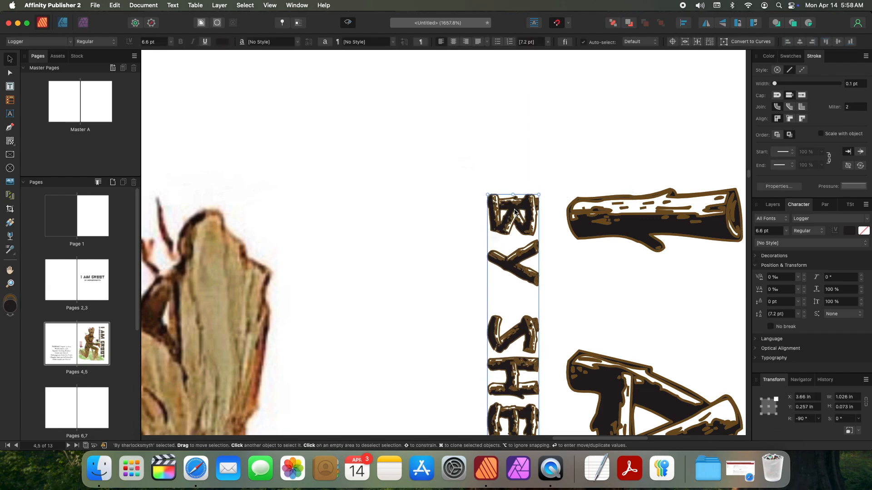
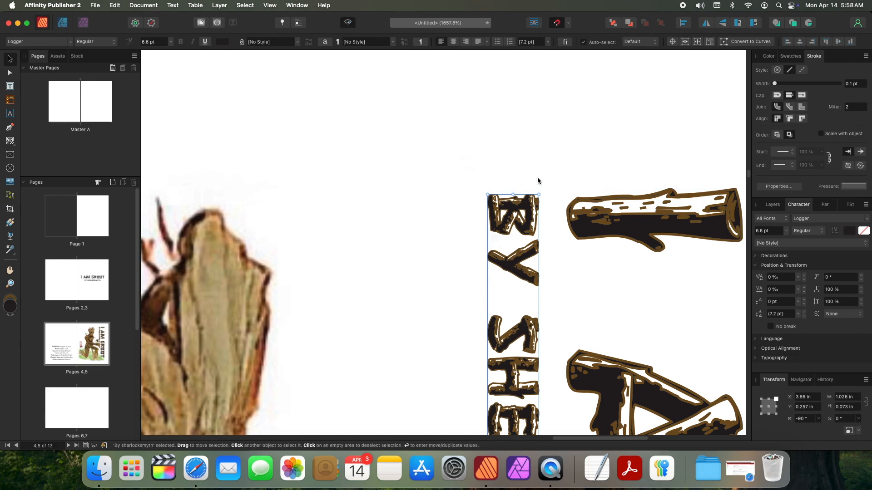
pyautogui.click(598, 217)
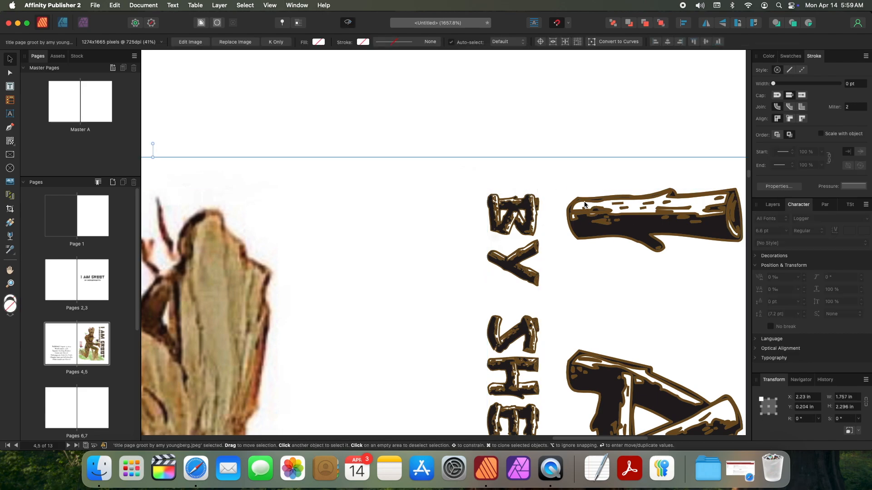
pyautogui.click(547, 112)
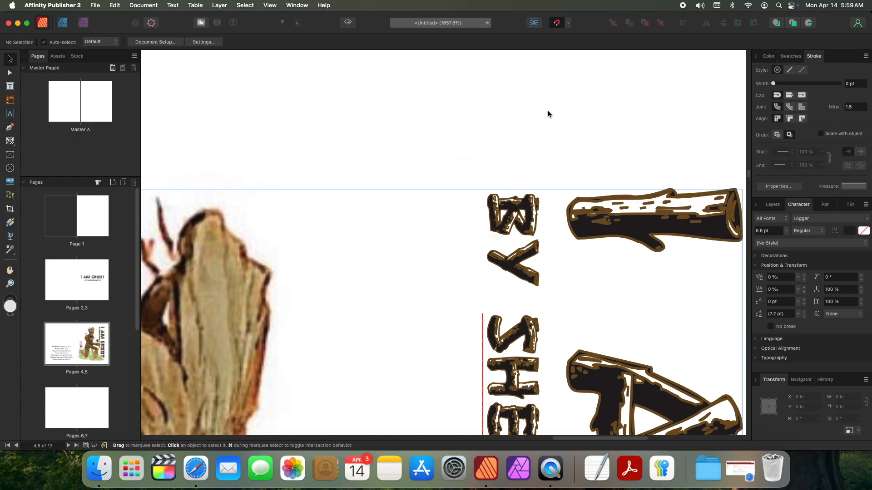
pyautogui.press('super+0')
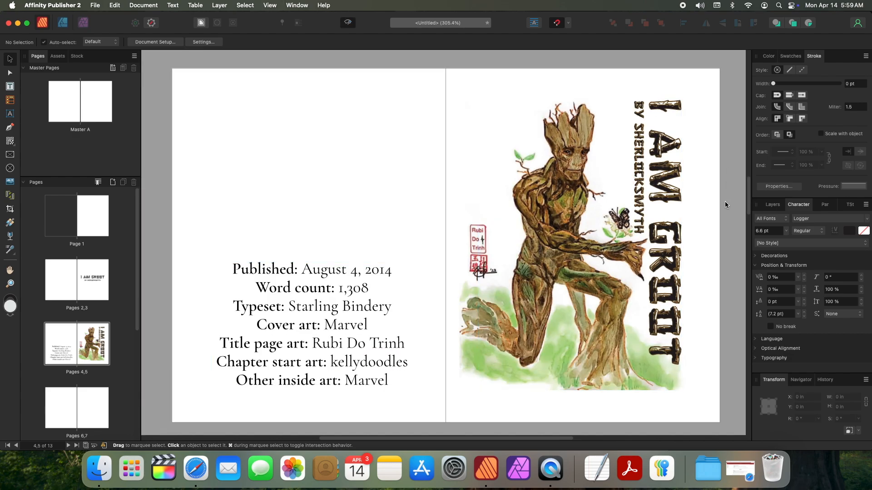
pyautogui.click(641, 171)
pyautogui.doubleClick(641, 172)
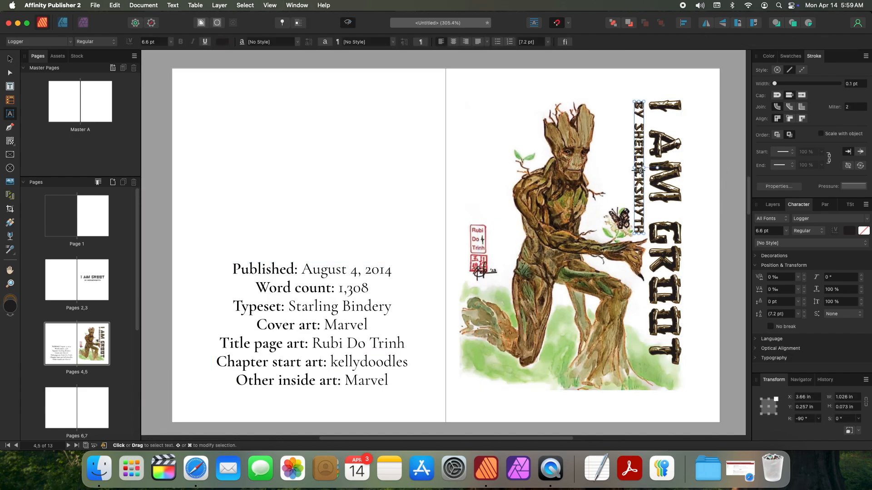
pyautogui.click(707, 220)
pyautogui.press('v')
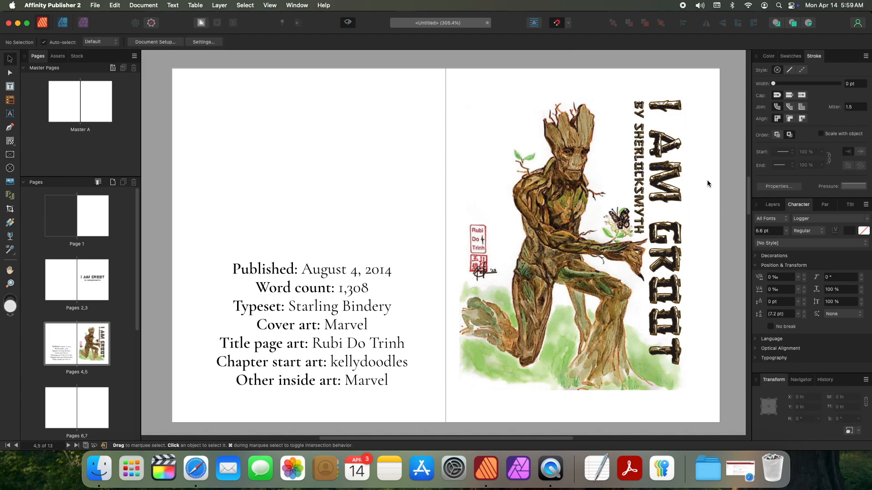
# Step: Switch to Safari, copy the author's sentence under Notes on the "I Am Groot" page, and return to the book layout
pyautogui.scroll(-10, 625, 224)
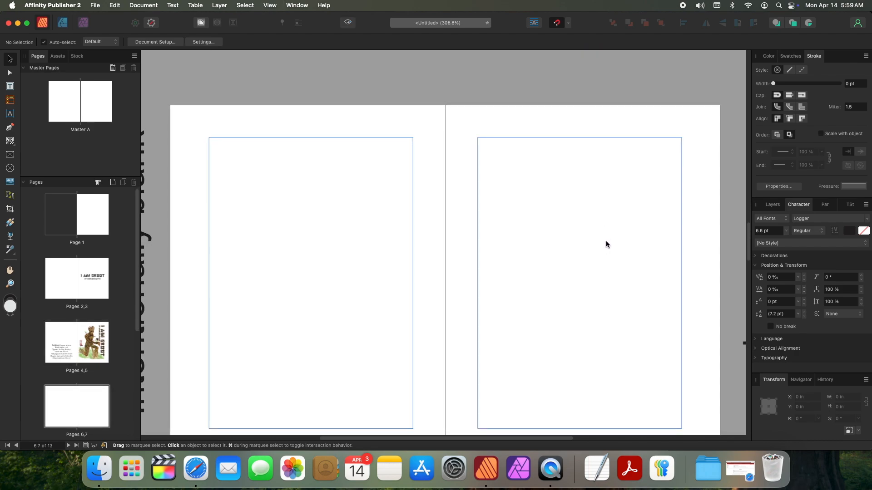
pyautogui.scroll(-3, 605, 241)
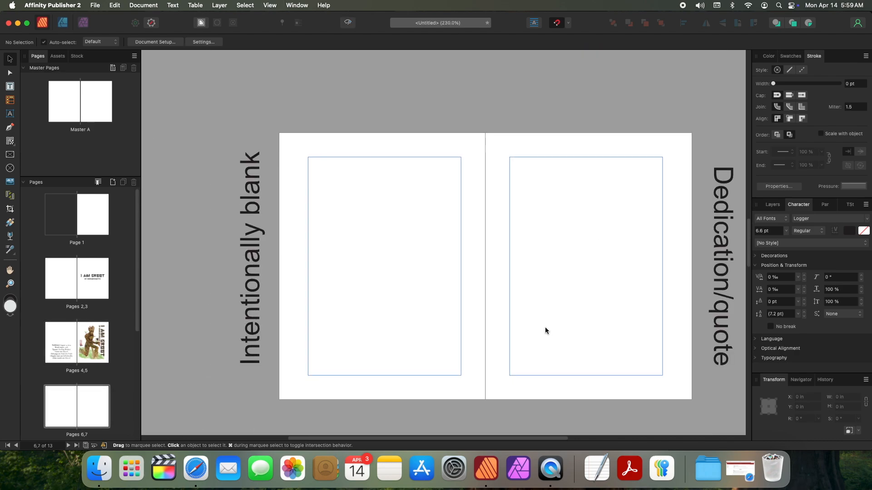
pyautogui.hscroll(4, 538, 437)
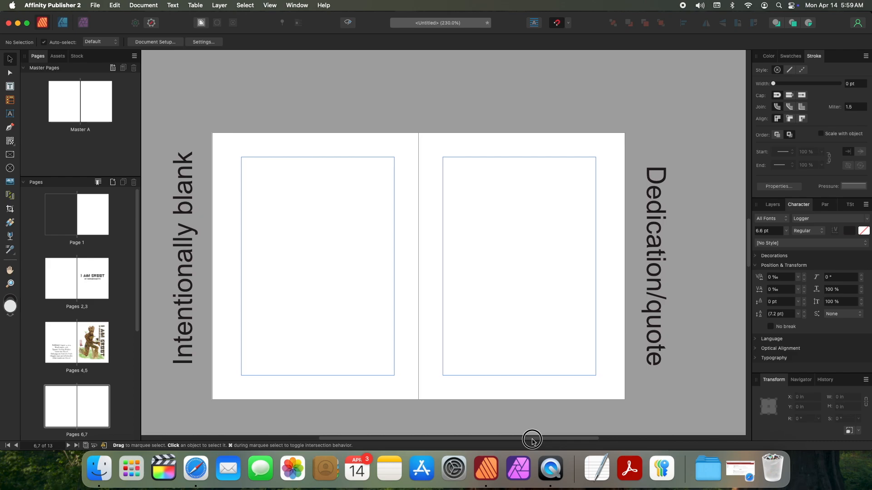
pyautogui.click(196, 472)
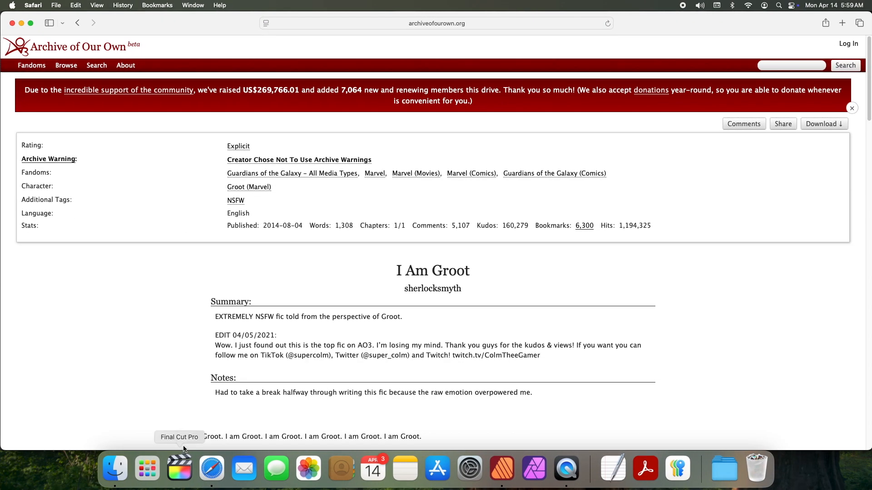
pyautogui.moveTo(415, 397); pyautogui.dragTo(204, 393)
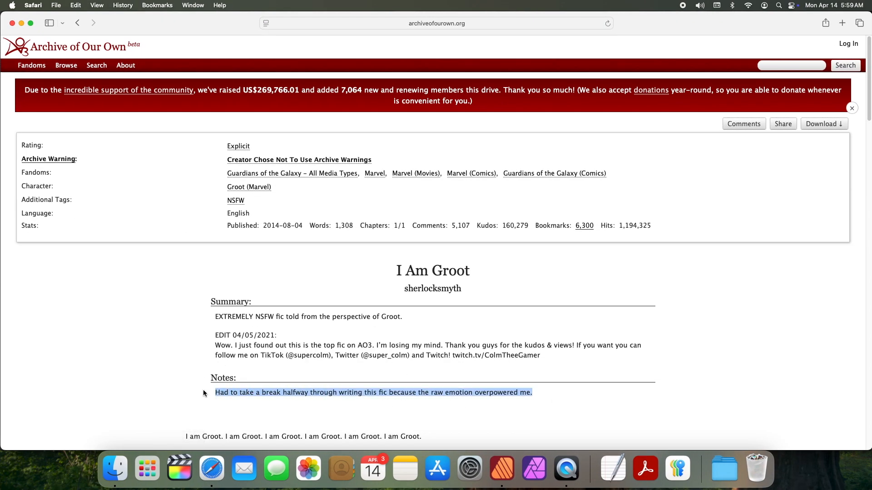
pyautogui.click(21, 23)
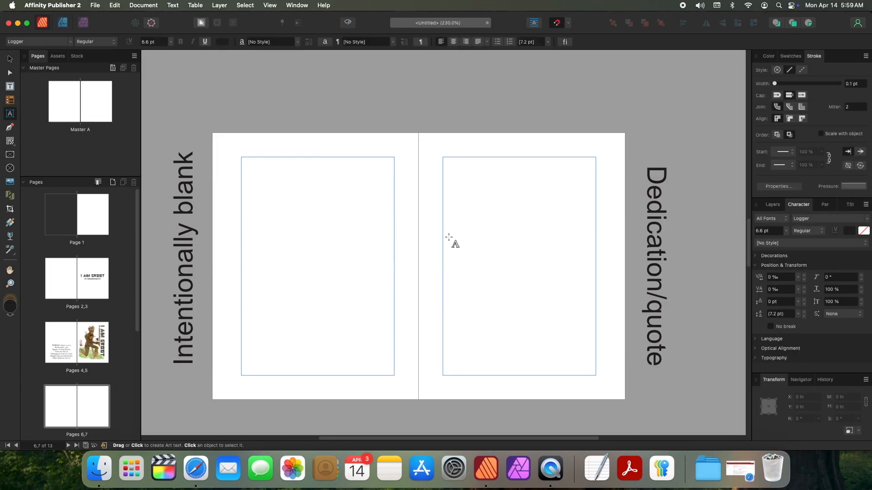
# Step: Draw a text frame about 1.575 by 0.996 in across the margins of page 7 and paste the copied note
pyautogui.press('t')
pyautogui.moveTo(443, 236); pyautogui.dragTo(595, 333)
pyautogui.press('super+v')
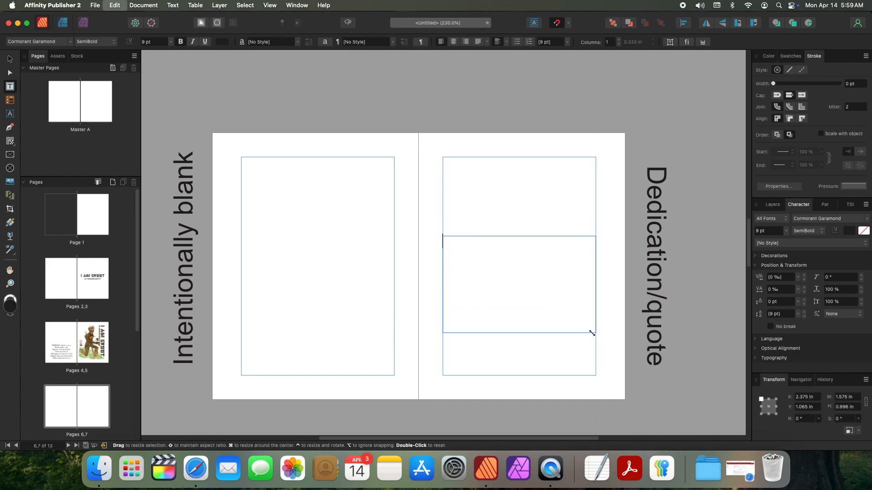
# Step: Format the pasted quote in Cormorant Garamond at 10 pt and center it
pyautogui.press('super+a')
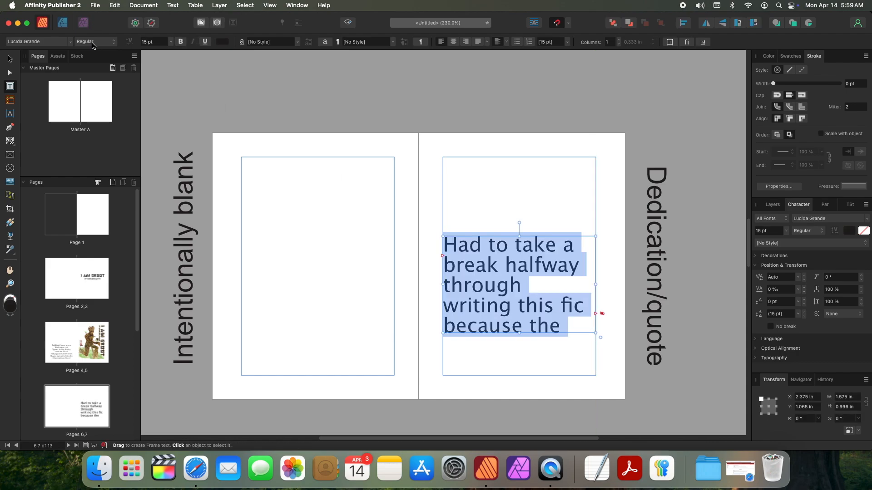
pyautogui.click(61, 43)
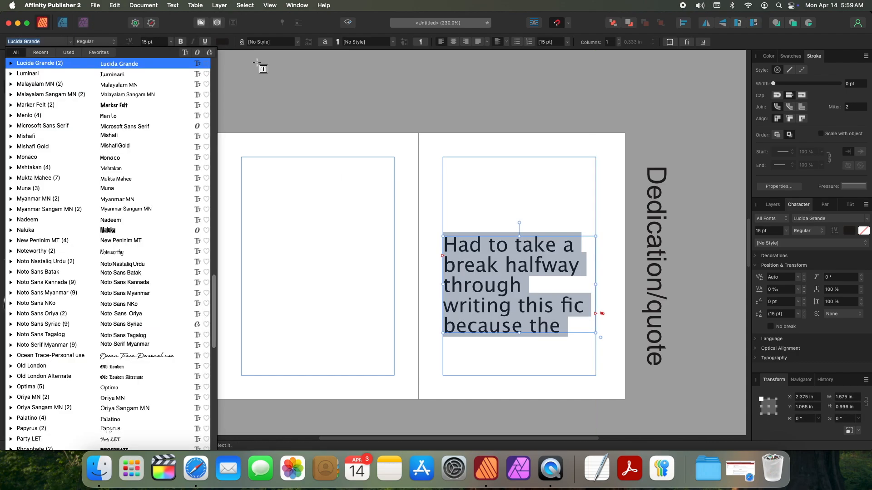
pyautogui.write('corm')
pyautogui.press('Return')
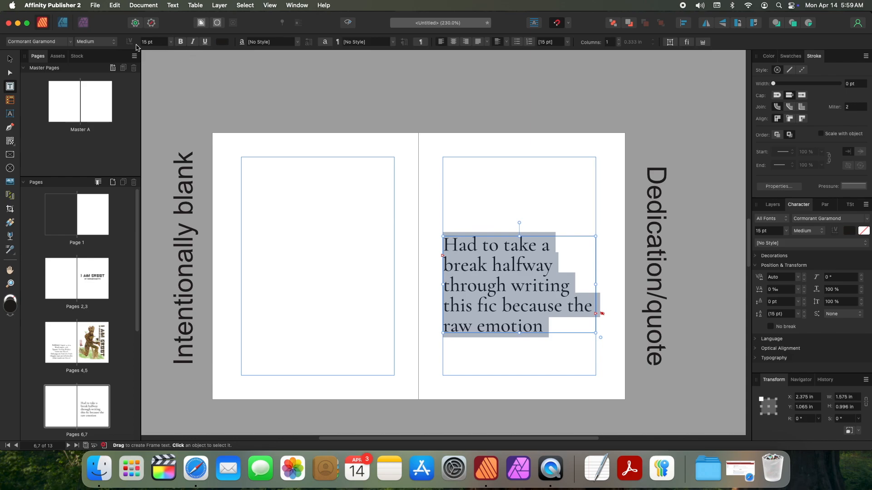
pyautogui.click(155, 42)
pyautogui.press('Return')
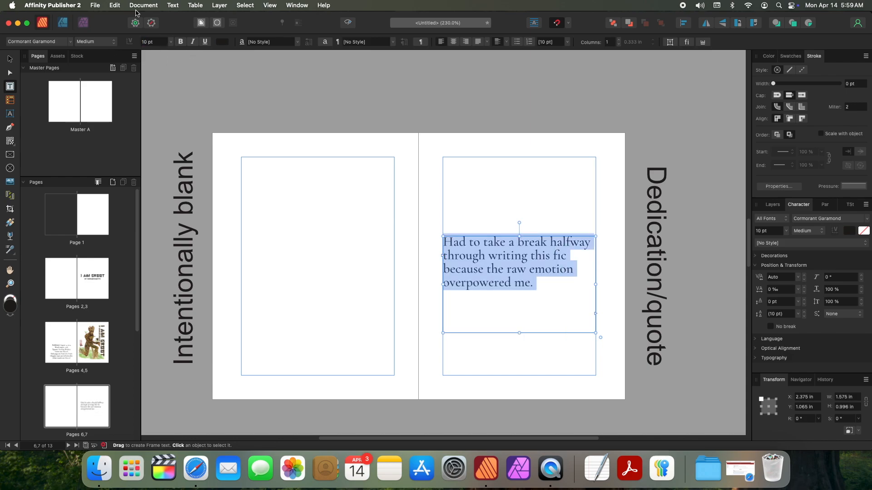
pyautogui.click(456, 42)
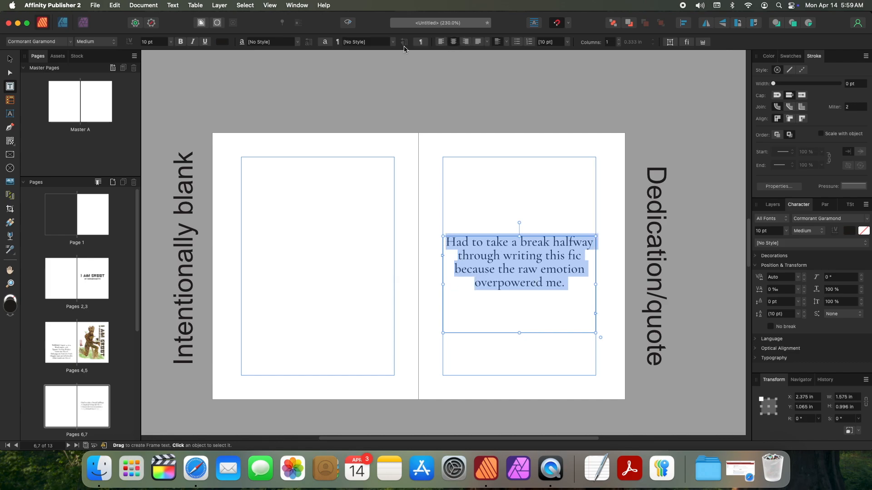
# Step: Set the quote's font style to Light
pyautogui.click(94, 42)
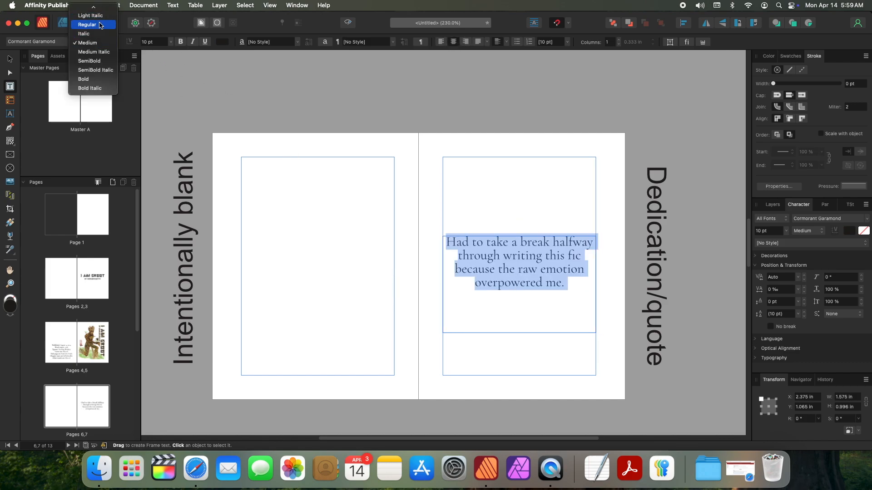
pyautogui.press('Escape')
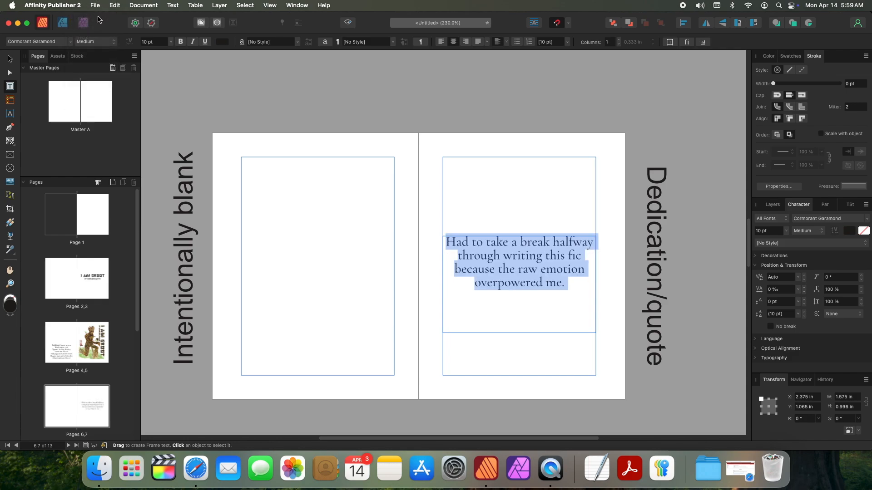
pyautogui.click(98, 41)
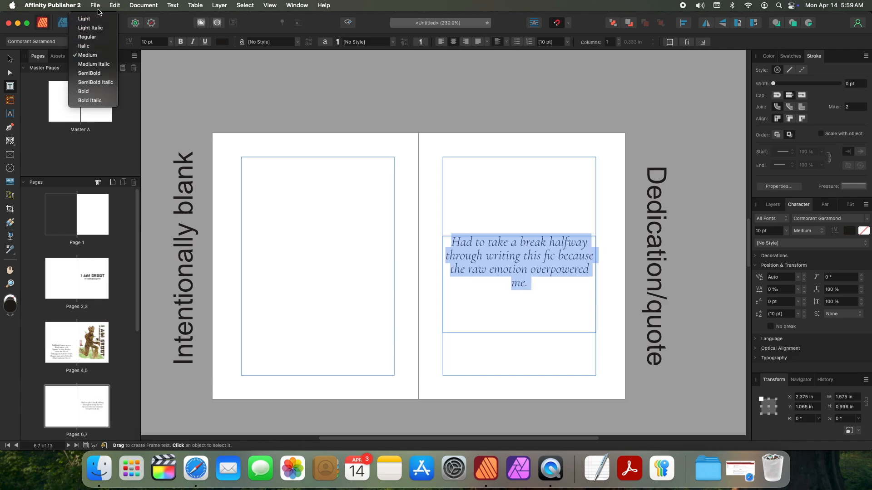
pyautogui.click(97, 19)
# Step: Insert line breaks in the quote before "halfway" and before "this fic"
pyautogui.click(519, 282)
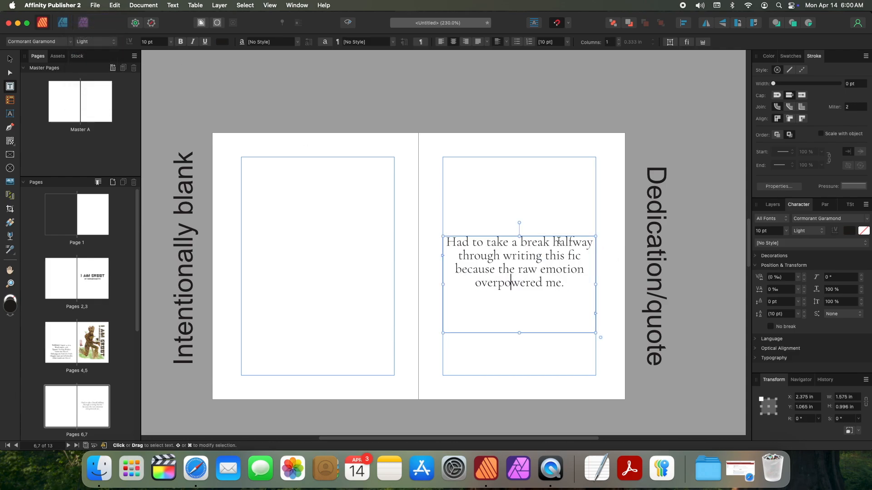
pyautogui.click(552, 238)
pyautogui.press('Return')
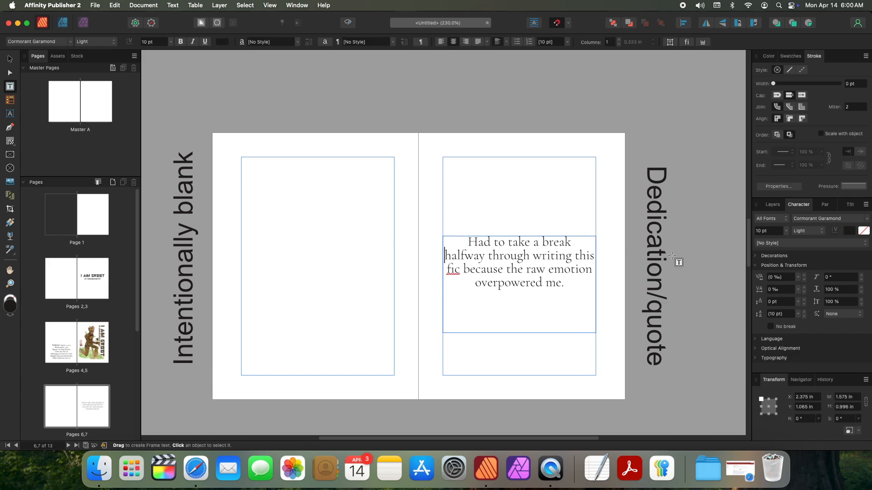
pyautogui.hotkey('alt', 'shift', 'Left')
pyautogui.press('Left')
pyautogui.press('Return')
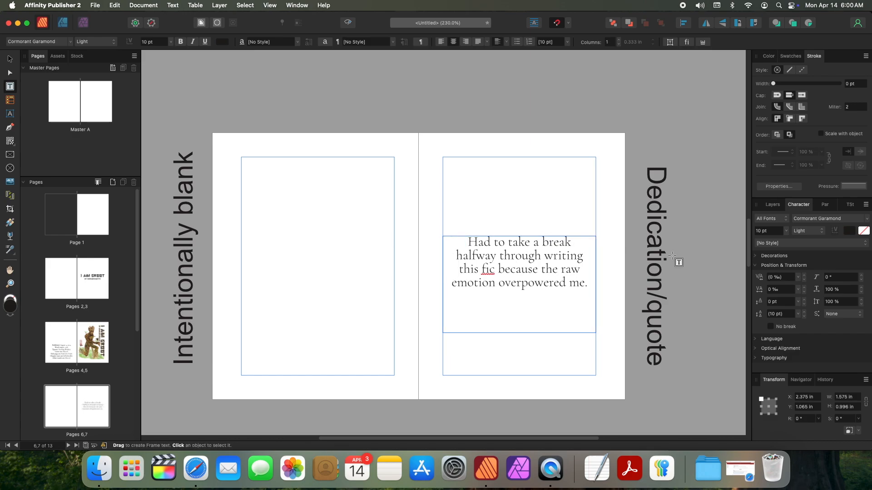
# Step: Deselect the quote and preview the spread without margins and guides
pyautogui.click(530, 213)
pyautogui.press('v')
pyautogui.hotkey('ctrl', 'w')
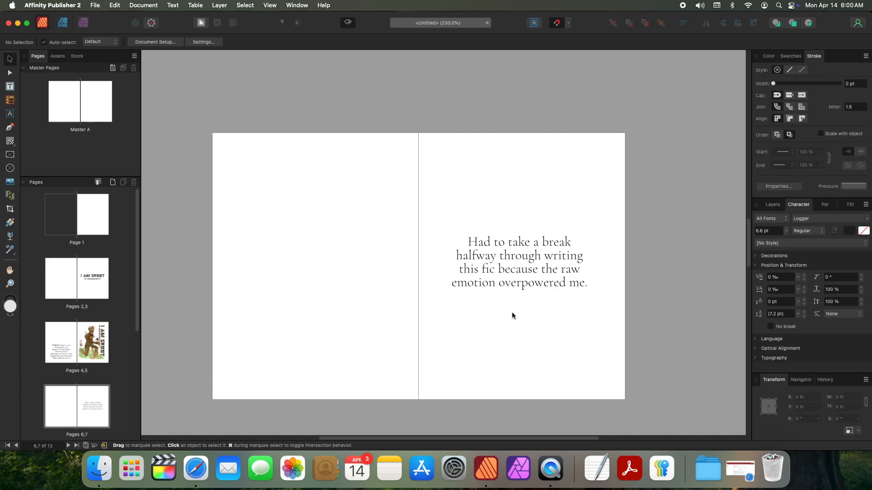
# Step: Change the whole quote's font style to Light Italic
pyautogui.click(533, 284)
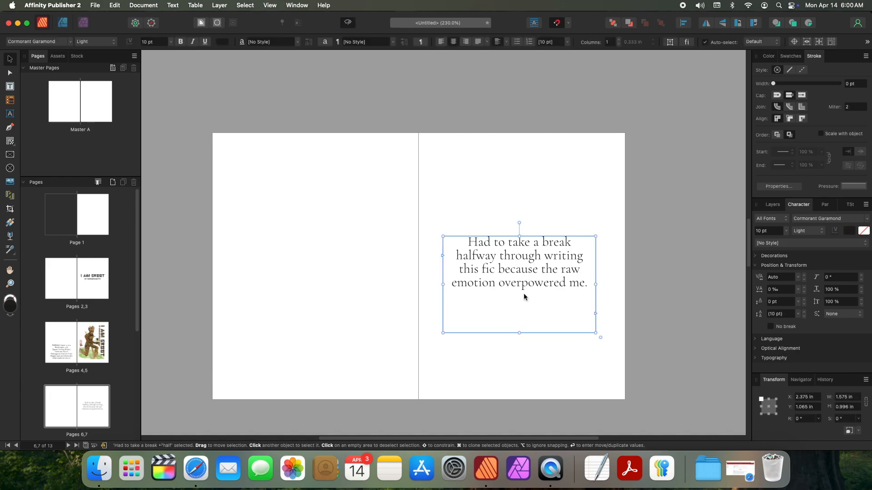
pyautogui.doubleClick(524, 297)
pyautogui.press('super+a')
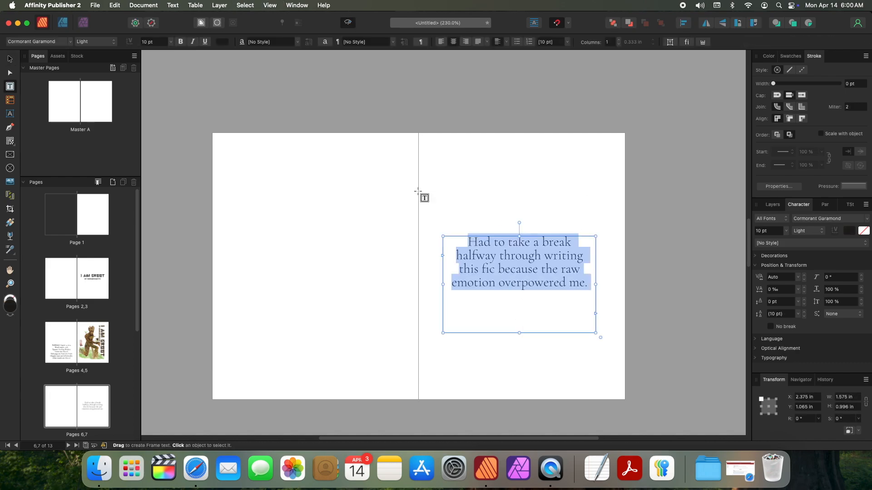
pyautogui.click(96, 42)
pyautogui.click(101, 53)
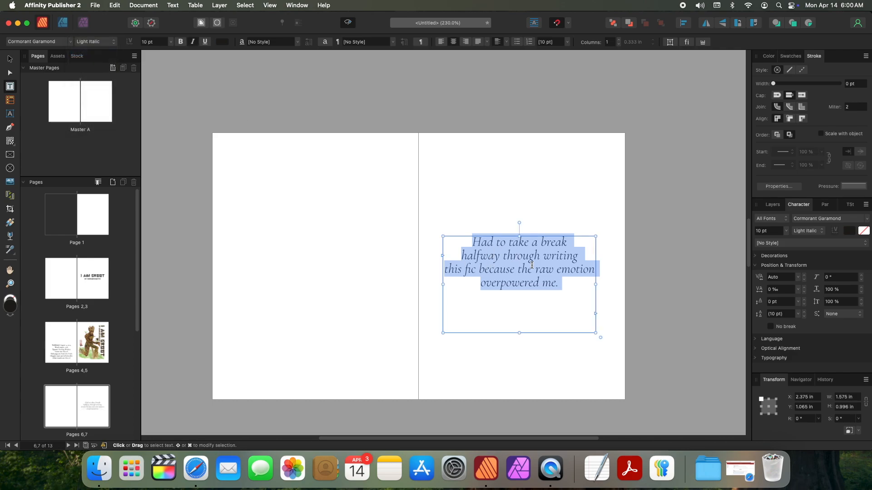
# Step: Insert a line break in the quote before "emotion"
pyautogui.click(555, 268)
pyautogui.press('Right')
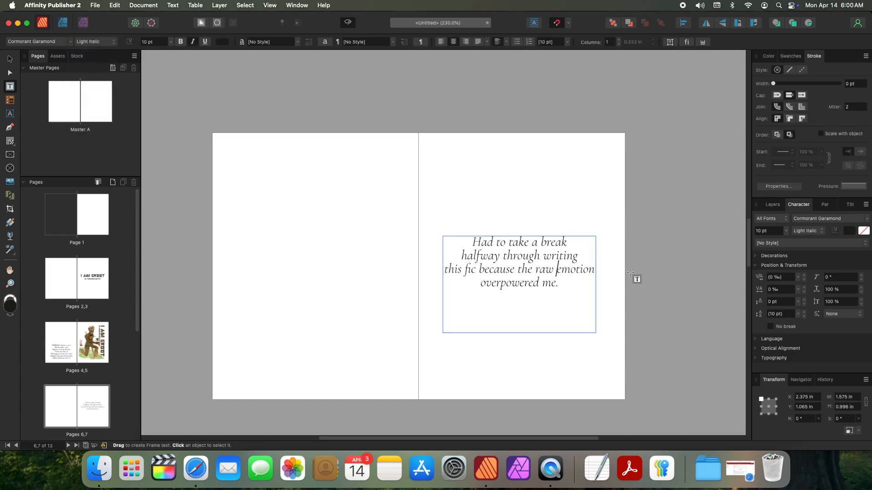
pyautogui.press('Return')
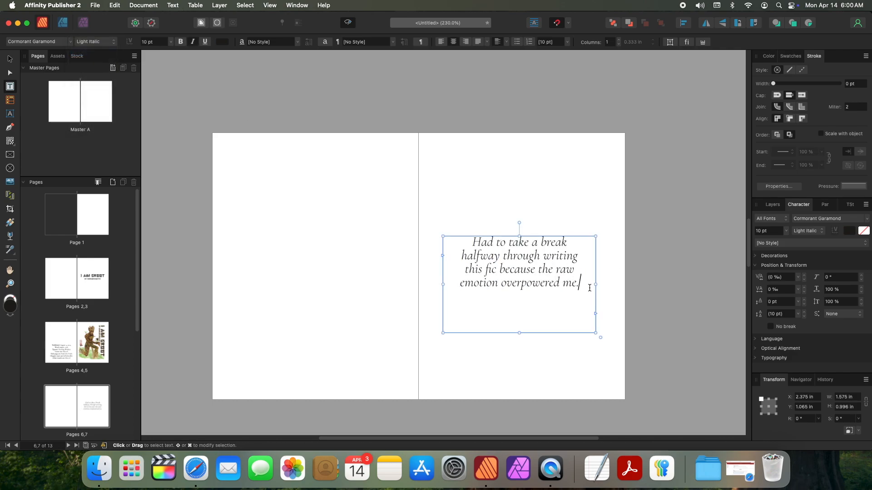
# Step: Enclose the quote in double quotation marks and shrink its text frame's height to fit the four lines
pyautogui.write('"')
pyautogui.press('super+a')
pyautogui.press('Left')
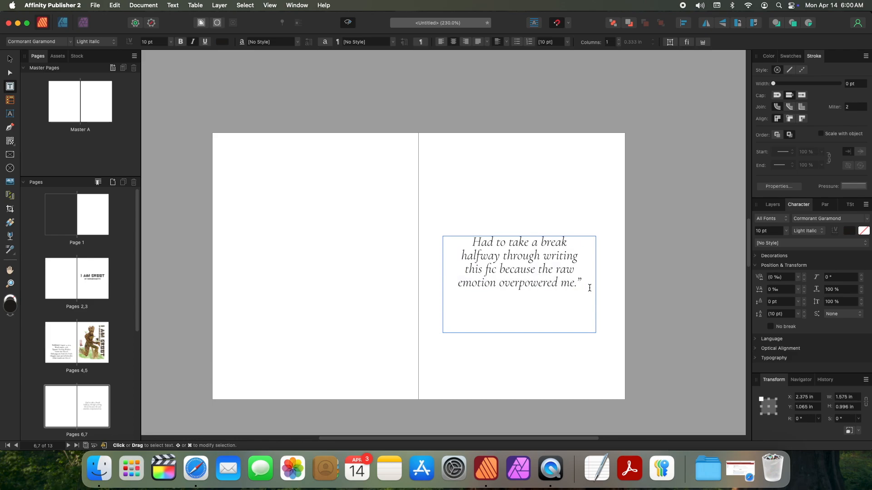
pyautogui.write('"')
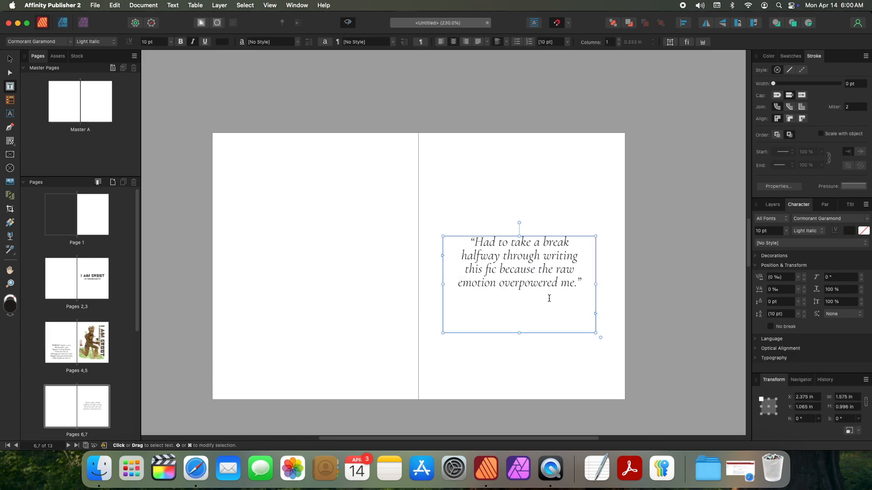
pyautogui.press('Escape')
pyautogui.doubleClick(519, 333)
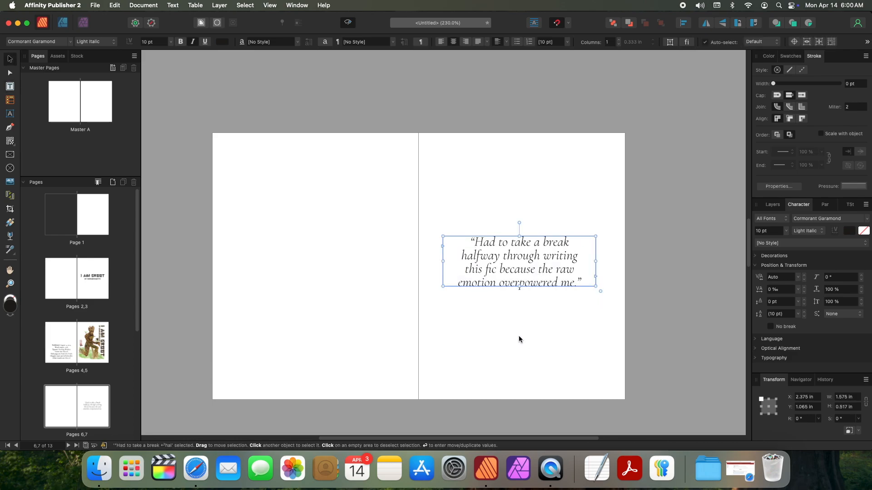
# Step: Duplicate the quote's text frame directly below it and replace the copy's text with an en dash followed by the author's pen name
pyautogui.moveTo(545, 268)
pyautogui.mouseDown()
pyautogui.moveTo(544, 248)
pyautogui.moveTo(544, 295)
pyautogui.mouseUp()
pyautogui.doubleClick(544, 295)
pyautogui.press('super+a')
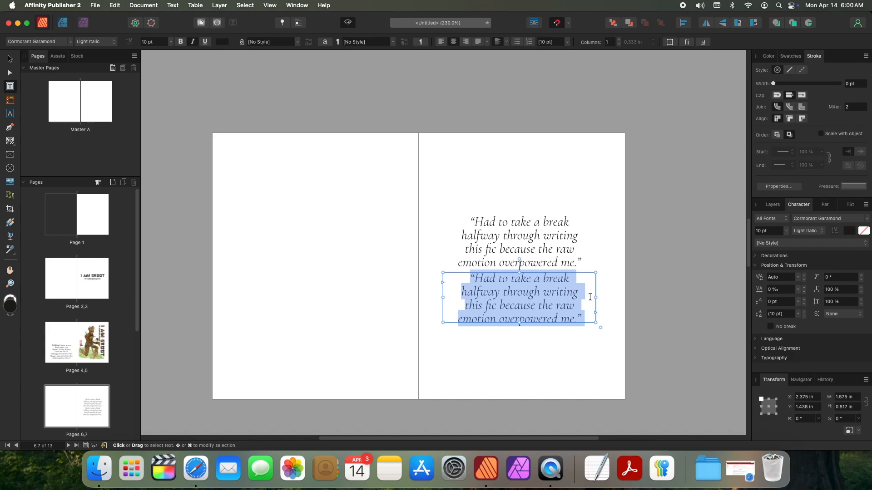
pyautogui.write('by')
pyautogui.press('BackSpace')
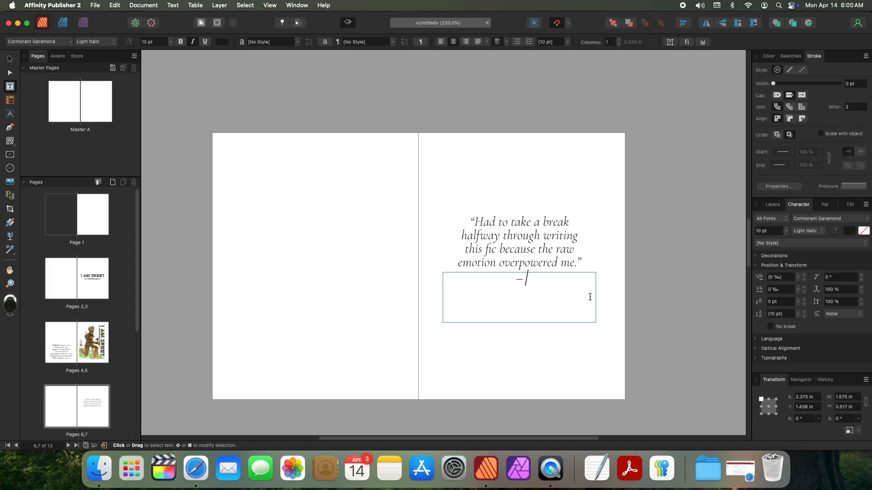
pyautogui.write('herlocksmyth')
# Step: Set the whole attribution line to 8 pt in the Light font style
pyautogui.press('super+a')
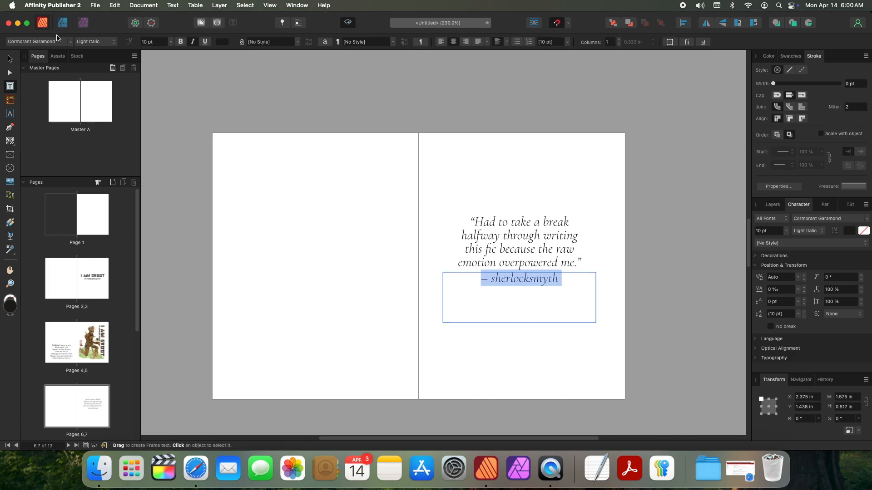
pyautogui.click(152, 45)
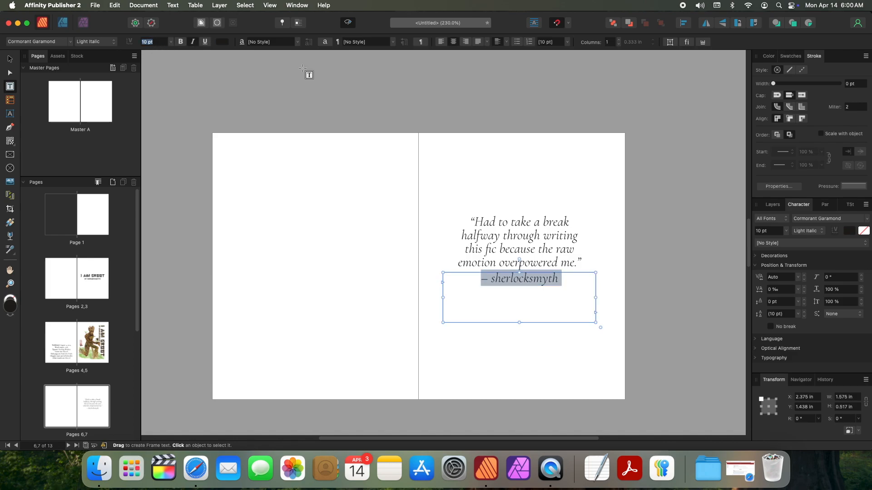
pyautogui.write('8')
pyautogui.press('Return')
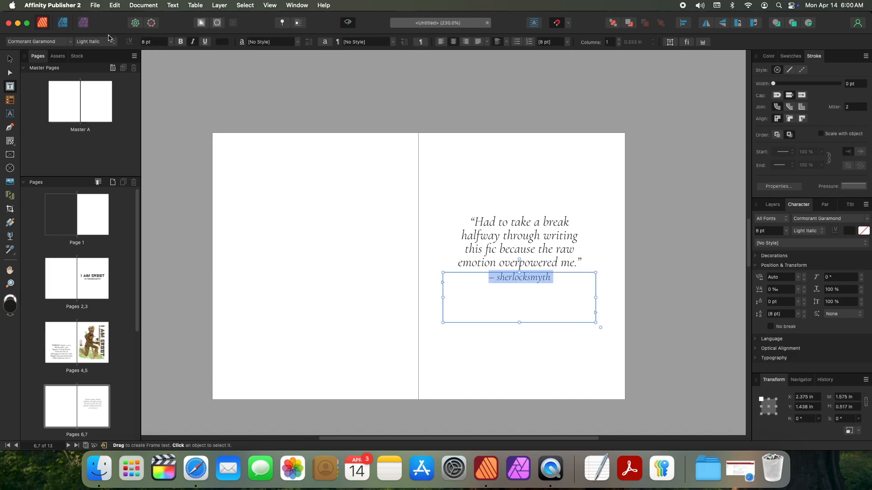
pyautogui.click(109, 41)
pyautogui.click(93, 33)
pyautogui.click(549, 297)
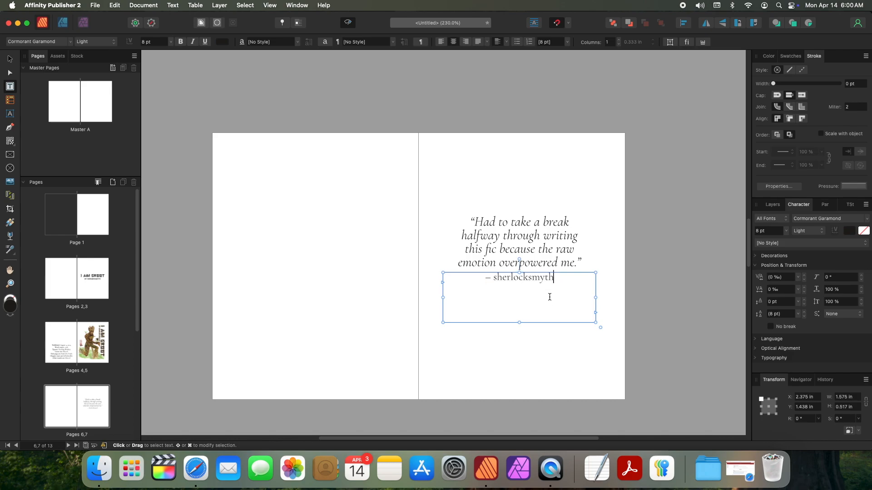
# Step: Reduce the attribution's frame height, leaving a small gap between it and the quote, and check the whole spread
pyautogui.press('Escape')
pyautogui.moveTo(519, 272)
pyautogui.mouseDown()
pyautogui.moveTo(521, 320)
pyautogui.moveTo(522, 286)
pyautogui.mouseUp()
pyautogui.click(548, 338)
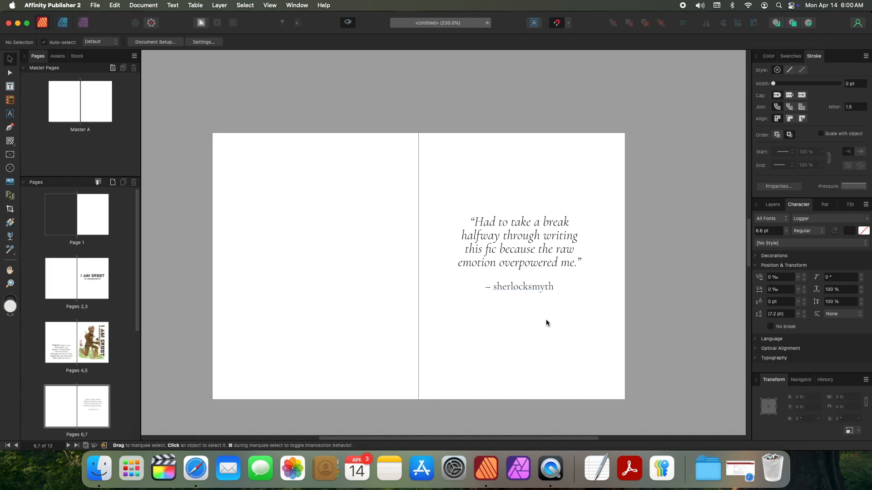
pyautogui.press('super+0')
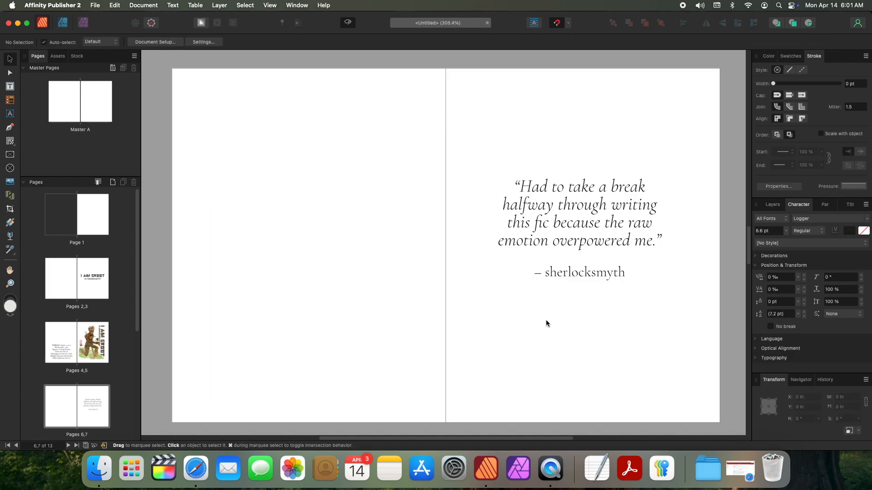
pyautogui.press('w')
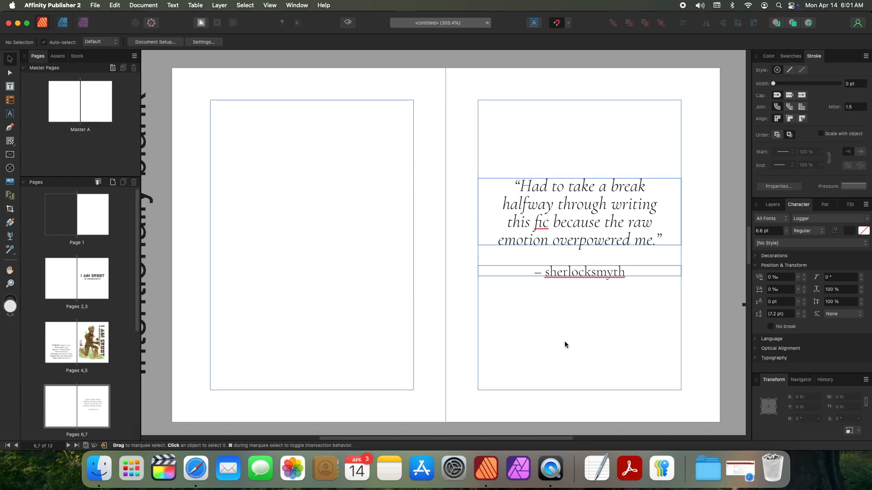
# Step: Draw a text frame filling the margin area of the "Chapter start" page, 1.575 in wide and 2.25 in high
pyautogui.scroll(-5, 565, 342)
pyautogui.scroll(-10, 564, 322)
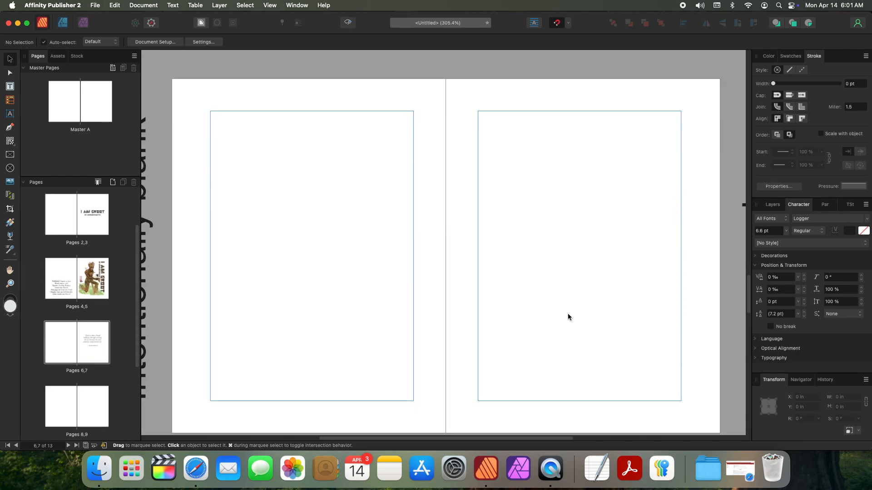
pyautogui.press('w')
pyautogui.scroll(-3, 570, 318)
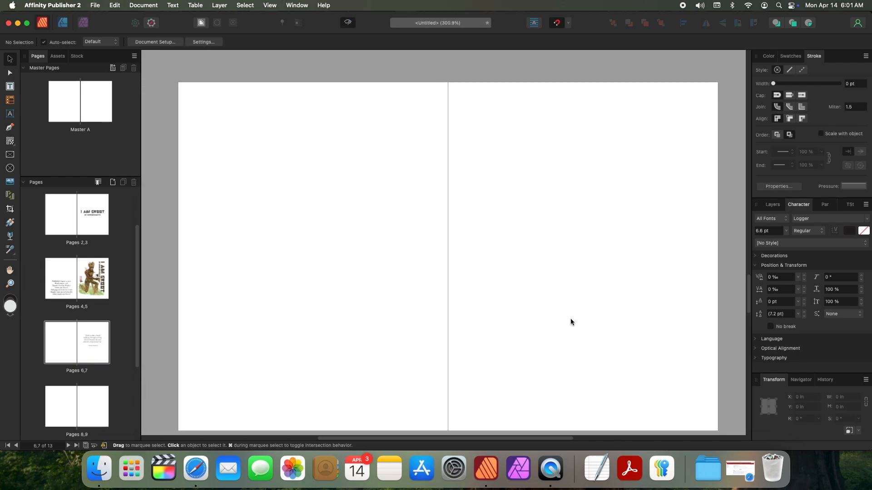
pyautogui.press('w')
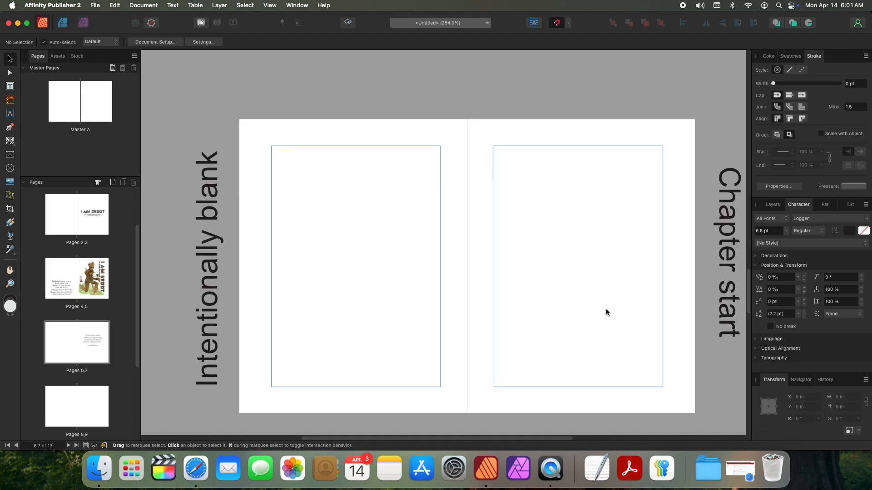
pyautogui.moveTo(537, 438)
pyautogui.mouseDown()
pyautogui.moveTo(555, 437)
pyautogui.moveTo(541, 440)
pyautogui.mouseUp()
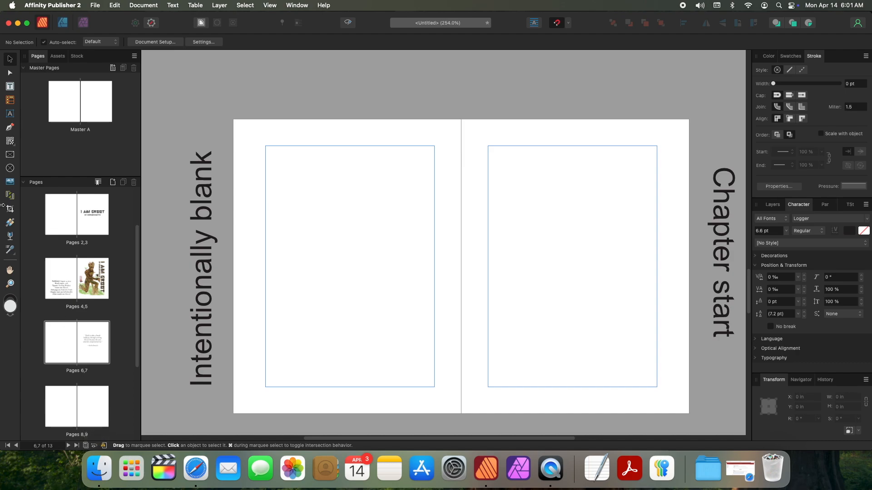
pyautogui.press('t')
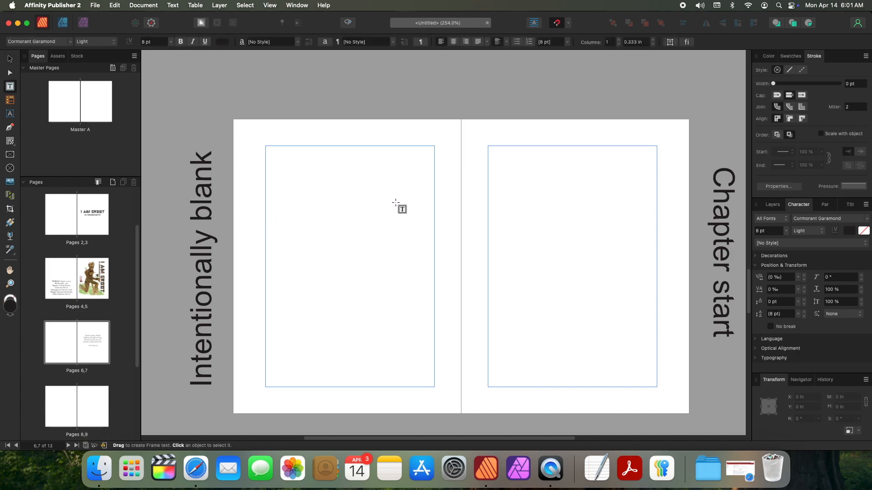
pyautogui.moveTo(489, 147); pyautogui.dragTo(664, 387)
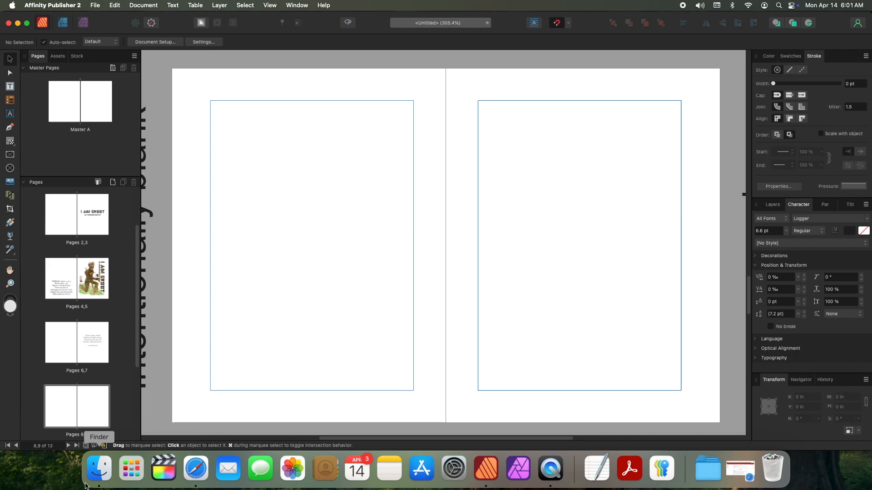
# Step: Place the story text file from the Assets folder in Finder into the empty text frame on the chapter start page
pyautogui.click(99, 469)
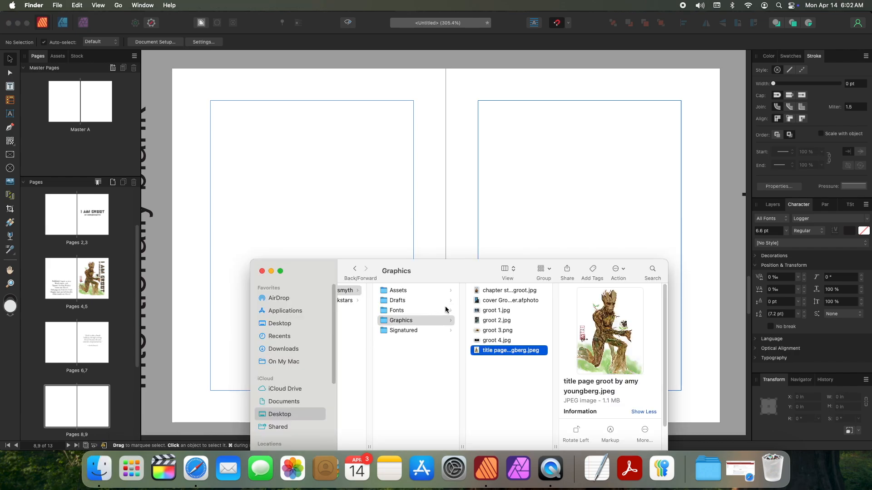
pyautogui.click(422, 291)
pyautogui.click(494, 302)
pyautogui.moveTo(493, 302); pyautogui.dragTo(629, 168)
pyautogui.click(690, 193)
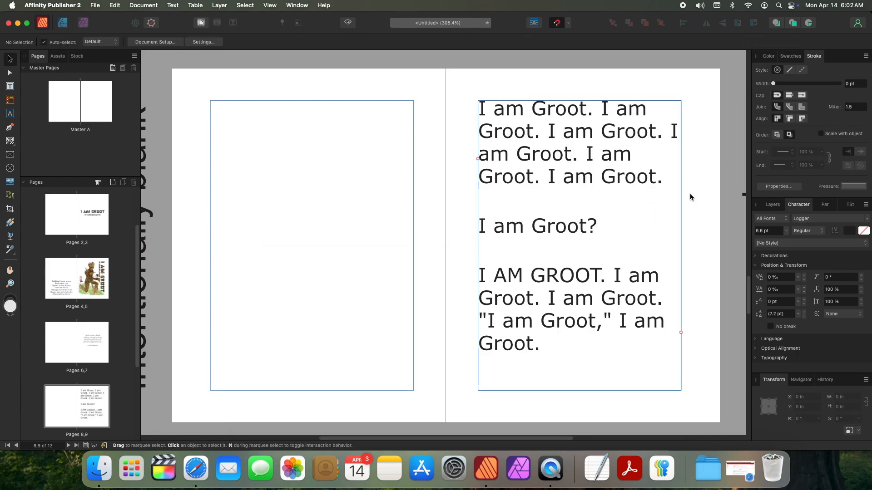
# Step: Change the font of all the story text to Cormorant Garamond
pyautogui.doubleClick(567, 193)
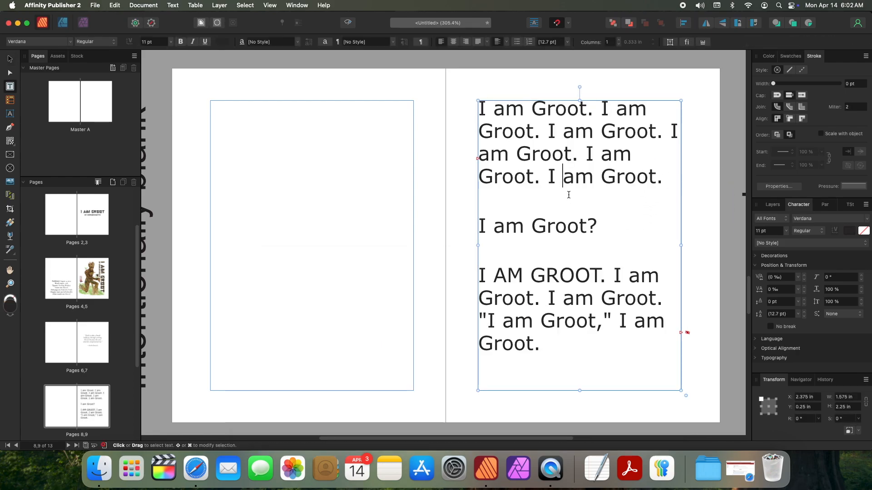
pyautogui.press('super+a')
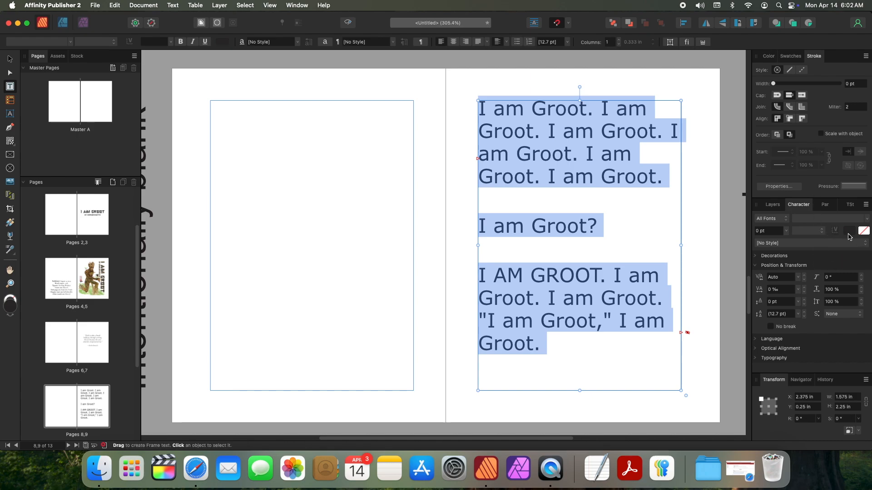
pyautogui.click(822, 206)
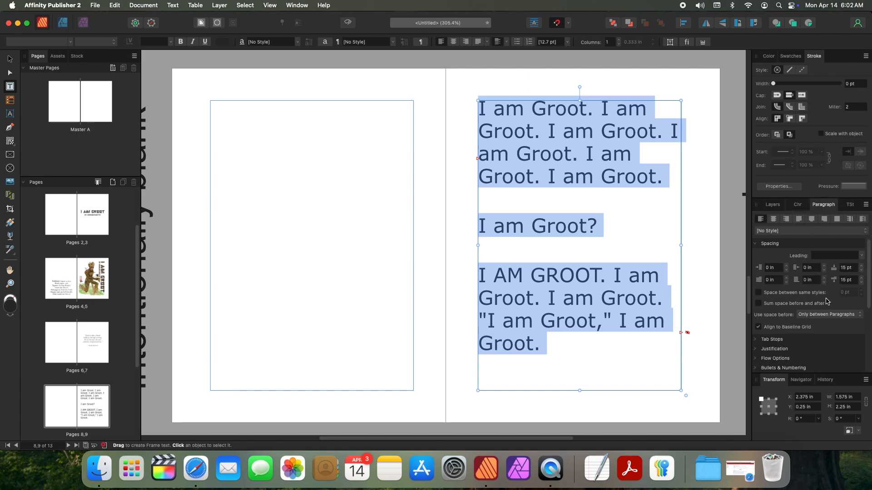
pyautogui.click(798, 204)
pyautogui.click(71, 43)
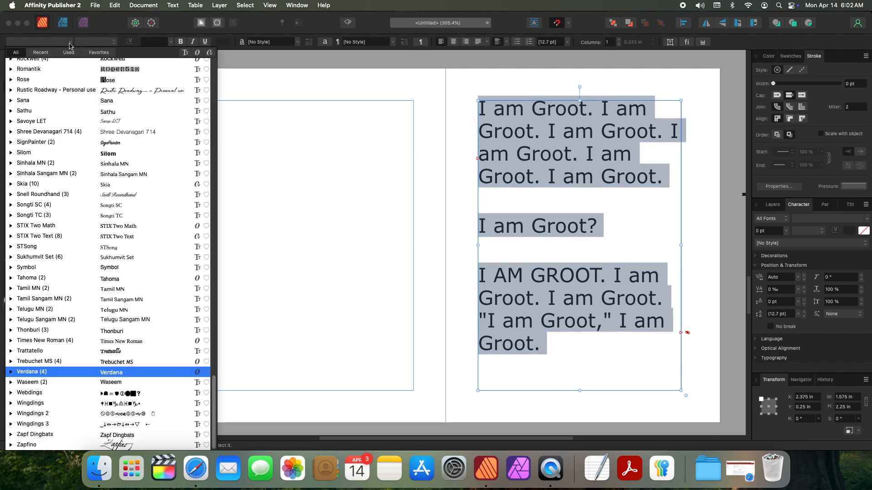
pyautogui.click(866, 219)
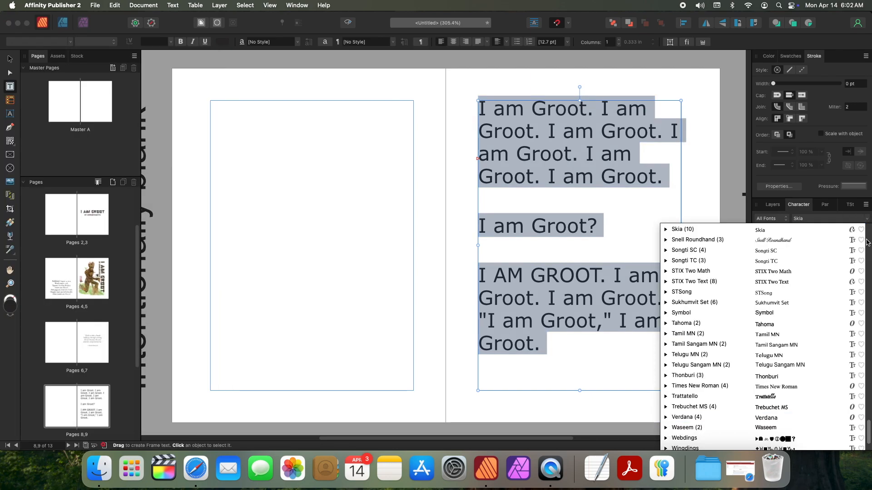
pyautogui.scroll(10, 830, 268)
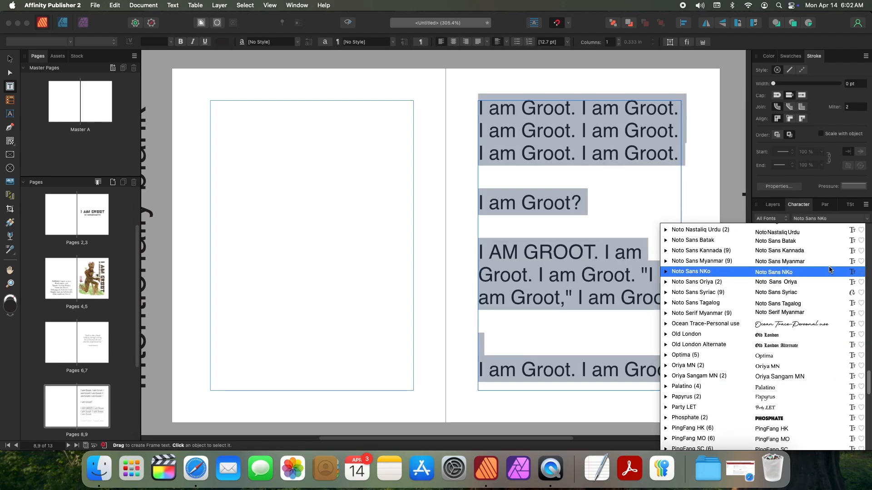
pyautogui.scroll(15, 829, 268)
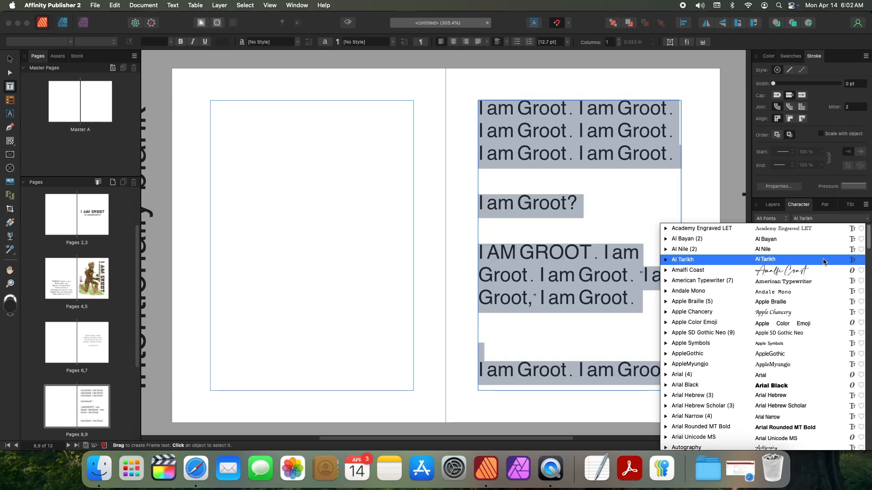
pyautogui.scroll(-10, 823, 261)
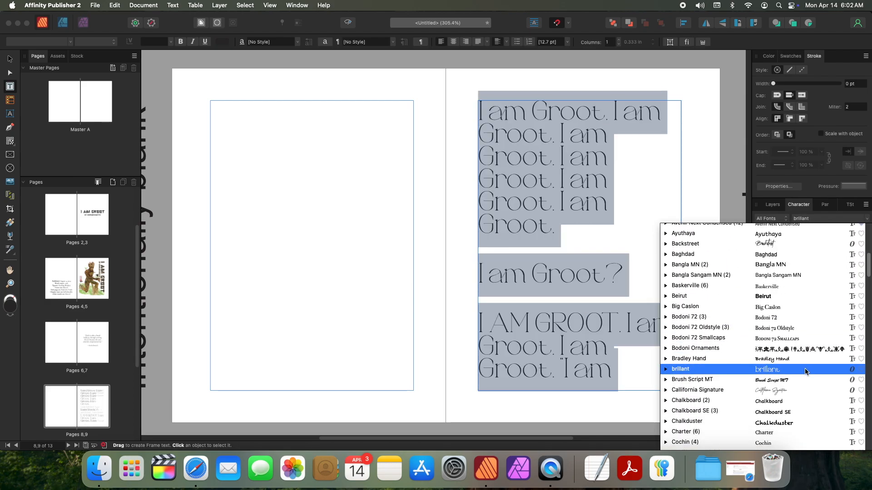
pyautogui.scroll(-7, 805, 369)
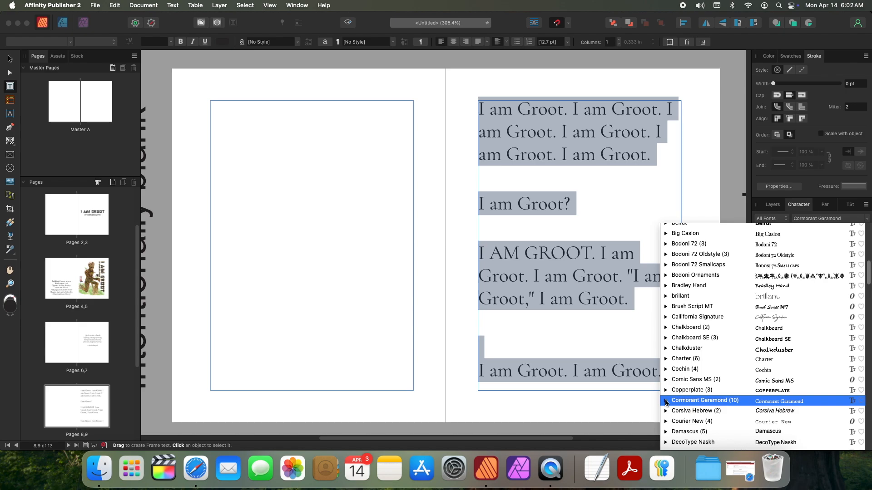
pyautogui.click(666, 401)
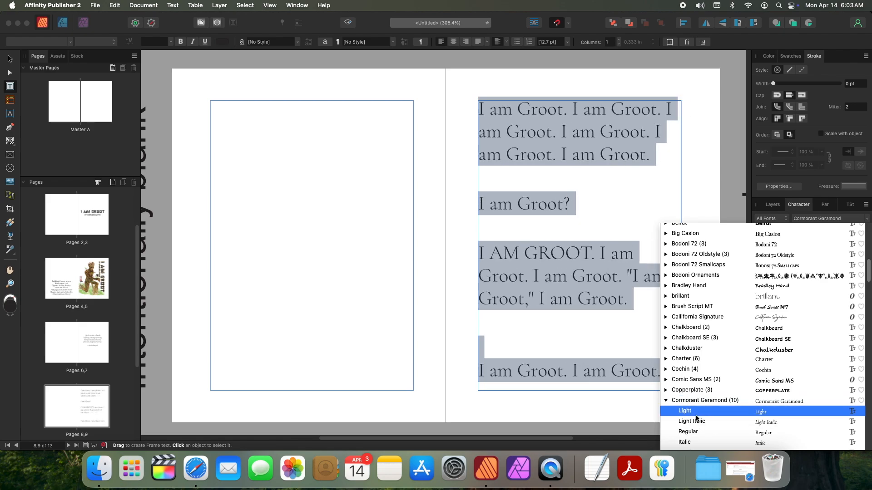
pyautogui.click(667, 402)
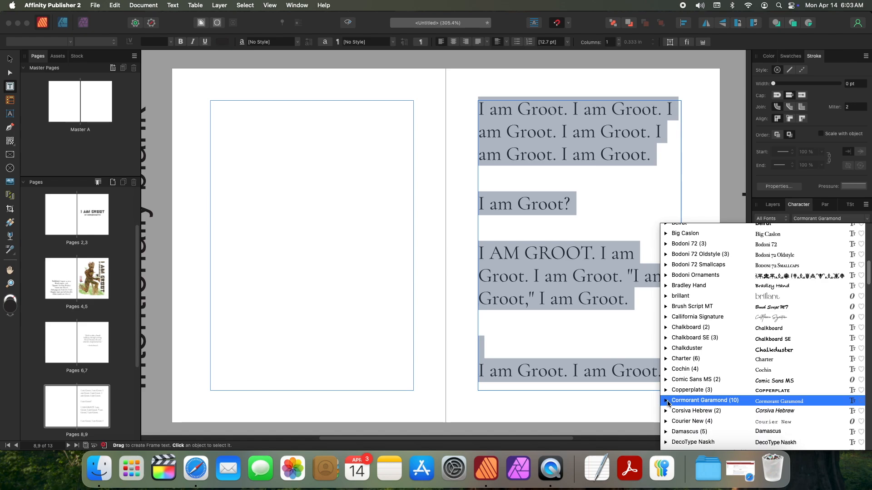
pyautogui.click(717, 401)
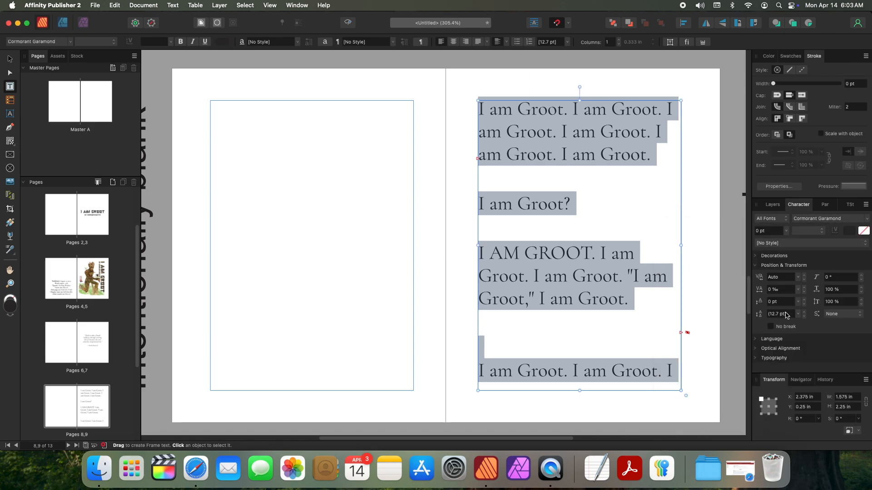
# Step: Set the story text's space before and after paragraphs to 0 pt and justify it with last lines aligned left
pyautogui.click(822, 204)
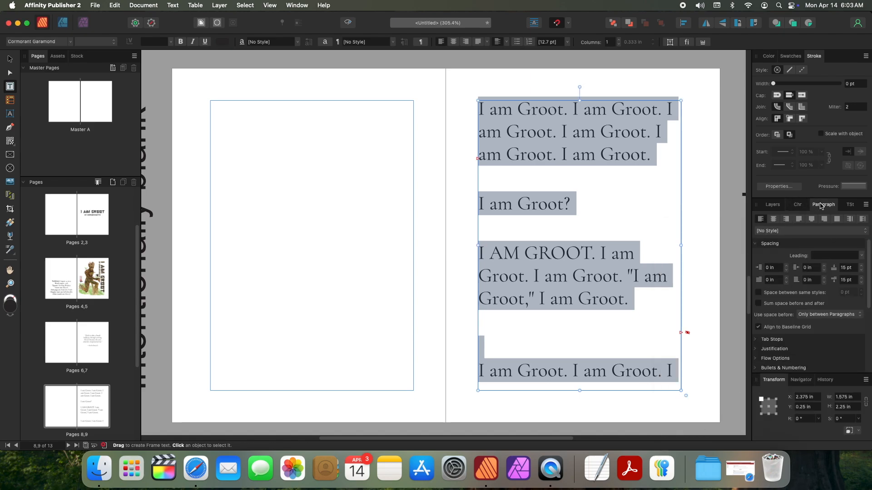
pyautogui.click(852, 269)
pyautogui.write('0')
pyautogui.press('Tab')
pyautogui.press('Tab')
pyautogui.press('Tab')
pyautogui.write('0')
pyautogui.press('Return')
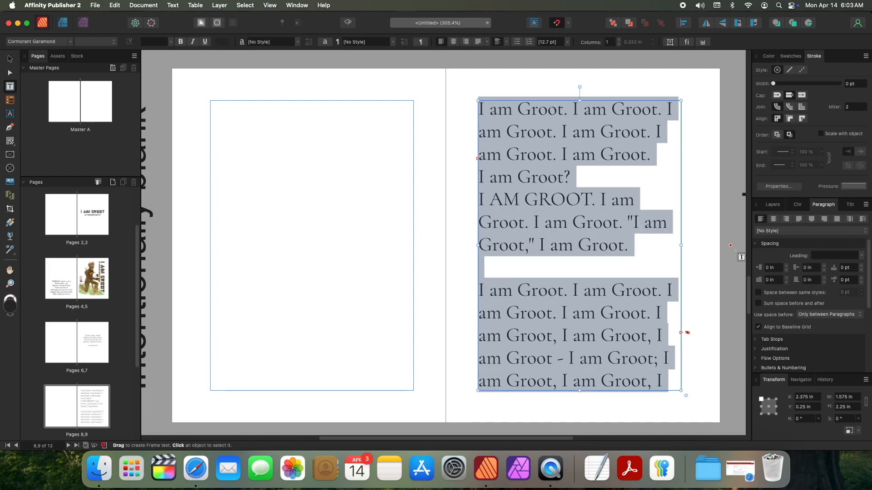
pyautogui.click(800, 219)
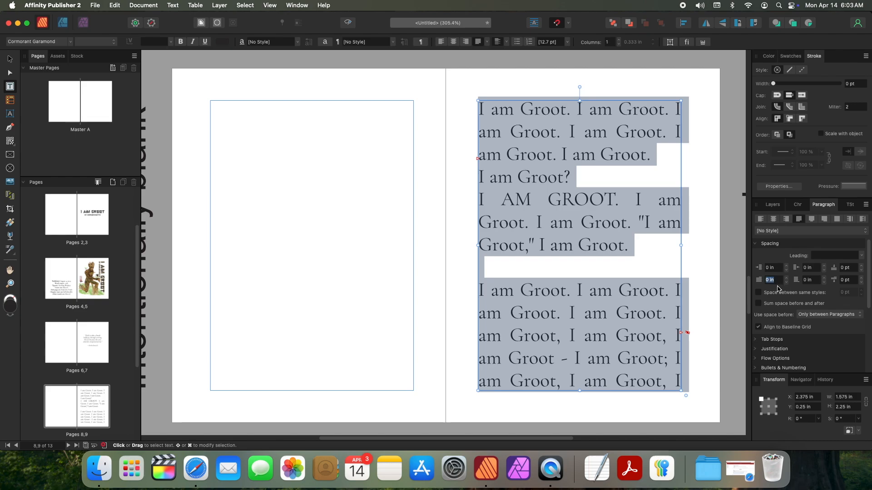
# Step: Set the first-line indent of all the story text to 0.125 in
pyautogui.press('BackSpace')
pyautogui.write('.125 in')
pyautogui.press('Return')
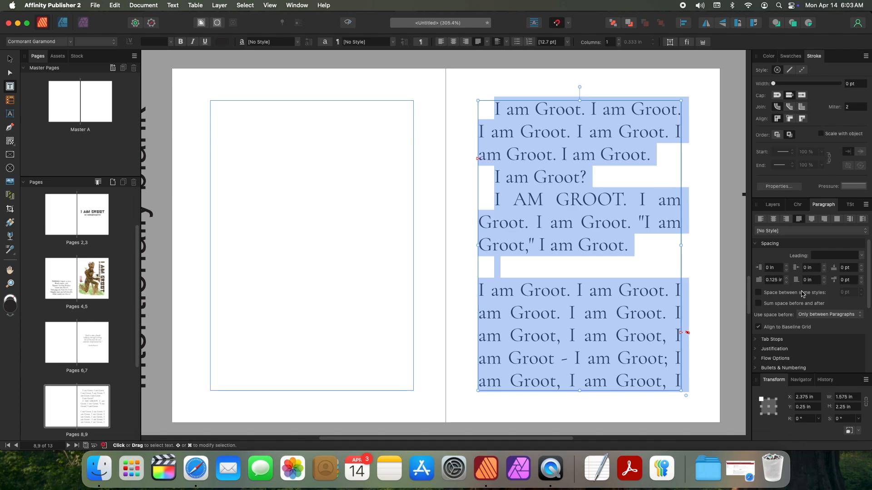
# Step: Try to create a paragraph style named Body from the formatted story text
pyautogui.click(584, 131)
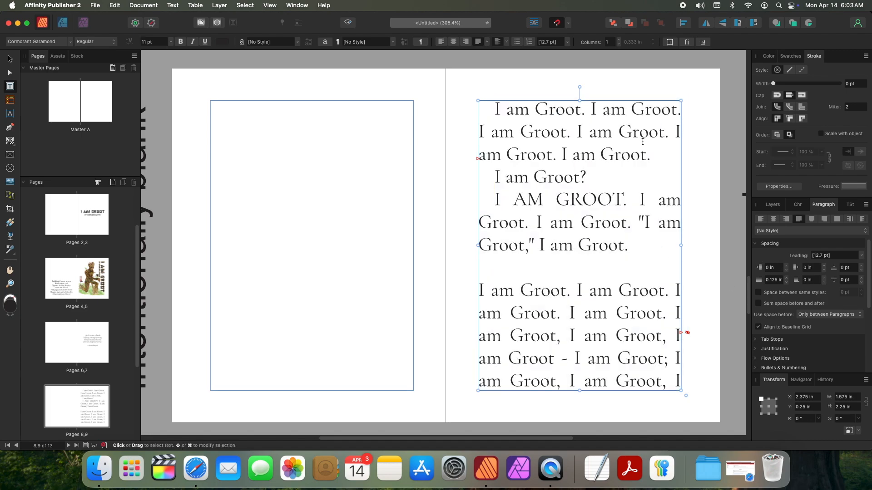
pyautogui.press('super+a')
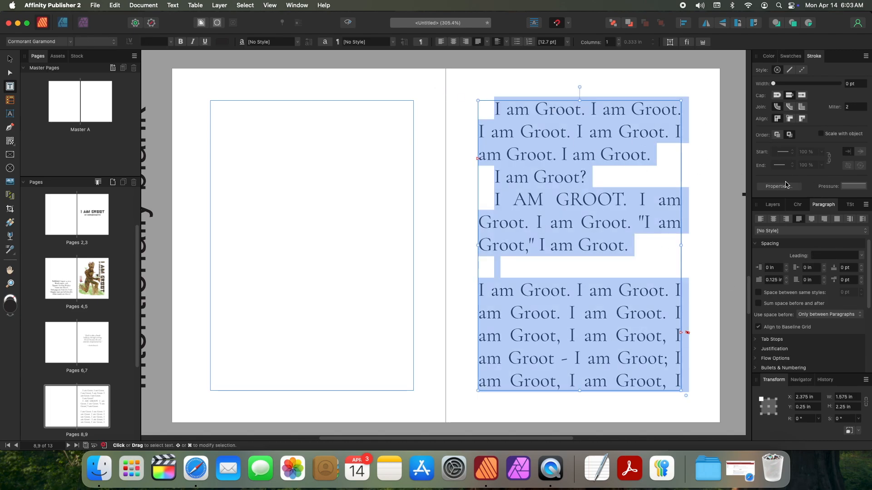
pyautogui.click(850, 204)
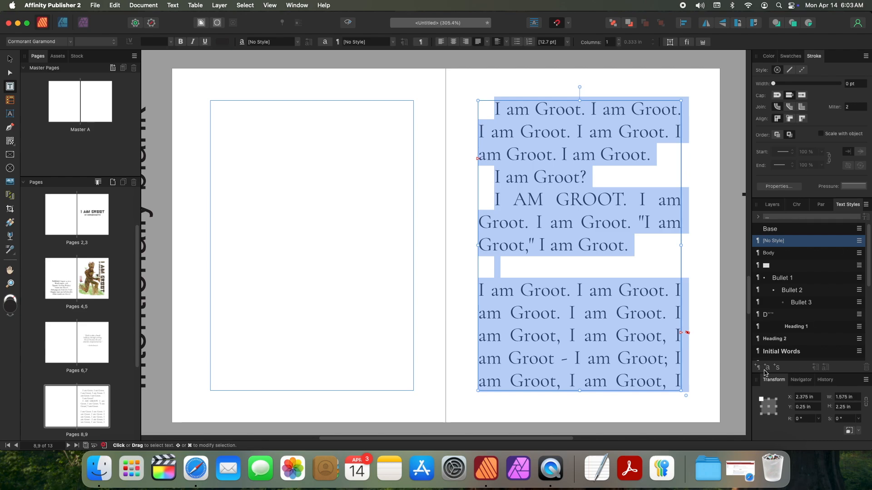
pyautogui.click(757, 368)
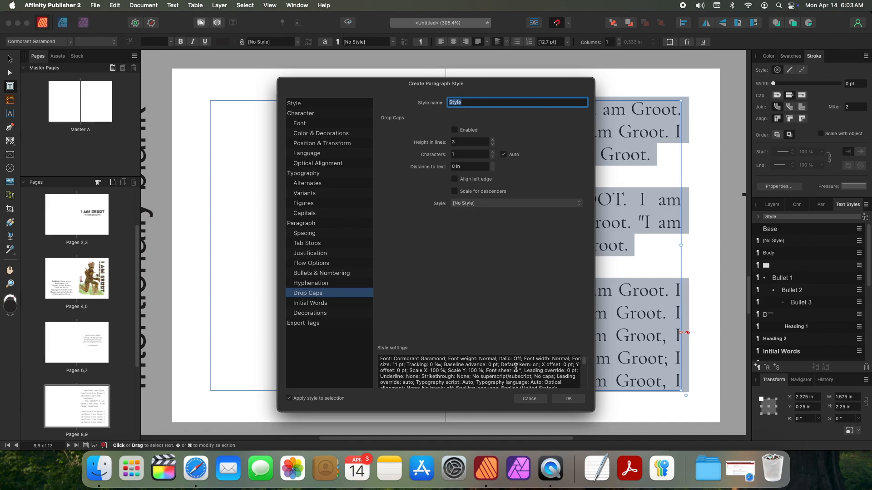
pyautogui.scroll(-10, 516, 367)
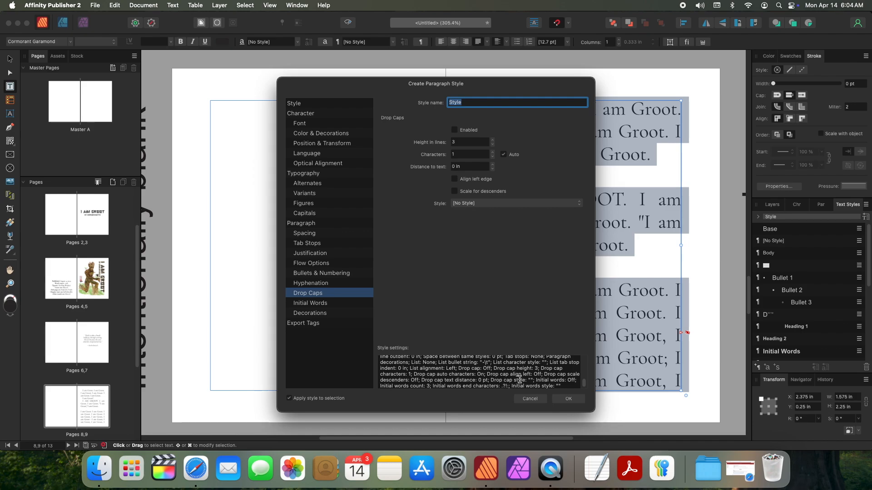
pyautogui.scroll(10, 519, 379)
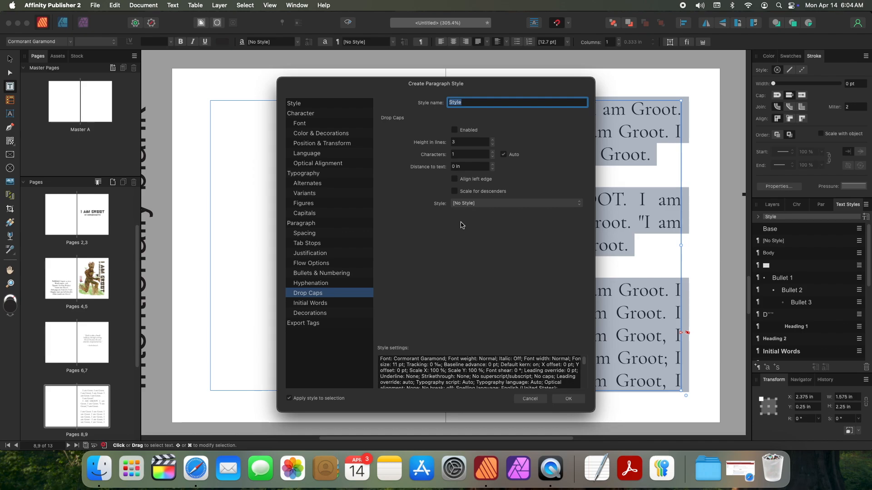
pyautogui.click(468, 144)
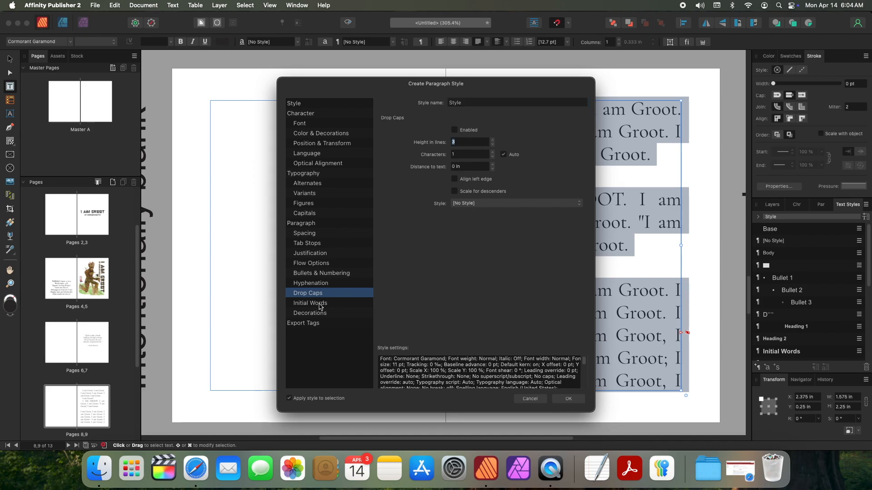
pyautogui.click(315, 107)
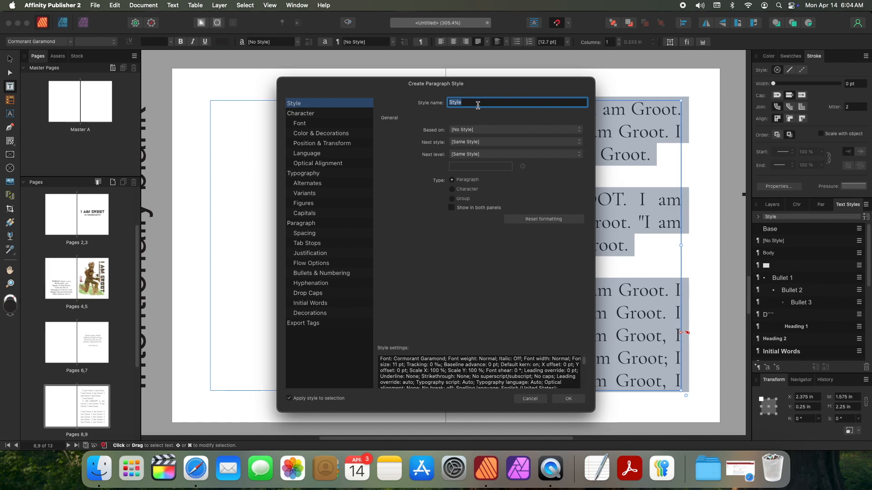
pyautogui.write('Body')
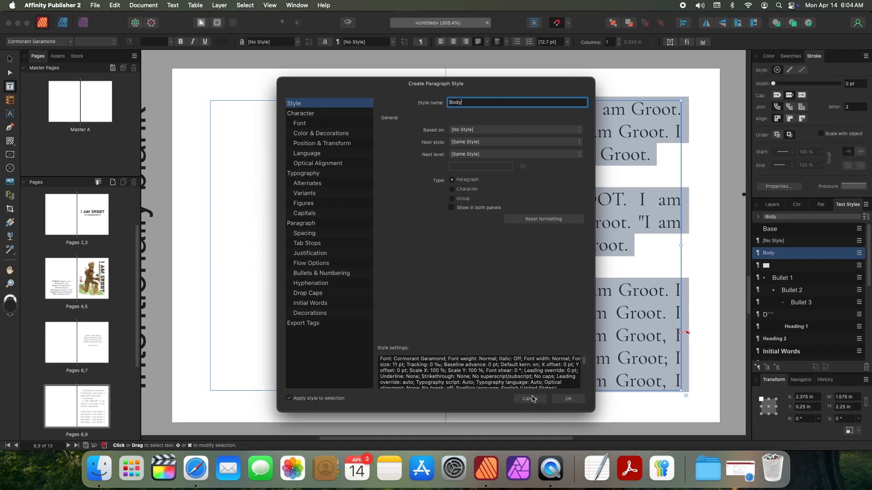
pyautogui.click(584, 398)
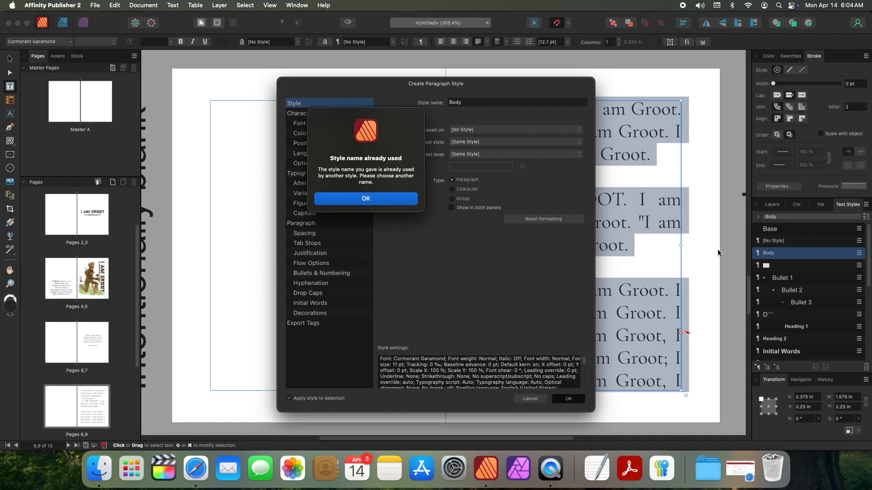
pyautogui.click(338, 197)
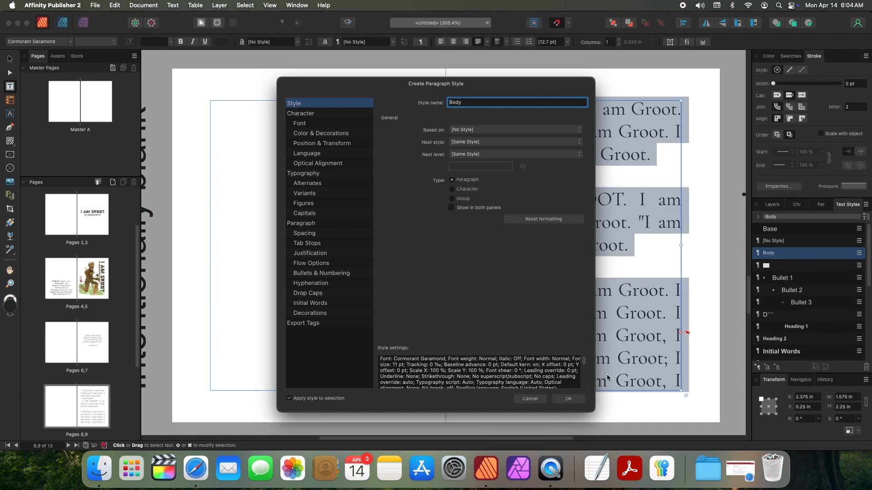
pyautogui.click(555, 399)
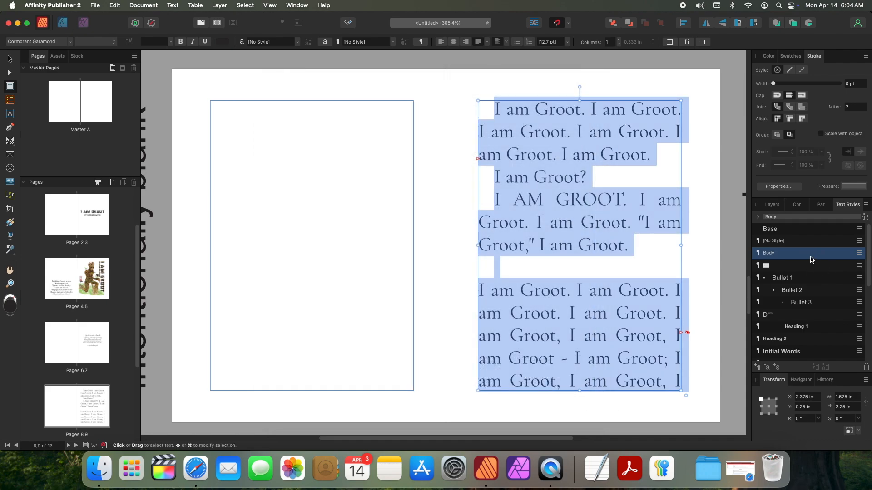
# Step: Update the existing Body paragraph style to match the selected story text's formatting
pyautogui.rightClick(772, 257)
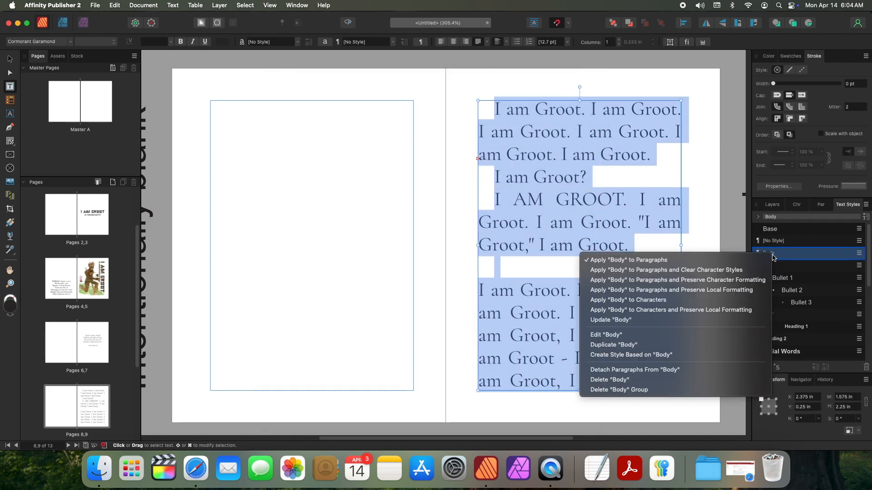
pyautogui.click(693, 320)
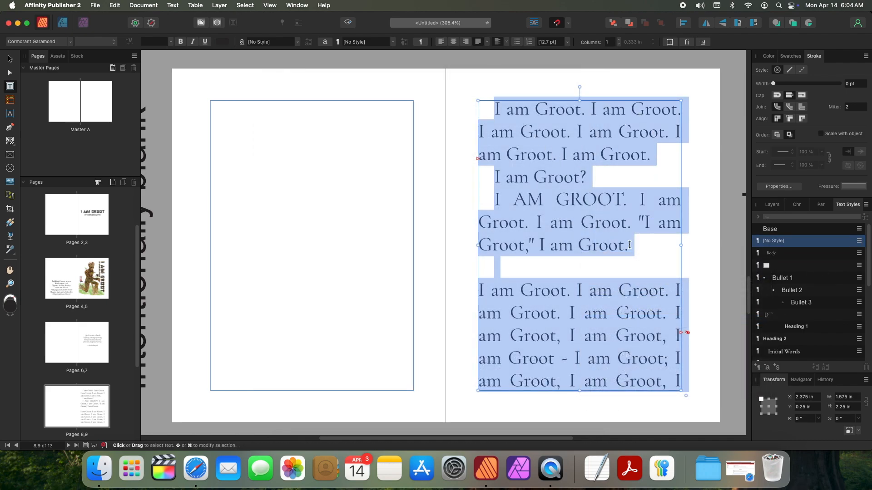
pyautogui.click(521, 265)
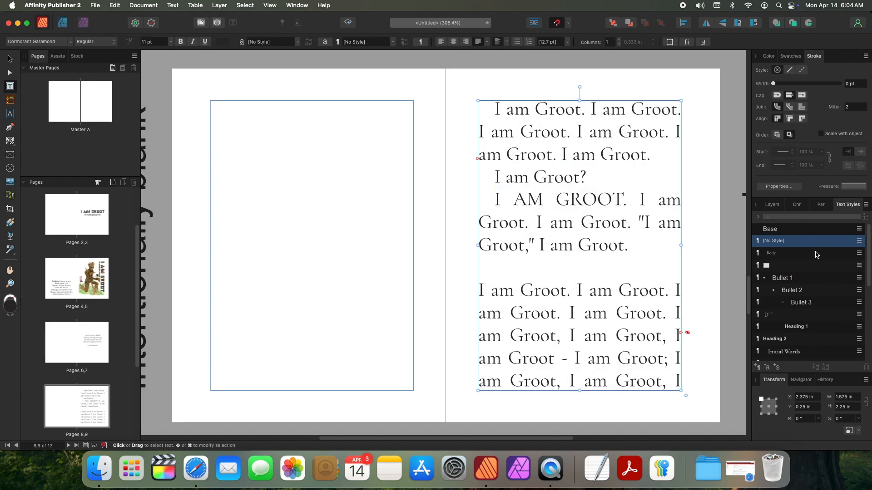
pyautogui.click(613, 225)
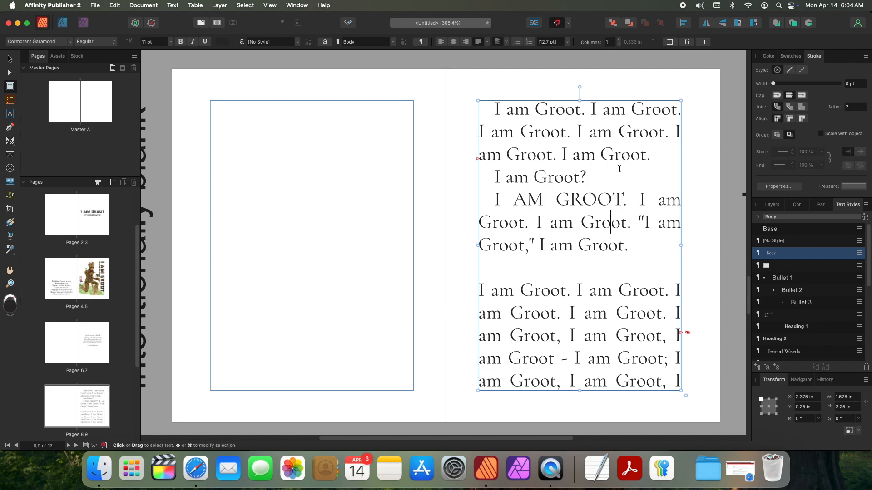
pyautogui.press('super+a')
pyautogui.click(411, 195)
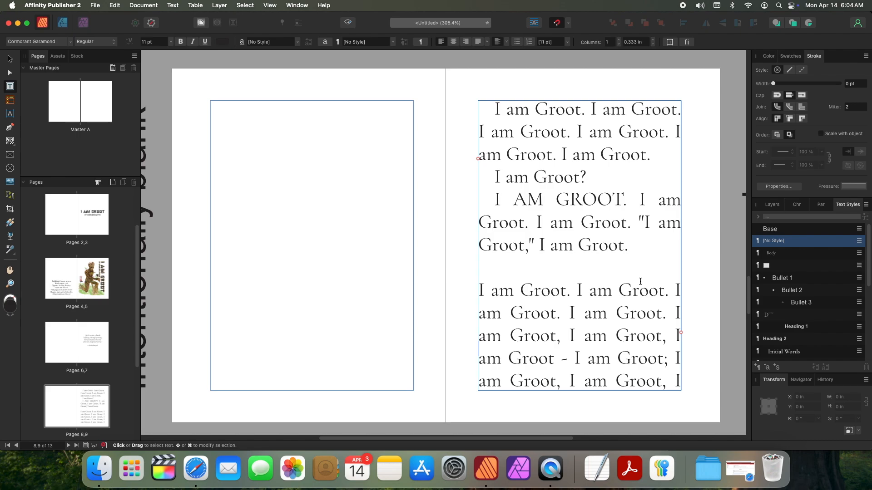
# Step: Change the font of the story's opening letter "I" to Logger
pyautogui.click(506, 111)
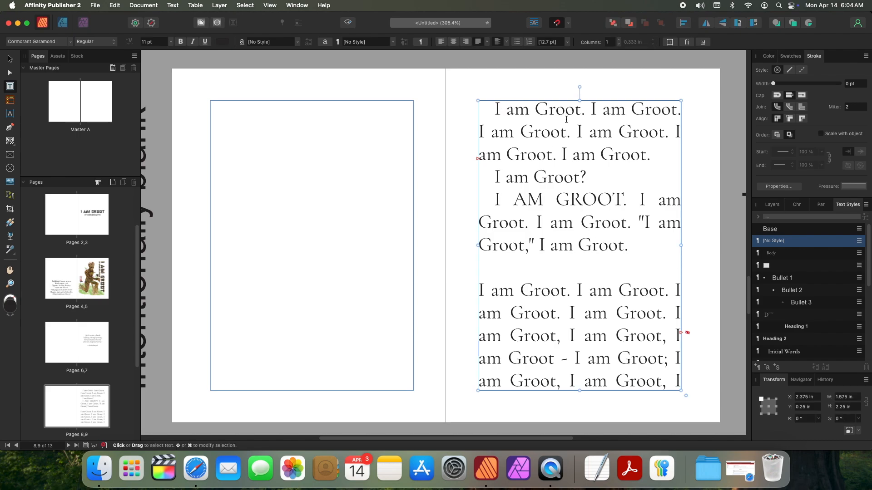
pyautogui.doubleClick(497, 110)
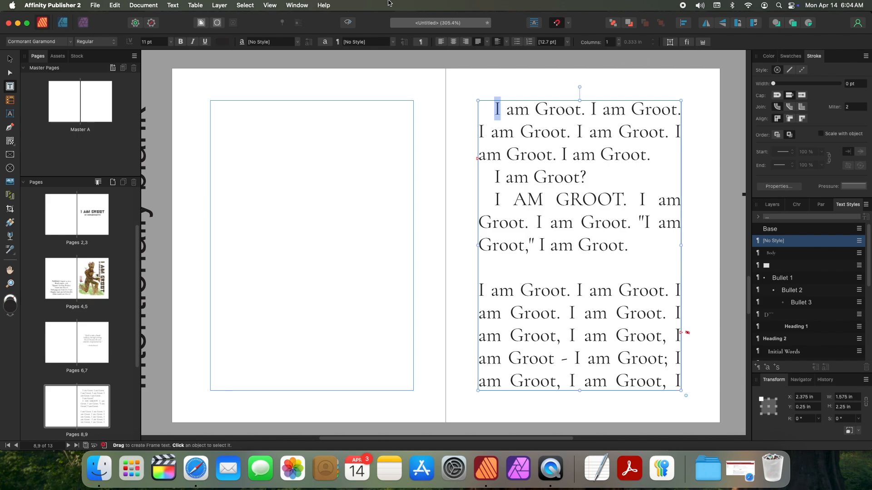
pyautogui.click(37, 41)
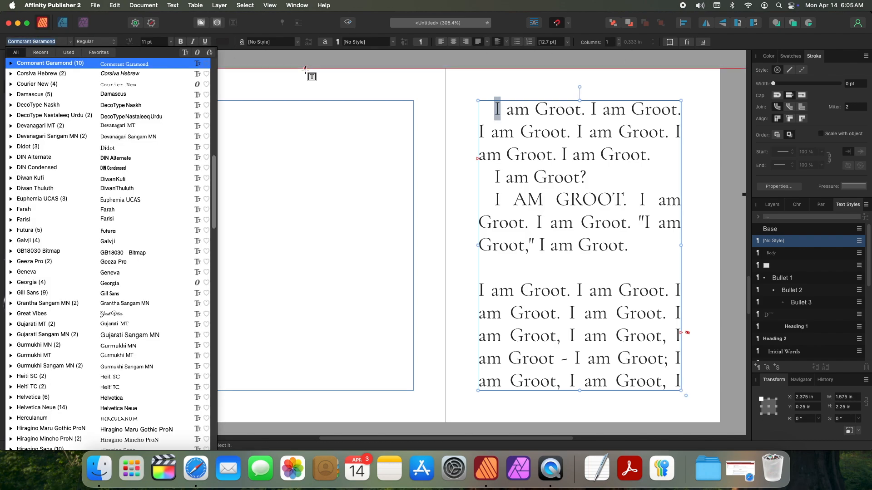
pyautogui.press('BackSpace')
pyautogui.write('logger')
pyautogui.press('Return')
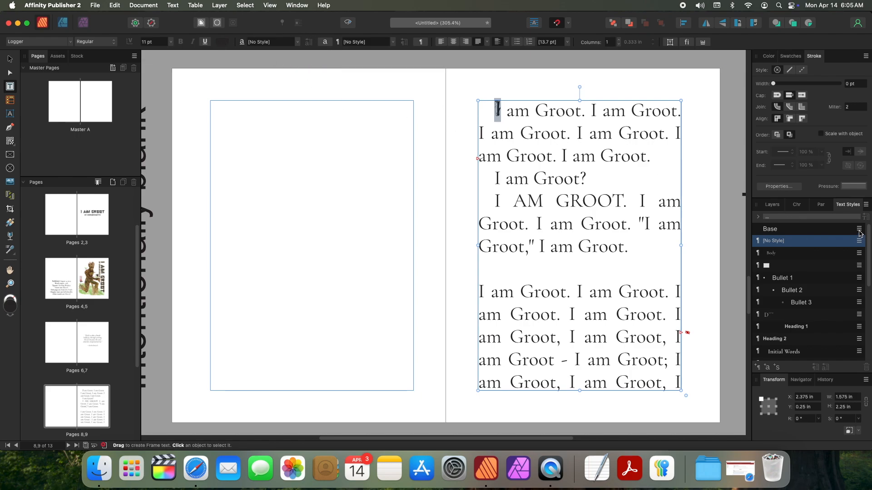
# Step: Set the first-line indent of the story's opening paragraph to 0 in
pyautogui.click(821, 205)
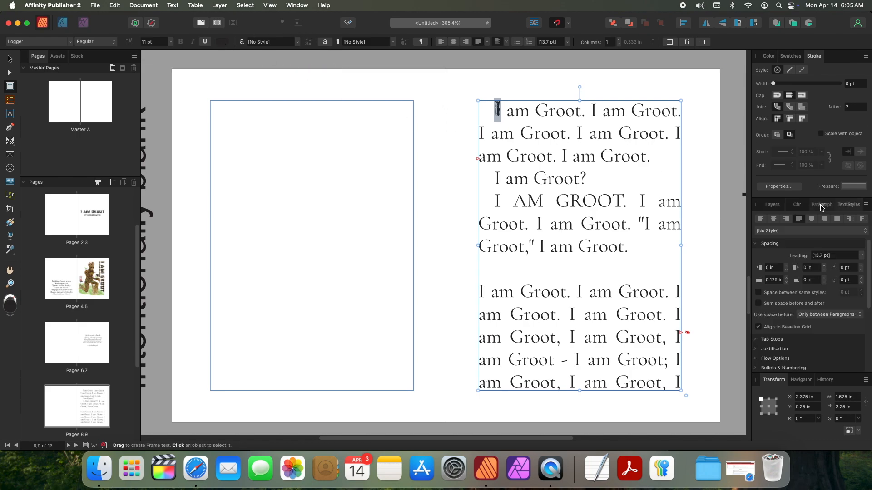
pyautogui.click(775, 281)
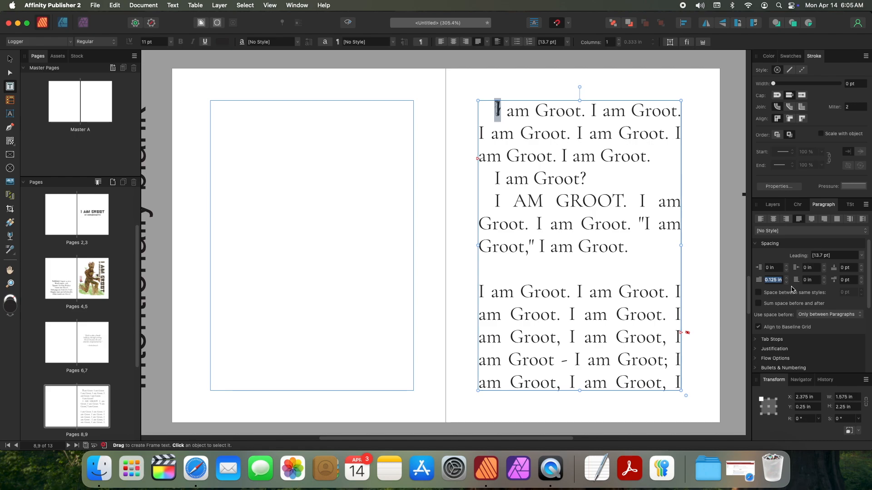
pyautogui.write('0')
pyautogui.press('Return')
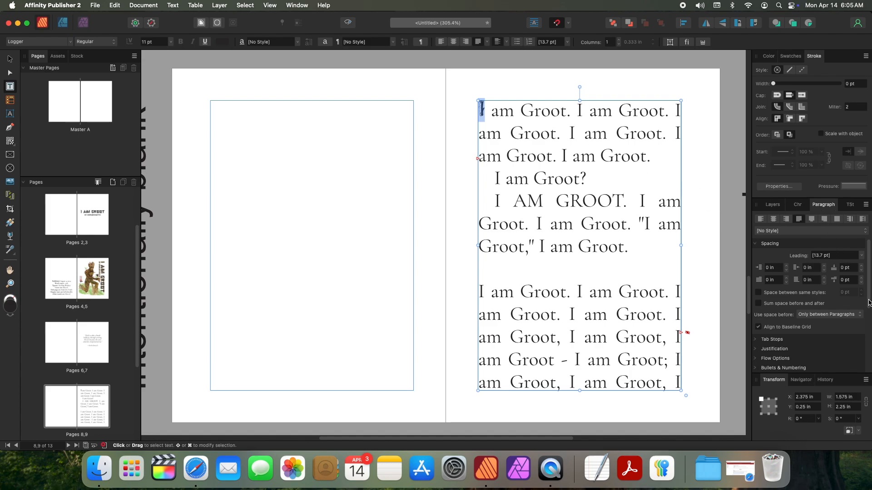
# Step: Enable a drop cap on the story's opening paragraph with a height of 2 lines
pyautogui.moveTo(869, 301); pyautogui.dragTo(868, 346)
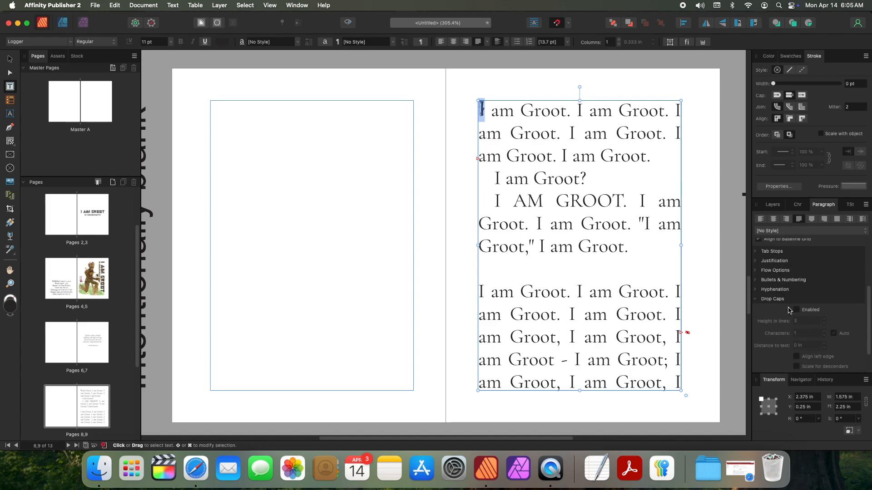
pyautogui.click(797, 310)
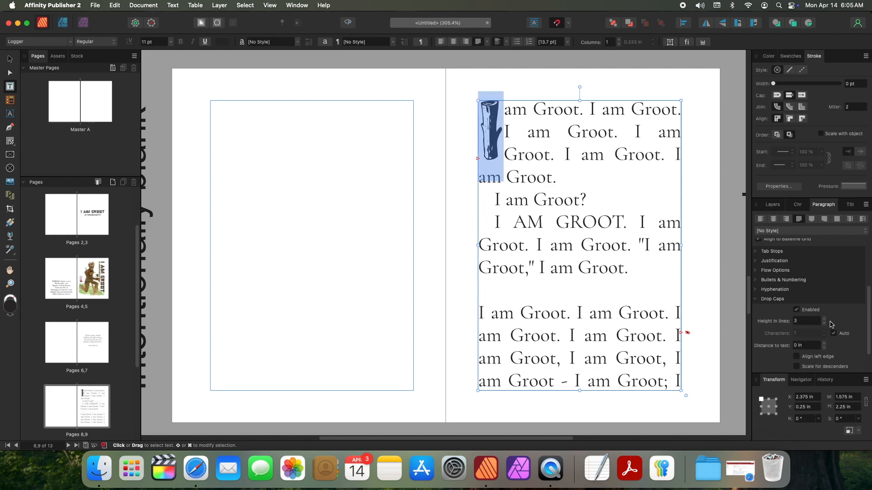
pyautogui.click(824, 324)
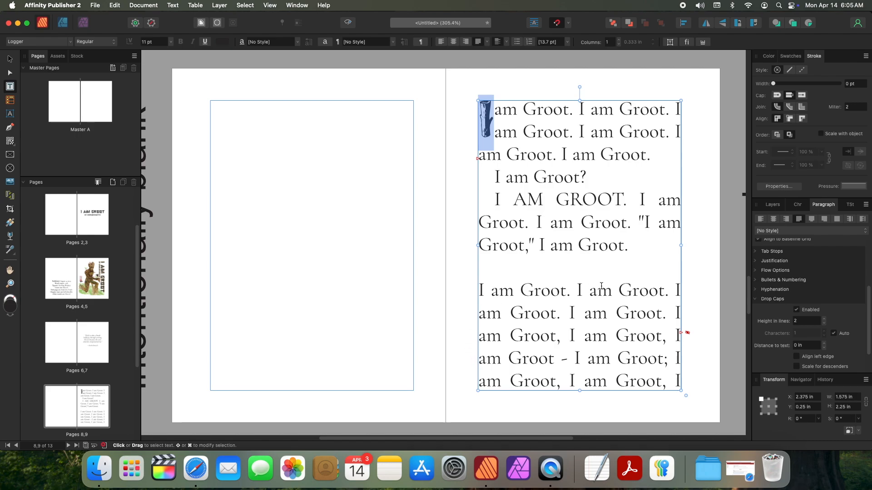
# Step: Set all the story text to 10.25 pt and update the Body paragraph style from the selection
pyautogui.click(581, 156)
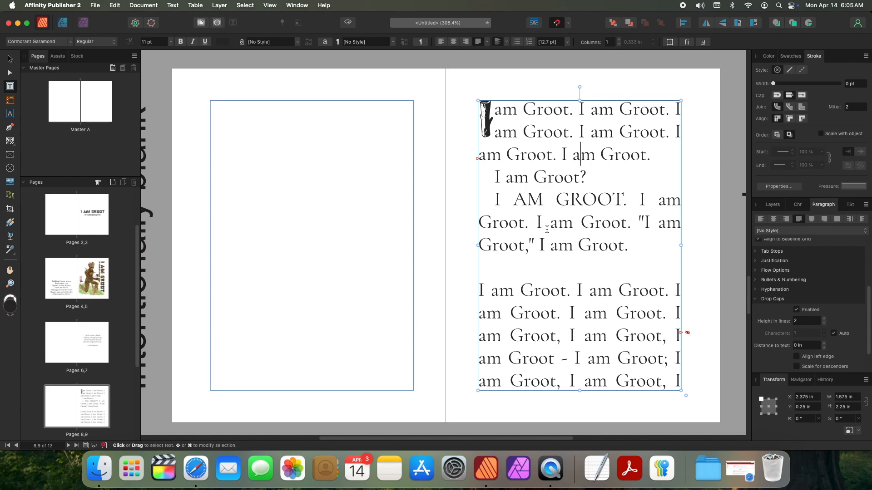
pyautogui.press('super+a')
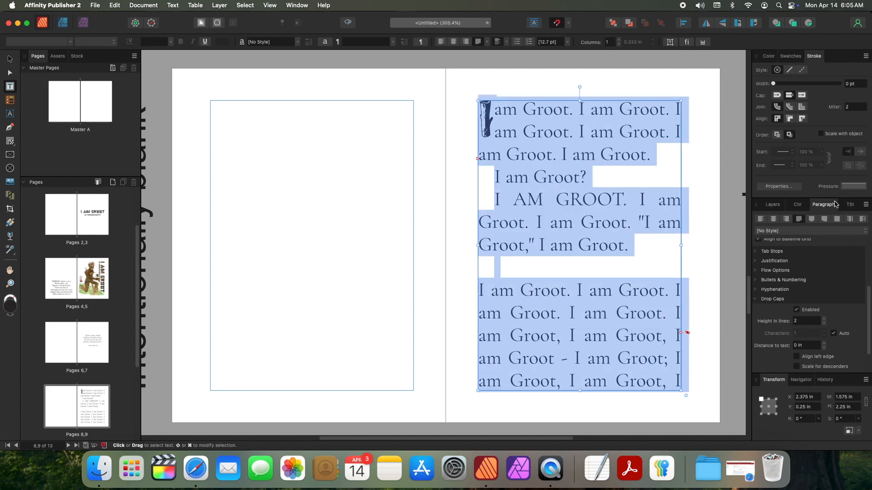
pyautogui.click(848, 205)
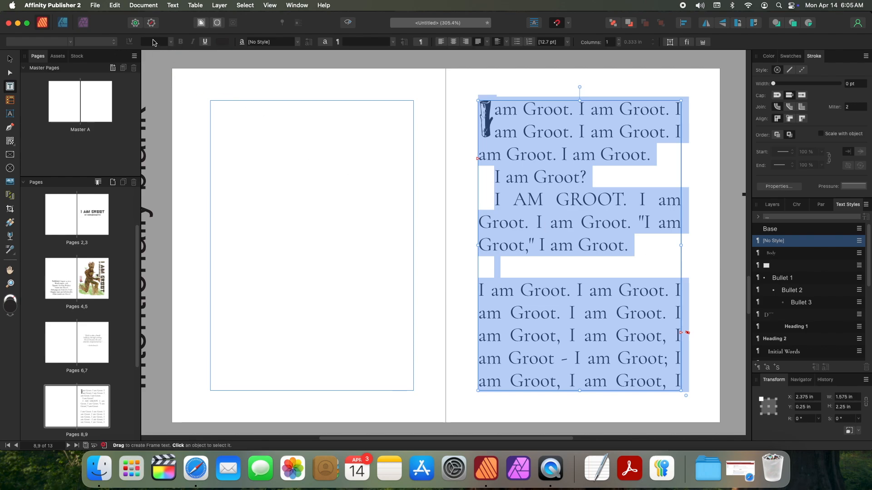
pyautogui.click(172, 45)
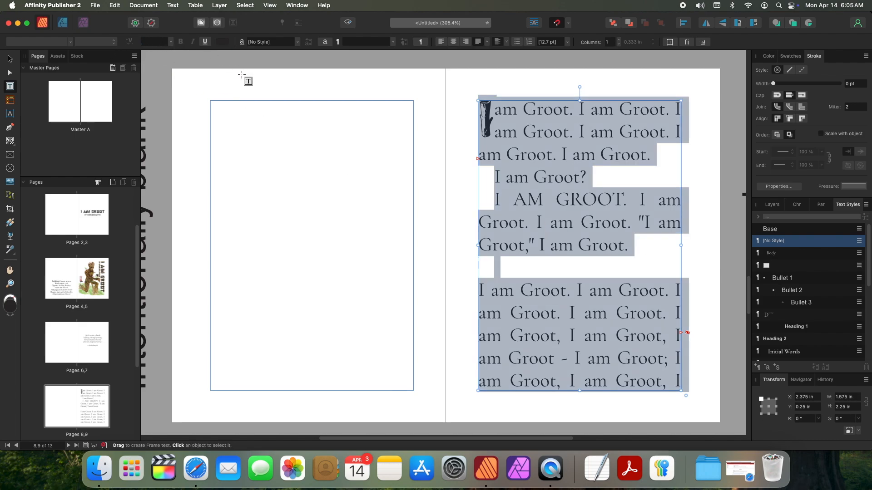
pyautogui.write('10.25')
pyautogui.press('Return')
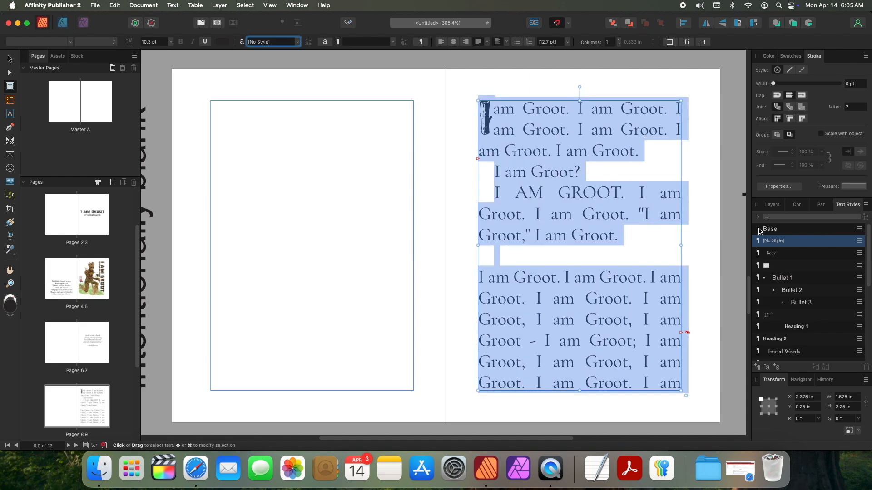
pyautogui.rightClick(798, 255)
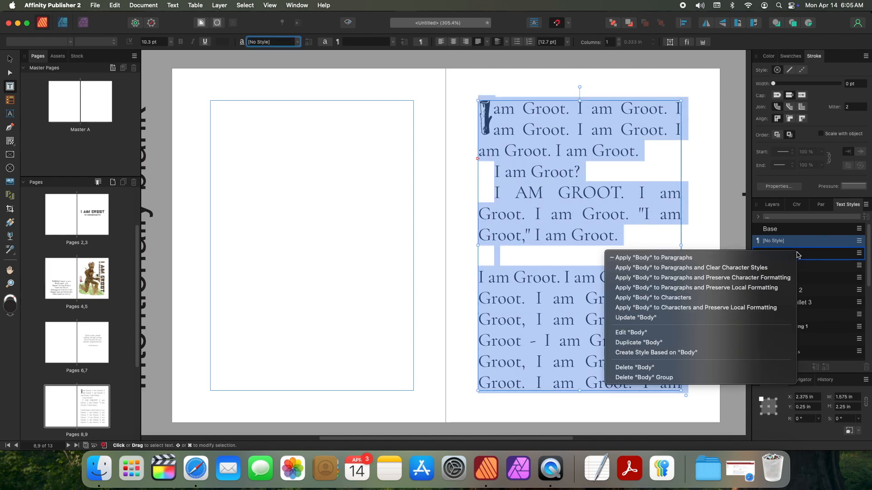
pyautogui.click(699, 316)
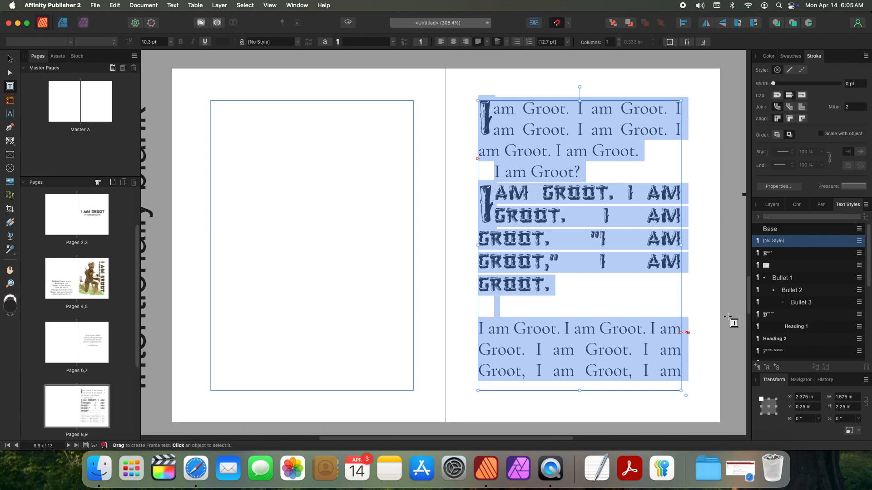
# Step: Undo the last Body style update and update the Body style from the story text starting at the second paragraph
pyautogui.press('super+z')
pyautogui.click(551, 153)
pyautogui.click(552, 168)
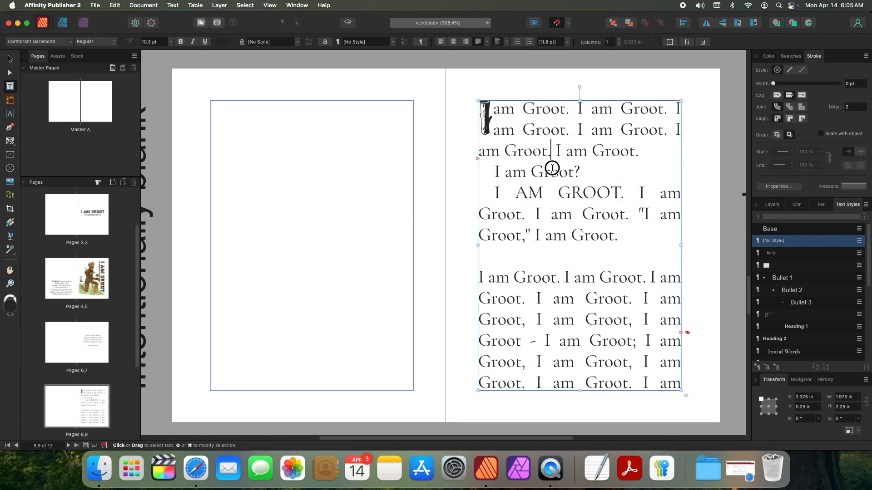
pyautogui.press('shift+super+Left')
pyautogui.press('Left')
pyautogui.hotkey('shift', 'alt', 'Down')
pyautogui.hotkey('shift', 'alt', 'Down')
pyautogui.hotkey('shift', 'alt', 'Down')
pyautogui.hotkey('shift', 'alt', 'Down')
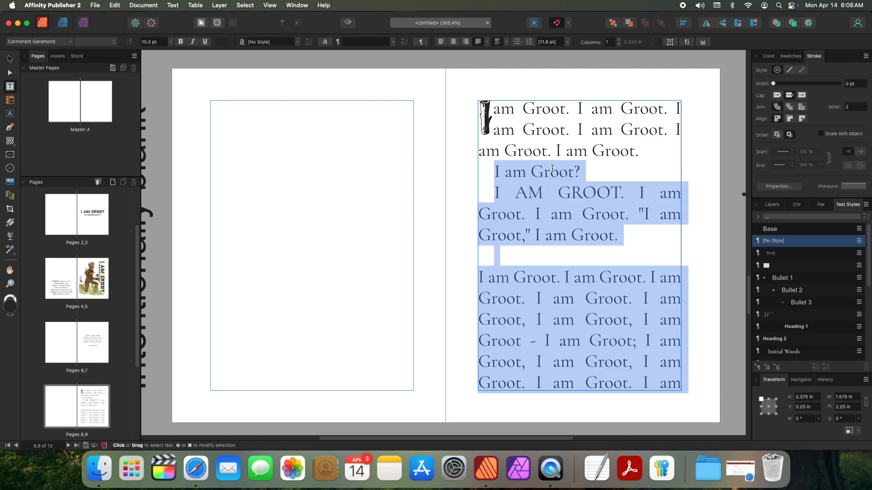
pyautogui.rightClick(786, 254)
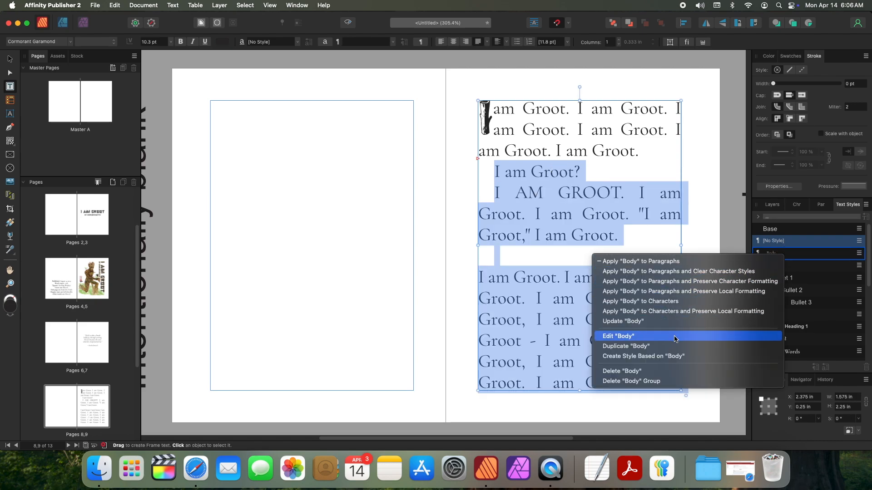
pyautogui.click(673, 321)
pyautogui.click(534, 155)
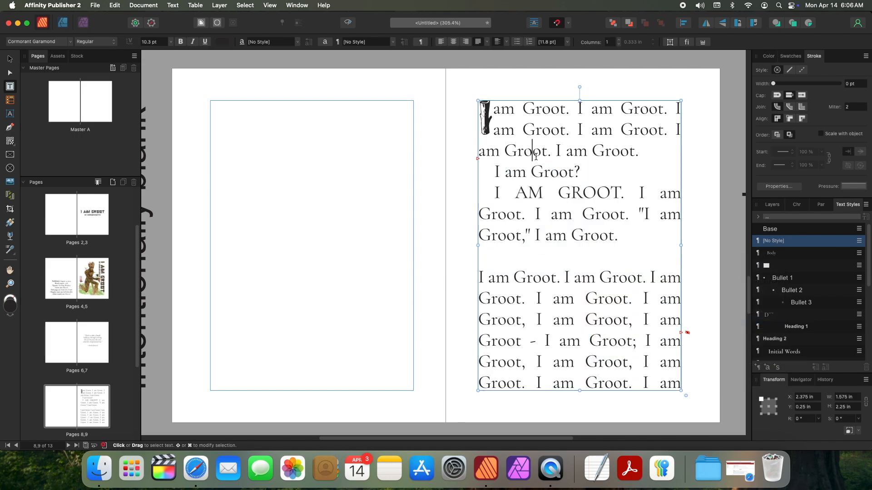
# Step: Set the opening paragraph's drop cap distance to text to 0.03 in
pyautogui.doubleClick(489, 107)
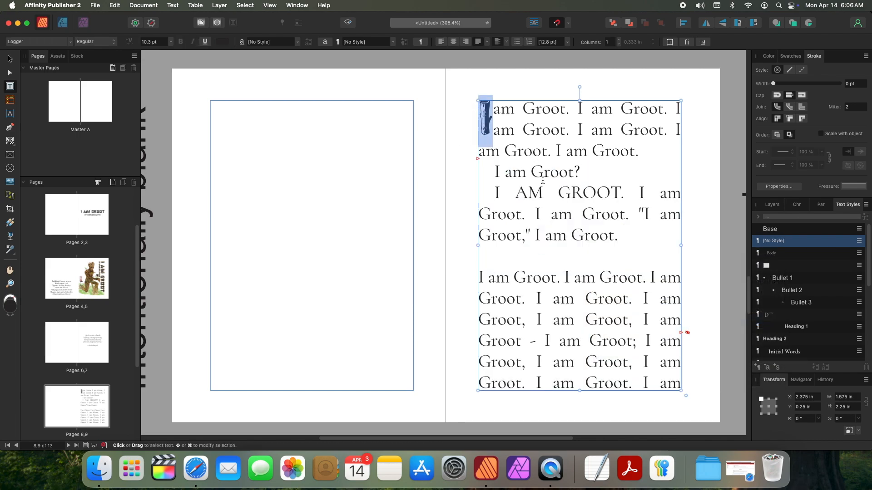
pyautogui.click(820, 205)
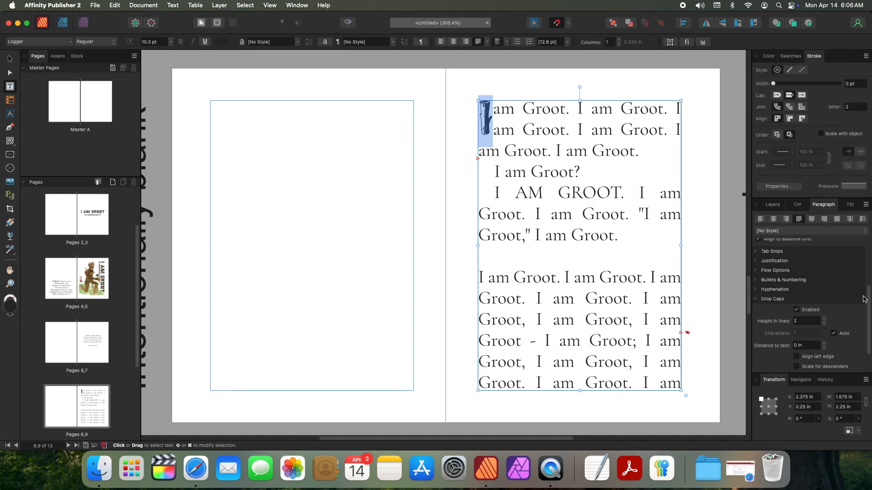
pyautogui.scroll(-3, 869, 298)
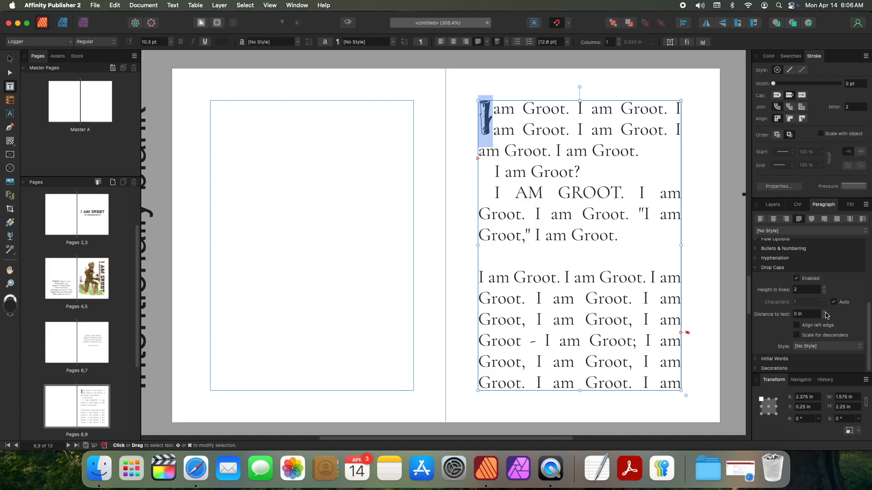
pyautogui.click(824, 313)
pyautogui.click(824, 312)
pyautogui.click(824, 313)
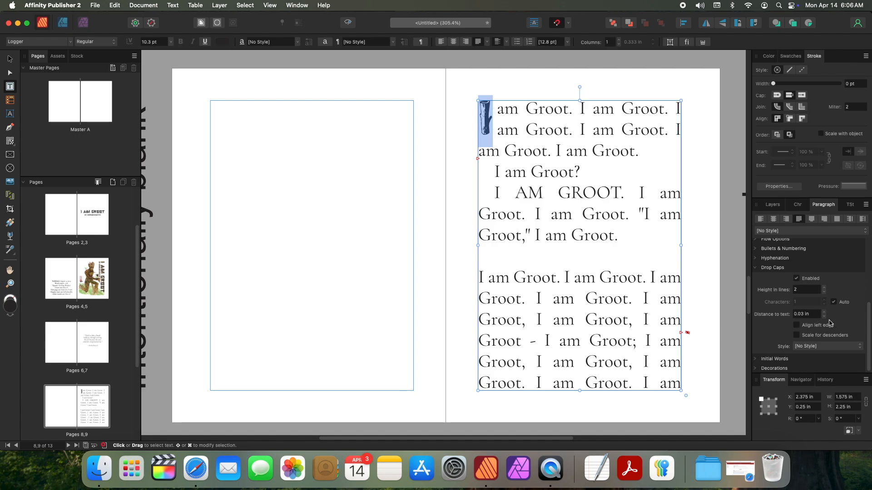
pyautogui.click(825, 317)
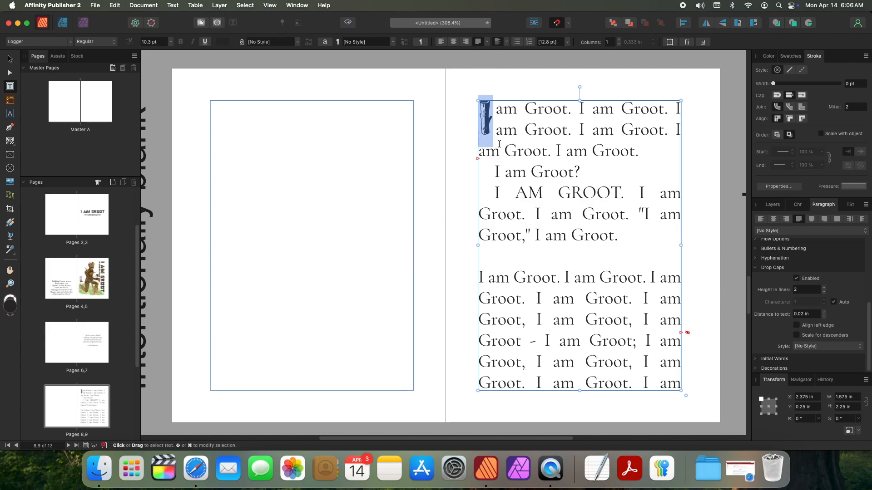
pyautogui.click(825, 312)
pyautogui.click(504, 128)
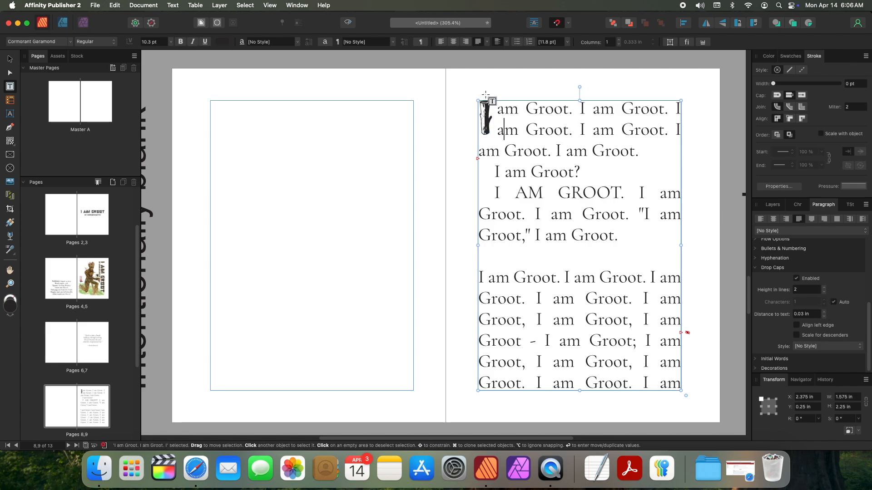
# Step: Try a drop cap distance to text of 0.04 in and undo the change
pyautogui.doubleClick(486, 116)
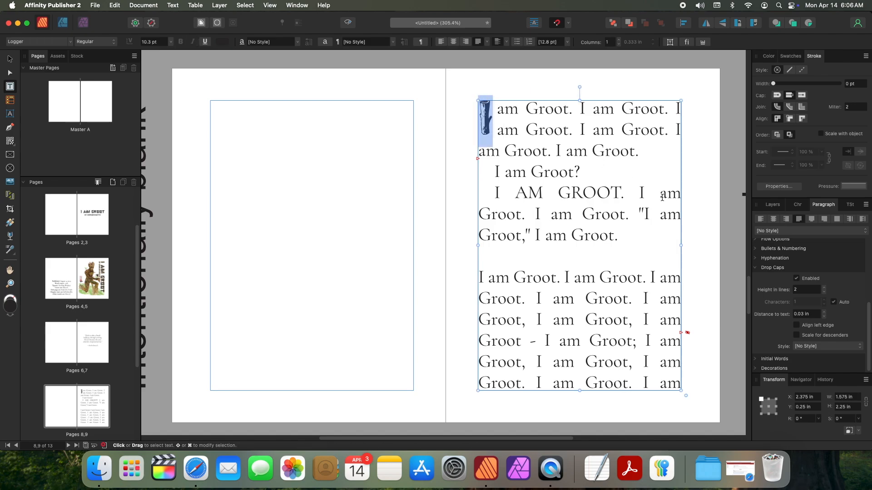
pyautogui.click(824, 313)
pyautogui.click(614, 130)
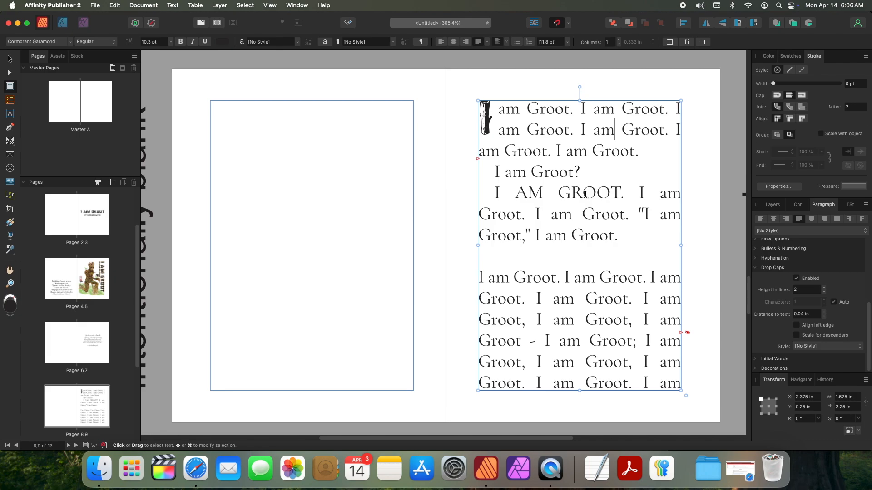
pyautogui.press('super+z')
pyautogui.press('super+z')
pyautogui.press('super+z')
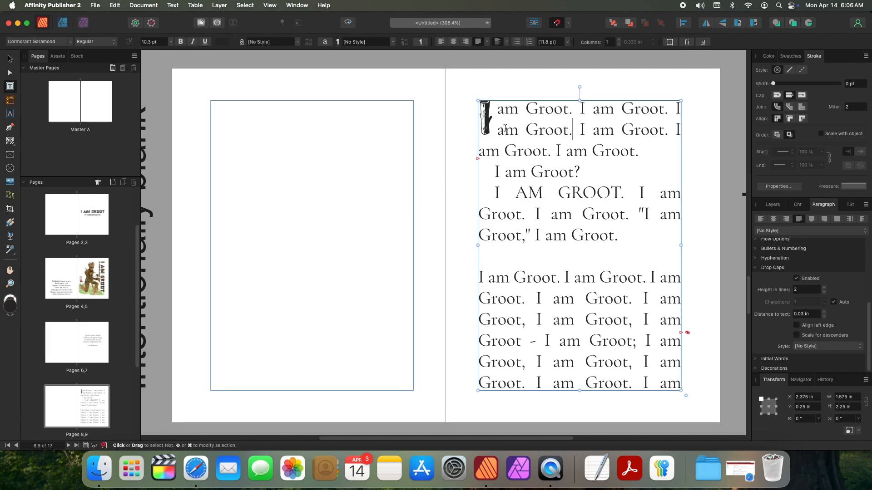
# Step: Copy the vertical "I AM GROOT" title from the title page artwork on pages 4,5
pyautogui.doubleClick(481, 113)
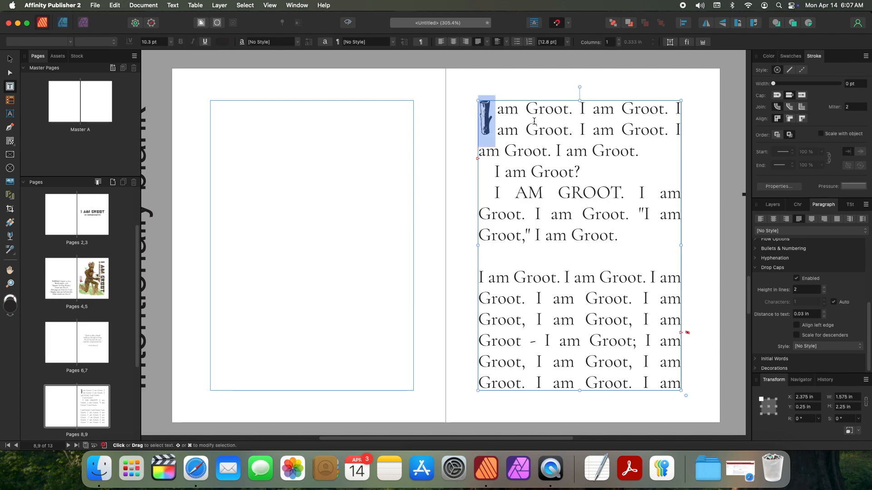
pyautogui.scroll(-1, 535, 122)
pyautogui.scroll(3, 543, 128)
pyautogui.press('Escape')
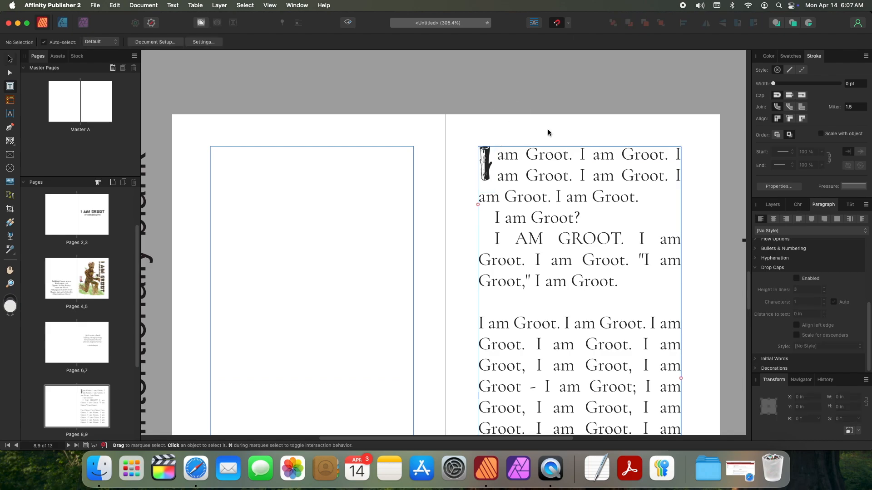
pyautogui.scroll(-3, 548, 133)
pyautogui.scroll(15, 547, 134)
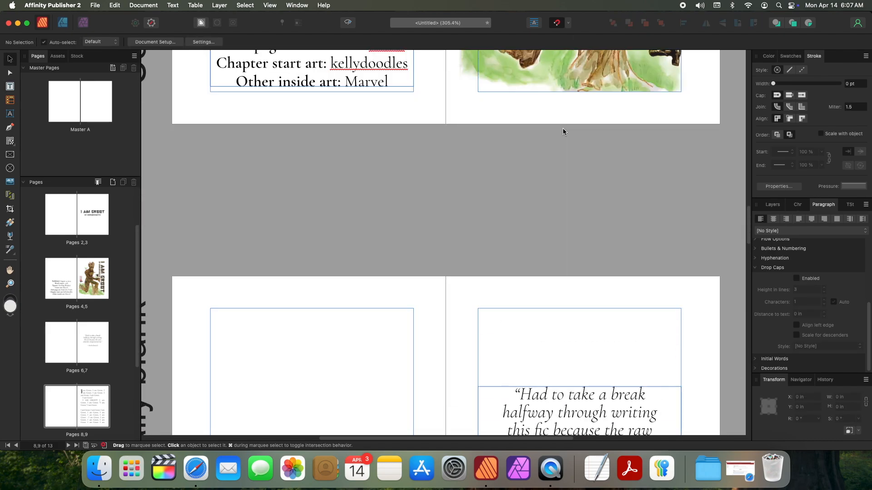
pyautogui.scroll(5, 563, 132)
pyautogui.click(673, 107)
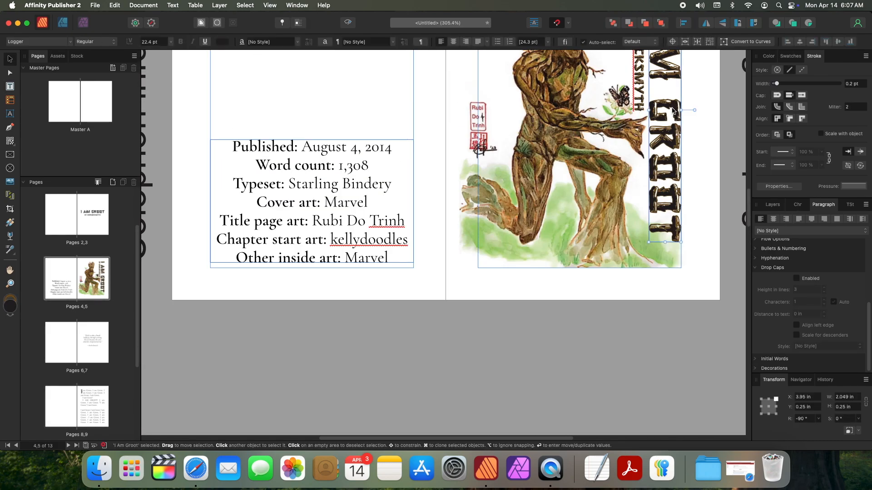
# Step: Paste the vertical title onto the pages 8,9 spread and move it off the story text to the facing blank page
pyautogui.scroll(-12, 652, 123)
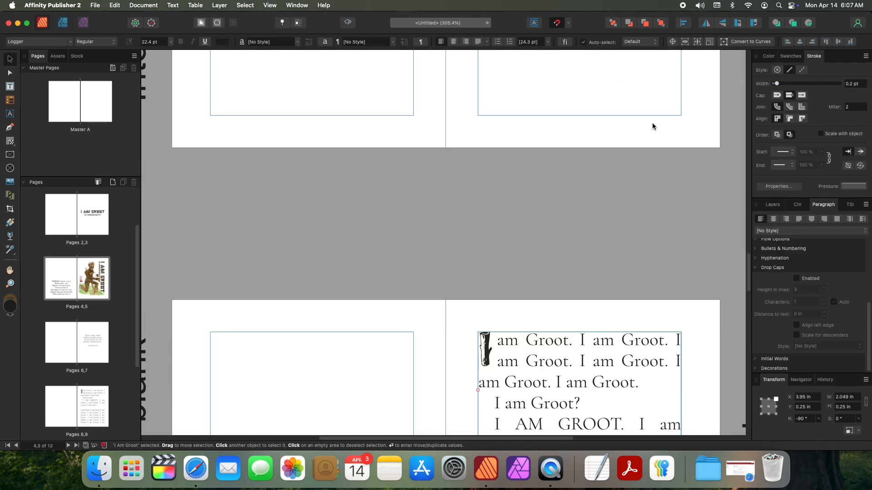
pyautogui.scroll(-5, 652, 127)
pyautogui.scroll(-3, 454, 236)
pyautogui.press('super+v')
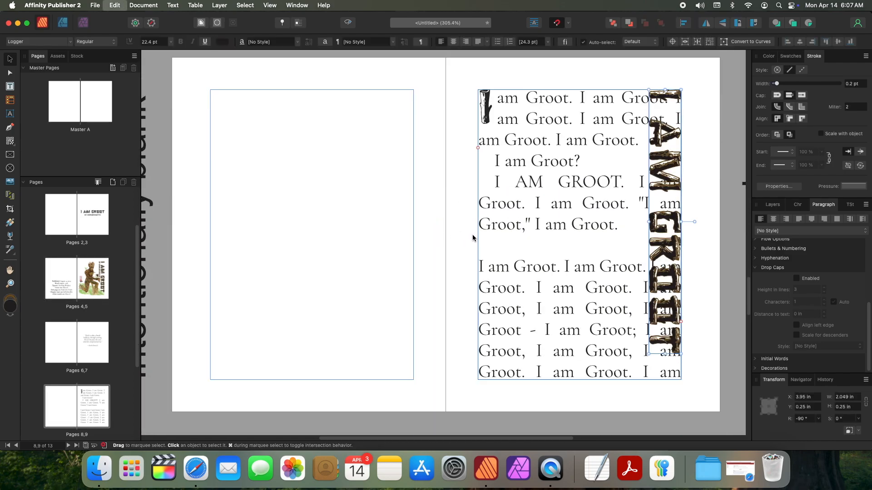
pyautogui.moveTo(672, 201); pyautogui.dragTo(420, 200)
pyautogui.click(474, 126)
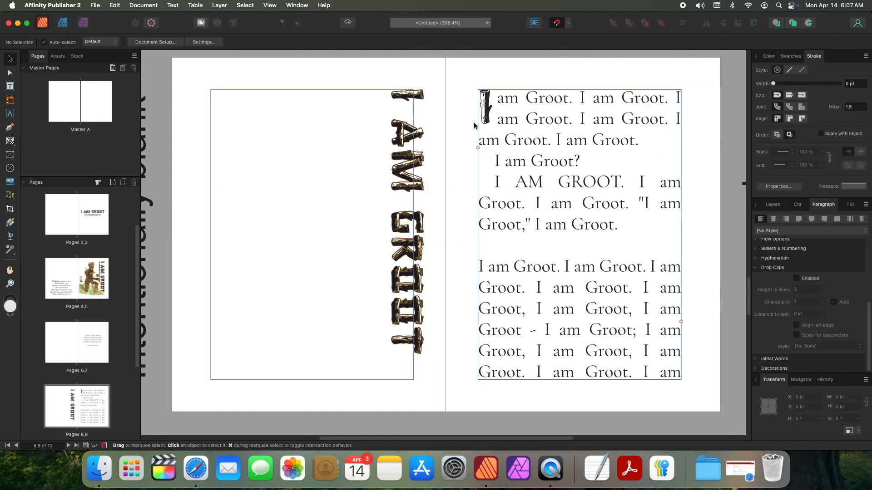
# Step: Use the Style Picker to apply the pasted title's formatting to the drop cap "I", and delete the pasted title
pyautogui.press('t')
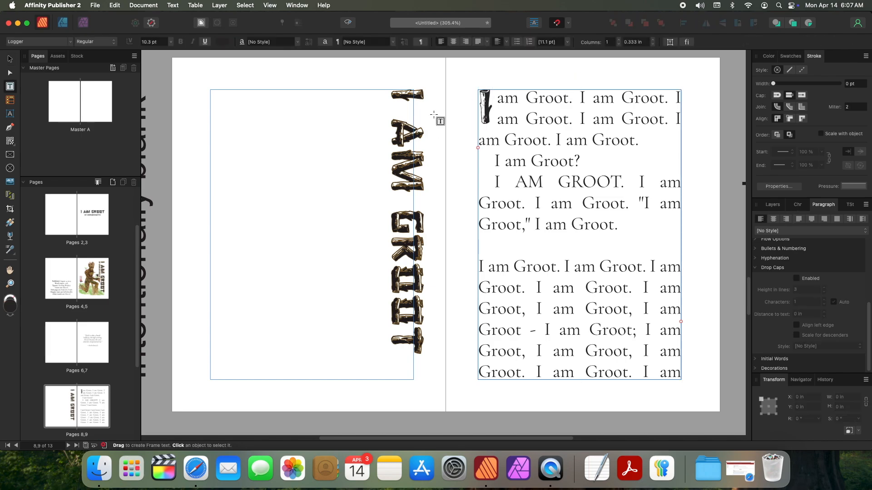
pyautogui.press('v')
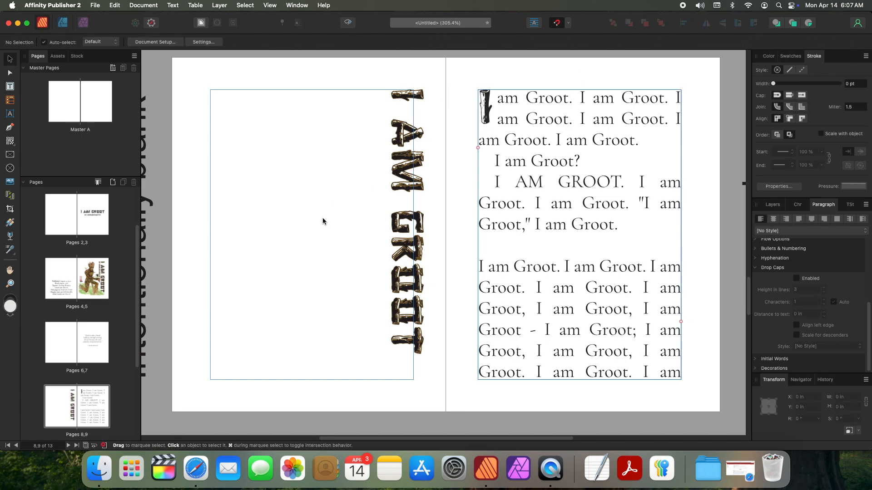
pyautogui.press('i')
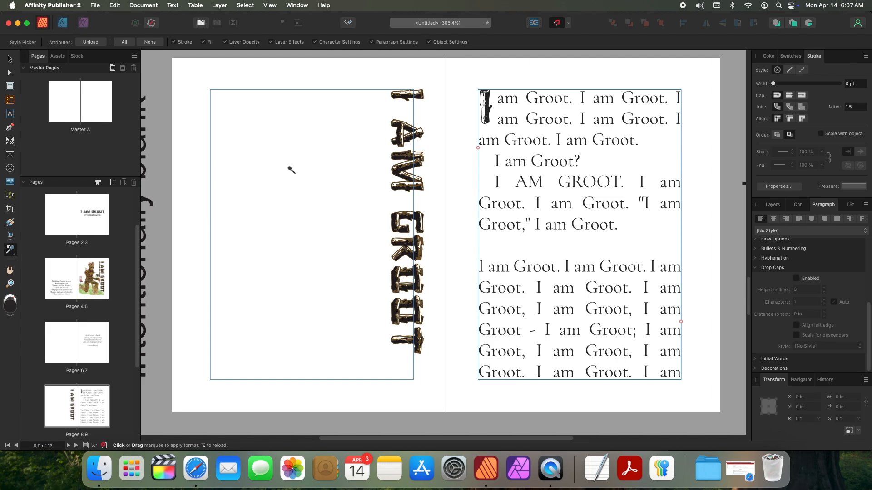
pyautogui.press('alt')
pyautogui.press('alt')
pyautogui.keyDown('alt'); pyautogui.click(403, 164); pyautogui.keyUp('alt')
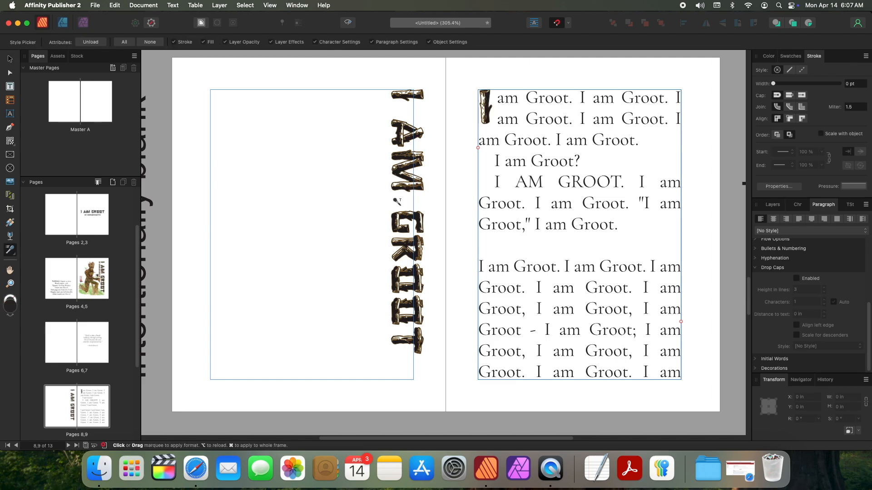
pyautogui.press('alt')
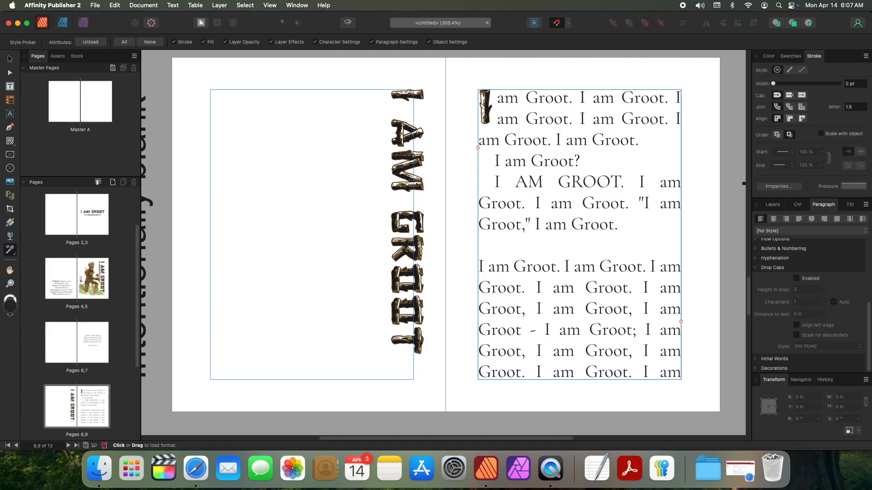
pyautogui.click(400, 184)
pyautogui.click(481, 94)
pyautogui.press('v')
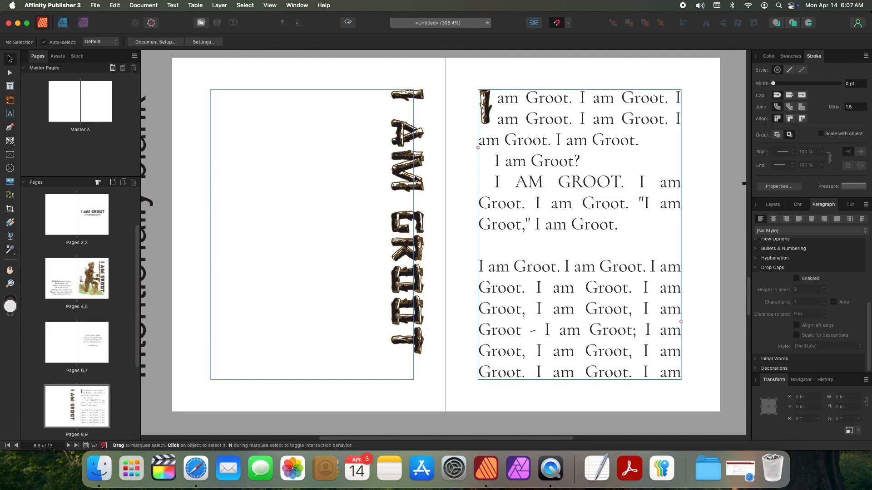
pyautogui.click(420, 209)
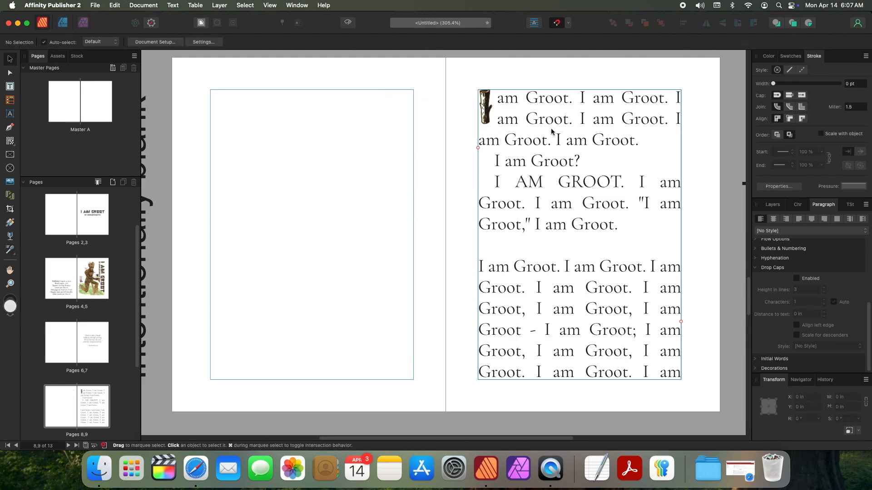
# Step: Replace the single blank line after "Groot," I am Groot." with two blank lines before the following paragraph
pyautogui.doubleClick(582, 256)
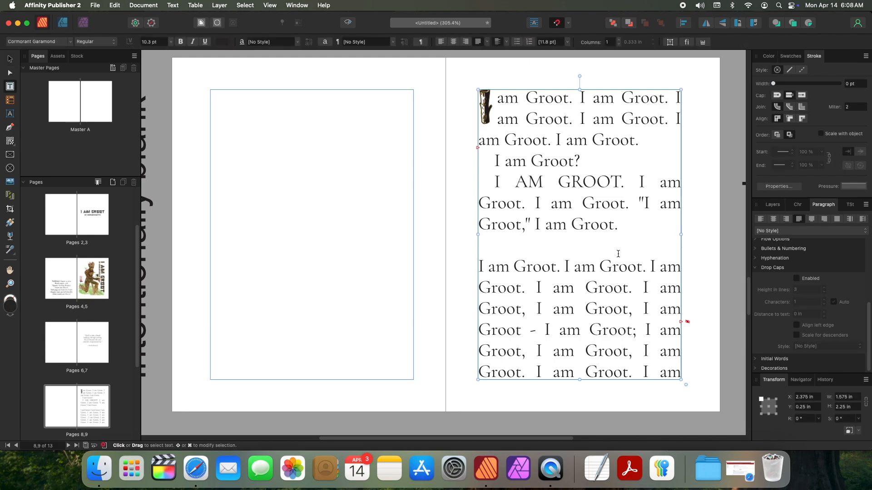
pyautogui.press('Delete')
pyautogui.press('Return')
pyautogui.press('Return')
pyautogui.click(446, 259)
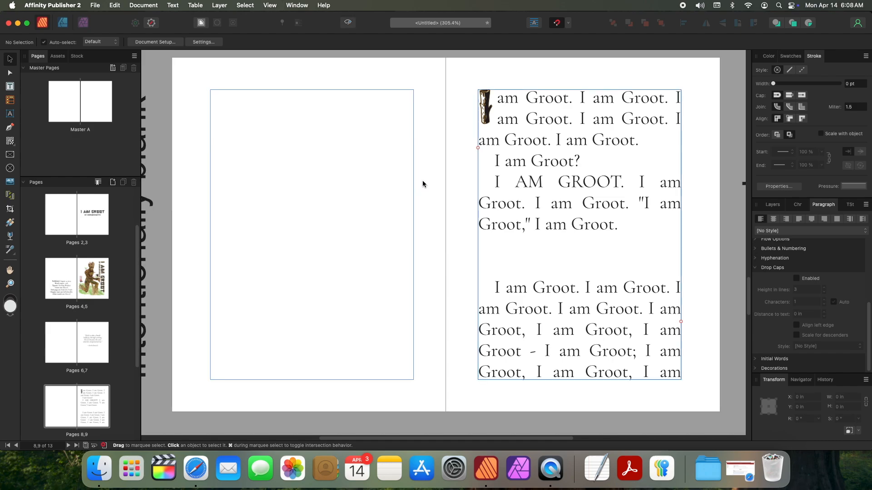
# Step: Create a character style named "Dropkitty" from the formatted drop cap and apply it to the letter
pyautogui.doubleClick(492, 108)
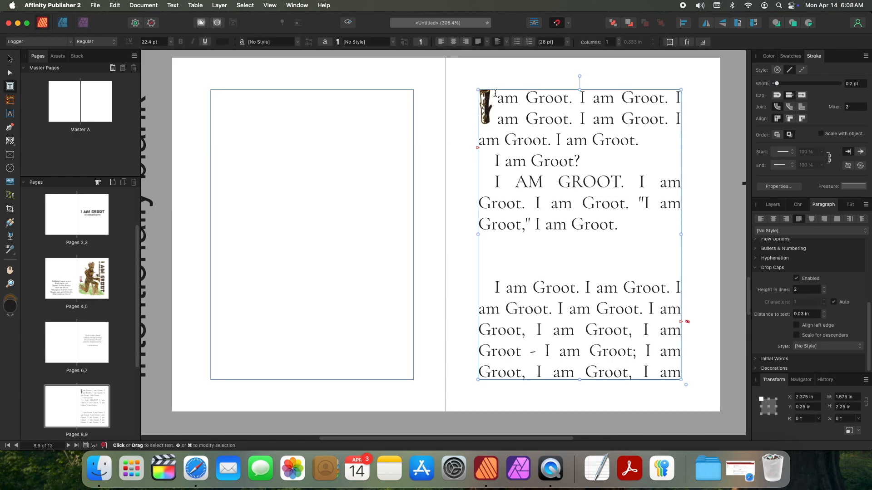
pyautogui.moveTo(494, 92); pyautogui.dragTo(471, 91)
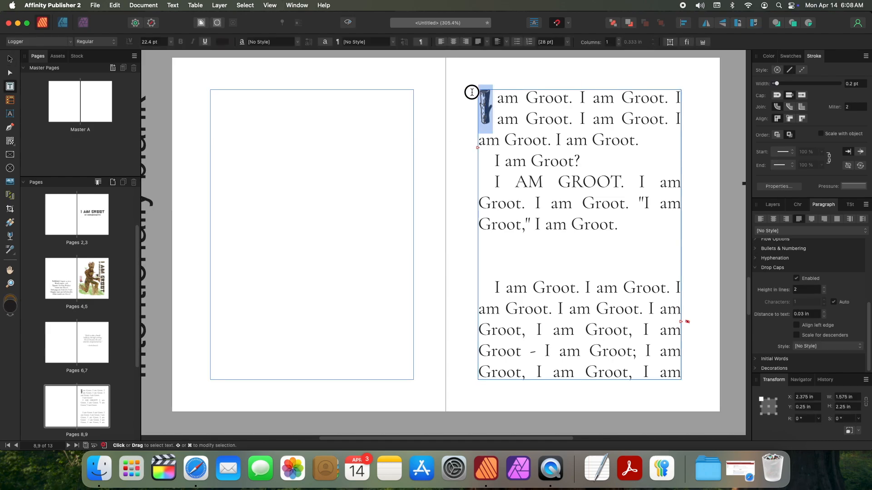
pyautogui.click(850, 205)
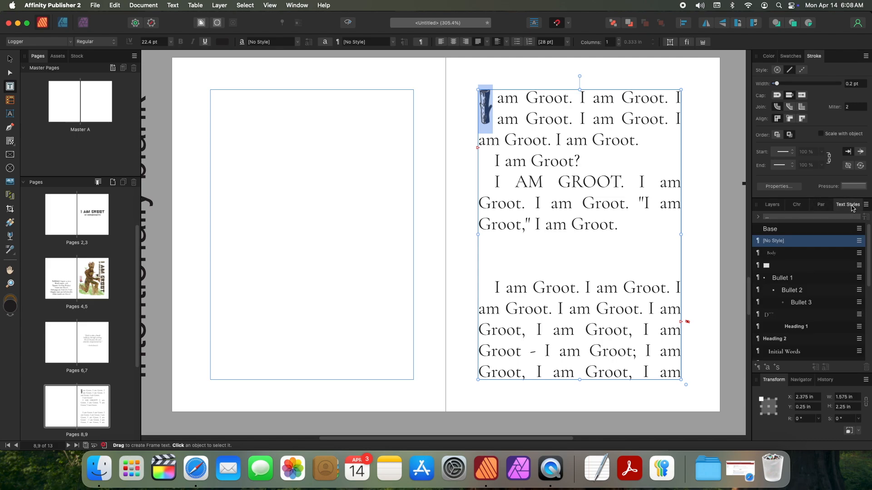
pyautogui.click(767, 368)
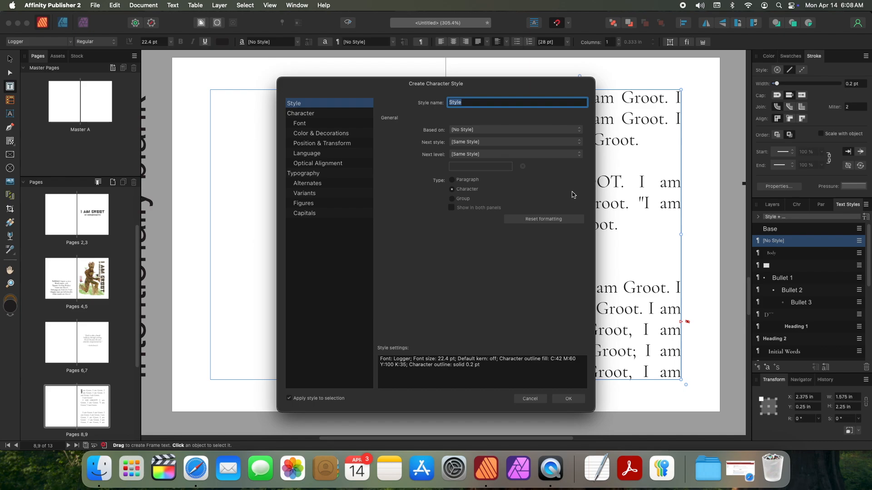
pyautogui.write('Dropkitty')
pyautogui.click(577, 402)
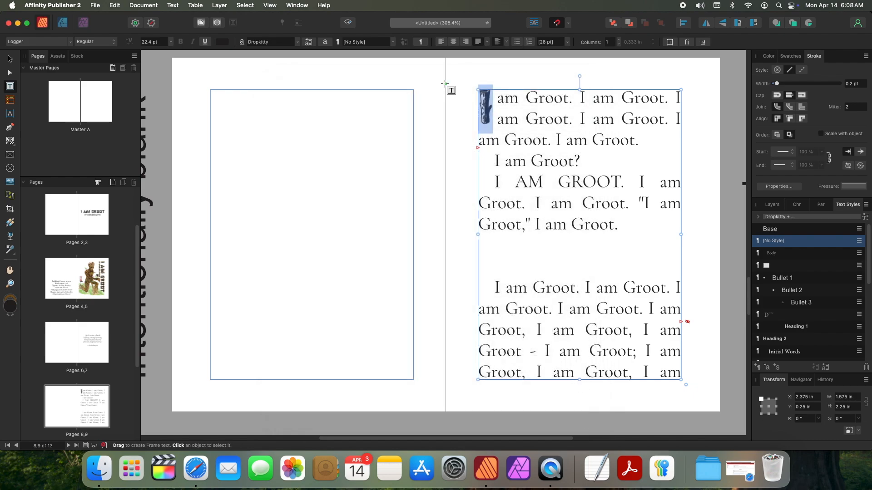
pyautogui.press('Escape')
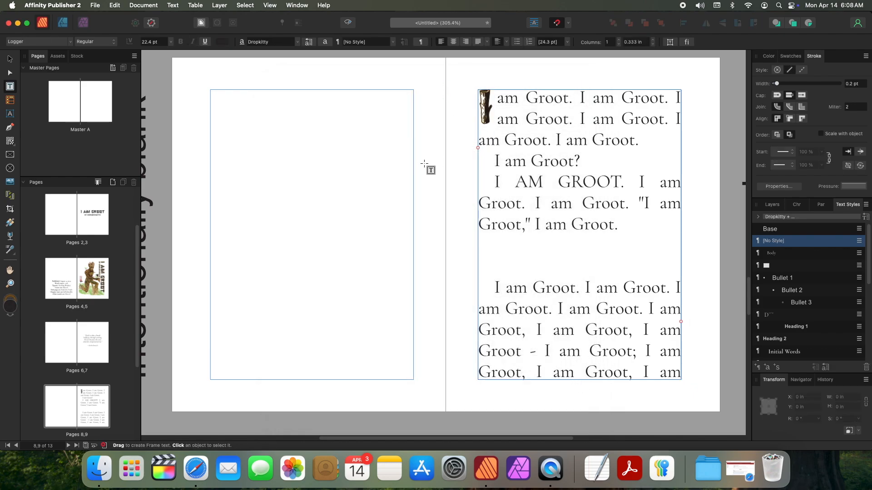
# Step: Create a paragraph style named "Dropcap" from the opening paragraph, with two-line drop caps using the Dropkitty style and Scale for descenders enabled
pyautogui.press('Escape')
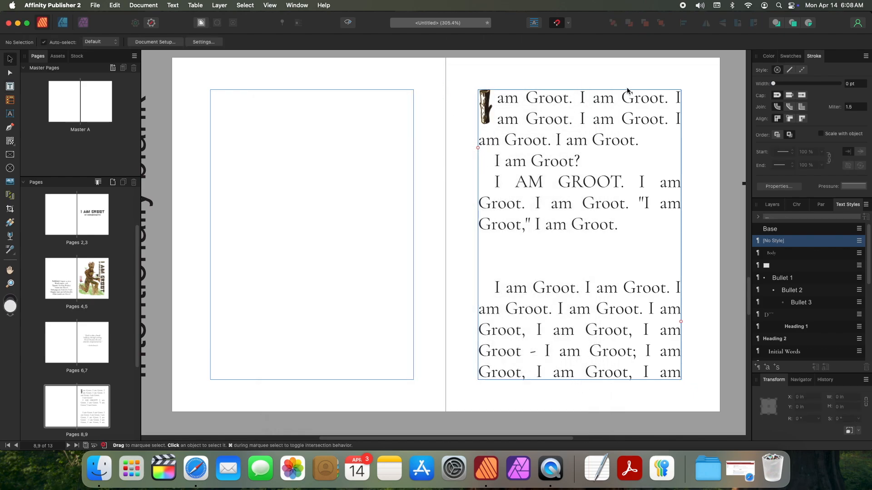
pyautogui.doubleClick(505, 96)
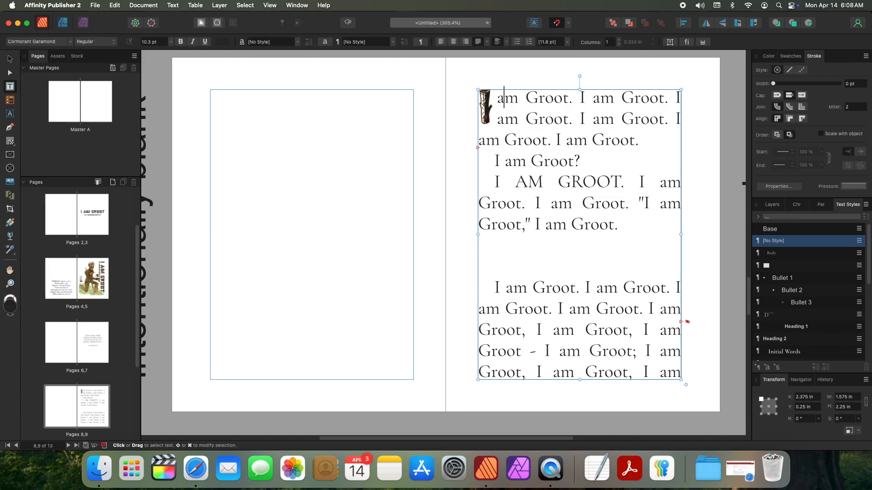
pyautogui.click(757, 367)
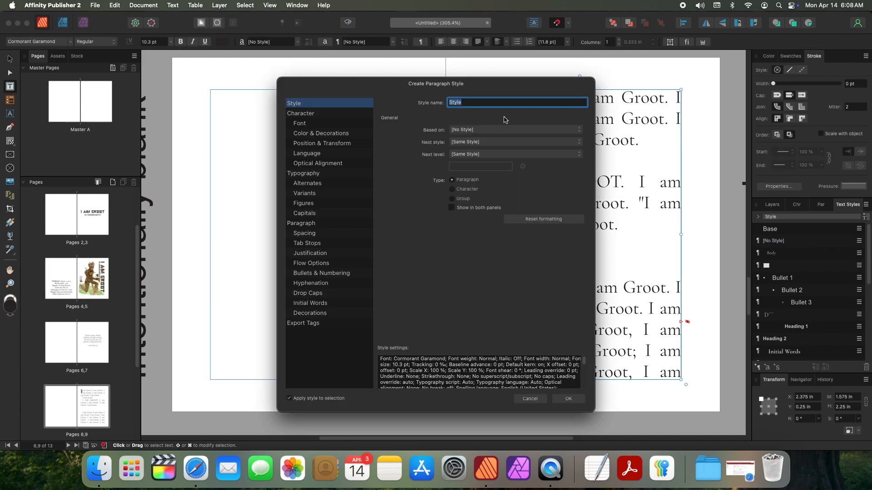
pyautogui.write('Dropcap')
pyautogui.click(312, 293)
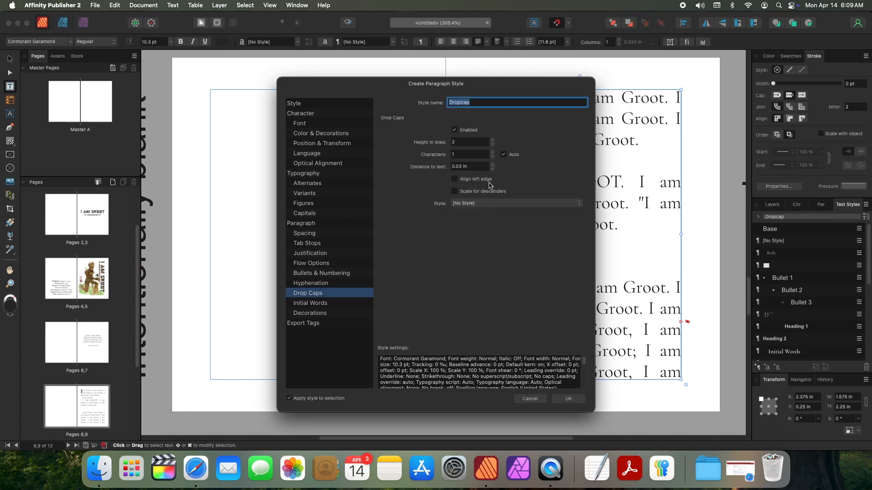
pyautogui.click(479, 204)
pyautogui.click(481, 219)
pyautogui.moveTo(405, 86); pyautogui.dragTo(237, 51)
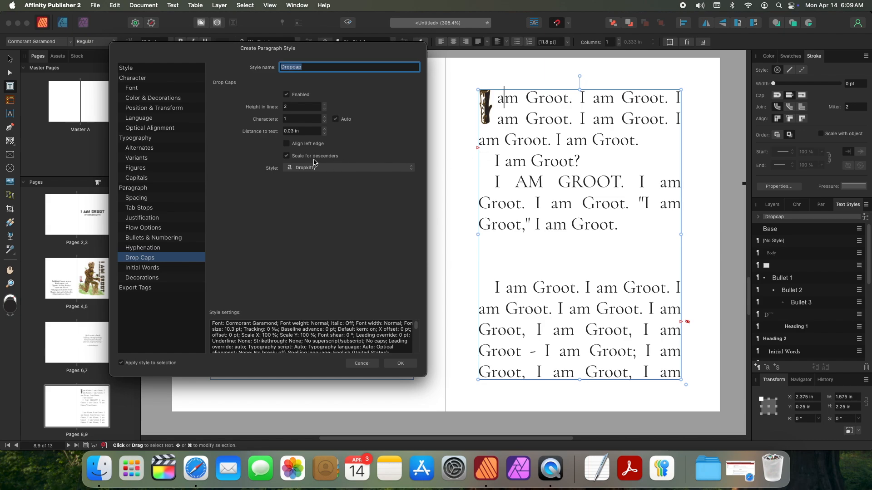
pyautogui.click(398, 366)
# Step: Apply the Dropcap paragraph style to the paragraph following the blank lines on page 9
pyautogui.click(494, 289)
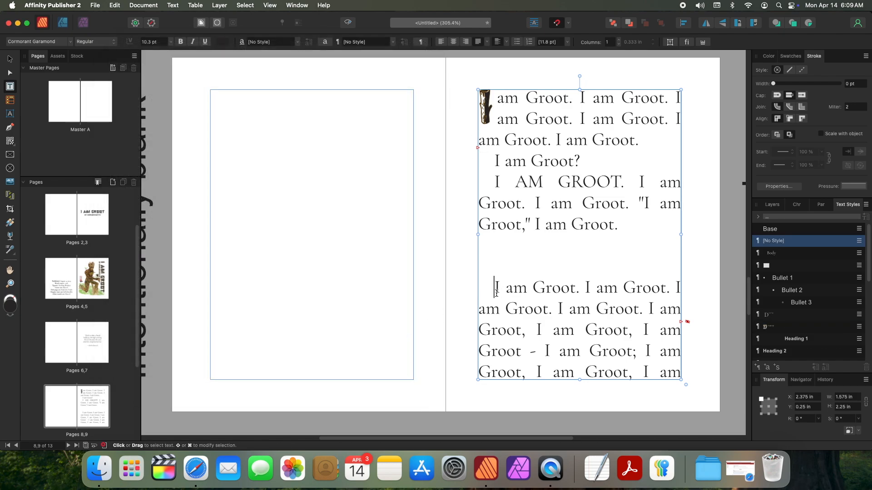
pyautogui.click(790, 328)
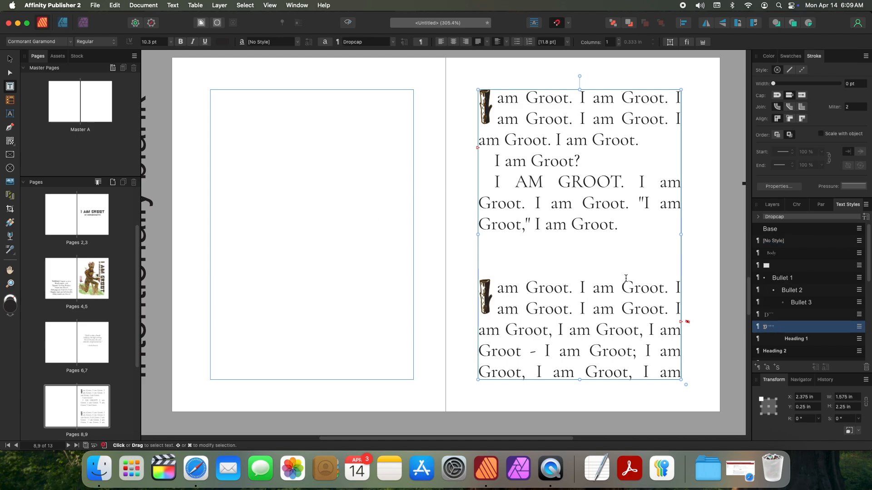
pyautogui.click(418, 230)
pyautogui.press('v')
pyautogui.scroll(-5, 455, 291)
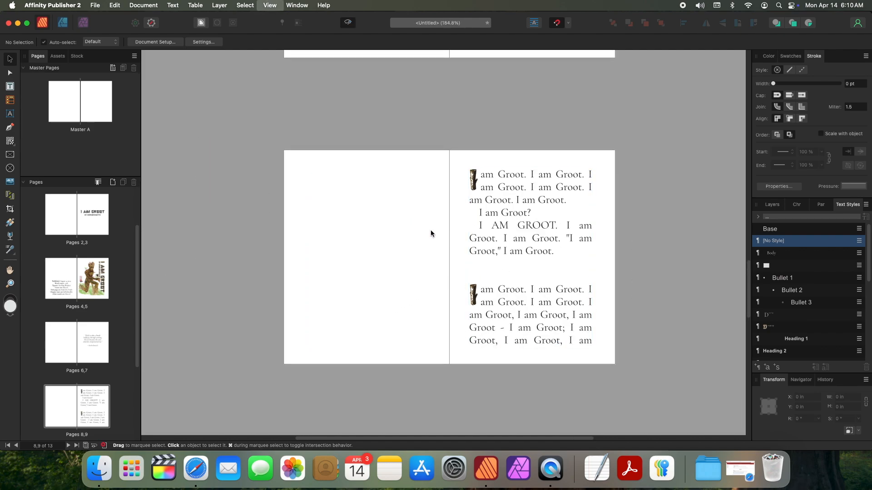
# Step: Lower the upper edge of page 9's story text frame to leave header space, and check the page in preview
pyautogui.click(523, 180)
pyautogui.moveTo(530, 170); pyautogui.dragTo(531, 205)
pyautogui.click(411, 229)
pyautogui.hotkey('ctrl', 'w')
pyautogui.click(558, 212)
pyautogui.click(396, 237)
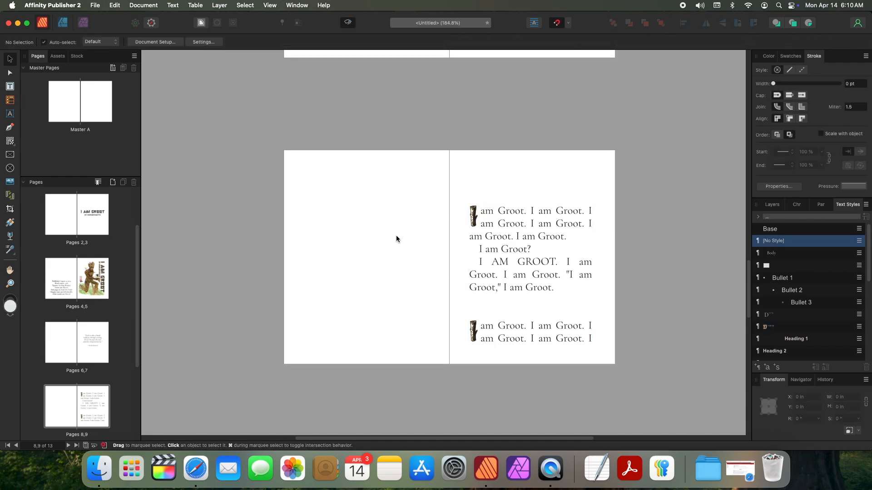
pyautogui.hotkey('ctrl', 'w')
# Step: On Master A, draw a text frame about 1.58 × 0.66 in across the left page at the upper margin
pyautogui.doubleClick(104, 109)
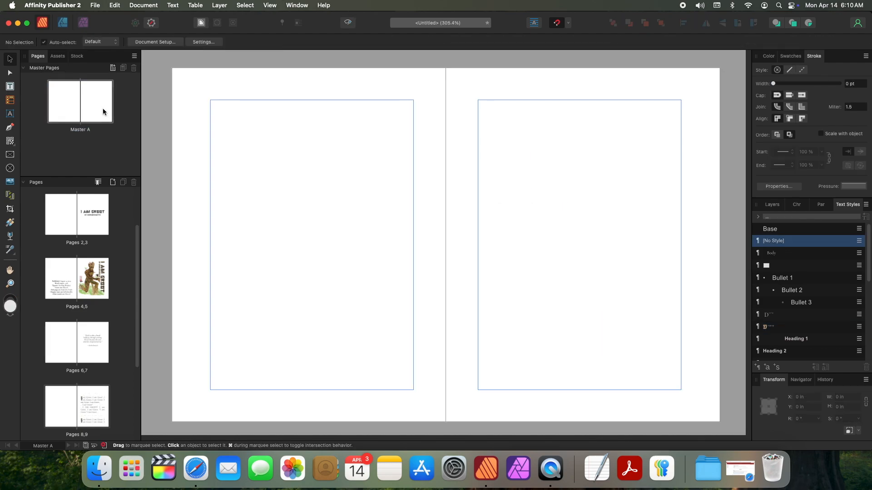
pyautogui.scroll(-1, 502, 193)
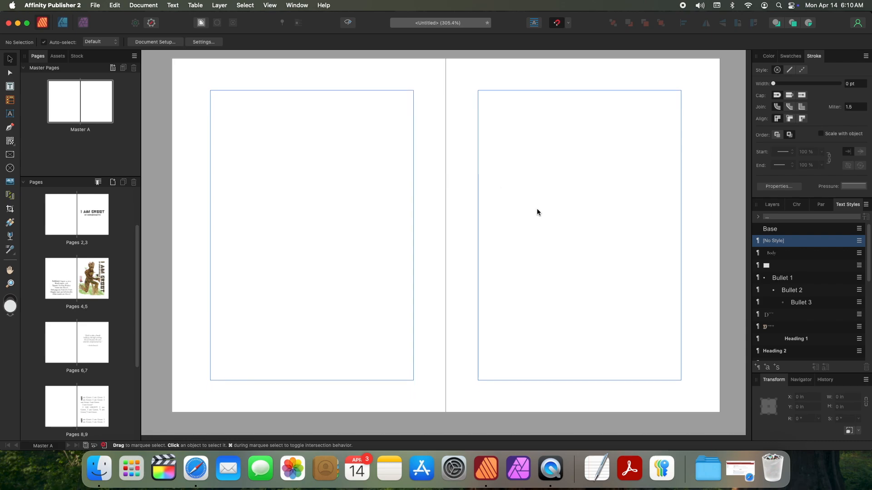
pyautogui.scroll(-2, 539, 206)
pyautogui.scroll(6, 312, 203)
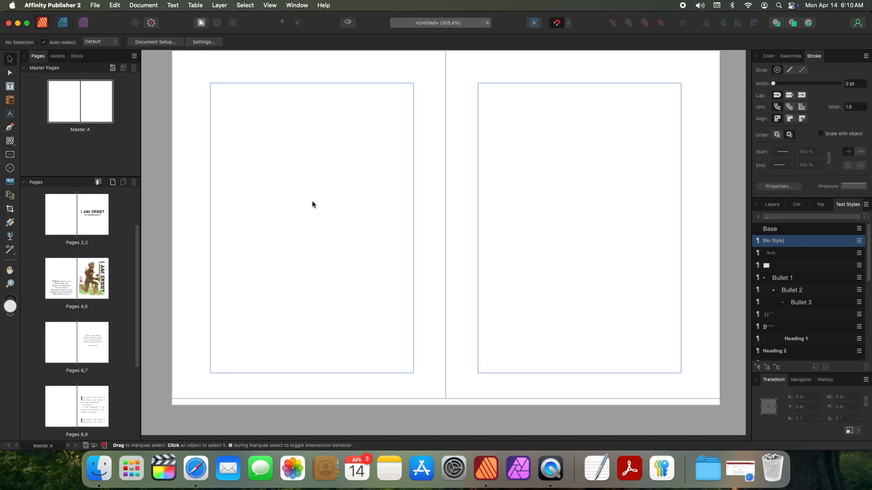
pyautogui.scroll(-3, 314, 204)
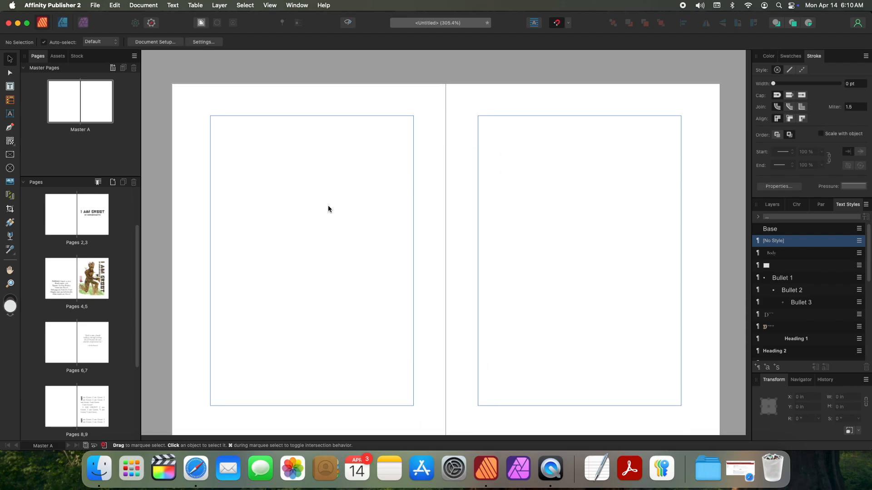
pyautogui.scroll(-2, 328, 205)
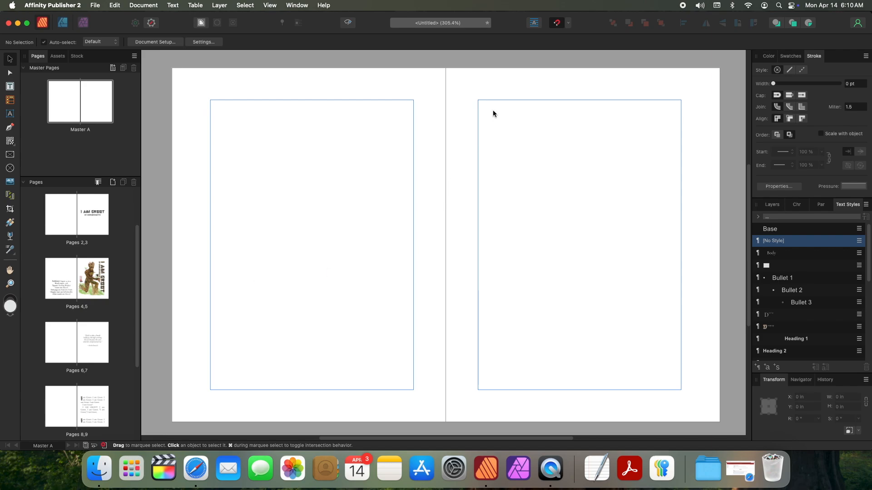
pyautogui.press('t')
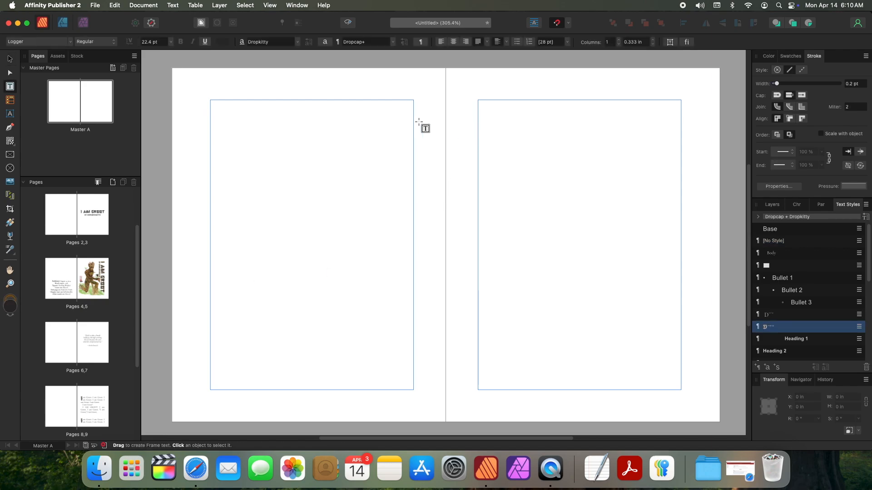
pyautogui.moveTo(210, 99); pyautogui.dragTo(413, 185)
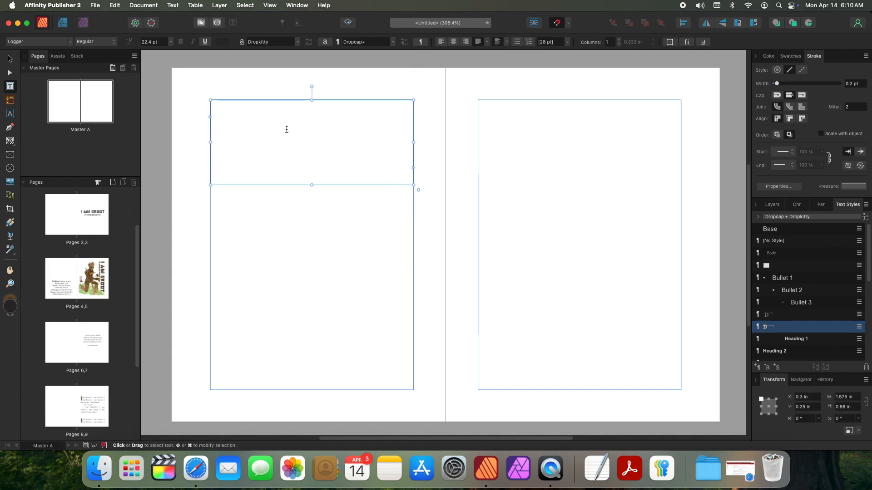
# Step: Insert a Page Number field in the new master page frame
pyautogui.rightClick(217, 116)
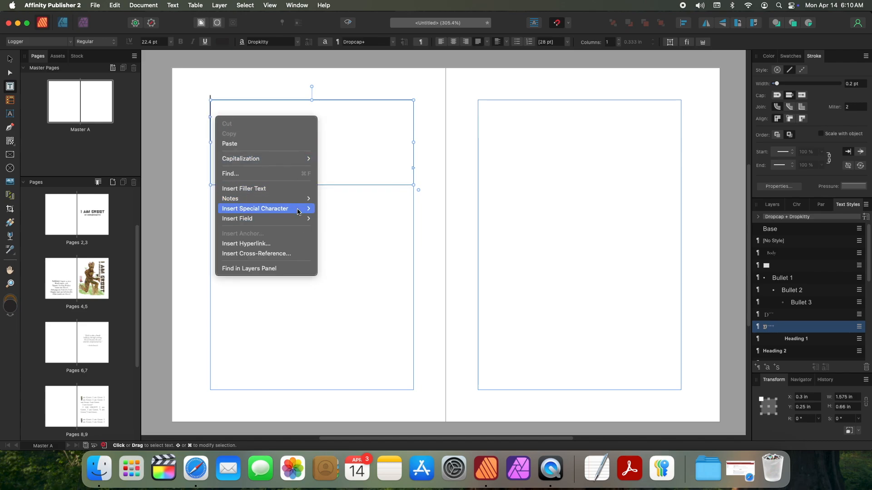
pyautogui.moveTo(286, 213)
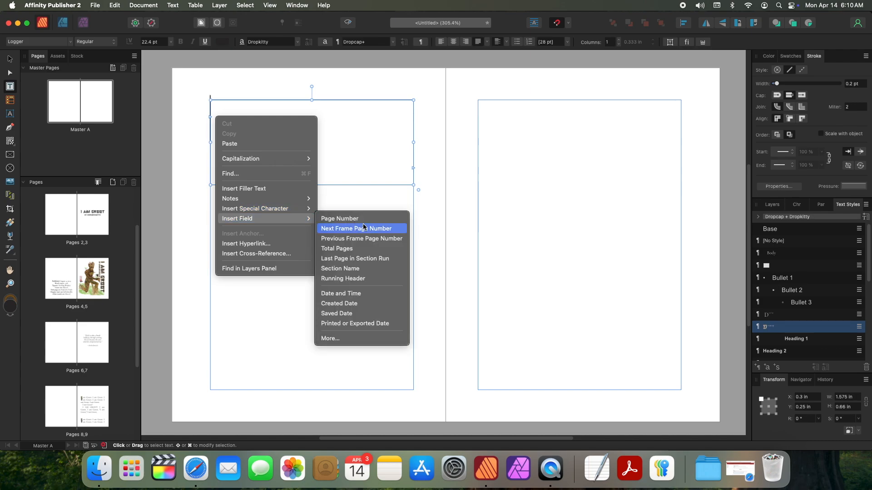
pyautogui.click(369, 223)
# Step: Format the page number placeholder in the Naluka font at 8 pt
pyautogui.click(38, 41)
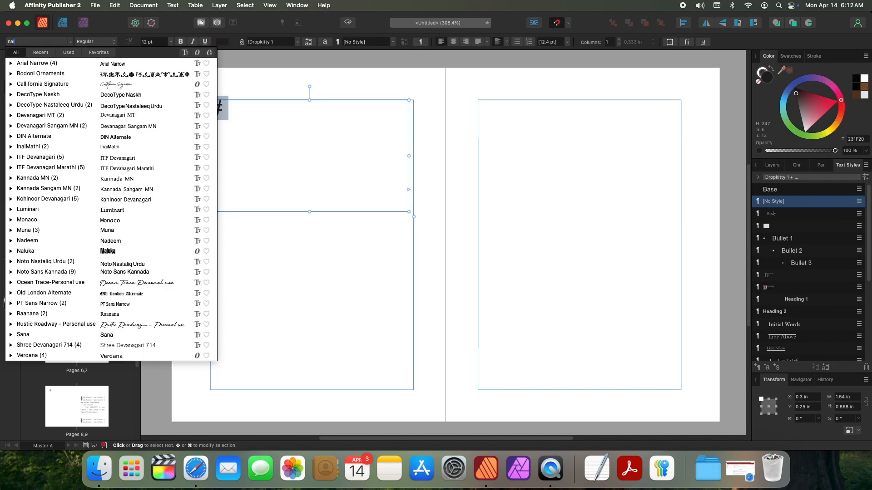
pyautogui.write('nalu')
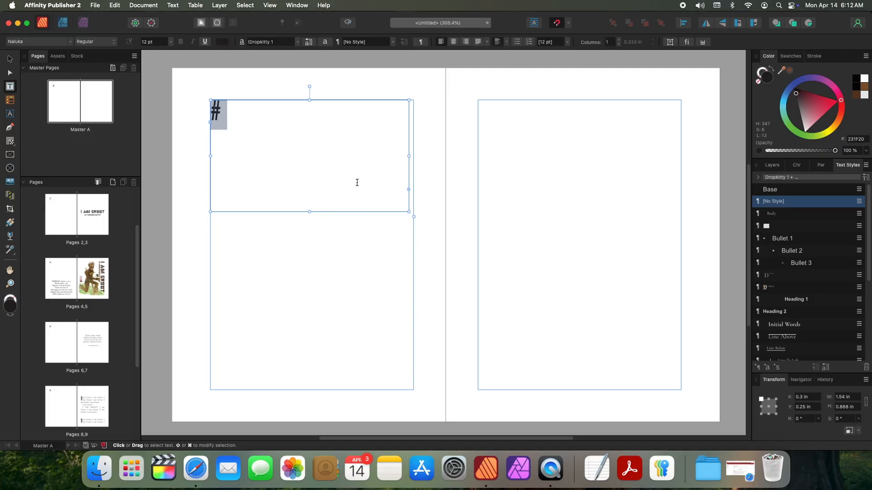
pyautogui.click(161, 41)
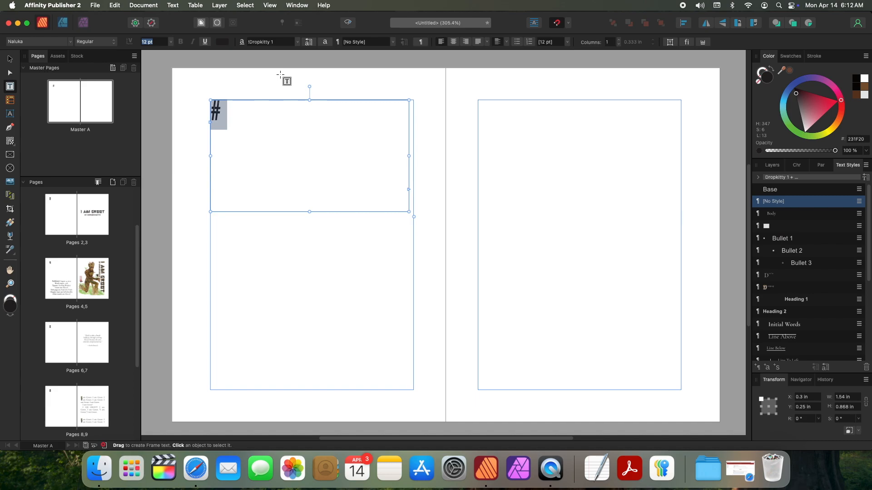
pyautogui.write('8')
pyautogui.press('Return')
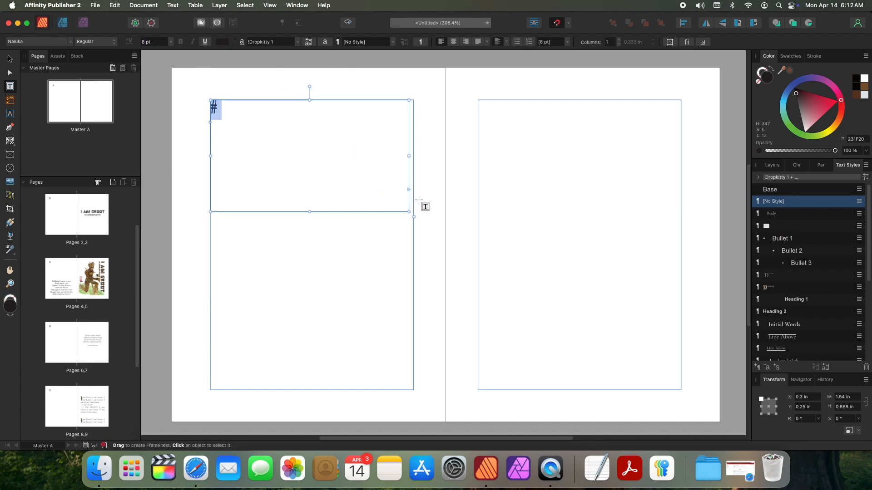
# Step: Shrink the page number frame to a single line, about 1.575 × 0.105 in, fitted to the margin width
pyautogui.moveTo(421, 200); pyautogui.dragTo(414, 132)
pyautogui.press('Escape')
pyautogui.press('Escape')
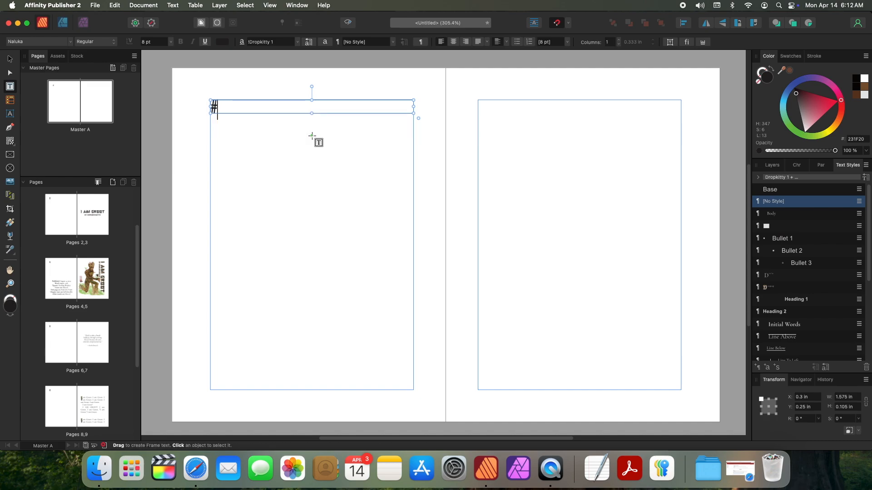
# Step: Copy the page number frame to the upper margin of the master's right page and right-align its number
pyautogui.moveTo(271, 108); pyautogui.dragTo(528, 112)
pyautogui.doubleClick(529, 113)
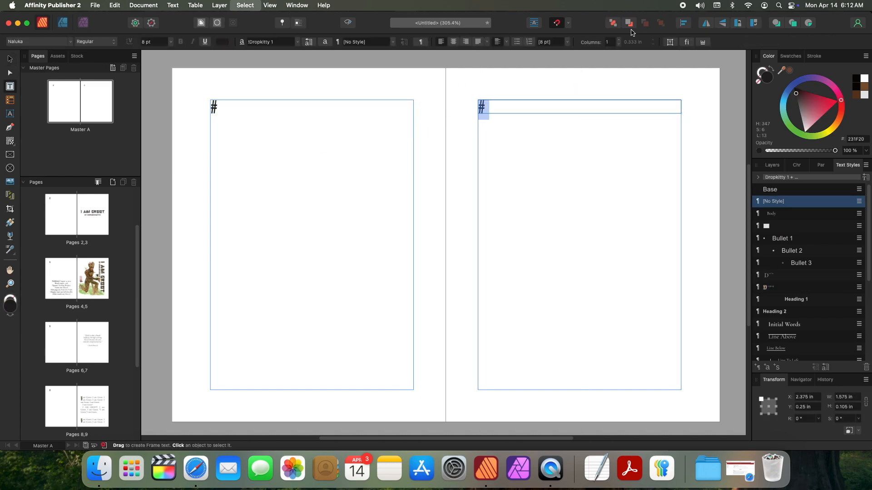
pyautogui.click(466, 42)
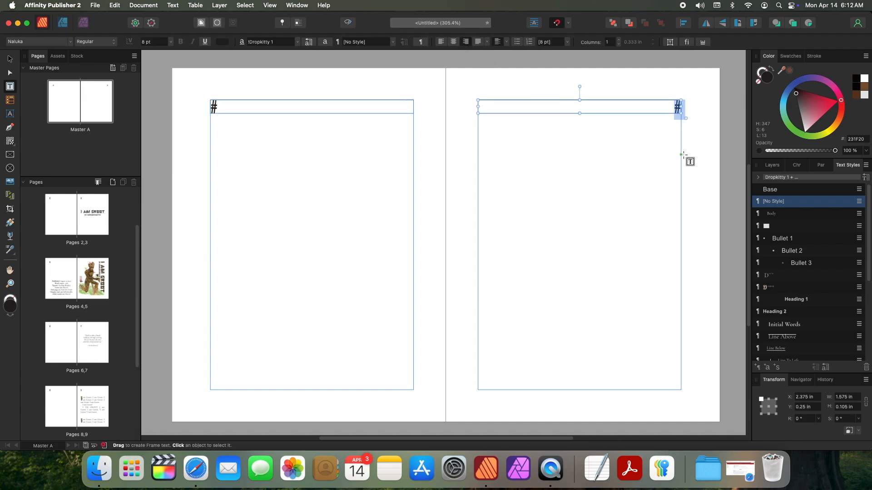
pyautogui.click(601, 196)
# Step: Duplicate the left page number frame, replace its field with the author's name, centre it and align it with the page number
pyautogui.click(356, 109)
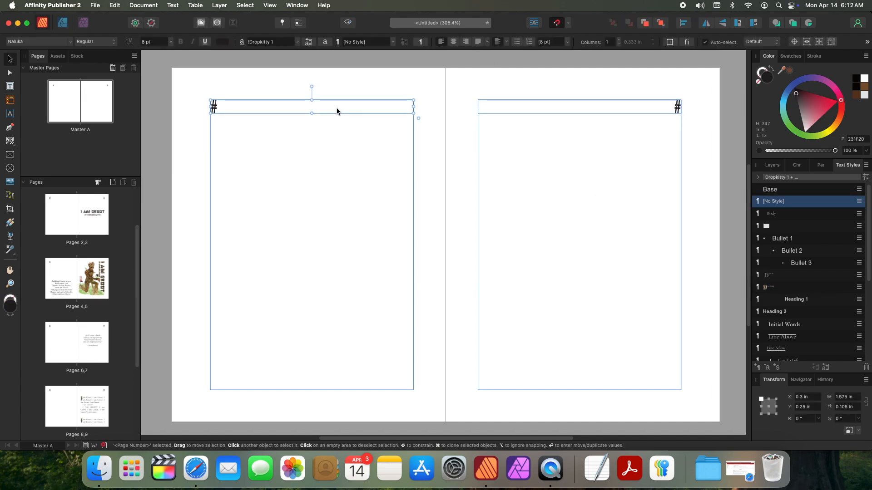
pyautogui.moveTo(337, 111); pyautogui.dragTo(334, 133)
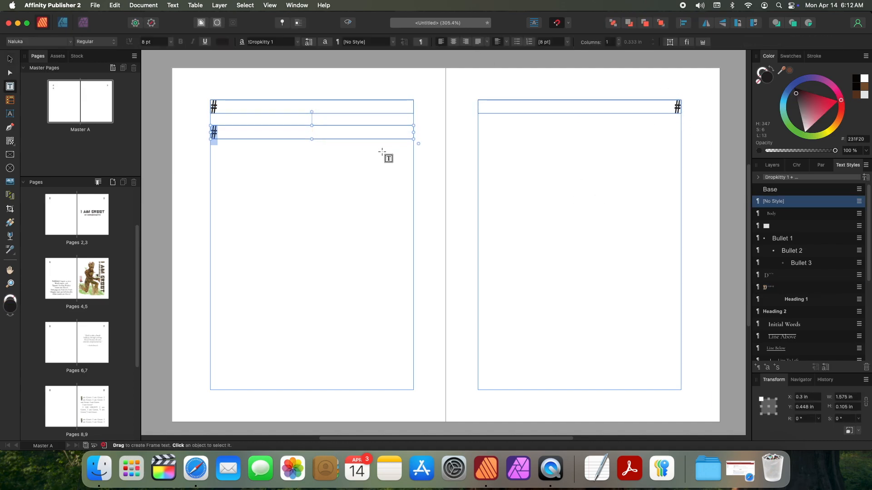
pyautogui.write('sherlock')
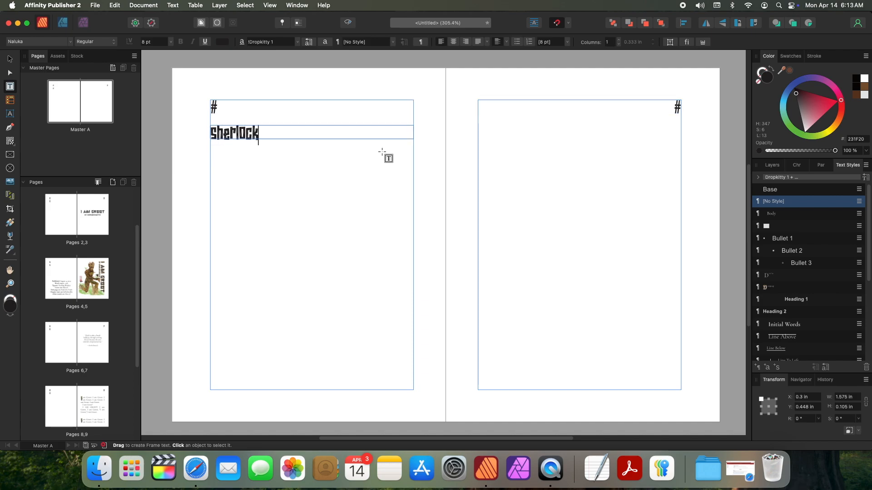
pyautogui.write('smyth')
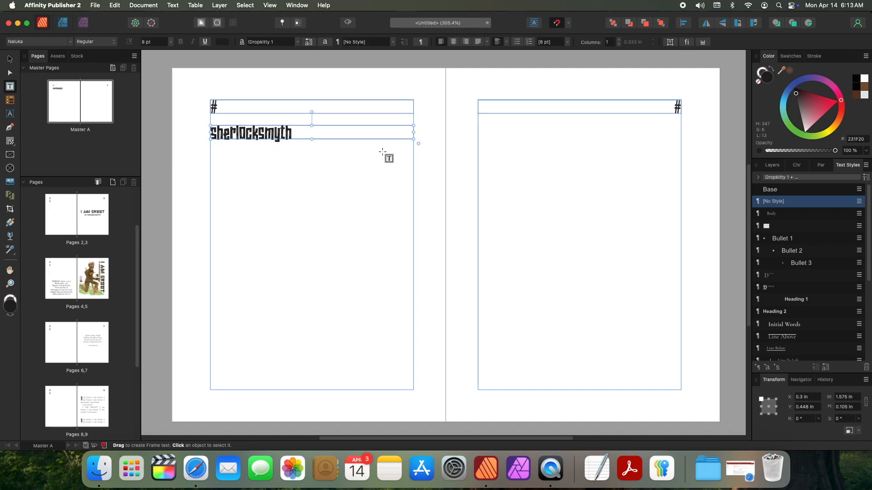
pyautogui.press('super+a')
pyautogui.click(453, 42)
pyautogui.press('Escape')
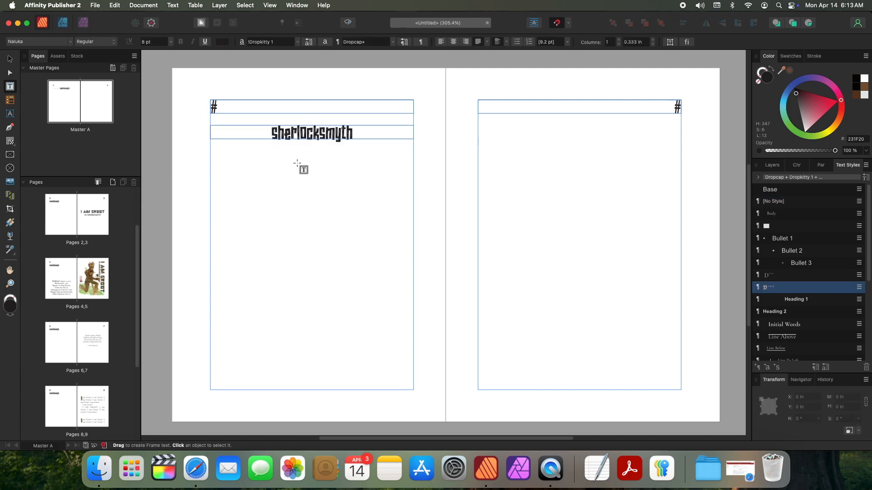
pyautogui.moveTo(327, 131); pyautogui.dragTo(326, 108)
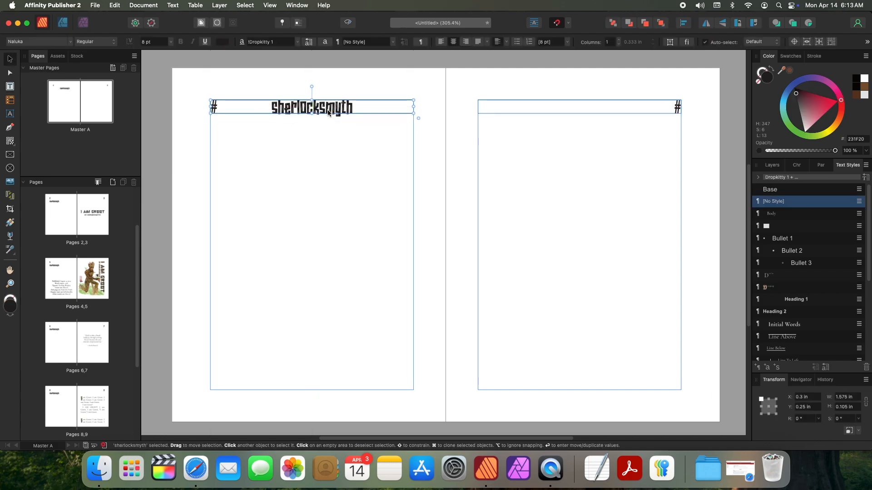
# Step: Duplicate the right page number frame, replace its field with "I Am Groot", centre it on the header line and preview the master
pyautogui.click(602, 107)
pyautogui.moveTo(603, 108); pyautogui.dragTo(610, 127)
pyautogui.doubleClick(613, 127)
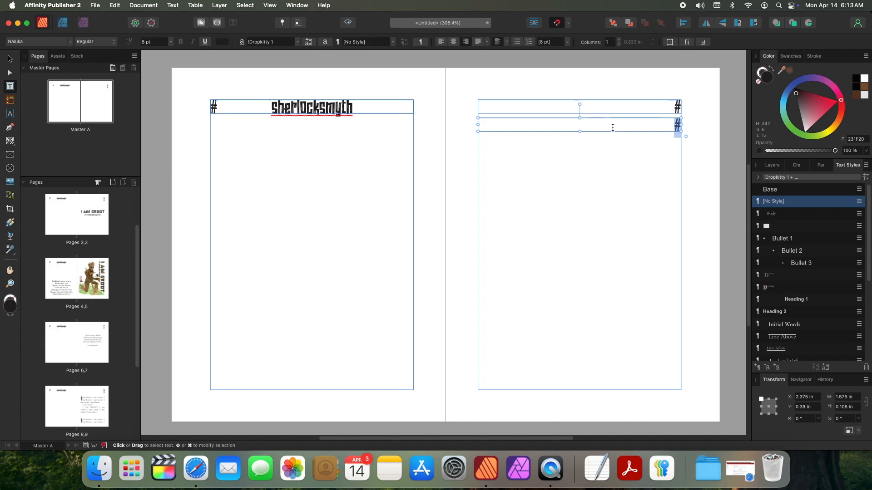
pyautogui.write('I Am Groot')
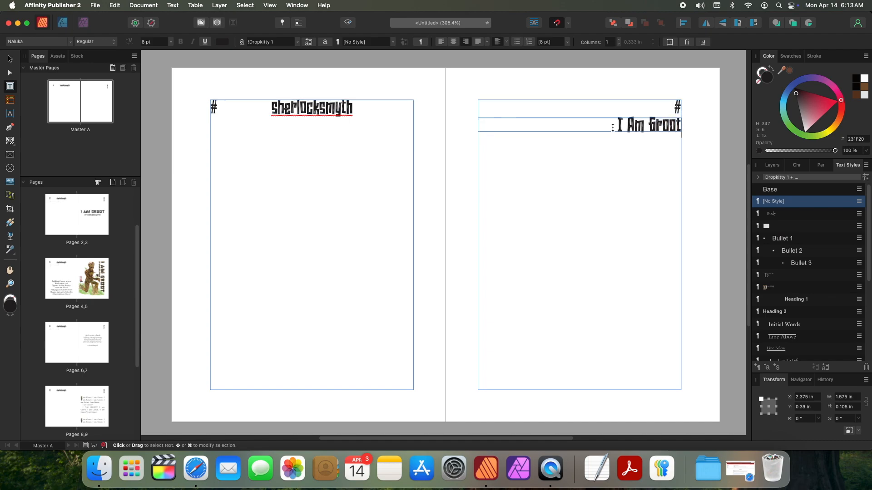
pyautogui.click(453, 42)
pyautogui.press('Escape')
pyautogui.moveTo(611, 131); pyautogui.dragTo(610, 114)
pyautogui.hotkey('ctrl', 'w')
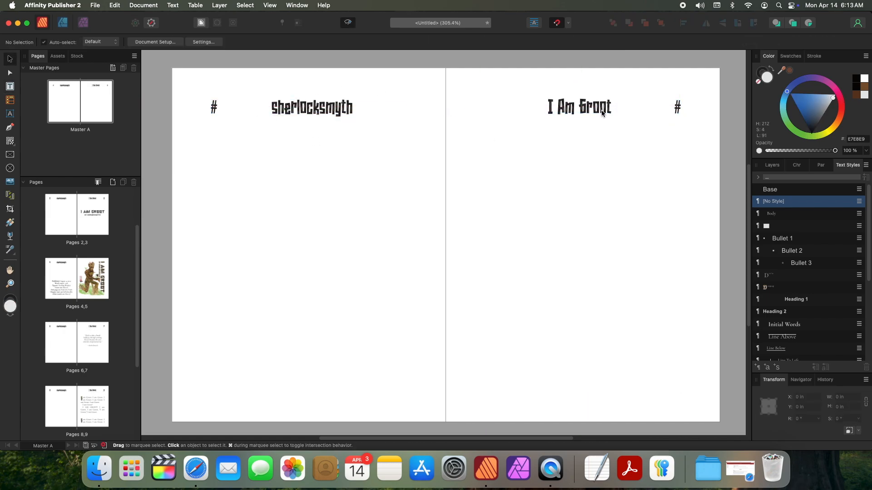
pyautogui.hotkey('ctrl', 'w')
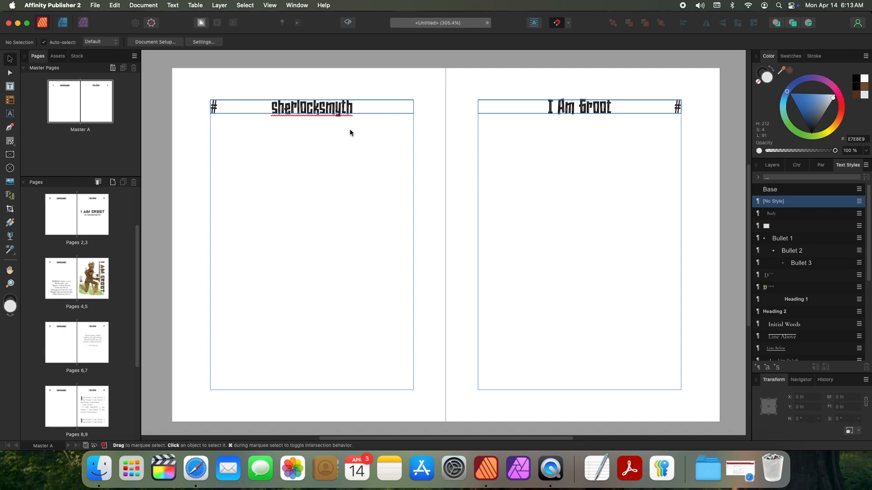
# Step: Set the whole document's top margin to 0.425 in, leaving the other margins unchanged
pyautogui.click(97, 6)
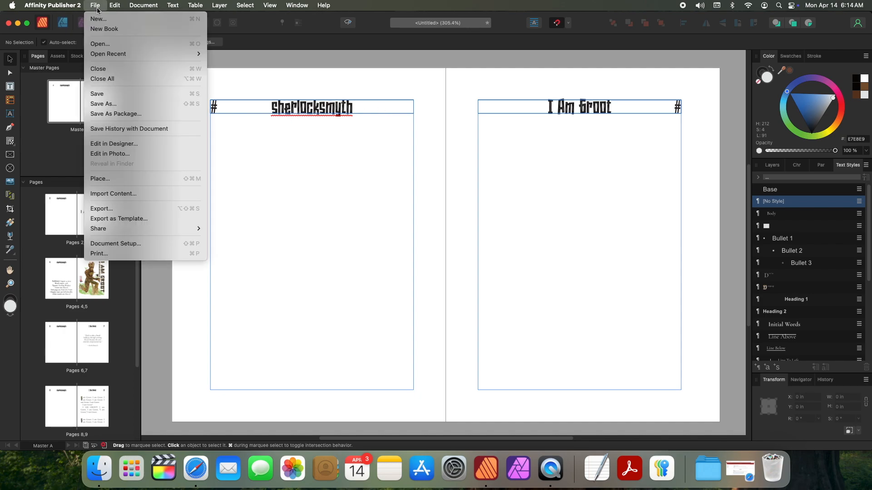
pyautogui.click(136, 244)
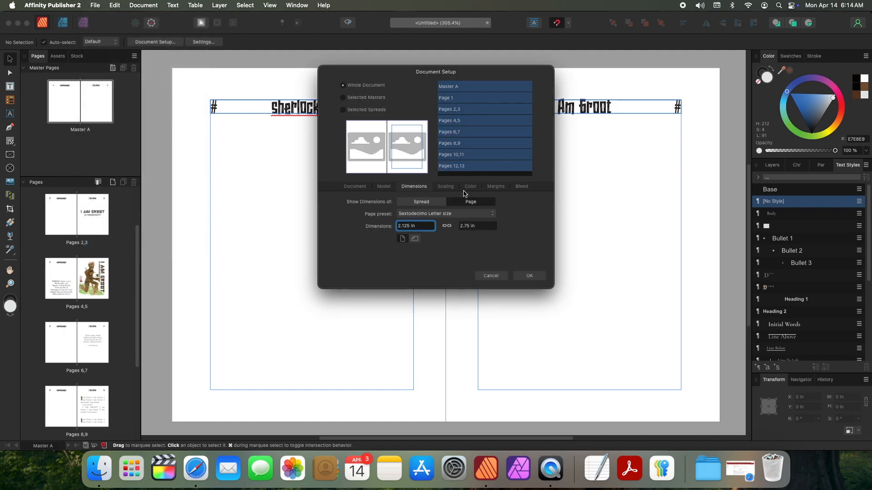
pyautogui.click(494, 188)
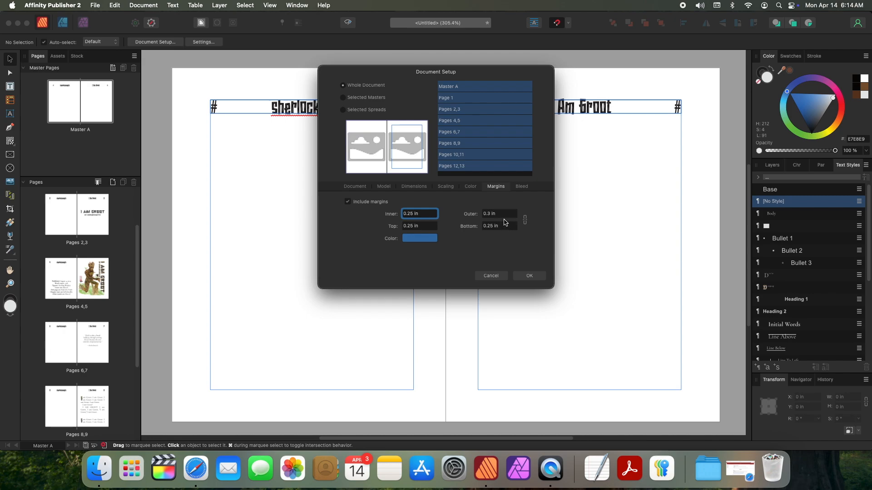
pyautogui.press('Tab')
pyautogui.press('Tab')
pyautogui.press('BackSpace')
pyautogui.press('Tab')
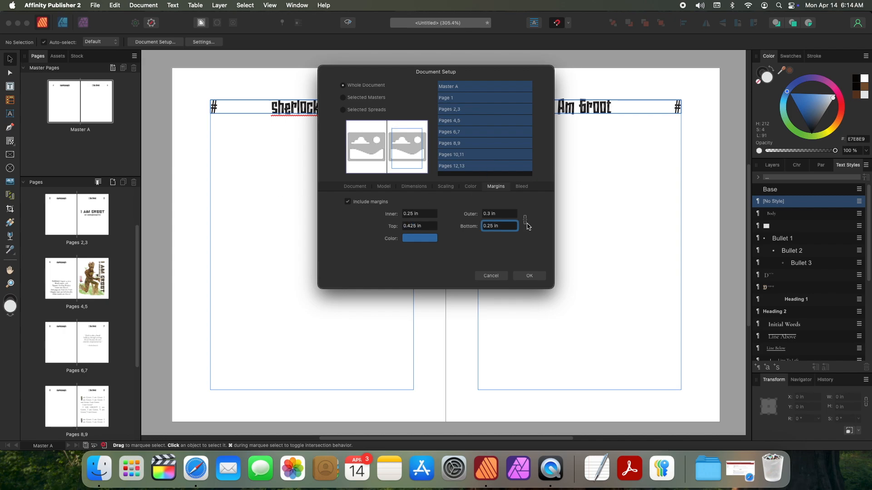
pyautogui.click(524, 282)
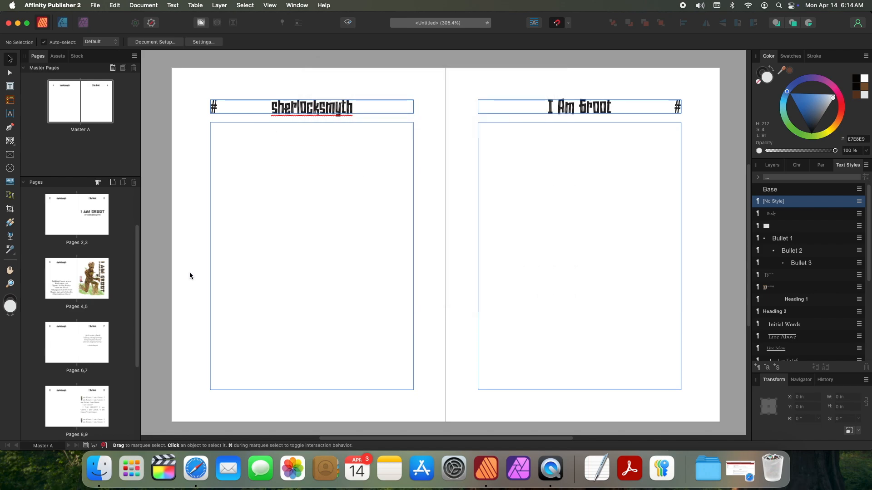
# Step: Raise the top edge of page 9's story text frame to the 0.425 in margin, making it 2.075 in high, and preview the spread
pyautogui.click(100, 417)
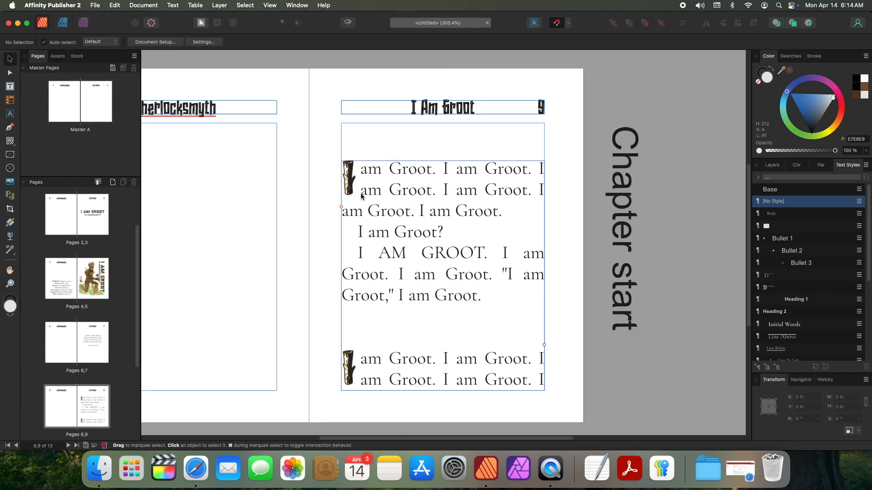
pyautogui.click(457, 191)
pyautogui.moveTo(442, 161); pyautogui.dragTo(442, 123)
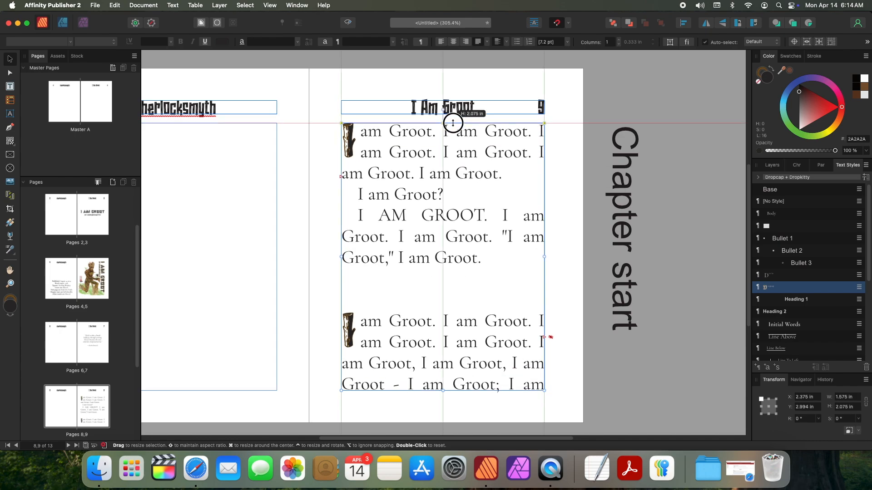
pyautogui.click(596, 137)
pyautogui.press('super+0')
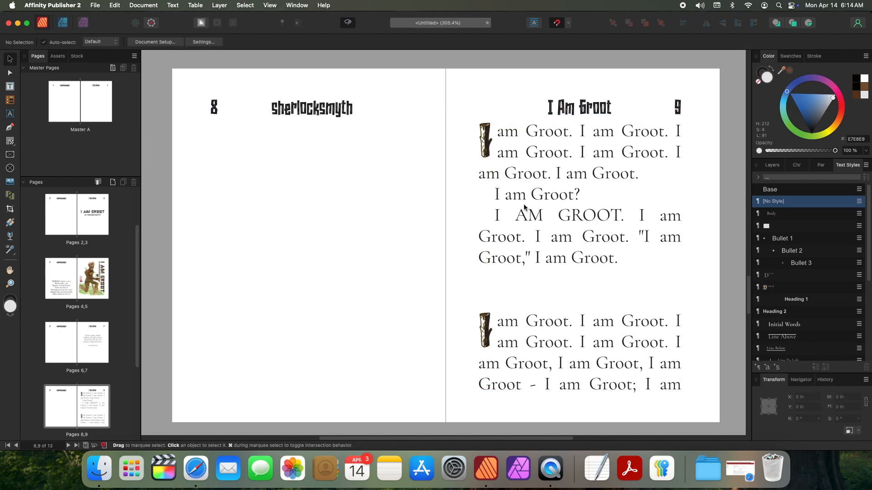
pyautogui.scroll(-5, 526, 209)
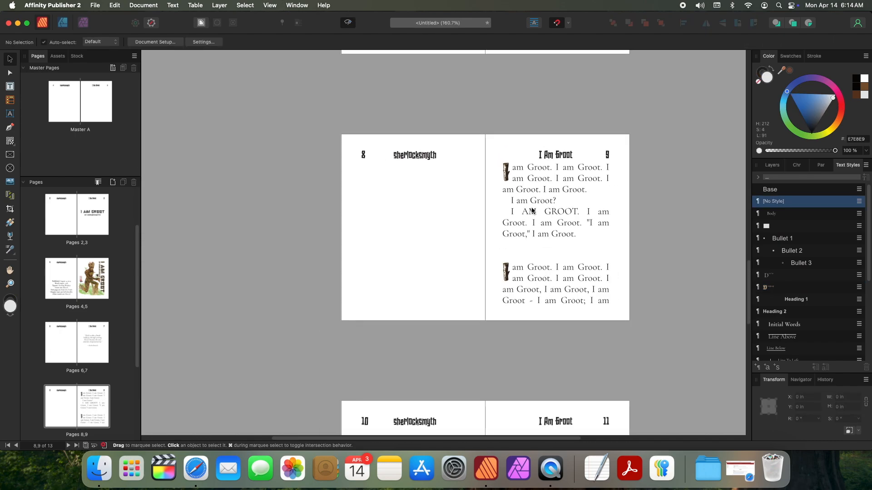
pyautogui.hotkey('ctrl', 'w')
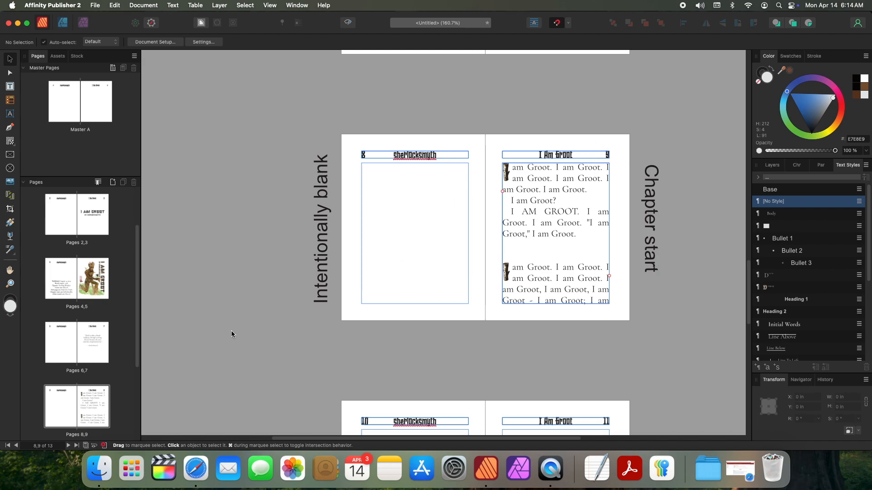
# Step: Place "chapter start grooty groot.jpg" from the Graphics folder on page 8, scaled to about 1.344 × 2.075 in, and preview it
pyautogui.click(99, 468)
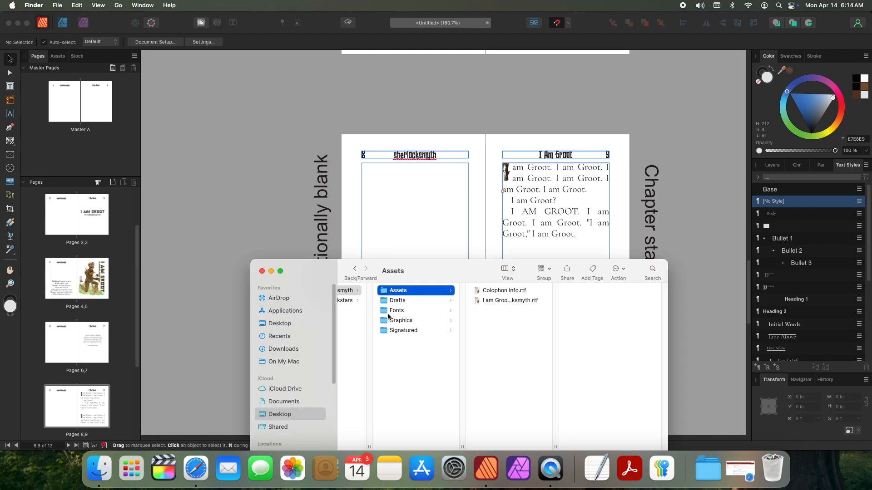
pyautogui.click(403, 326)
pyautogui.moveTo(527, 296); pyautogui.dragTo(379, 178)
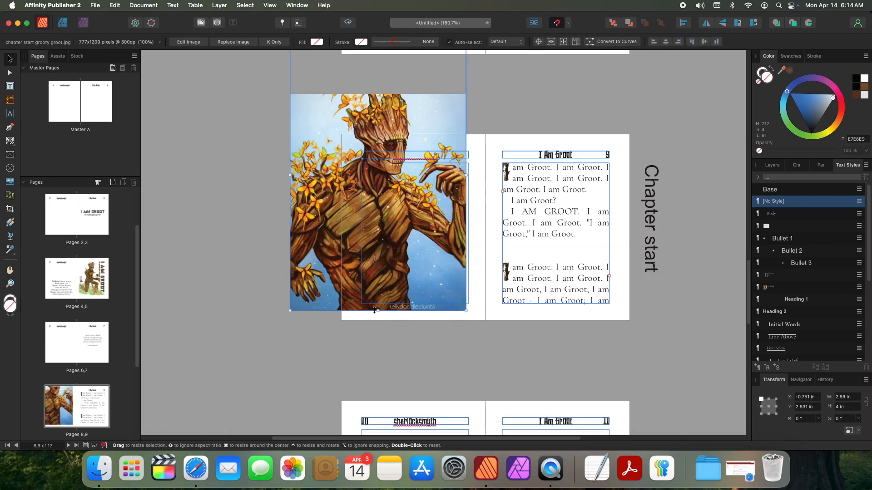
pyautogui.doubleClick(377, 311)
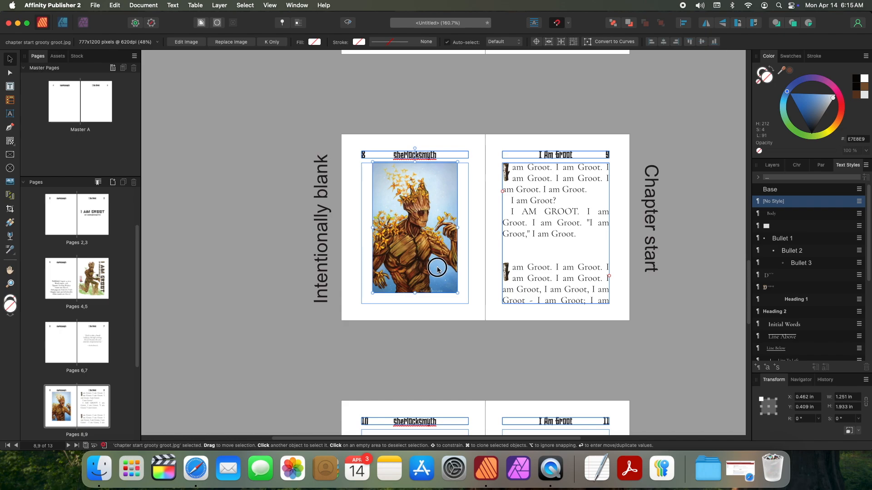
pyautogui.click(440, 274)
pyautogui.moveTo(439, 274); pyautogui.dragTo(438, 272)
pyautogui.moveTo(415, 300); pyautogui.dragTo(414, 306)
pyautogui.click(414, 338)
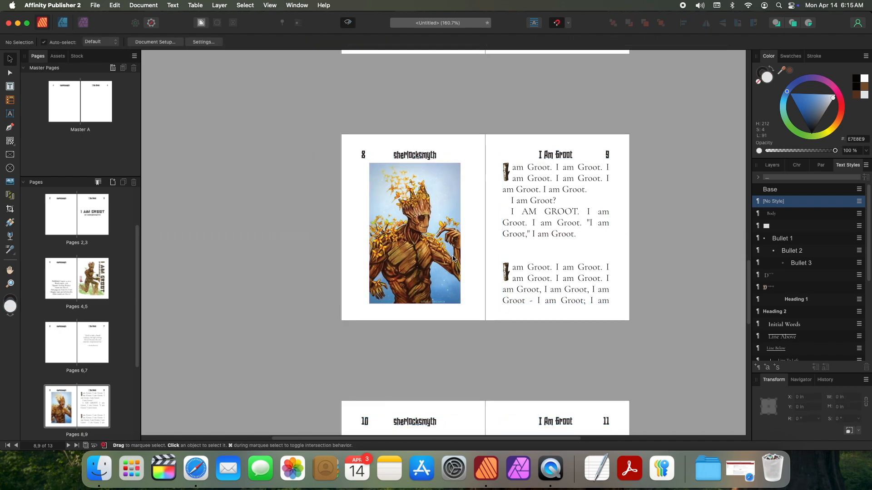
# Step: Enlarge the page 8 image proportionally so it reaches from the header frame's top edge to the bottom margin, centred between the side margins
pyautogui.click(415, 218)
pyautogui.moveTo(413, 223); pyautogui.dragTo(413, 217)
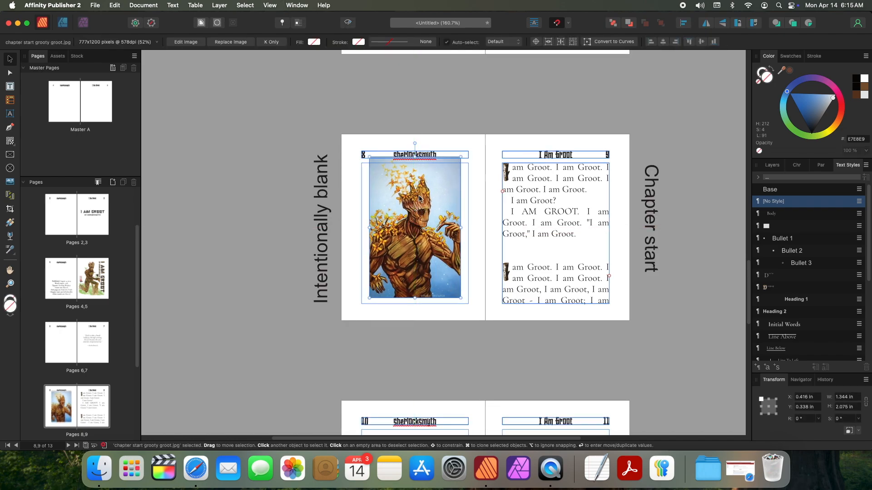
pyautogui.moveTo(416, 157); pyautogui.dragTo(419, 150)
pyautogui.click(475, 271)
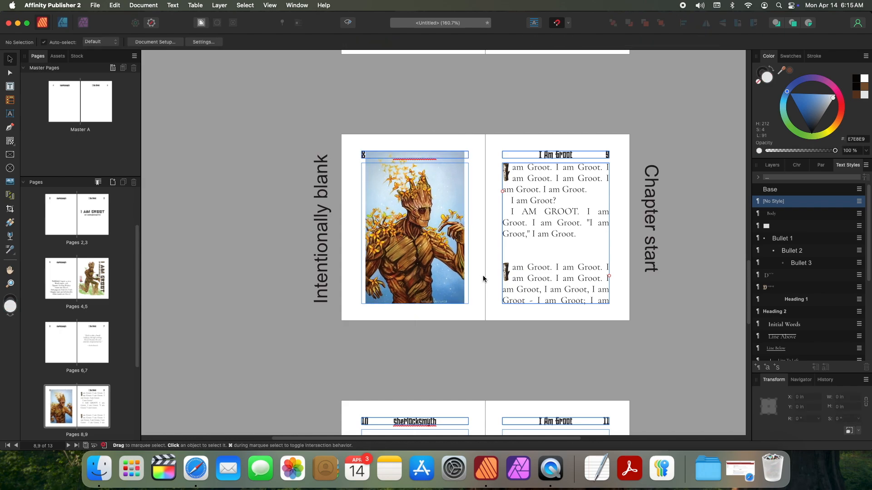
# Step: Clear the master from the front matter, page 1 through the pages 6,7 spread, and check the title page spread
pyautogui.scroll(5, 509, 230)
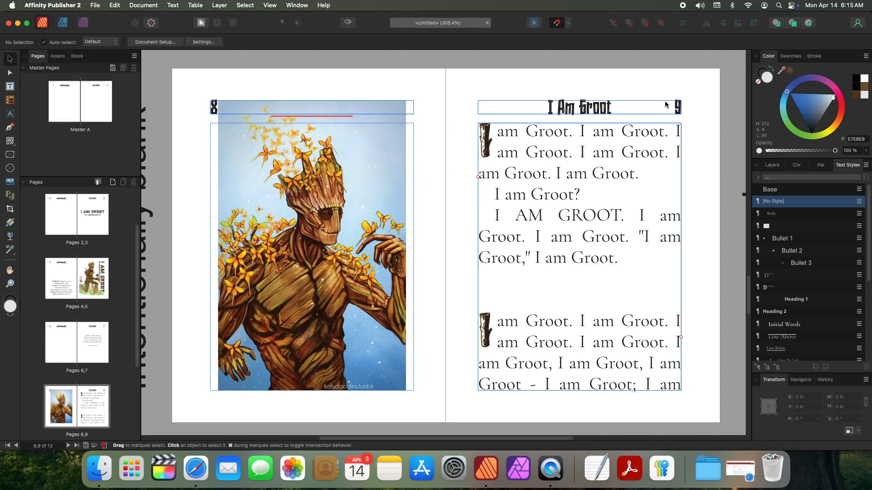
pyautogui.click(90, 214)
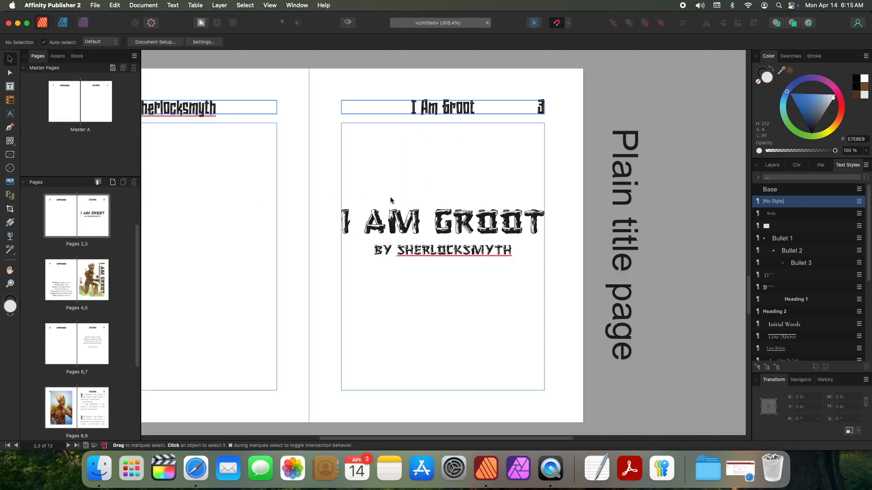
pyautogui.click(99, 285)
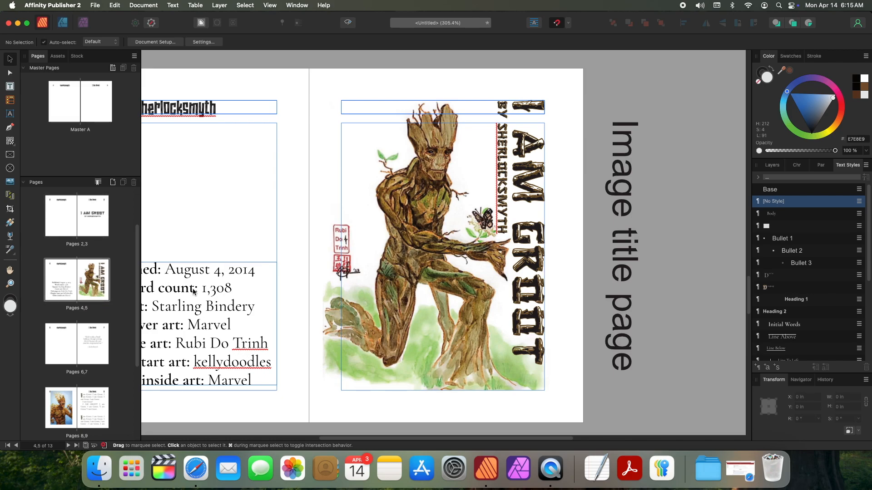
pyautogui.click(94, 389)
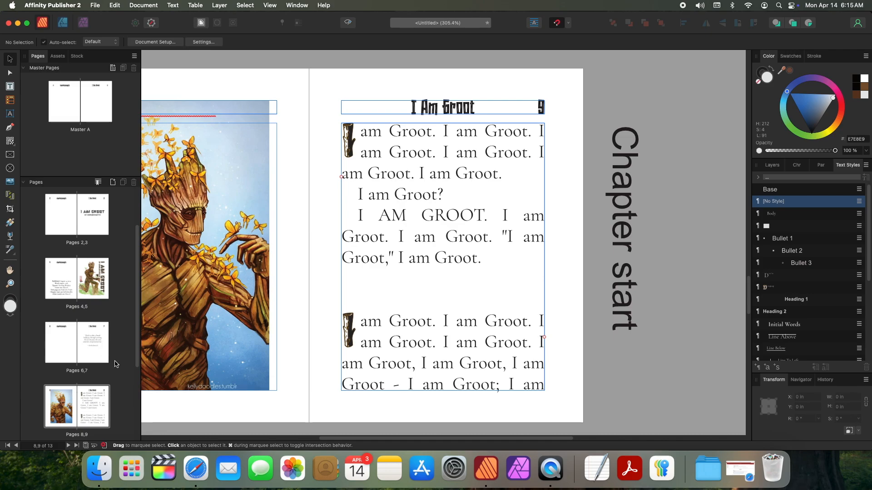
pyautogui.moveTo(116, 362); pyautogui.dragTo(24, 145)
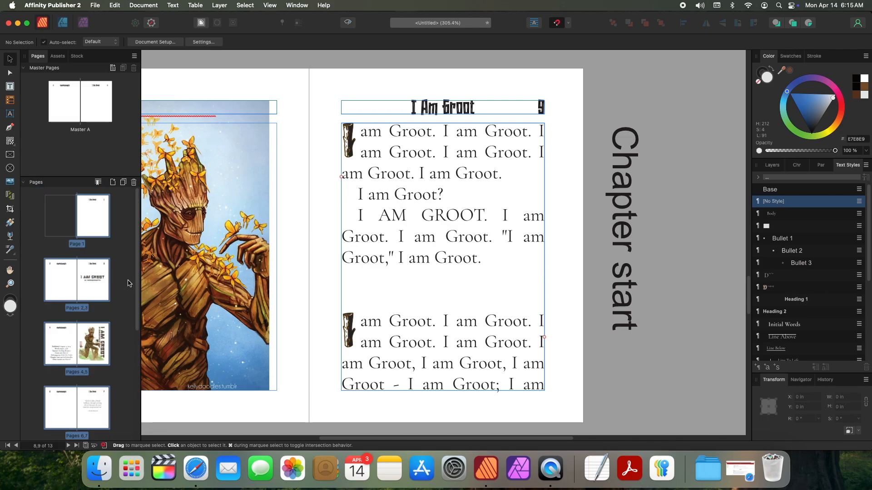
pyautogui.rightClick(104, 216)
pyautogui.click(155, 290)
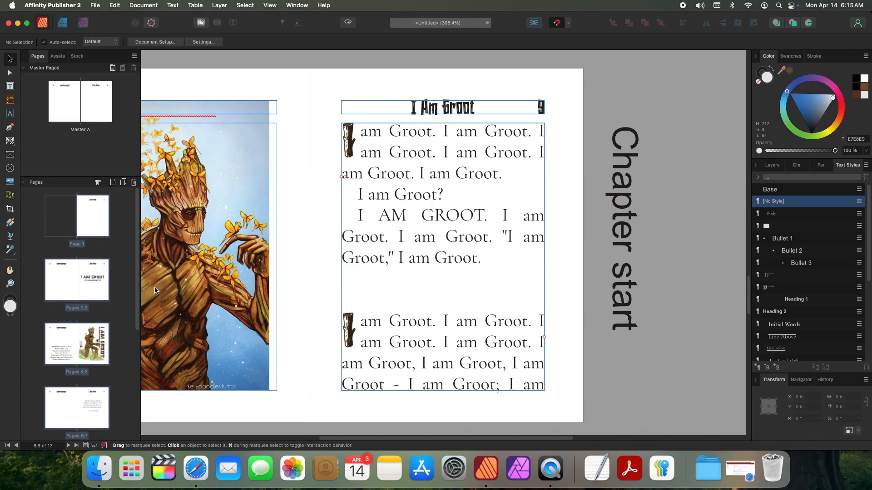
pyautogui.click(89, 282)
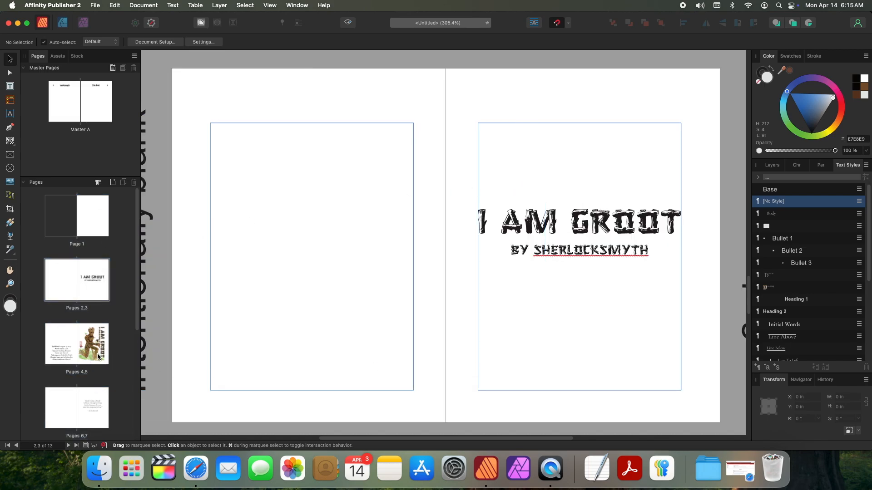
# Step: Clear the master from page 8 only, removing the header behind the chapter start image
pyautogui.scroll(-3, 96, 403)
pyautogui.click(59, 402)
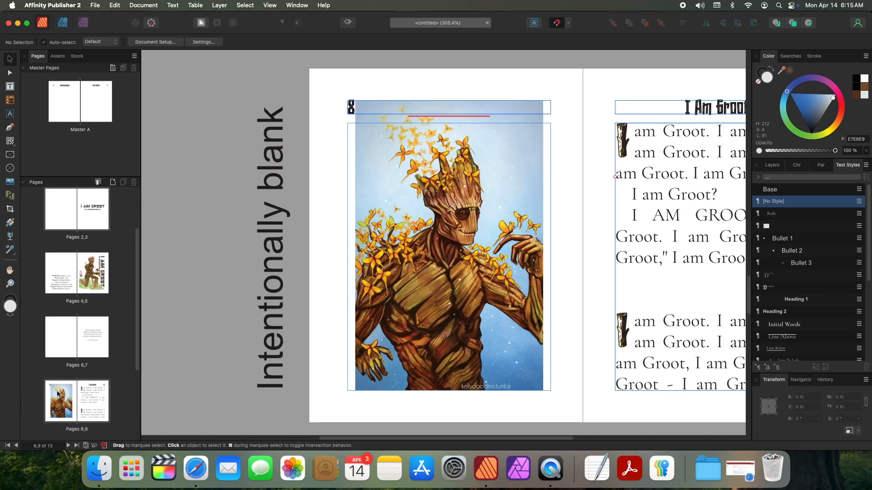
pyautogui.rightClick(59, 402)
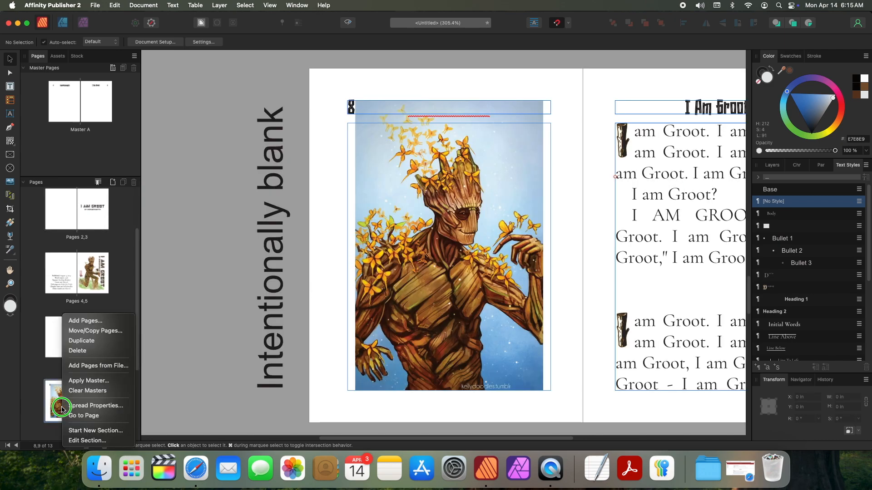
pyautogui.click(105, 389)
pyautogui.click(105, 393)
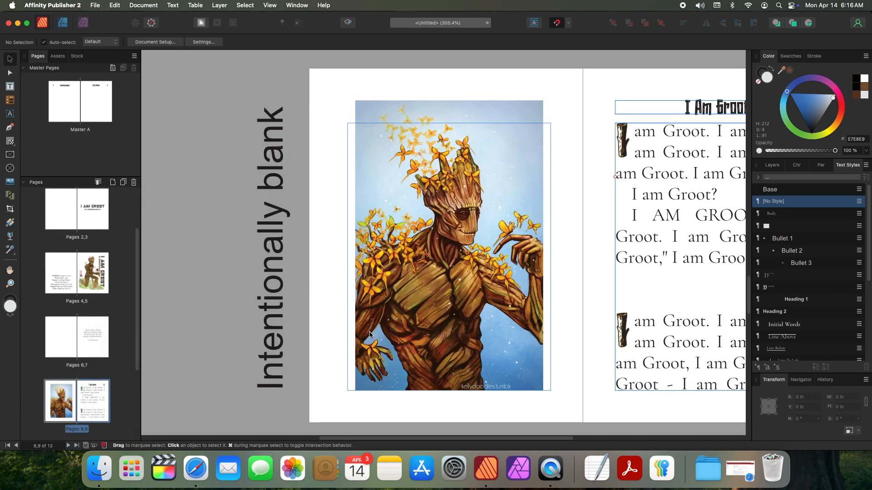
# Step: Start a new section on page 9 with page numbering restarted at 1
pyautogui.moveTo(443, 441); pyautogui.dragTo(476, 439)
pyautogui.moveTo(109, 33); pyautogui.dragTo(106, 33)
pyautogui.rightClick(105, 390)
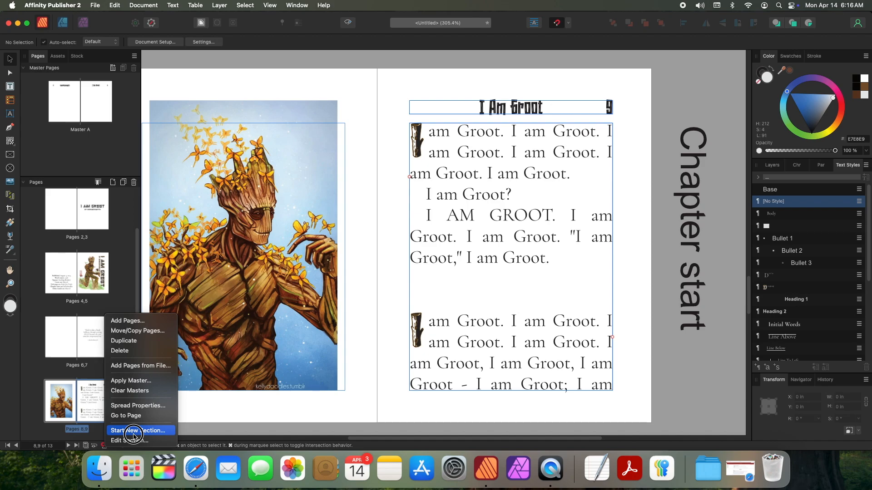
pyautogui.click(135, 435)
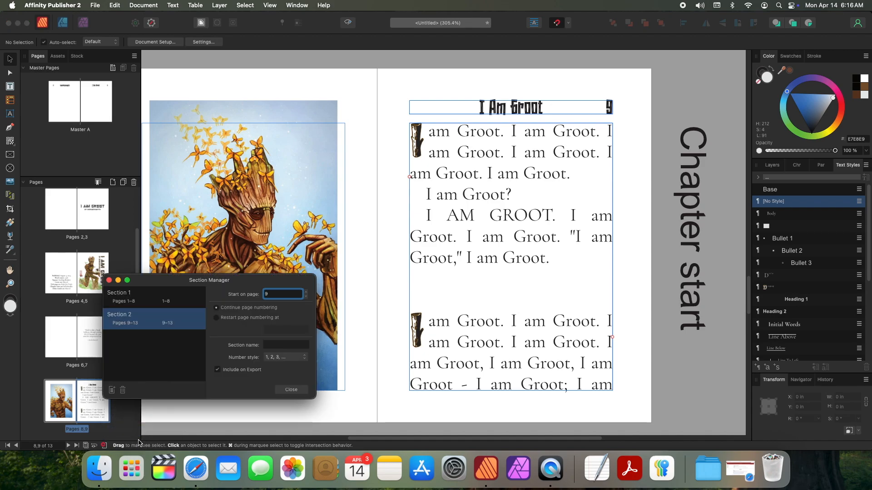
pyautogui.click(216, 317)
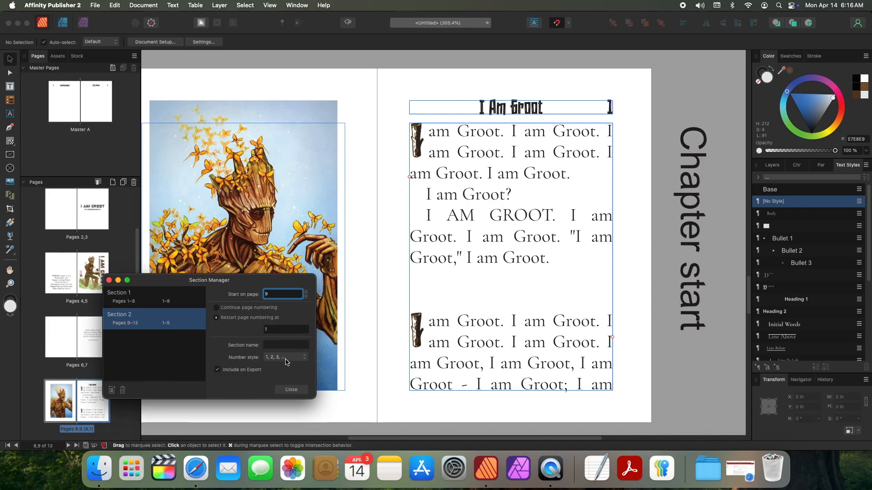
pyautogui.click(291, 389)
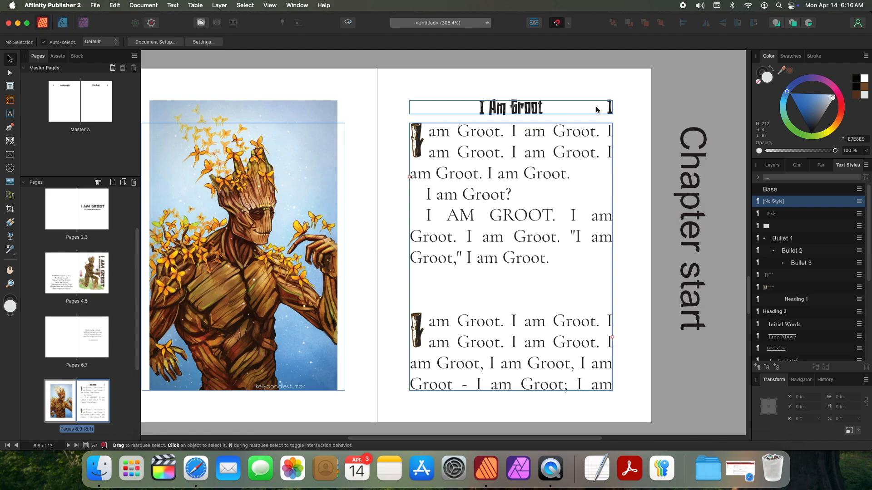
# Step: Extend the chapter start page's text frame up to the header frame's top edge and clear the master from that page
pyautogui.scroll(-3, 599, 210)
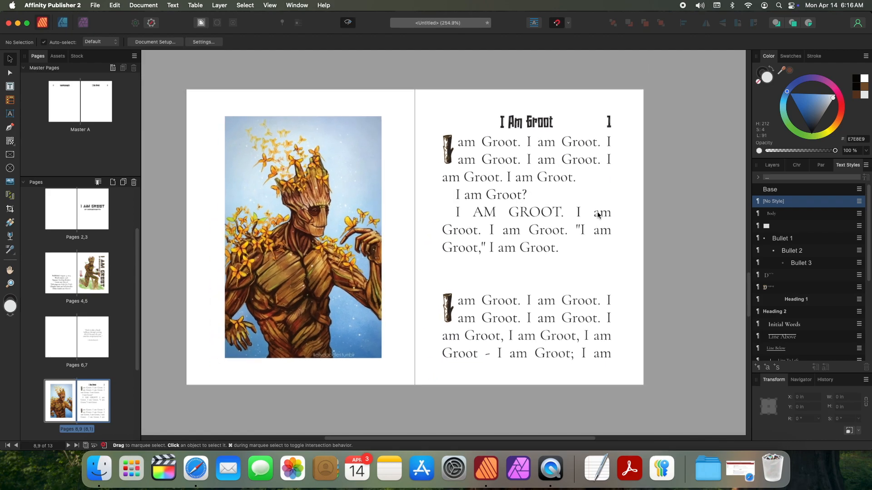
pyautogui.click(550, 231)
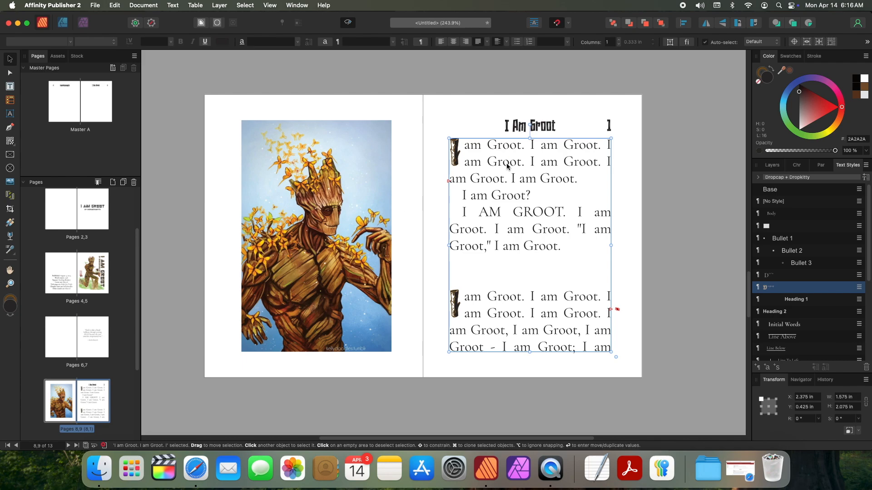
pyautogui.hotkey('ctrl', 'w')
pyautogui.moveTo(530, 139); pyautogui.dragTo(534, 121)
pyautogui.click(621, 157)
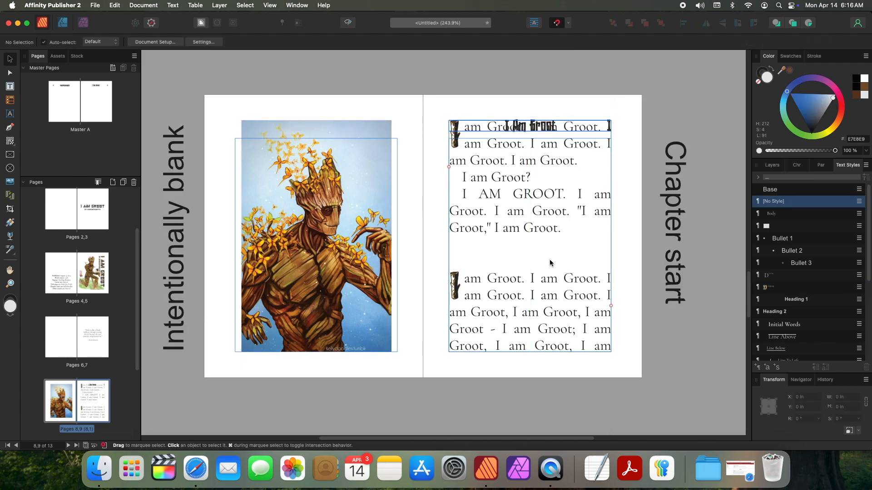
pyautogui.hotkey('ctrl', 'w')
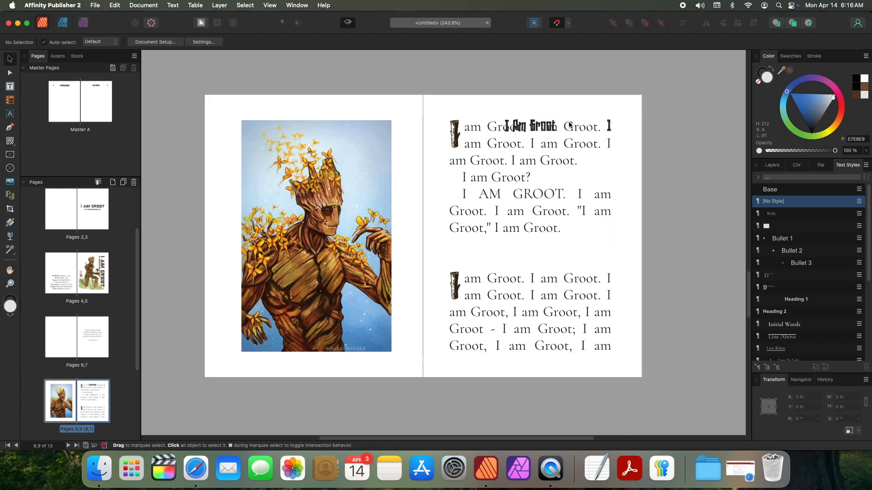
pyautogui.rightClick(93, 395)
pyautogui.click(143, 390)
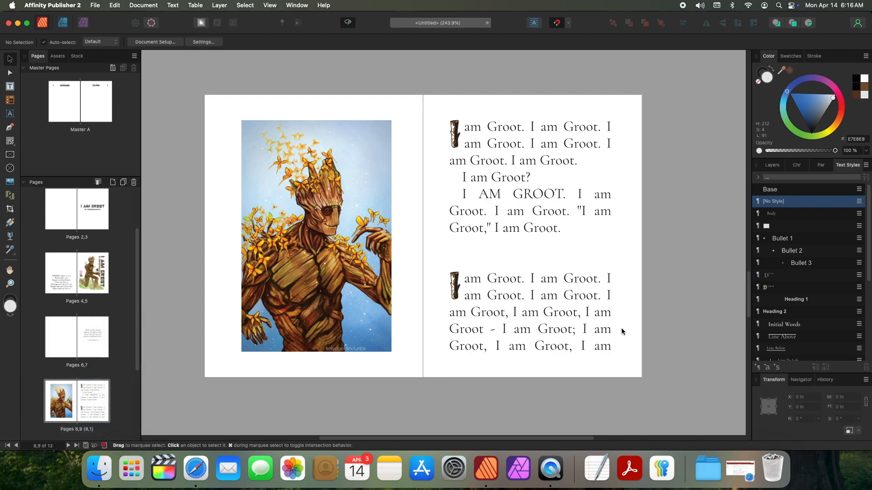
# Step: Review the chapter start spread both in preview and with its frames and notes showing
pyautogui.click(540, 335)
pyautogui.hotkey('ctrl', 'w')
pyautogui.click(632, 267)
pyautogui.hotkey('ctrl', 'w')
pyautogui.hotkey('ctrl', 'w')
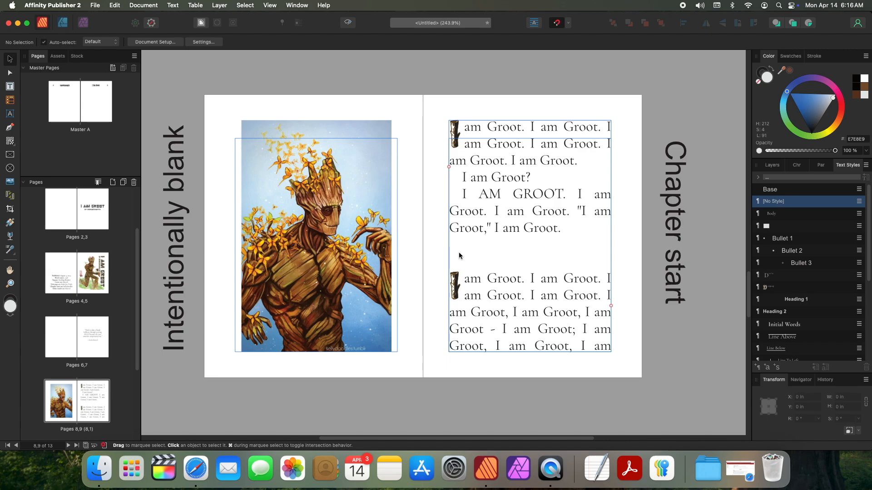
pyautogui.hotkey('ctrl', 'w')
pyautogui.click(355, 256)
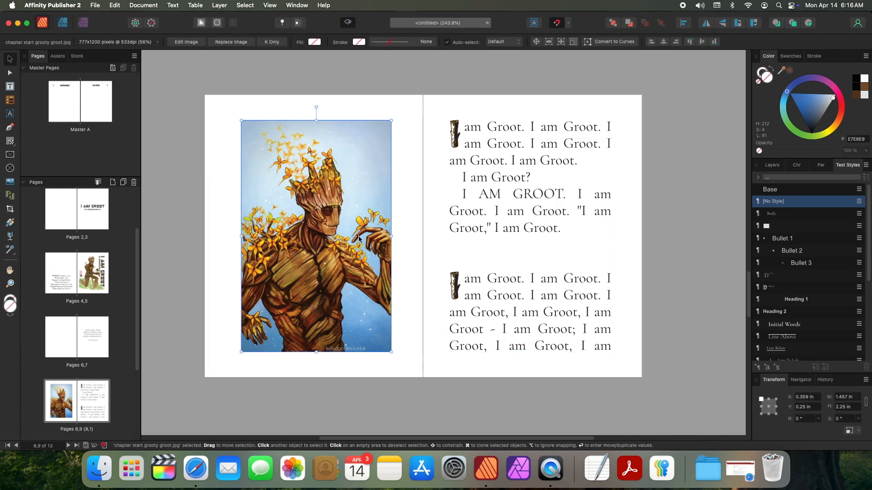
pyautogui.click(482, 255)
pyautogui.click(441, 257)
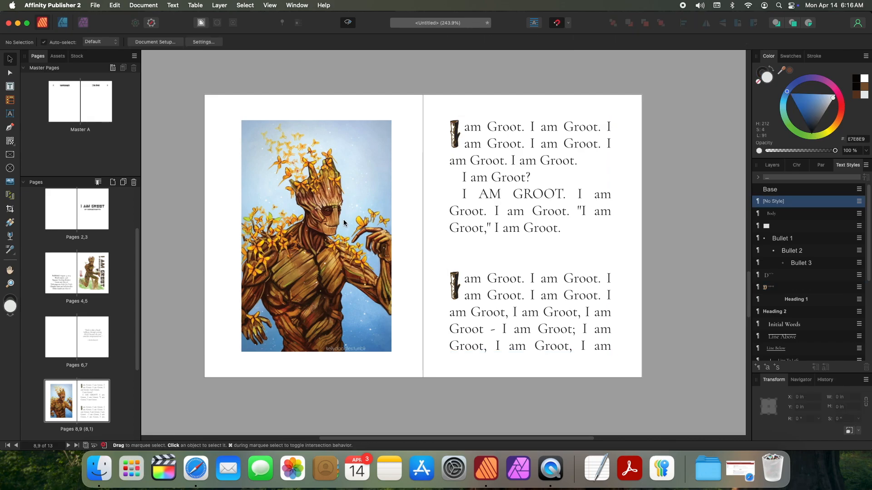
# Step: Trace the upper and lower right wings of the small butterfly above Groot's hand as a Pen tool curve
pyautogui.scroll(-2, 377, 213)
pyautogui.scroll(10, 377, 216)
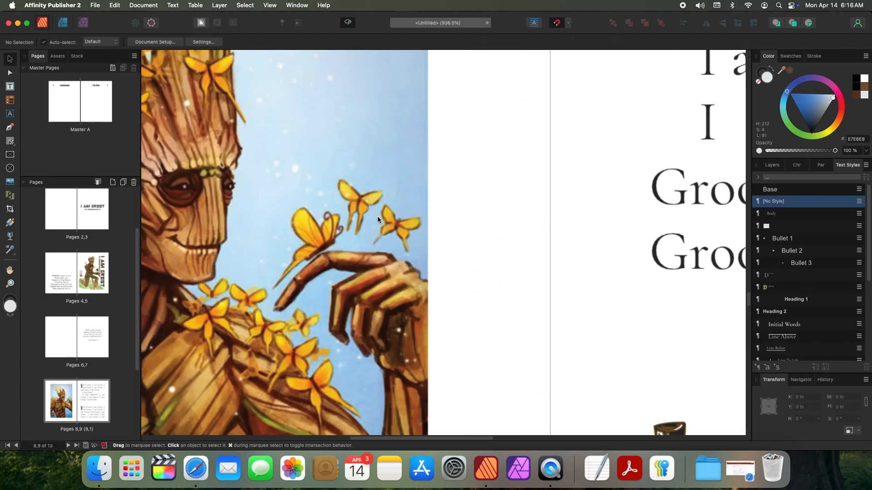
pyautogui.scroll(3, 326, 166)
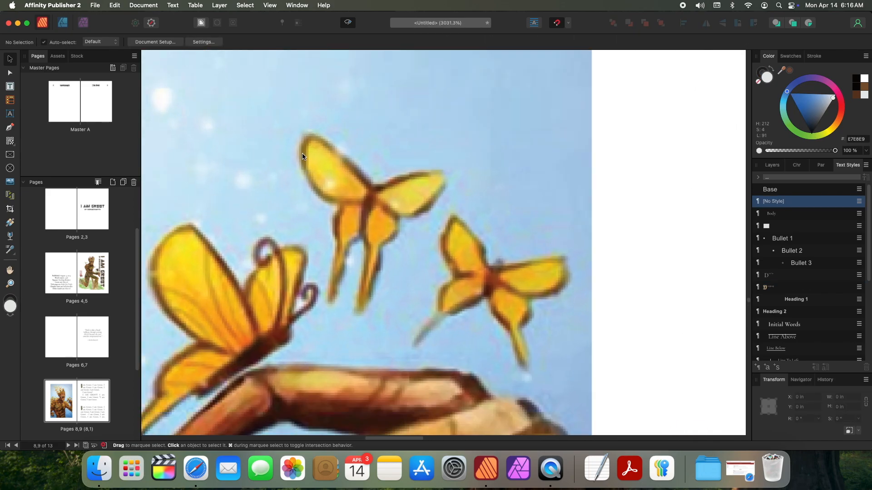
pyautogui.press('p')
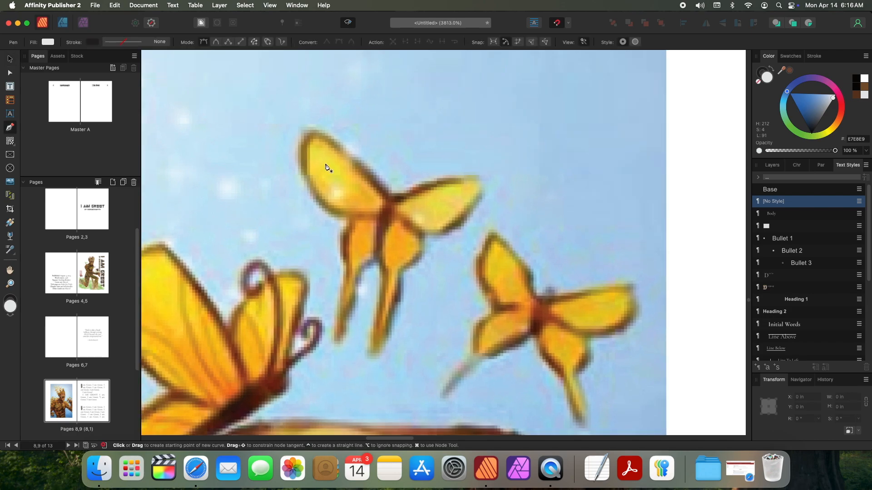
pyautogui.click(391, 204)
pyautogui.moveTo(434, 184); pyautogui.dragTo(479, 208)
pyautogui.press('super+z')
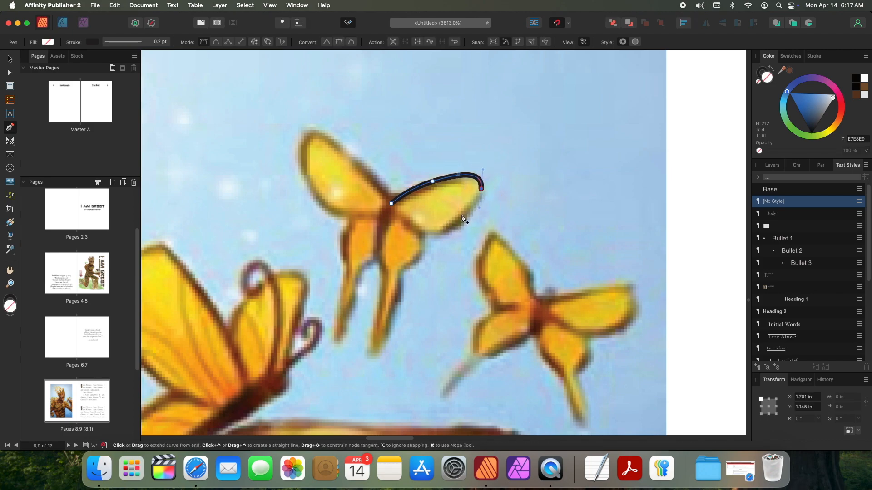
pyautogui.moveTo(442, 234); pyautogui.dragTo(401, 297)
pyautogui.click(418, 232)
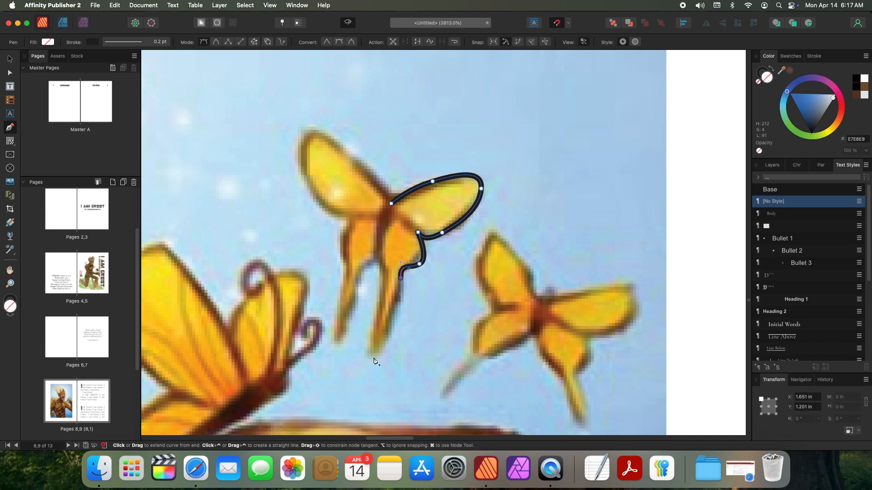
# Step: Continue the butterfly outline around both tails and the lower left wing, turning sharply at the upper left wing's base
pyautogui.moveTo(373, 358); pyautogui.dragTo(362, 359)
pyautogui.moveTo(384, 287); pyautogui.dragTo(360, 269)
pyautogui.moveTo(352, 307); pyautogui.dragTo(338, 347)
pyautogui.click(339, 343)
pyautogui.moveTo(339, 286); pyautogui.dragTo(310, 183)
pyautogui.press('super+z')
pyautogui.click(351, 221)
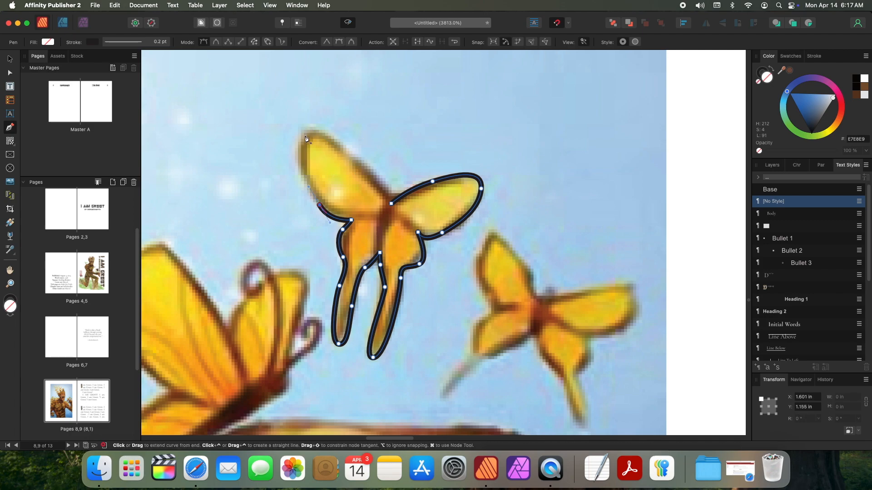
# Step: Trace the upper left wing and close the butterfly outline at the starting point between the wings
pyautogui.moveTo(300, 148); pyautogui.dragTo(306, 131)
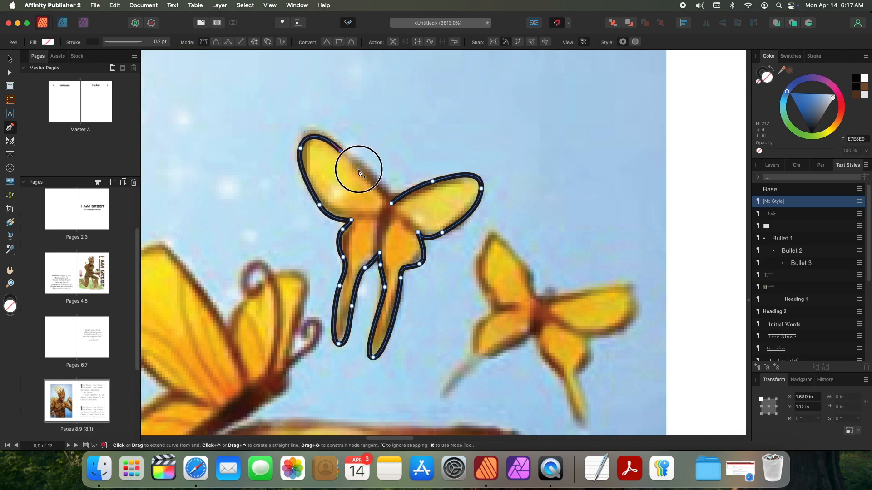
pyautogui.moveTo(358, 170); pyautogui.dragTo(375, 179)
pyautogui.press('super+z')
pyautogui.press('super+z')
pyautogui.moveTo(303, 154); pyautogui.dragTo(303, 130)
pyautogui.moveTo(346, 153); pyautogui.dragTo(400, 226)
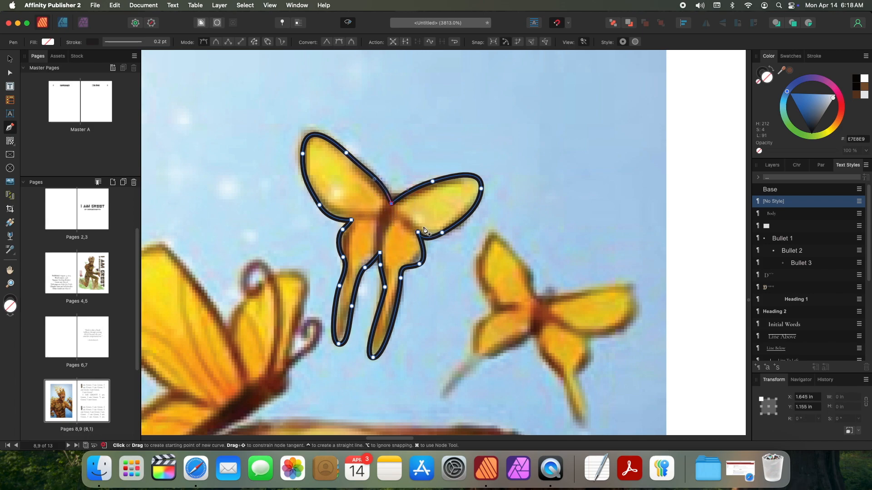
pyautogui.press('v')
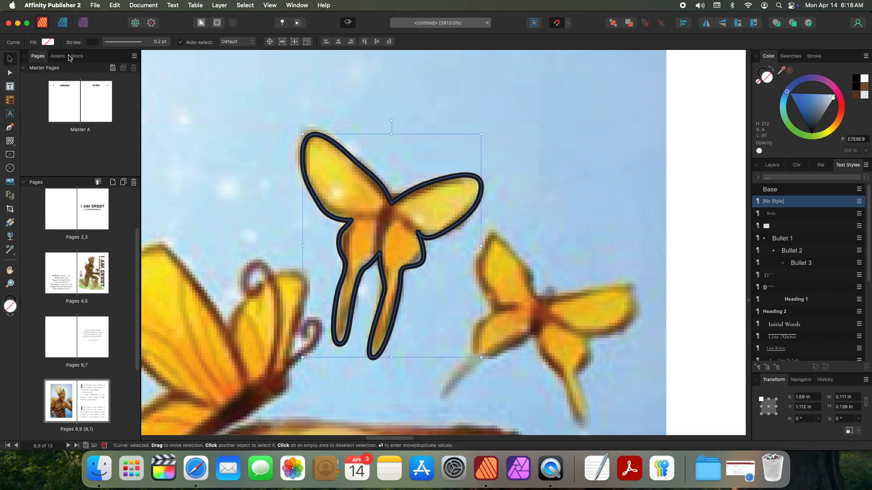
# Step: Swap the butterfly's stroke and fill so it is solid black, and add a Gradient Overlay layer effect
pyautogui.click(11, 320)
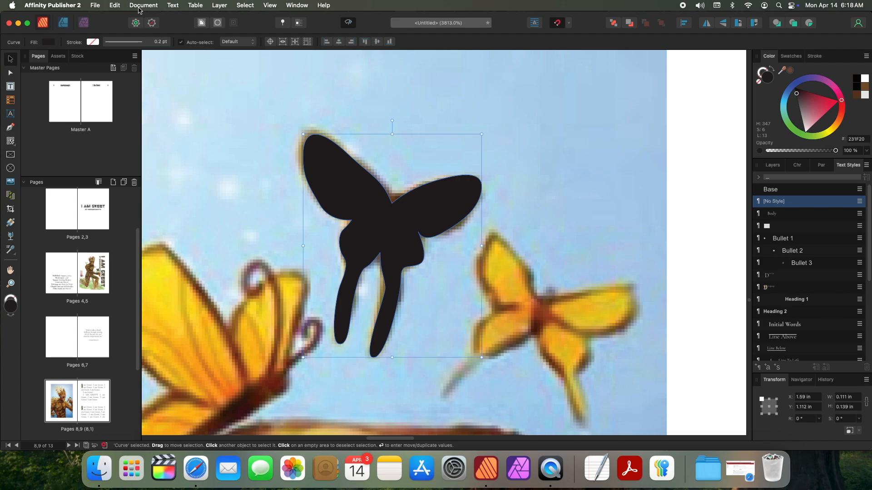
pyautogui.click(211, 7)
pyautogui.click(232, 373)
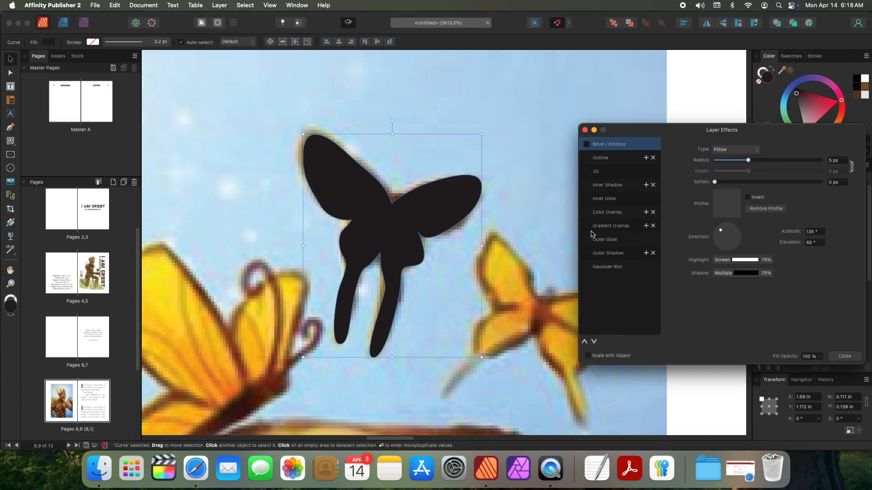
pyautogui.click(586, 226)
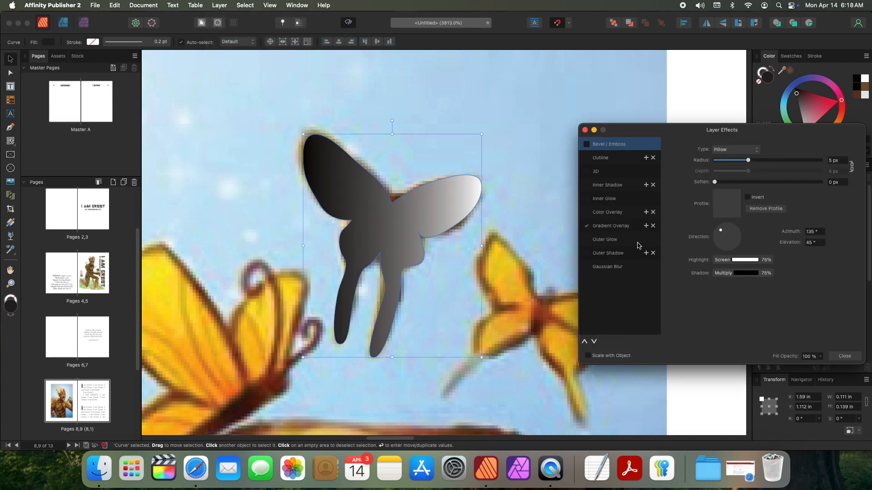
pyautogui.click(629, 232)
pyautogui.click(727, 193)
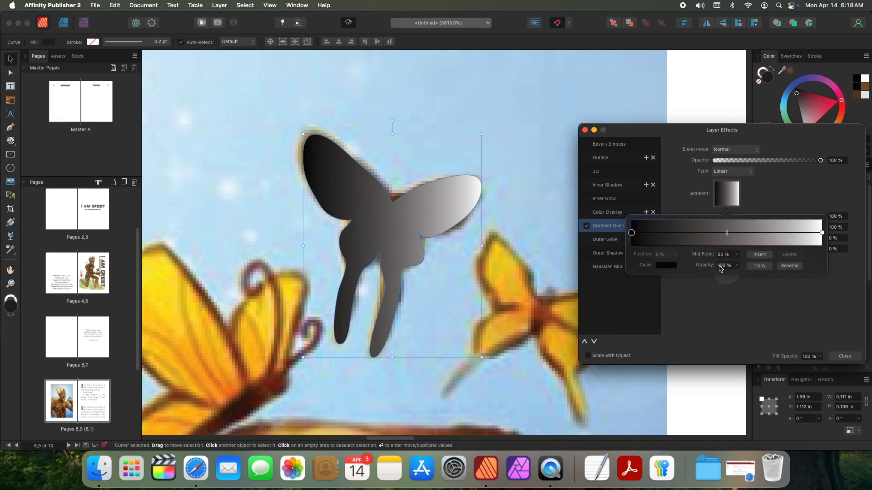
# Step: Set the overlay gradient's start stop to orange CD6627 and its end stop to yellow F9E130, sampled from the artwork
pyautogui.click(669, 266)
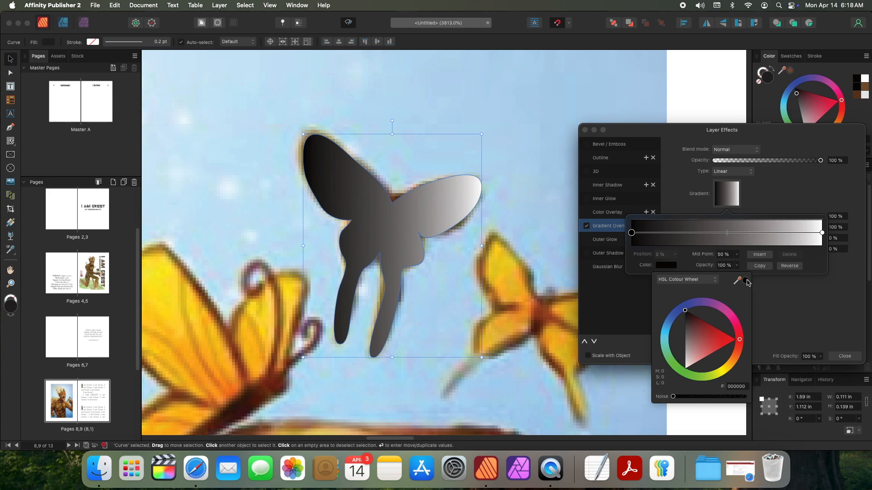
pyautogui.moveTo(748, 283); pyautogui.dragTo(229, 399)
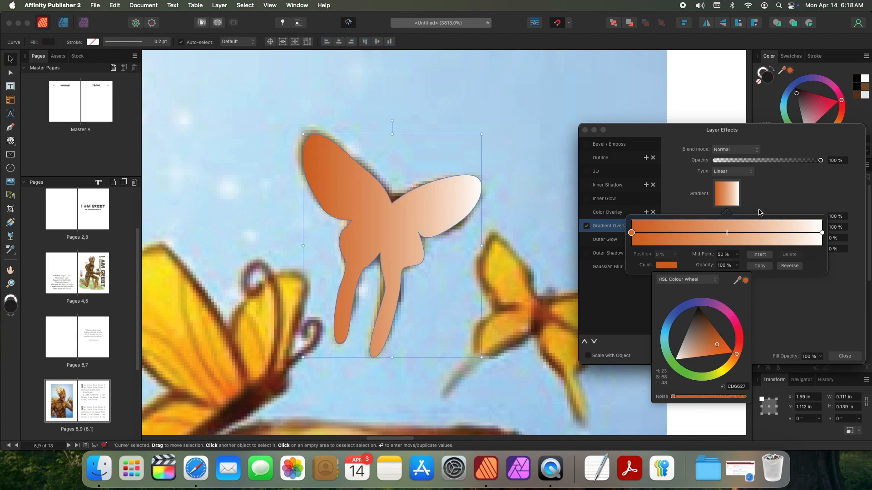
pyautogui.click(822, 232)
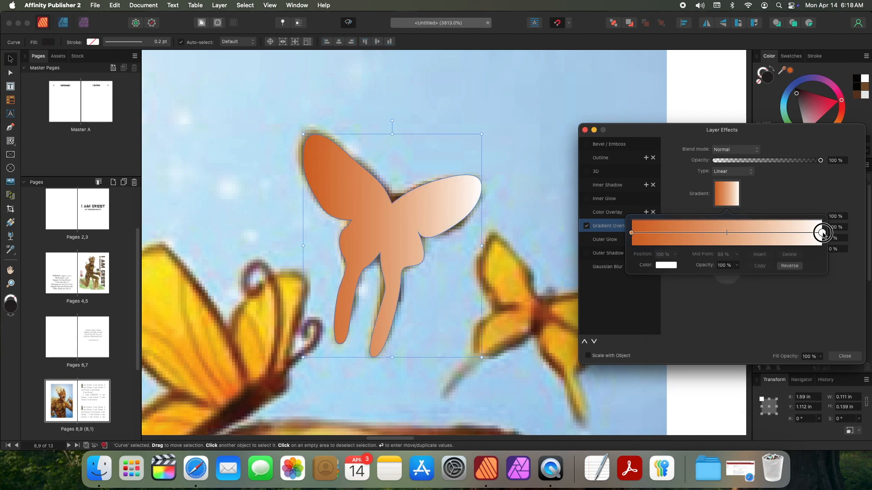
pyautogui.click(669, 266)
pyautogui.moveTo(745, 281); pyautogui.dragTo(156, 270)
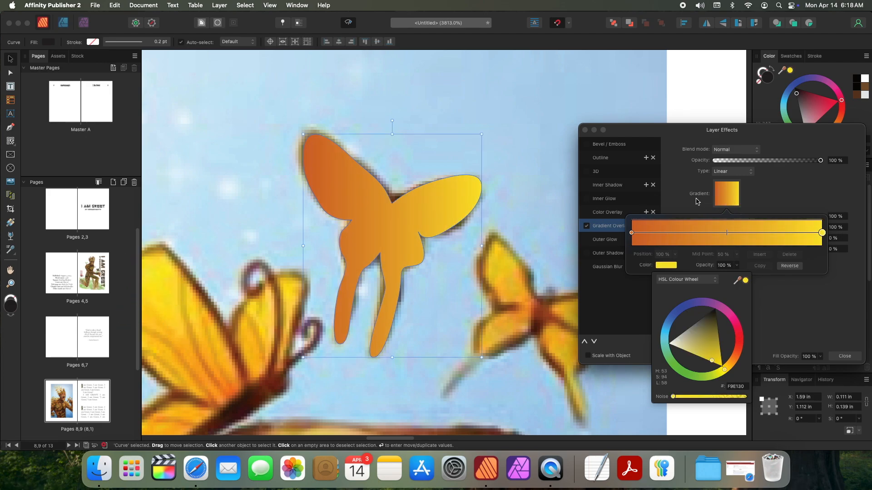
pyautogui.click(757, 198)
# Step: Set the gradient overlay's type to Elliptical and try other blend modes before keeping Normal
pyautogui.click(732, 171)
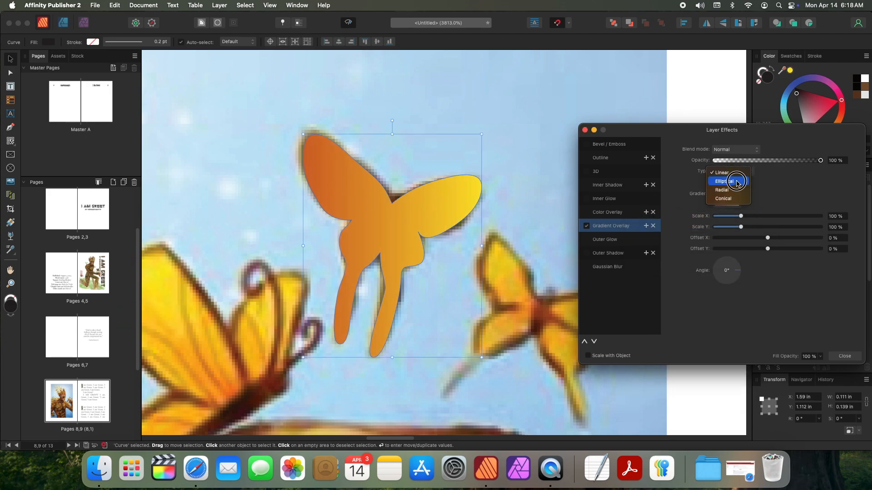
pyautogui.click(736, 184)
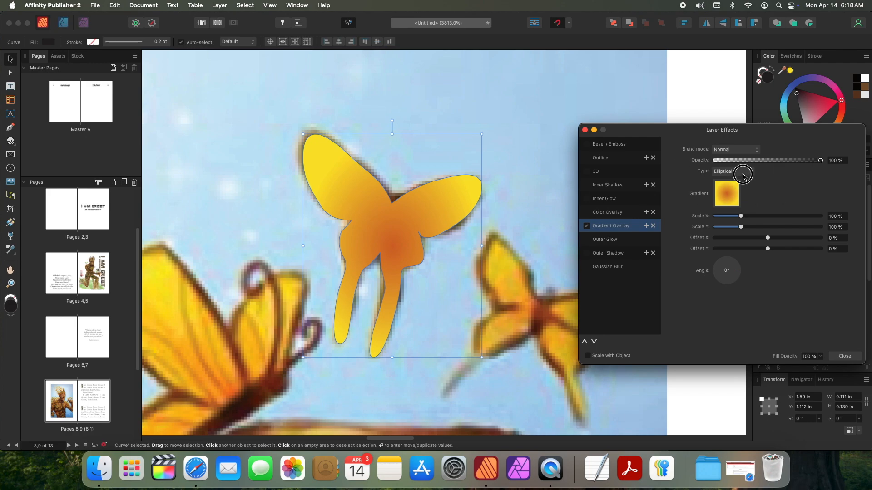
pyautogui.click(740, 172)
pyautogui.click(791, 196)
pyautogui.click(736, 150)
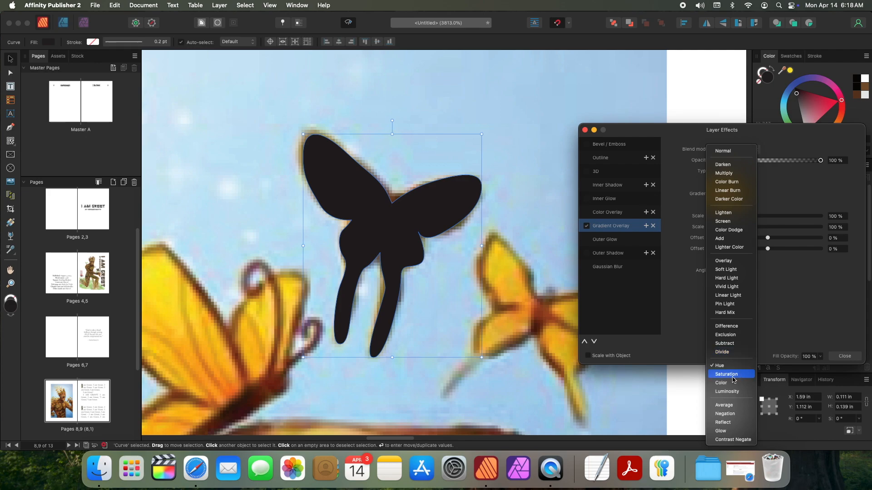
pyautogui.click(724, 150)
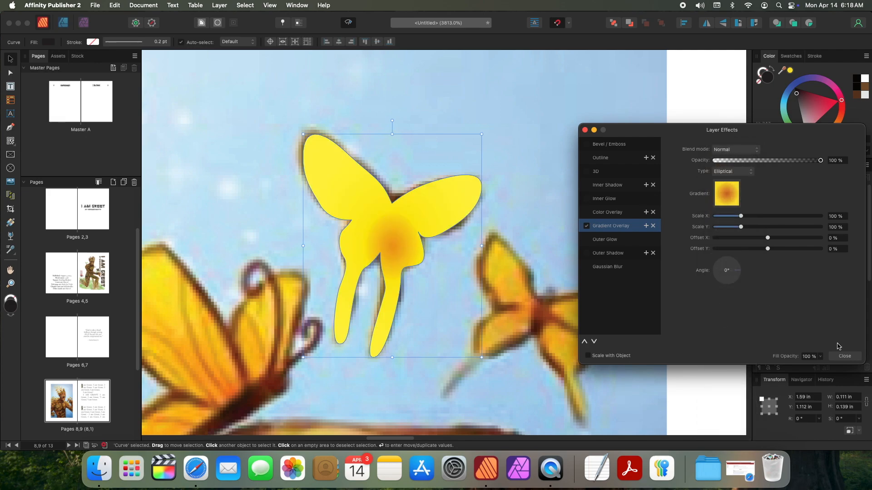
pyautogui.click(843, 359)
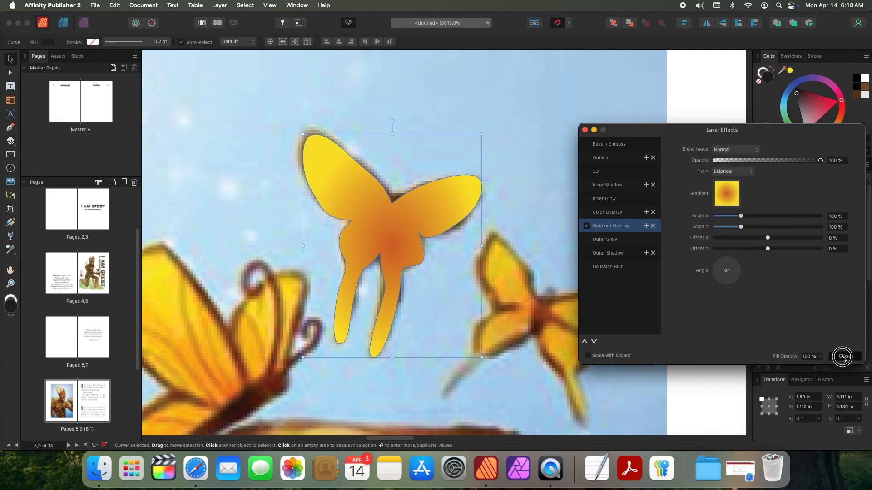
# Step: Duplicate the gradient butterfly, move the copy away, and undo the moves so it sits exactly over the original
pyautogui.press('p')
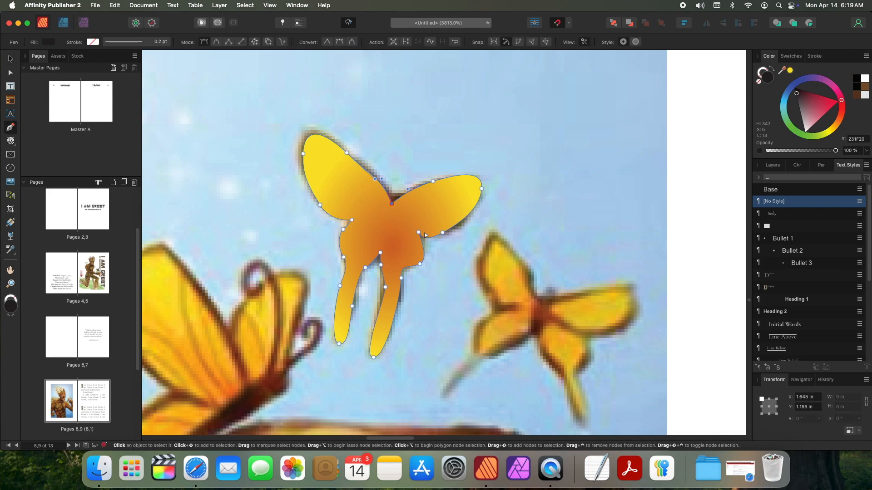
pyautogui.press('Escape')
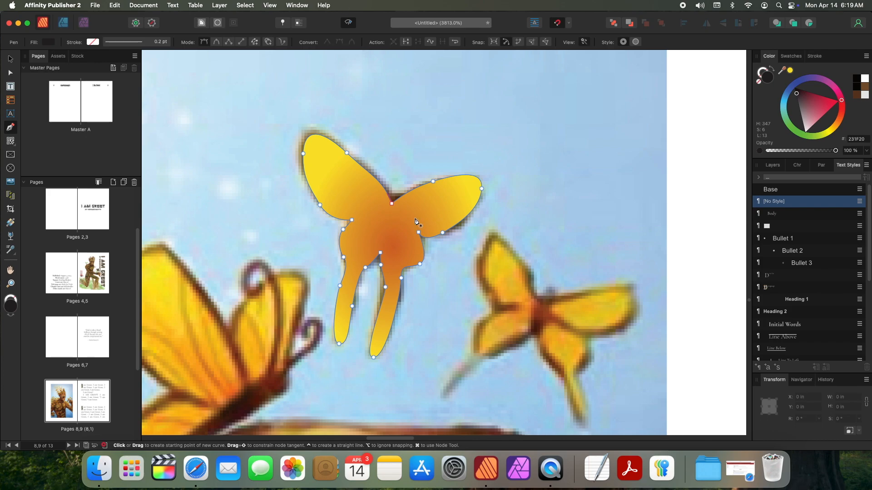
pyautogui.press('v')
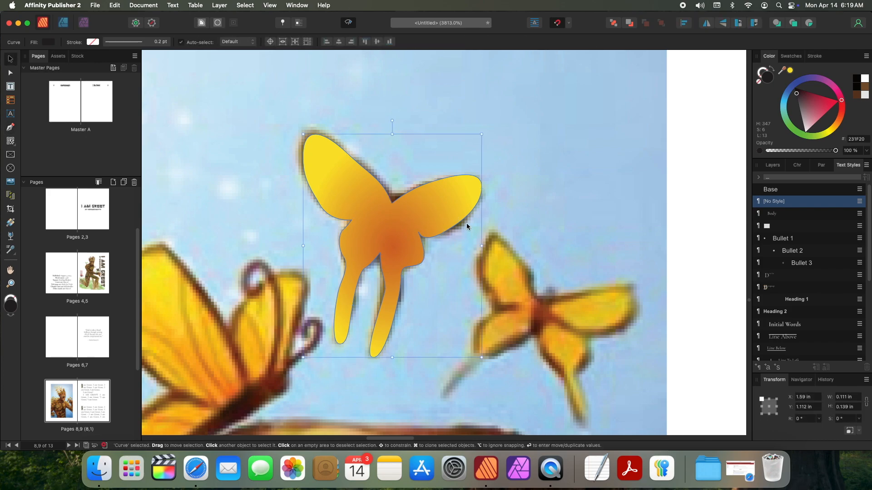
pyautogui.moveTo(382, 210); pyautogui.dragTo(578, 204)
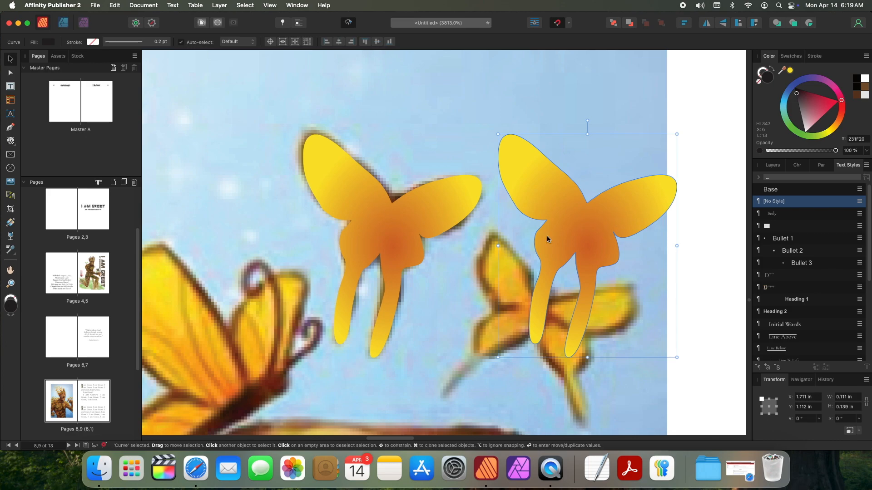
pyautogui.moveTo(546, 236); pyautogui.dragTo(356, 107)
pyautogui.press('super+z')
pyautogui.press('super+z')
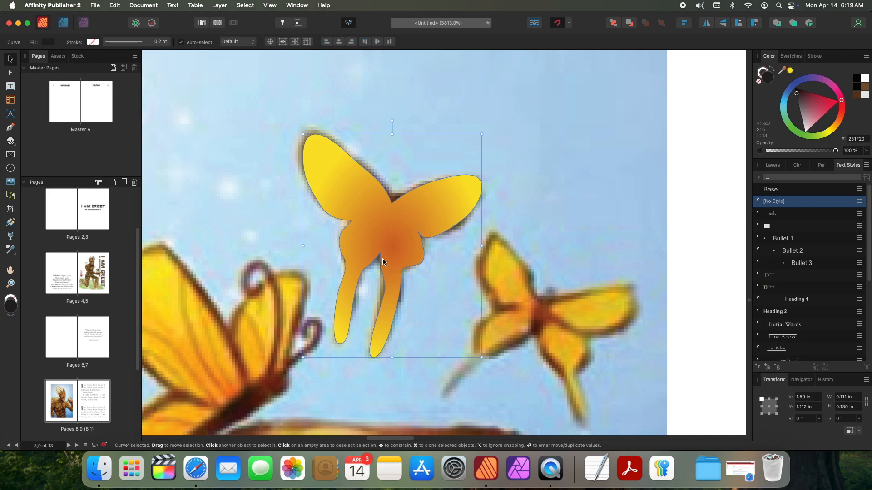
pyautogui.moveTo(378, 254); pyautogui.dragTo(428, 249)
pyautogui.press('super+z')
# Step: Make the top butterfly a black outline without fill by swapping its fill and stroke and turning off its Gradient Overlay
pyautogui.click(774, 70)
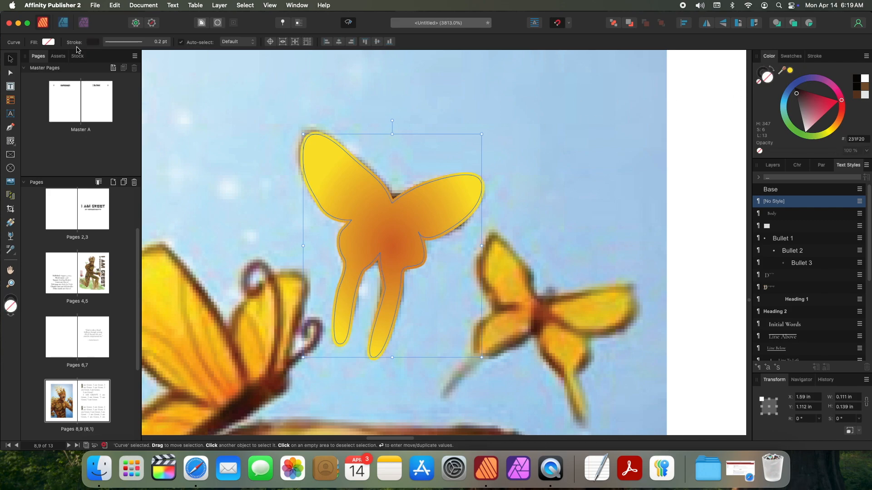
pyautogui.click(216, 6)
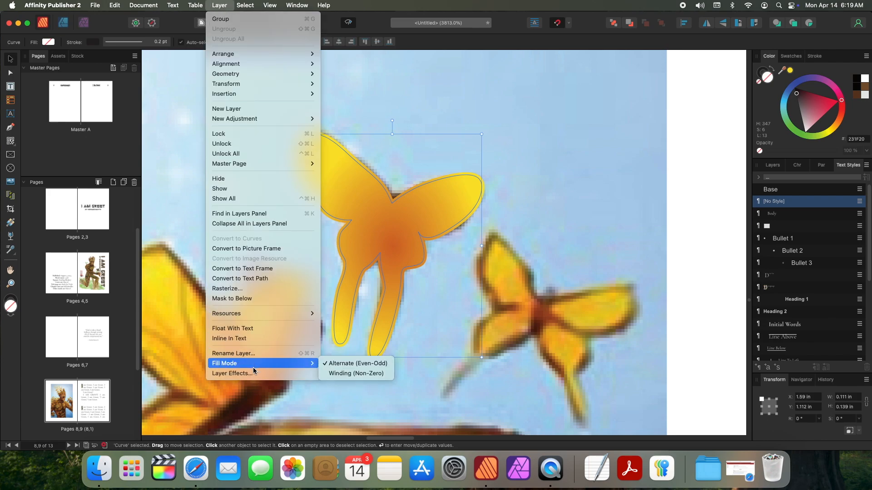
pyautogui.click(252, 376)
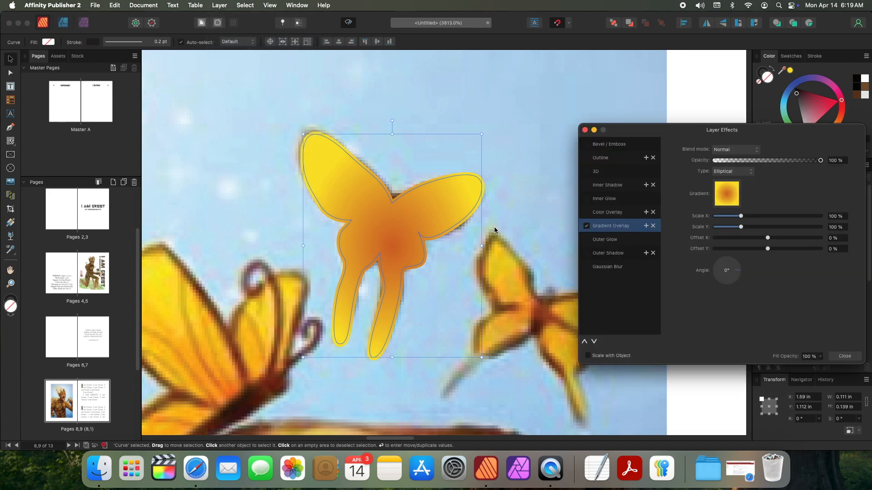
pyautogui.click(586, 226)
pyautogui.click(844, 356)
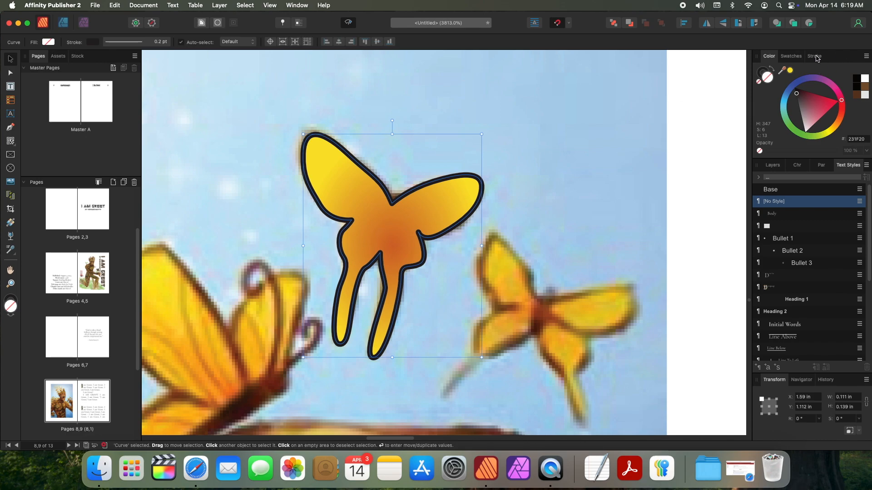
# Step: Recolor the butterfly outline's stroke to brown 752C15, sampled from the artwork
pyautogui.click(759, 74)
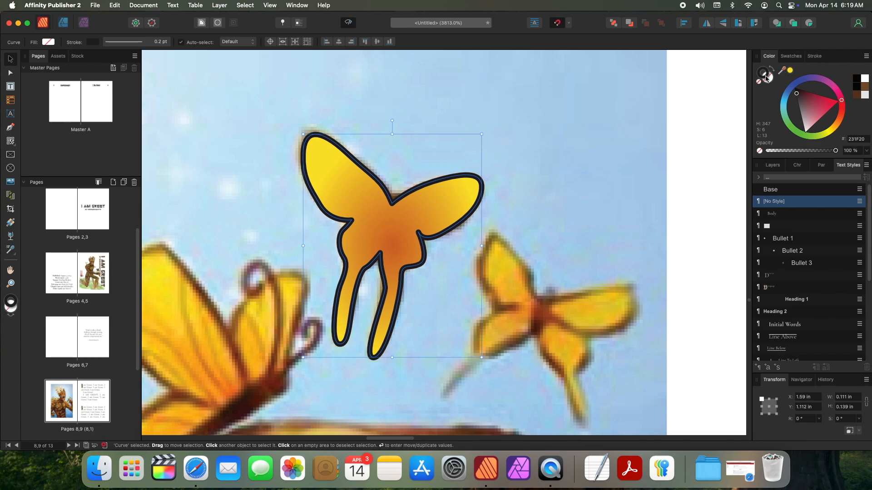
pyautogui.moveTo(792, 73)
pyautogui.mouseDown()
pyautogui.moveTo(244, 377)
pyautogui.moveTo(240, 411)
pyautogui.mouseUp()
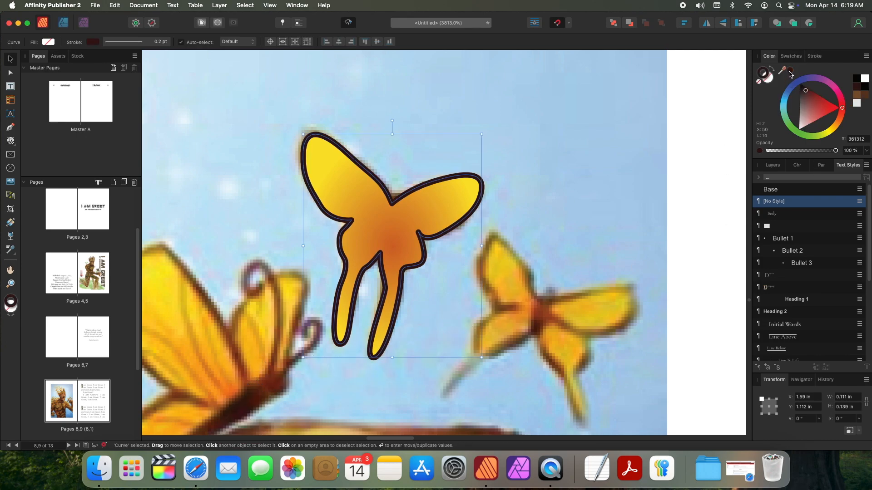
pyautogui.moveTo(790, 72)
pyautogui.mouseDown()
pyautogui.moveTo(490, 258)
pyautogui.moveTo(230, 399)
pyautogui.moveTo(264, 387)
pyautogui.mouseUp()
pyautogui.click(695, 218)
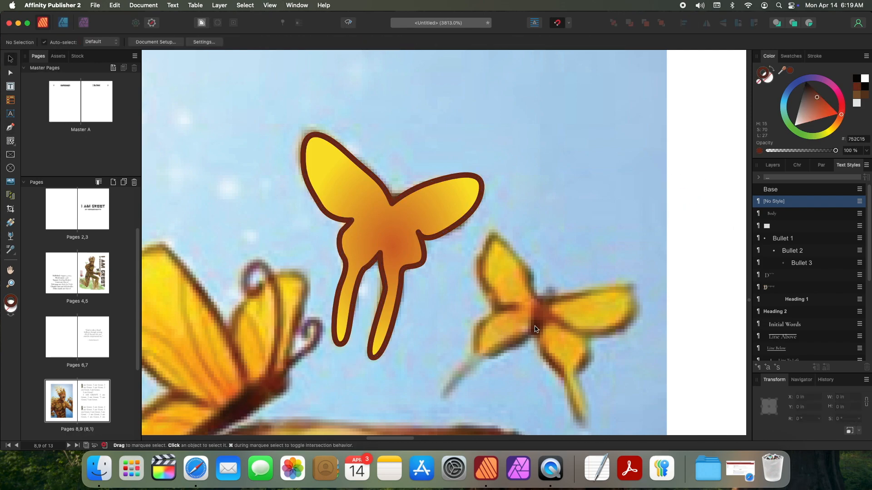
pyautogui.press('super+z')
pyautogui.click(428, 273)
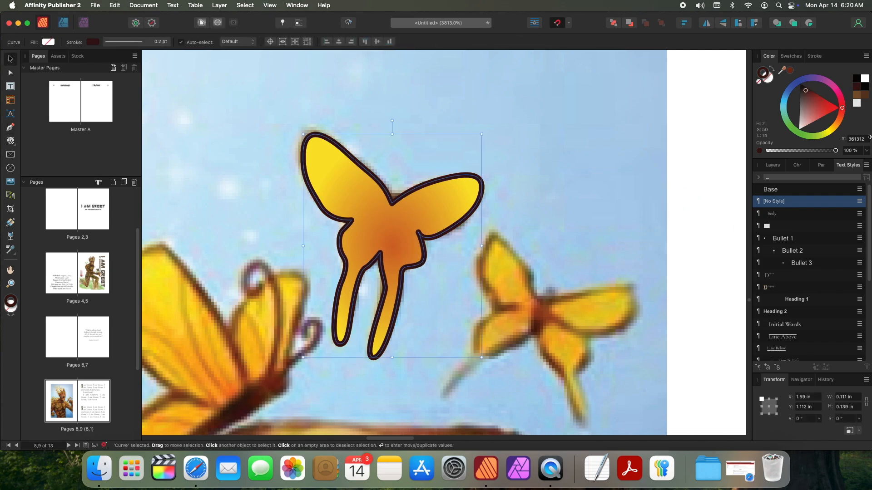
pyautogui.click(792, 71)
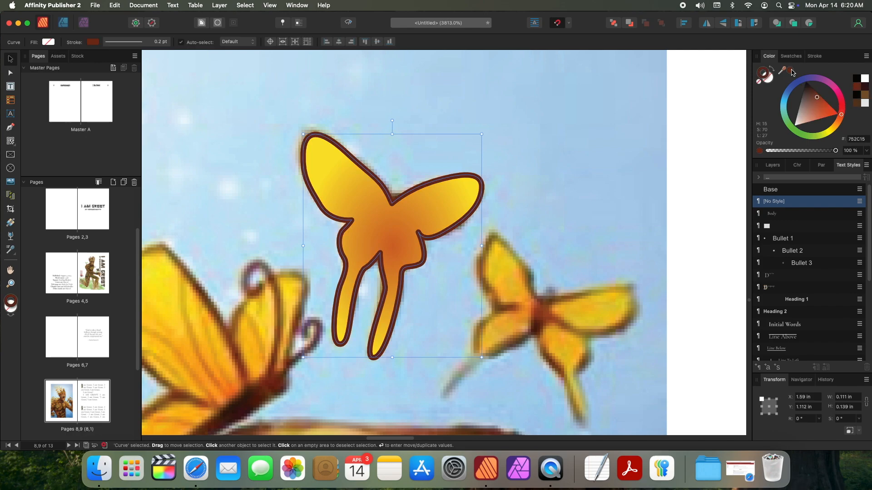
pyautogui.click(675, 217)
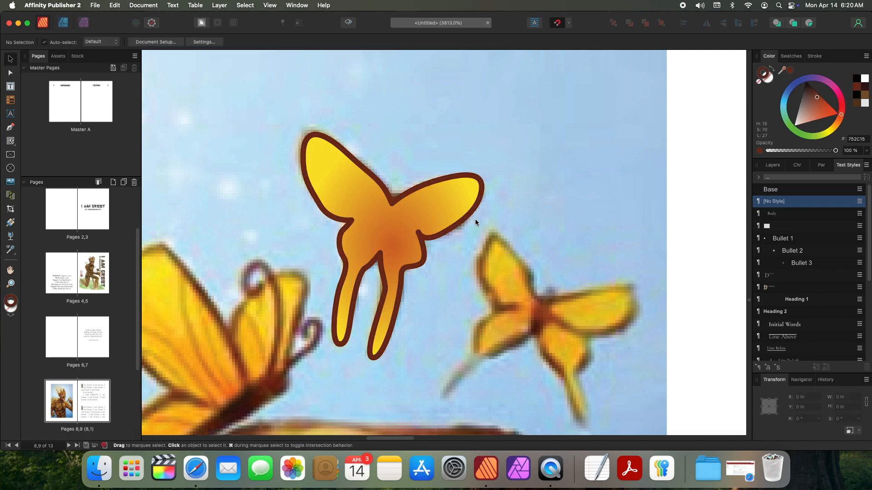
# Step: Set the butterfly outline's stroke width to 0.1 pt
pyautogui.click(443, 207)
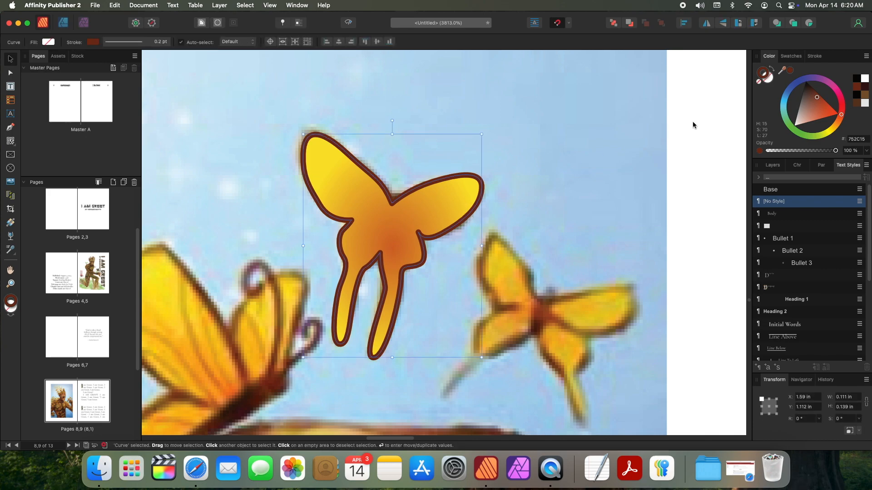
pyautogui.click(814, 56)
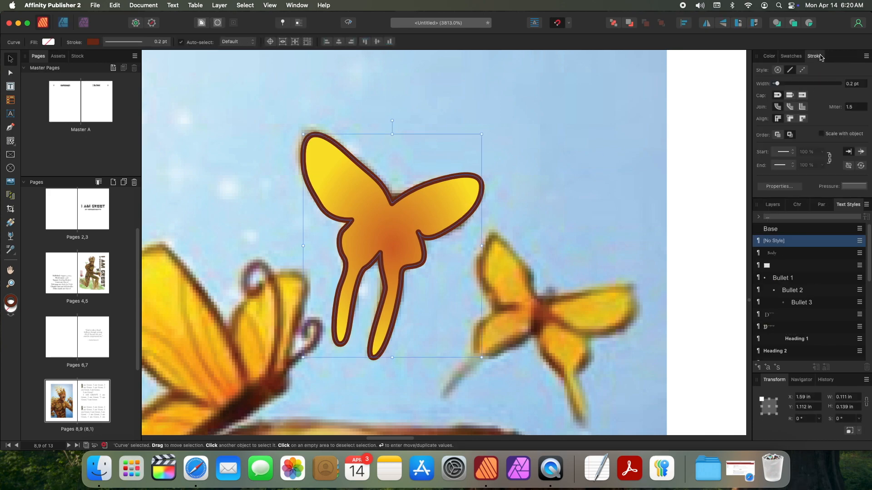
pyautogui.click(856, 85)
pyautogui.press('BackSpace')
pyautogui.write('1')
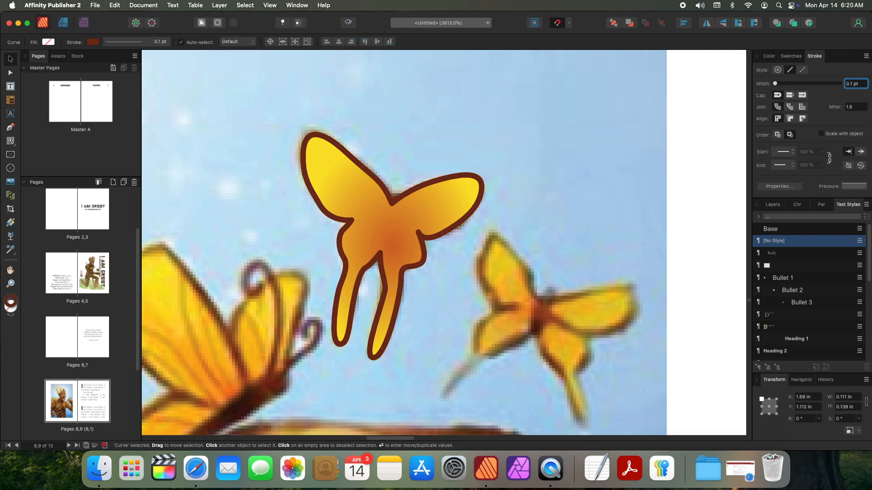
pyautogui.click(391, 197)
pyautogui.scroll(3, 380, 203)
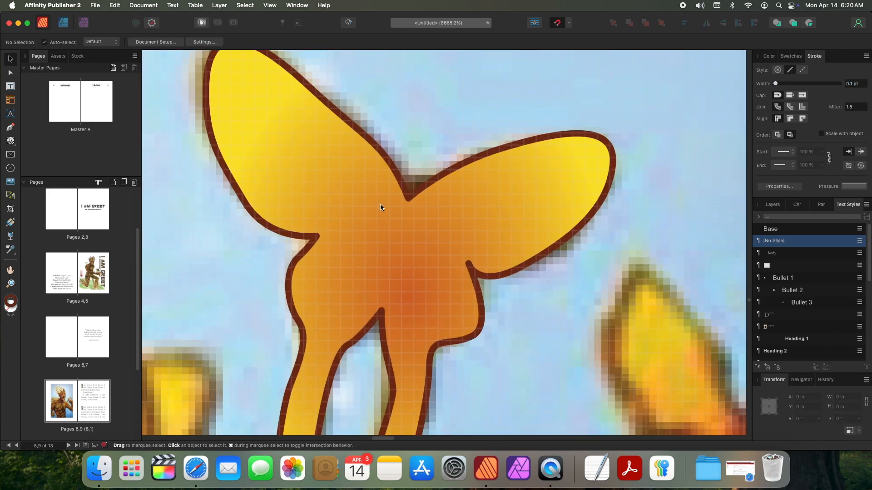
pyautogui.press('p')
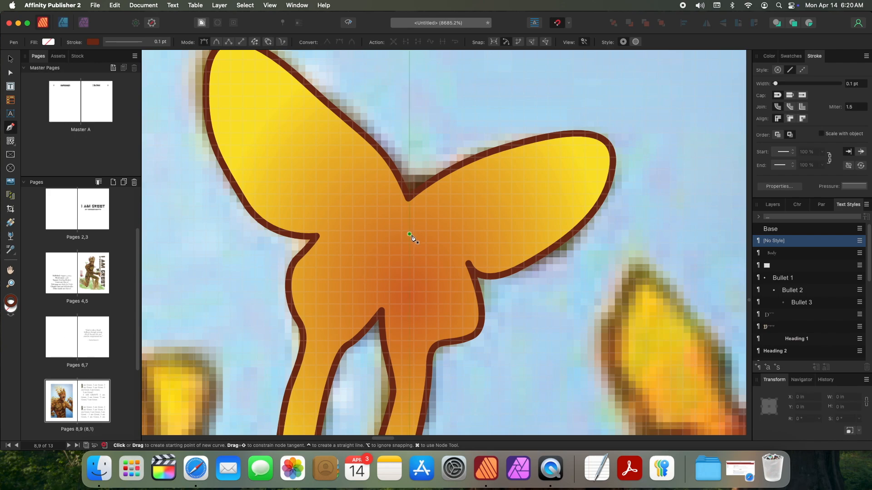
pyautogui.press('v')
pyautogui.moveTo(517, 271); pyautogui.dragTo(748, 264)
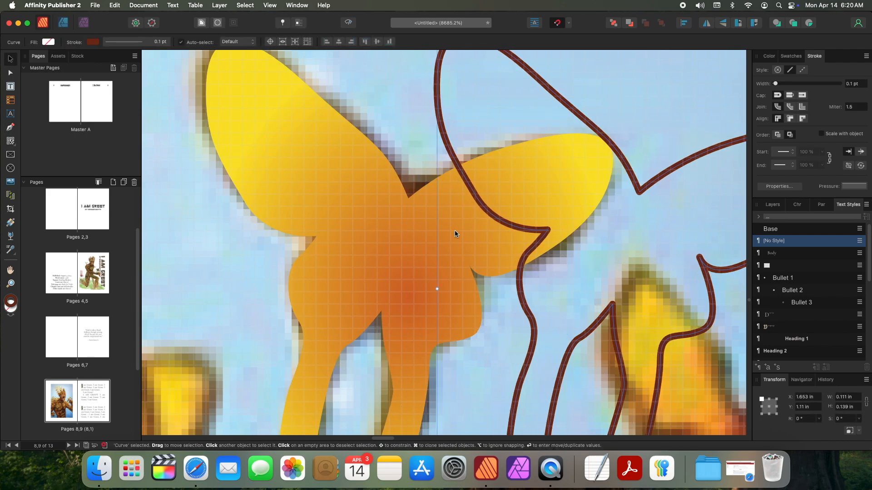
pyautogui.press('super+z')
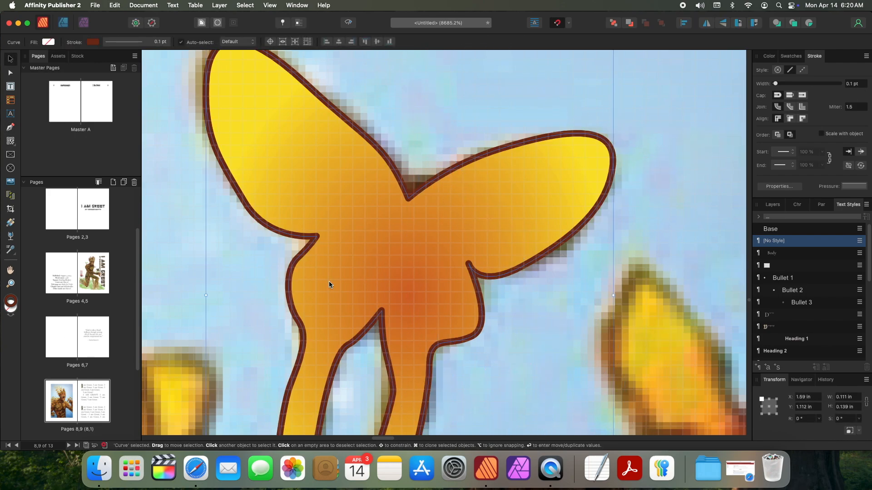
pyautogui.click(631, 229)
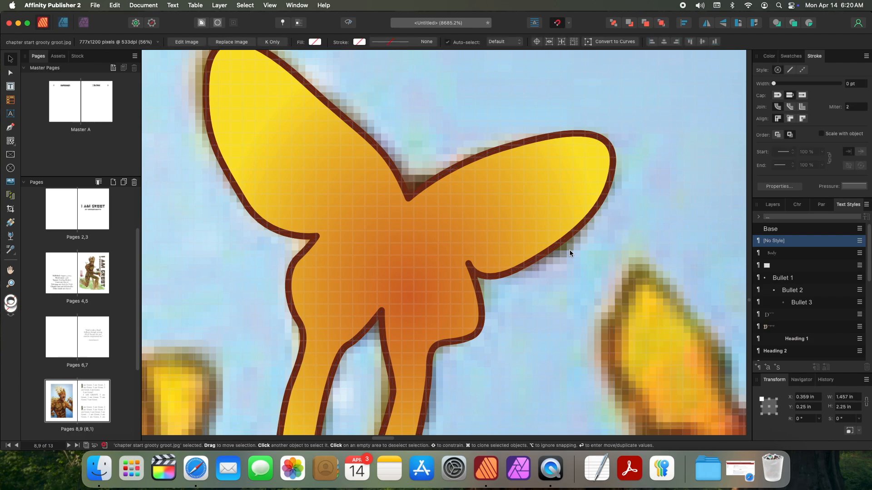
# Step: Draw a slim closed body shape down the butterfly's centre with the Pen tool and give it a brown fill without stroke
pyautogui.moveTo(539, 185); pyautogui.dragTo(532, 184)
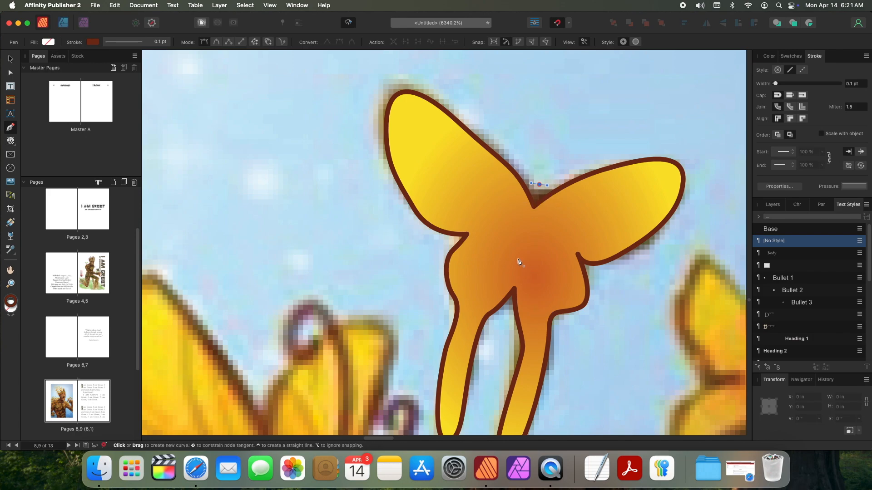
pyautogui.moveTo(515, 247); pyautogui.dragTo(512, 258)
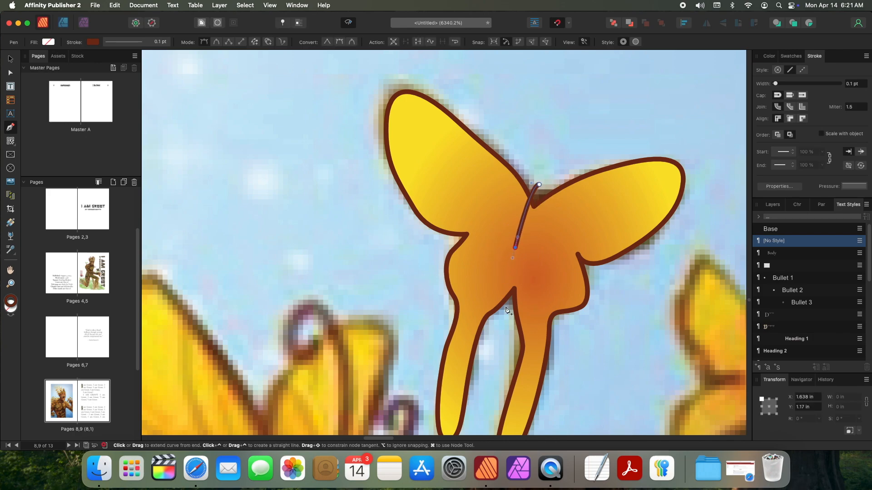
pyautogui.moveTo(512, 292); pyautogui.dragTo(524, 291)
pyautogui.moveTo(538, 234); pyautogui.dragTo(540, 218)
pyautogui.click(539, 185)
pyautogui.click(15, 315)
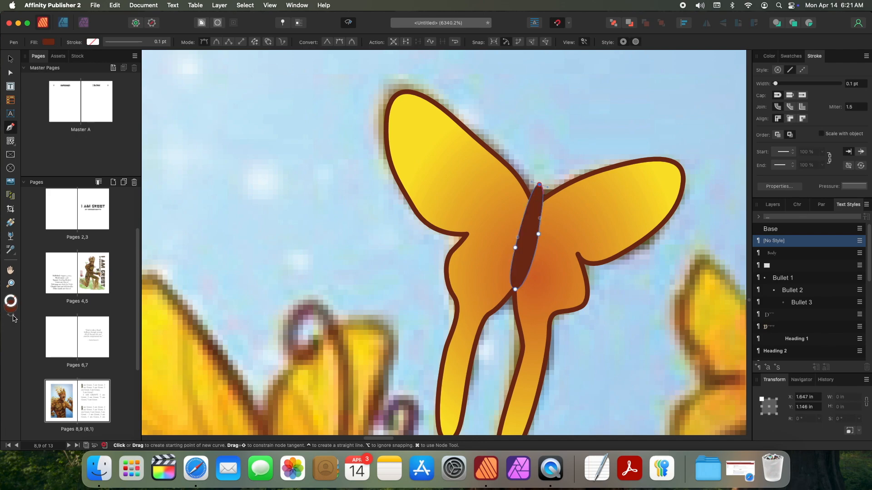
pyautogui.press('v')
pyautogui.click(593, 123)
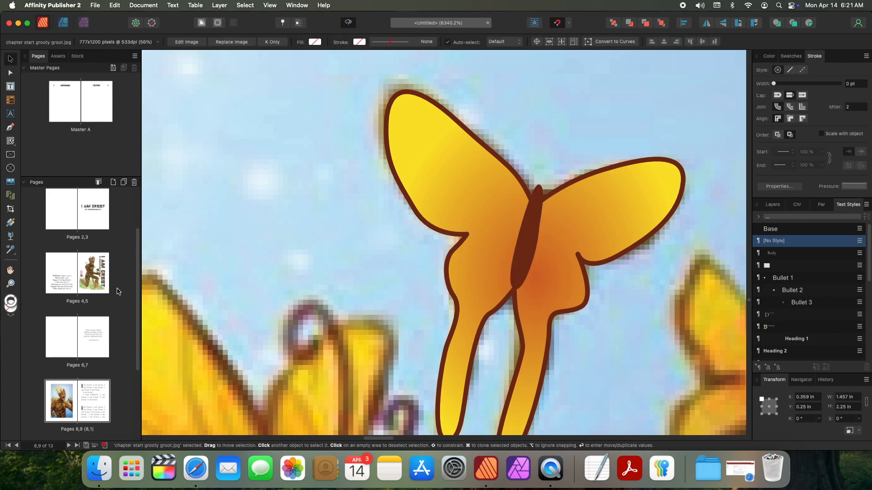
# Step: Draw one antenna with a curled tip from the top of the butterfly's body as an unfilled brown 0.1 pt curve
pyautogui.scroll(-5, 543, 209)
pyautogui.press('p')
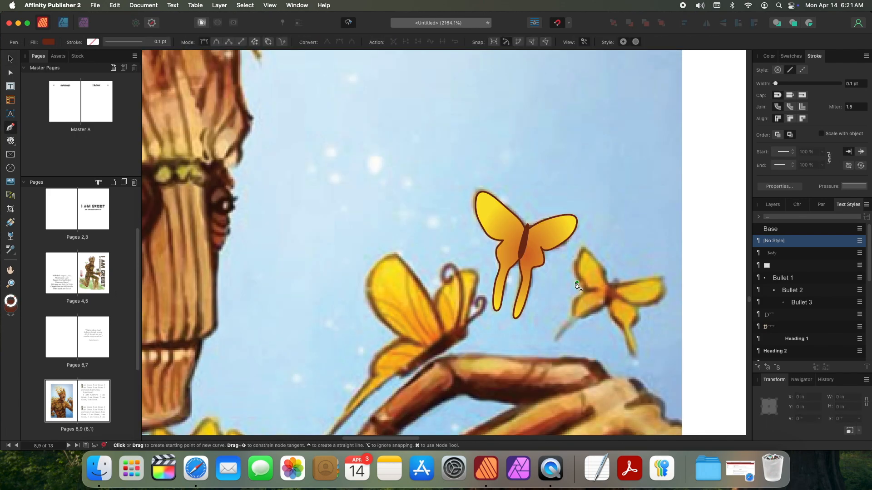
pyautogui.scroll(8, 542, 218)
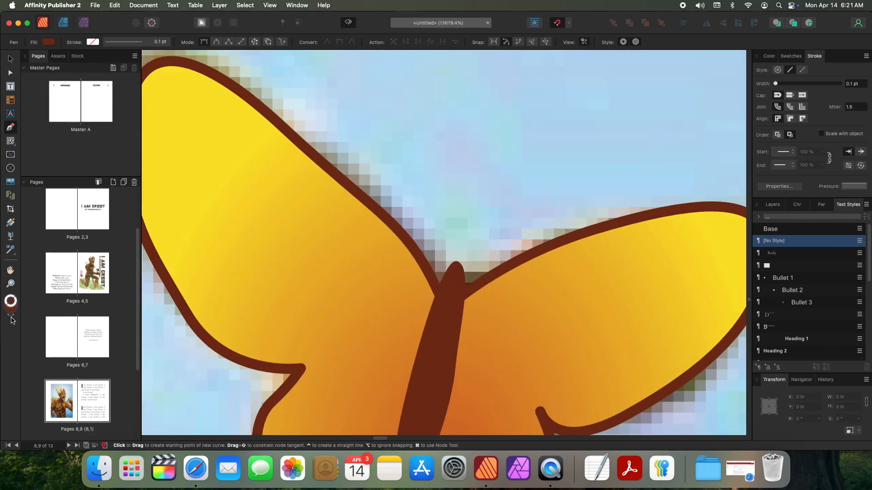
pyautogui.click(12, 318)
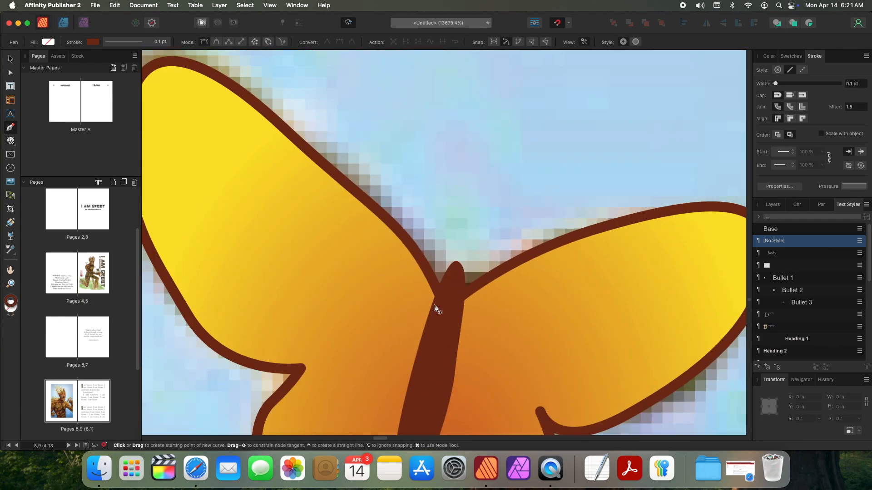
pyautogui.click(454, 280)
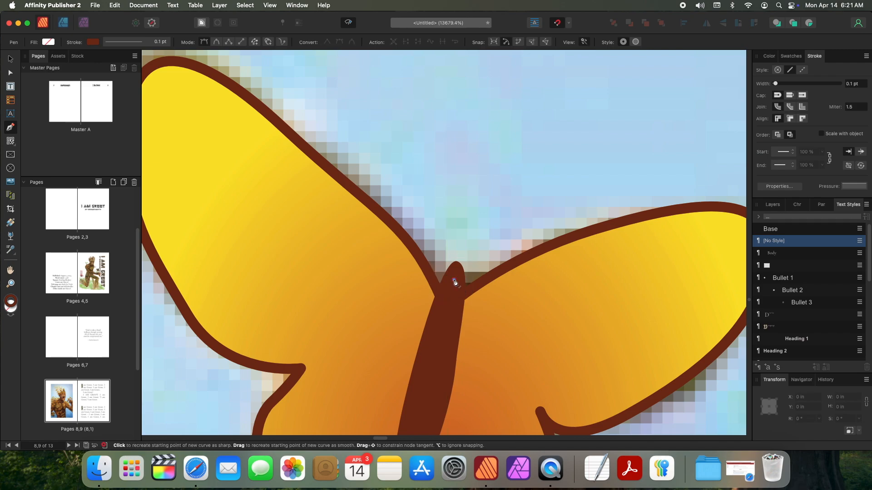
pyautogui.moveTo(454, 139); pyautogui.dragTo(443, 117)
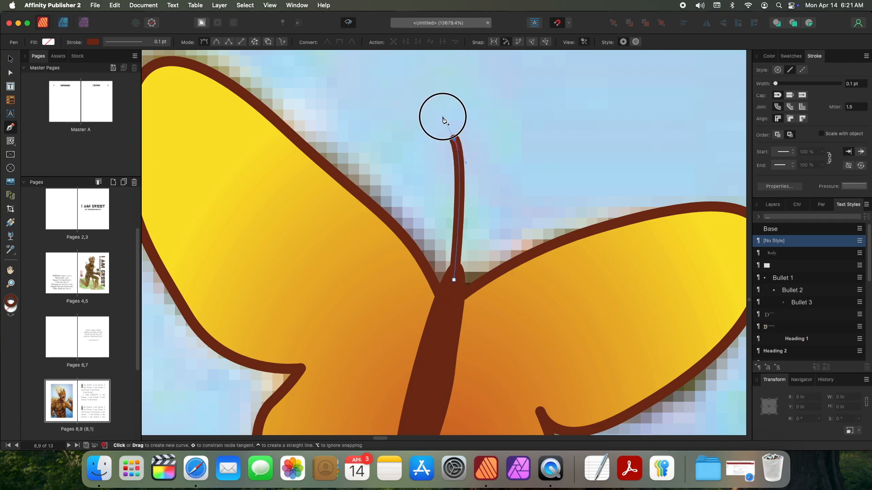
pyautogui.moveTo(419, 150); pyautogui.dragTo(427, 170)
pyautogui.click(436, 163)
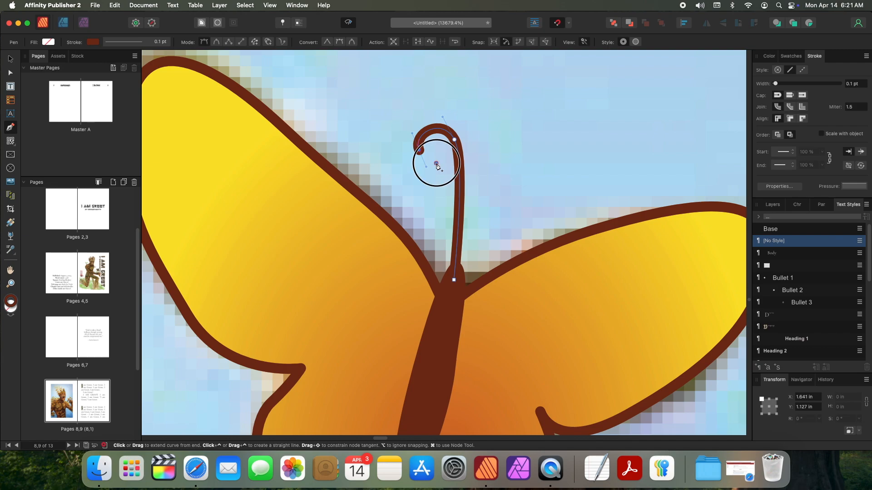
pyautogui.press('super+z')
pyautogui.click(440, 158)
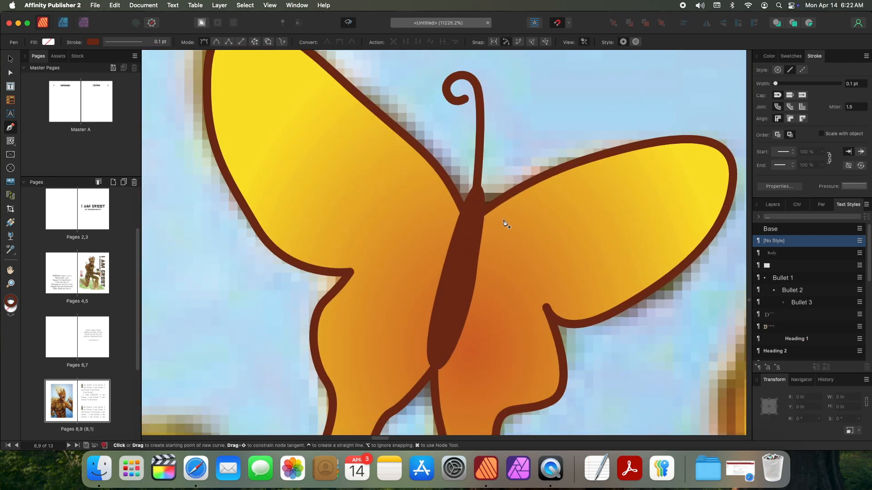
pyautogui.scroll(3, 495, 221)
pyautogui.click(477, 258)
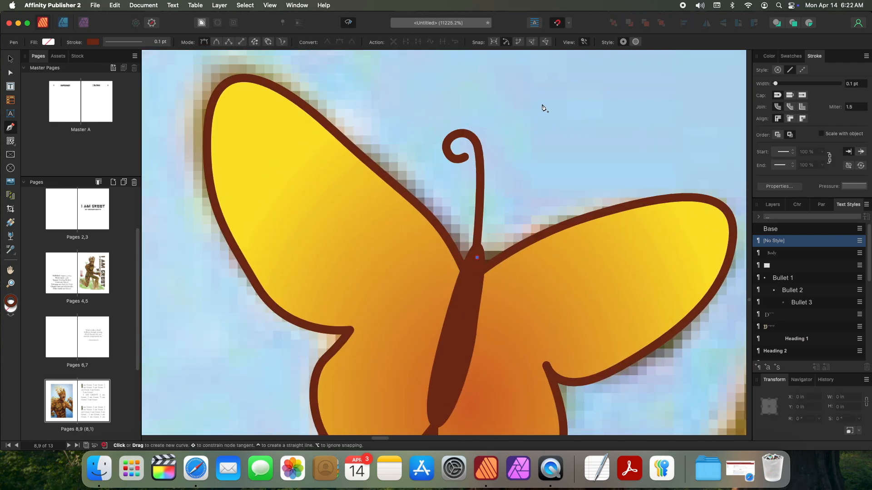
pyautogui.scroll(3, 543, 122)
pyautogui.moveTo(531, 133)
pyautogui.mouseDown()
pyautogui.moveTo(573, 129)
pyautogui.moveTo(601, 139)
pyautogui.mouseUp()
pyautogui.press('super+z')
pyautogui.press('super+z')
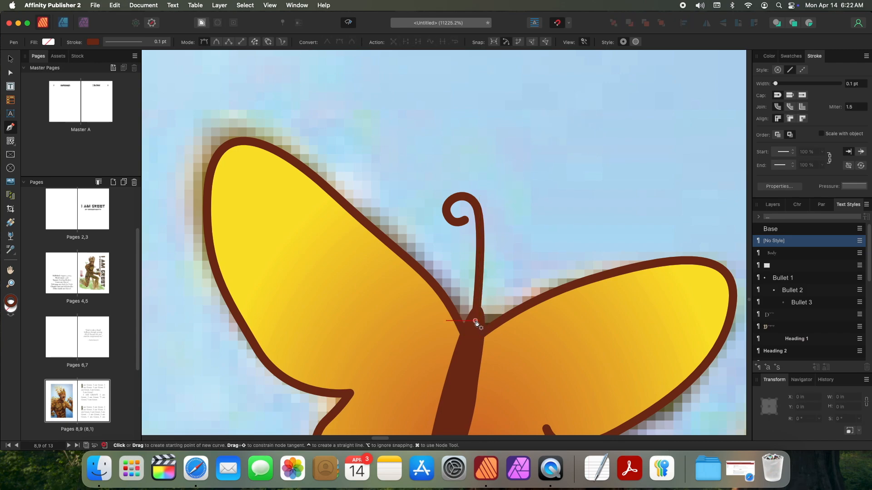
pyautogui.moveTo(554, 117); pyautogui.dragTo(575, 117)
pyautogui.moveTo(579, 157); pyautogui.dragTo(557, 161)
pyautogui.press('super+z')
pyautogui.press('super+z')
pyautogui.press('super+z')
pyautogui.press('super+z')
# Step: Draw the butterfly's second antenna as an open curve rising from the head and ending in an inward curl
pyautogui.click(475, 321)
pyautogui.moveTo(552, 120); pyautogui.dragTo(599, 87)
pyautogui.press('super+z')
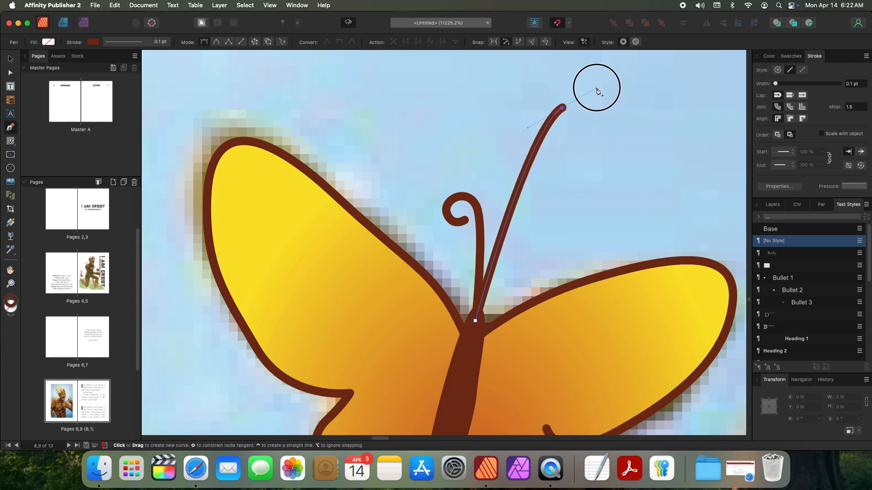
pyautogui.moveTo(580, 132); pyautogui.dragTo(564, 122)
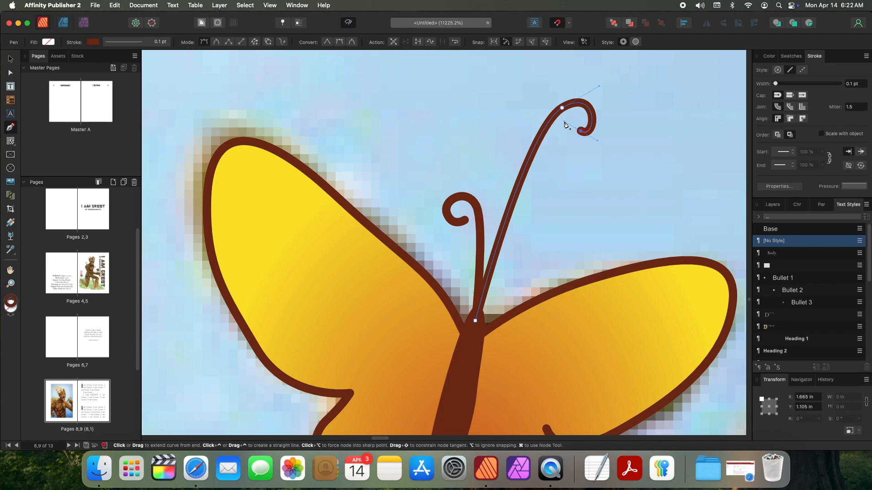
pyautogui.press('v')
pyautogui.click(654, 188)
# Step: Move the complete butterfly drawing from the illustration into the gap between the two text sections on the facing page
pyautogui.press('super+0')
pyautogui.moveTo(432, 253); pyautogui.dragTo(367, 189)
pyautogui.moveTo(395, 222); pyautogui.dragTo(585, 281)
pyautogui.click(722, 277)
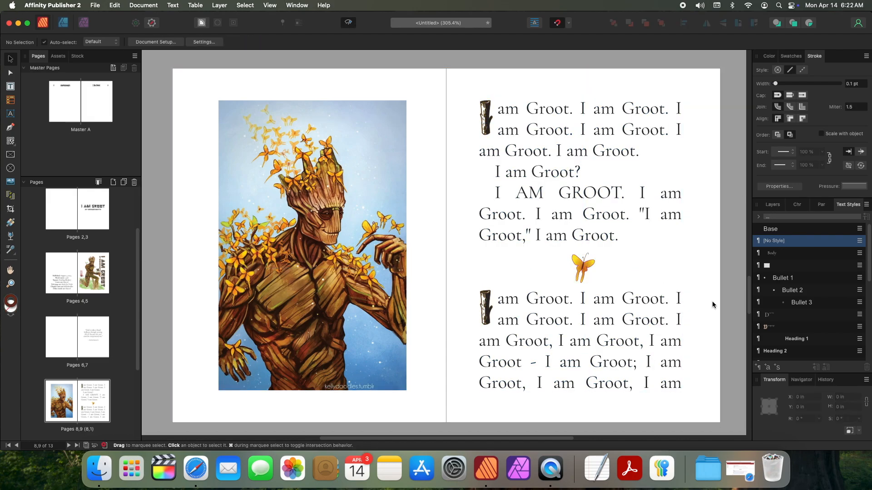
# Step: Group all the butterfly's objects under the name "scene break butterfly" and copy the group
pyautogui.moveTo(712, 301); pyautogui.dragTo(547, 240)
pyautogui.moveTo(585, 269); pyautogui.dragTo(585, 273)
pyautogui.press('super+g')
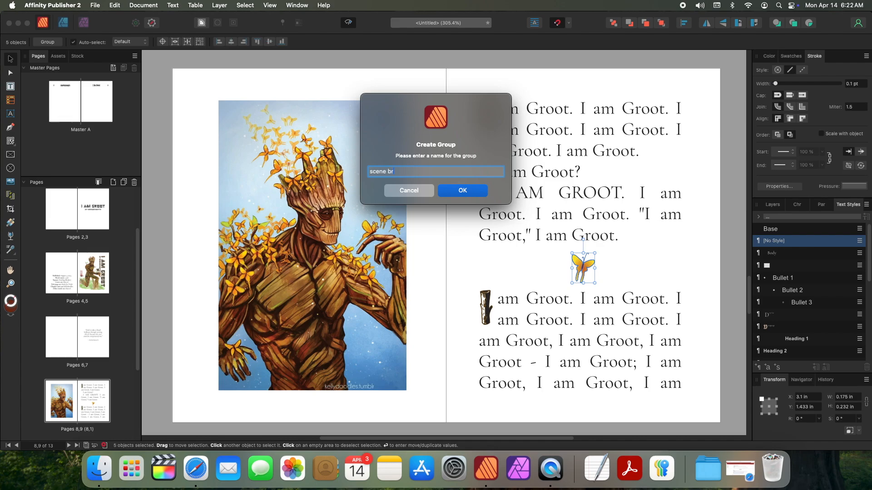
pyautogui.write('scene break butterfly')
pyautogui.press('Return')
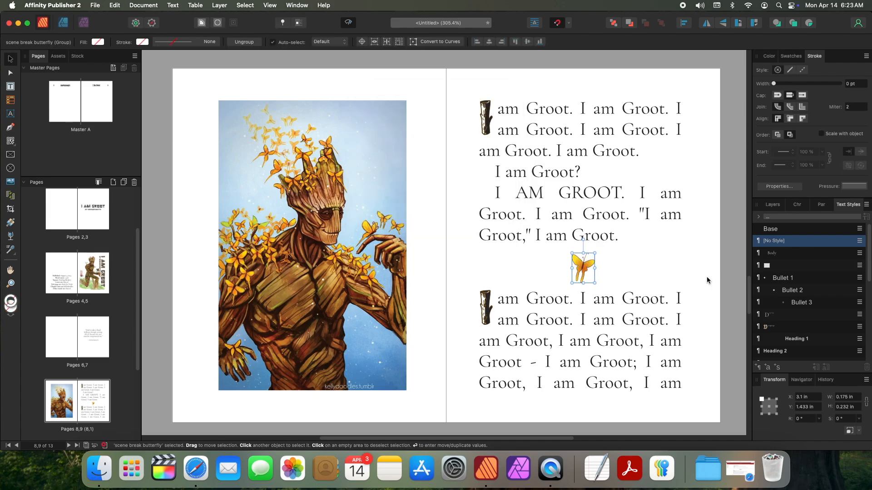
pyautogui.press('super+c')
# Step: Examine the story's text frame and the empty body areas on the following spread of pages 2 and 3
pyautogui.click(566, 330)
pyautogui.scroll(-6, 472, 333)
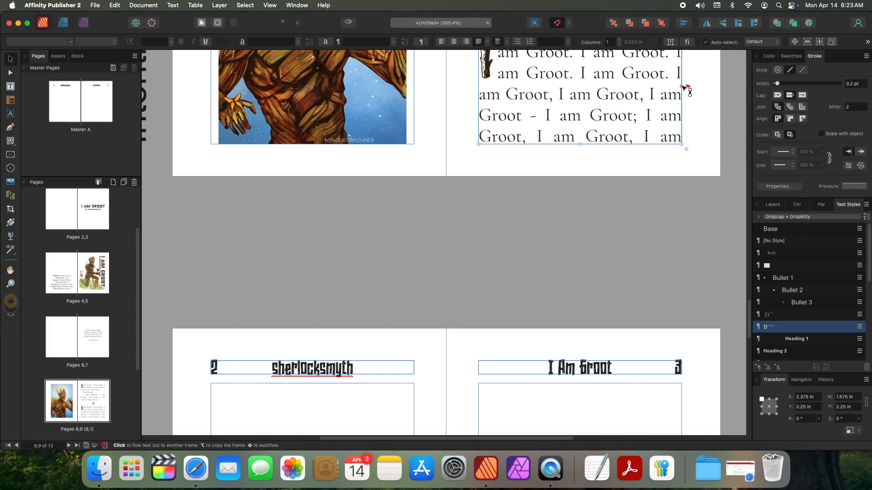
pyautogui.scroll(-3, 676, 140)
pyautogui.scroll(10, 676, 140)
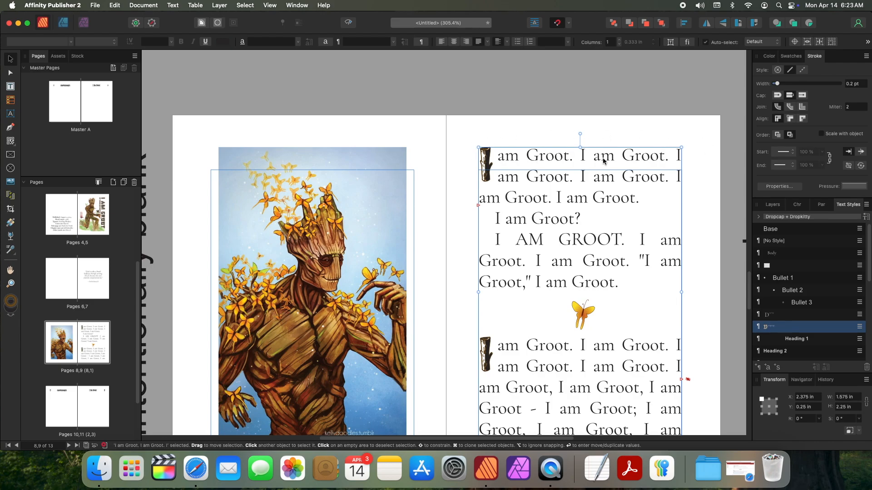
pyautogui.scroll(2, 617, 166)
pyautogui.scroll(-4, 744, 298)
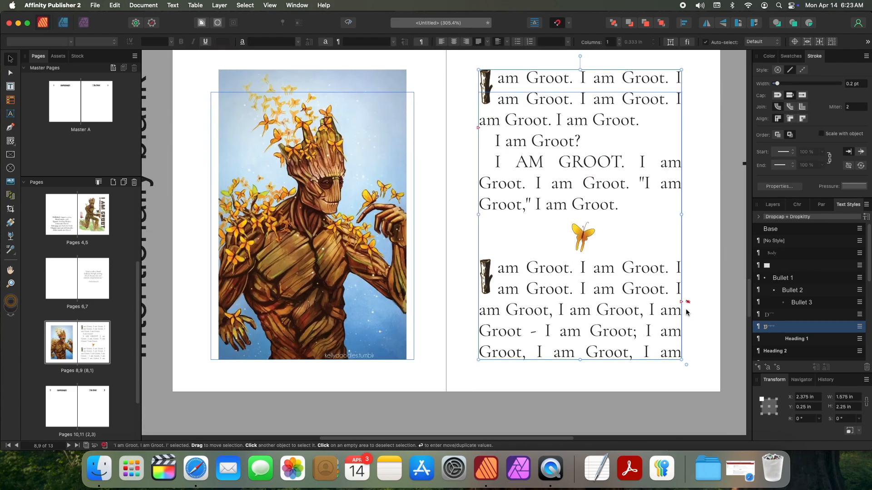
pyautogui.scroll(-4, 393, 253)
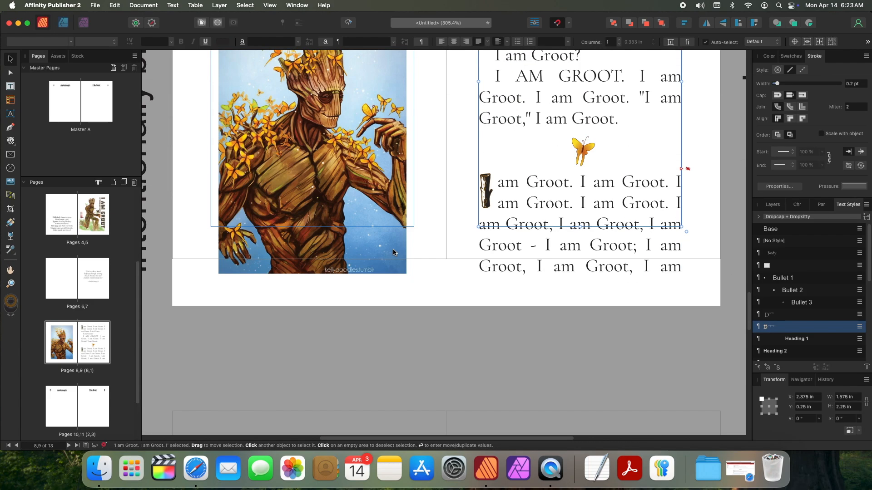
pyautogui.scroll(-10, 393, 253)
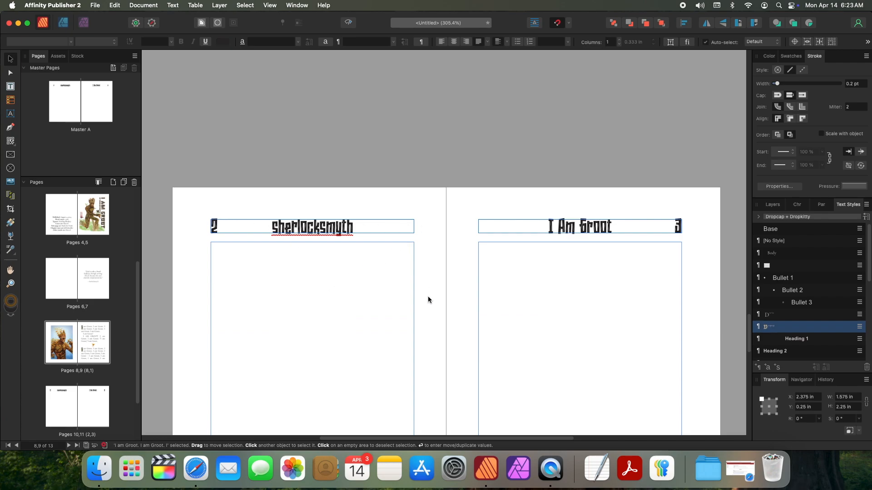
pyautogui.scroll(-8, 456, 237)
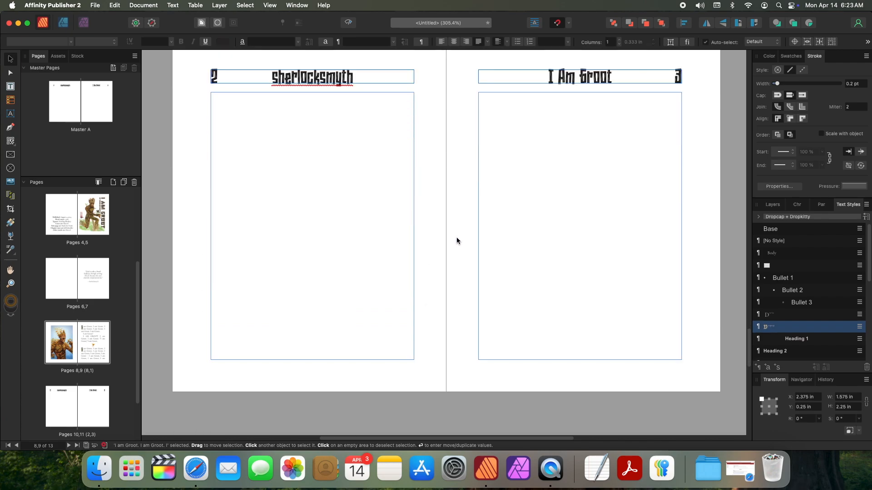
pyautogui.scroll(20, 470, 234)
# Step: Continue the overflowing story in a new frame filling page 2's margins, and autoflow the remaining text onto additional pages
pyautogui.doubleClick(592, 231)
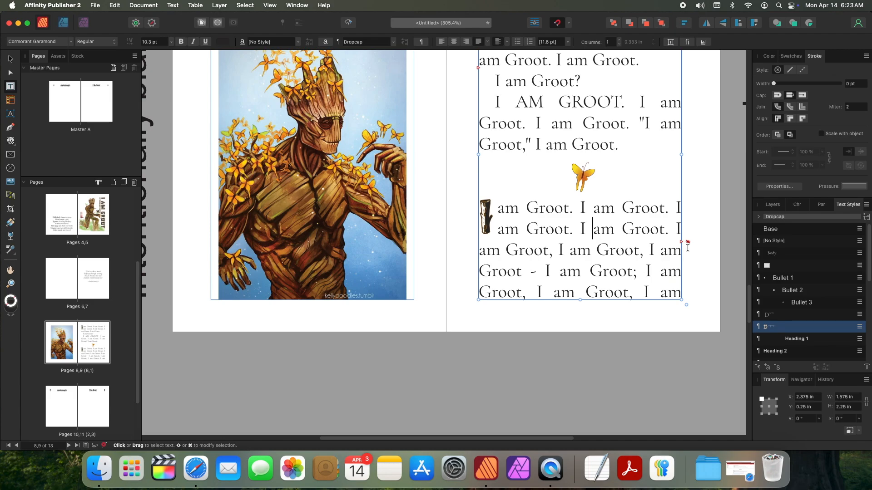
pyautogui.click(683, 242)
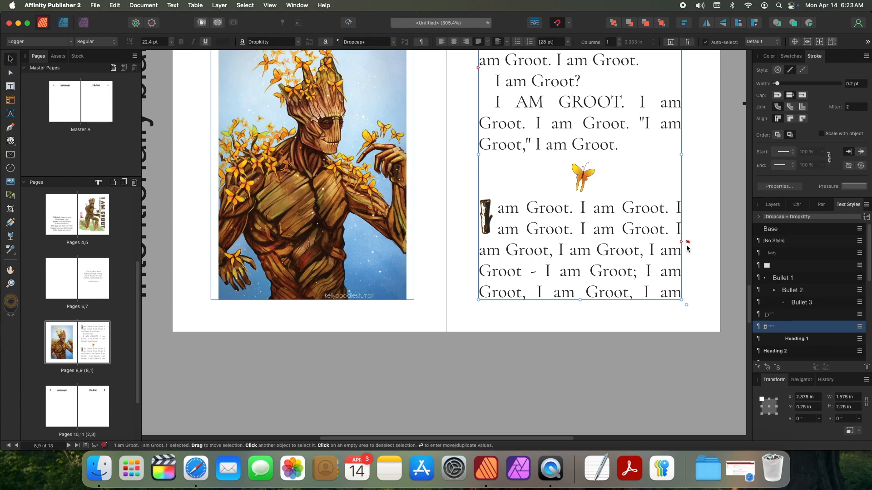
pyautogui.scroll(-10, 399, 364)
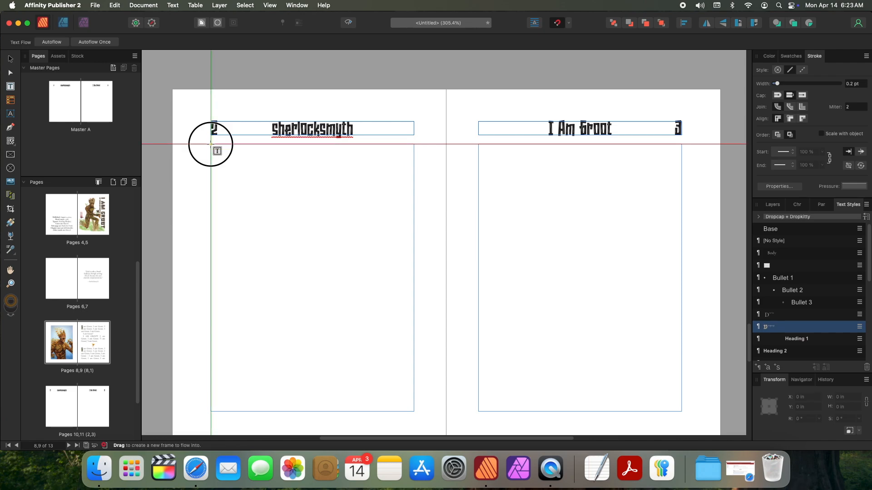
pyautogui.moveTo(210, 145); pyautogui.dragTo(413, 411)
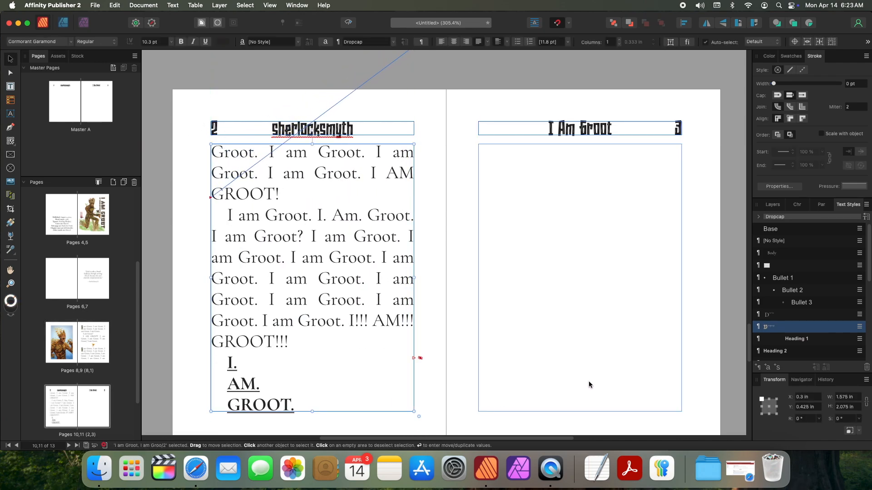
pyautogui.keyDown('shift'); pyautogui.click(414, 358); pyautogui.keyUp('shift')
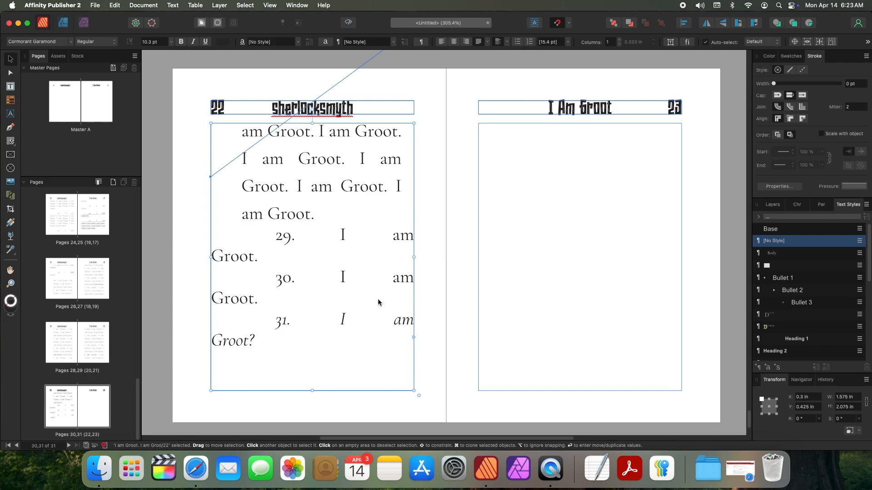
# Step: Remove the number "31." and its leading space from the italic last paragraph on page 22
pyautogui.scroll(15, 385, 302)
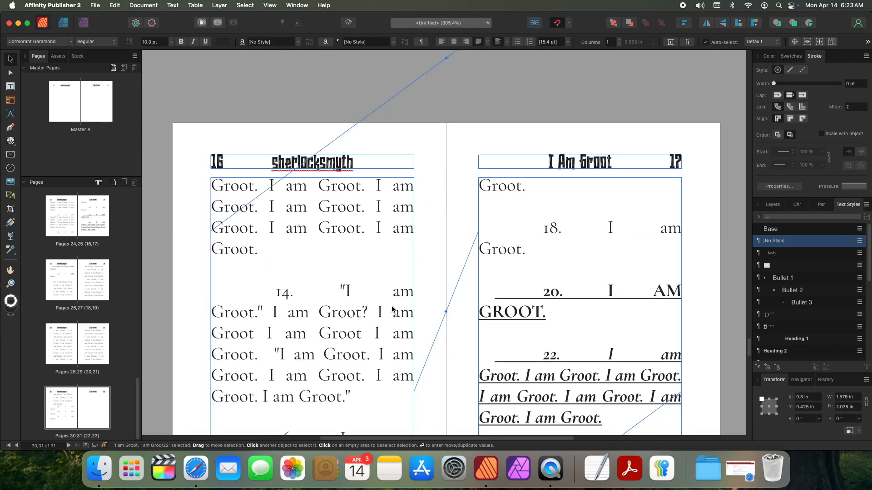
pyautogui.scroll(-5, 391, 305)
pyautogui.scroll(-10, 389, 300)
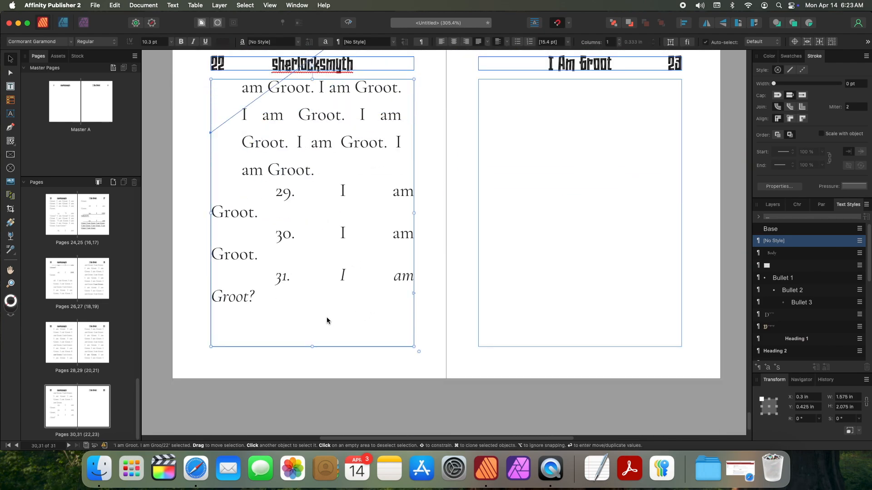
pyautogui.doubleClick(333, 280)
pyautogui.press('shift+super+Left')
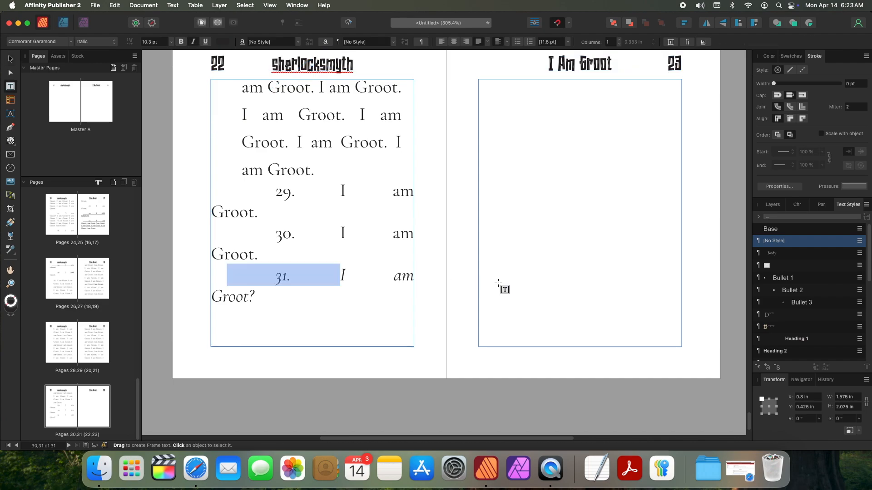
pyautogui.press('BackSpace')
# Step: Remove the number "30." and its spacing from the second-to-last paragraph on page 22
pyautogui.press('Up')
pyautogui.press('Up')
pyautogui.press('shift+super+Left')
pyautogui.press('Right')
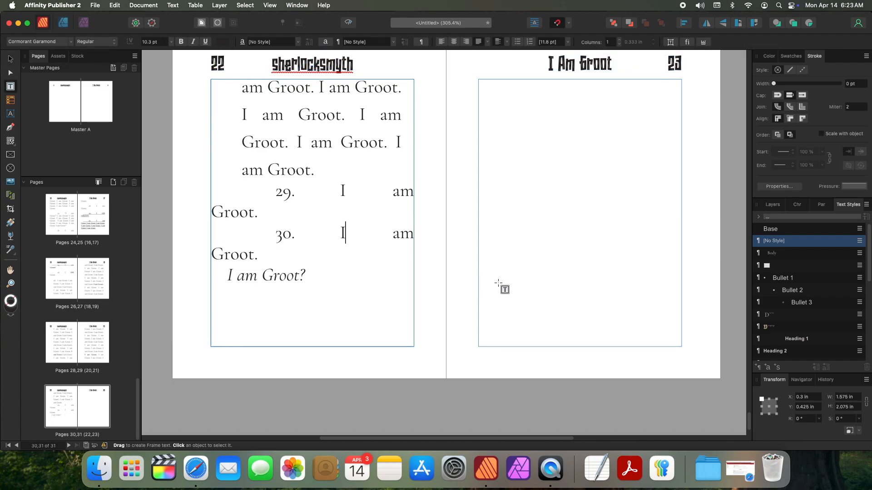
pyautogui.press('shift+super+Left')
pyautogui.press('BackSpace')
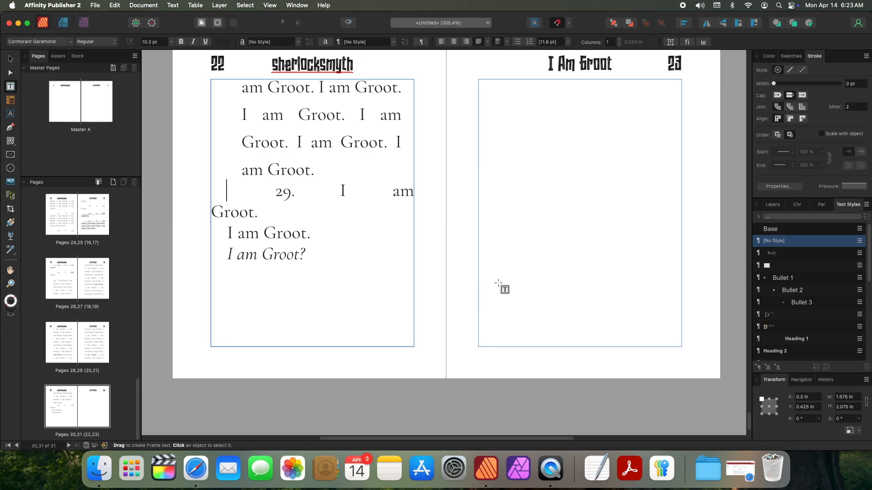
# Step: Remove the number "29." and its spacing from the short paragraph on page 22
pyautogui.hotkey('shift', 'alt', 'Right')
pyautogui.hotkey('shift', 'alt', 'Right')
pyautogui.hotkey('shift', 'Left')
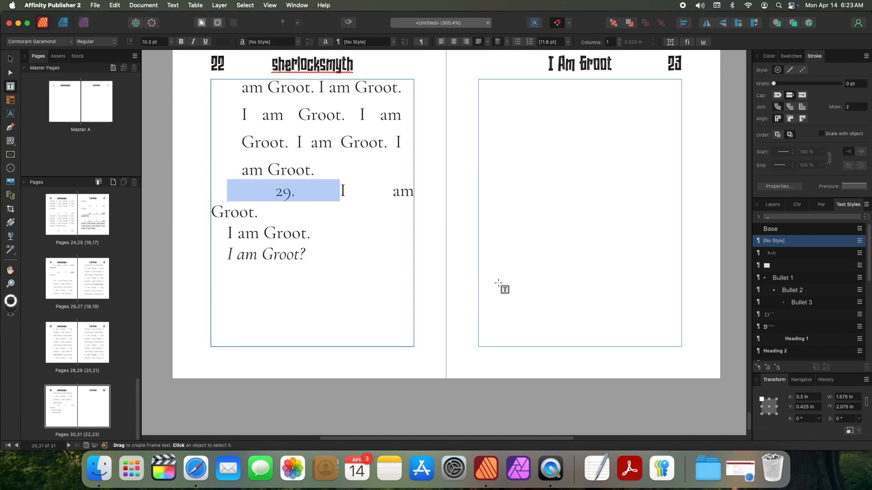
pyautogui.press('BackSpace')
pyautogui.moveTo(227, 189); pyautogui.dragTo(359, 266)
pyautogui.click(350, 241)
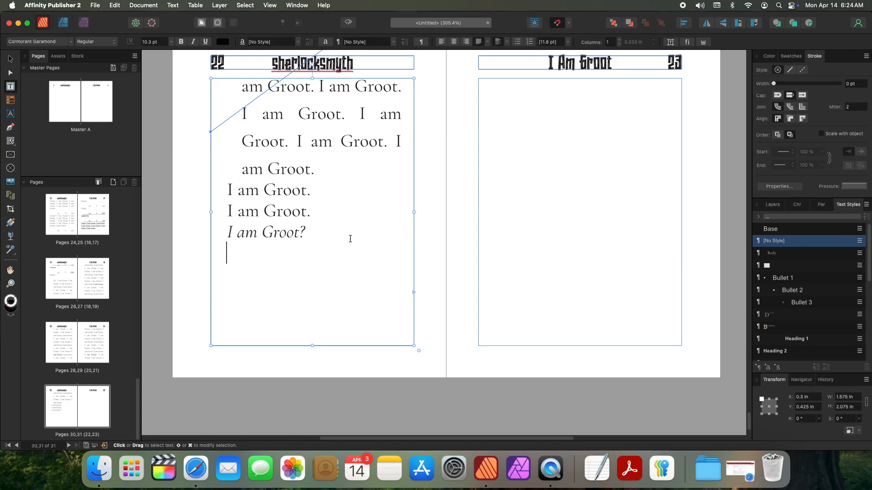
pyautogui.scroll(-1, 351, 240)
# Step: Remove the paragraph numbers "28.", "26." and "24." with their spacing from the text on page 18
pyautogui.scroll(20, 273, 226)
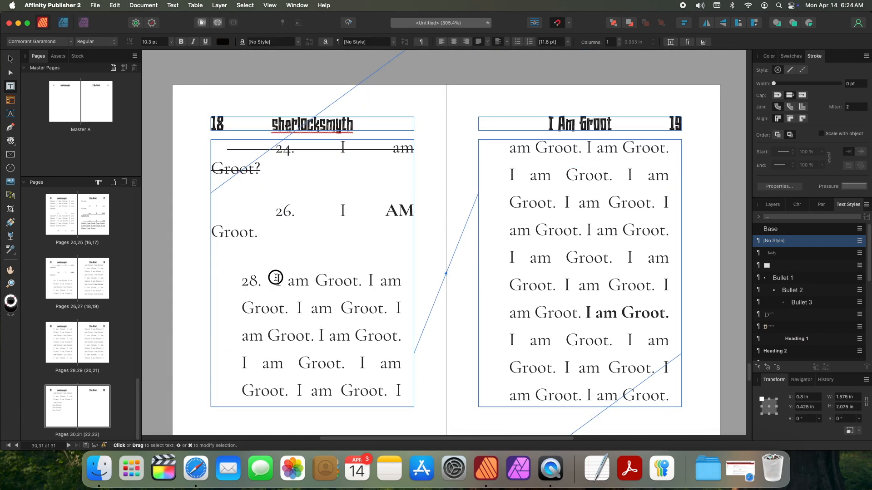
pyautogui.moveTo(276, 277); pyautogui.dragTo(210, 284)
pyautogui.press('super+x')
pyautogui.moveTo(336, 208); pyautogui.dragTo(214, 210)
pyautogui.press('super+x')
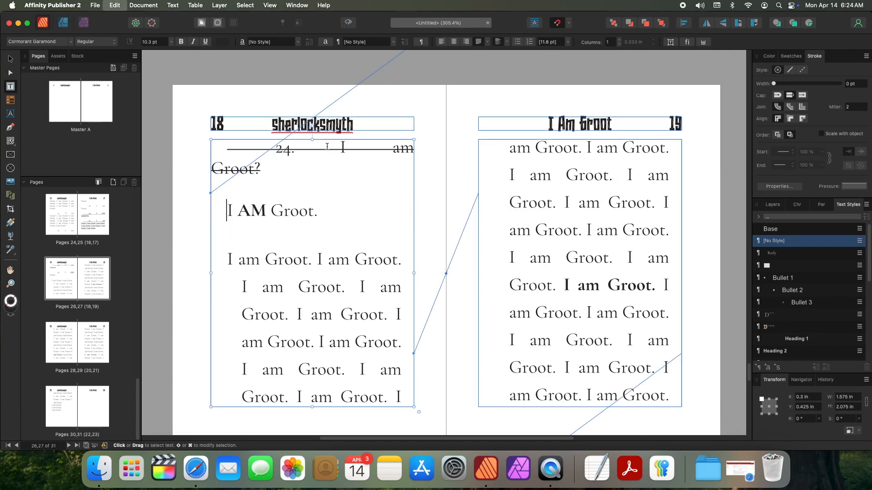
pyautogui.moveTo(340, 148); pyautogui.dragTo(227, 148)
pyautogui.press('super+x')
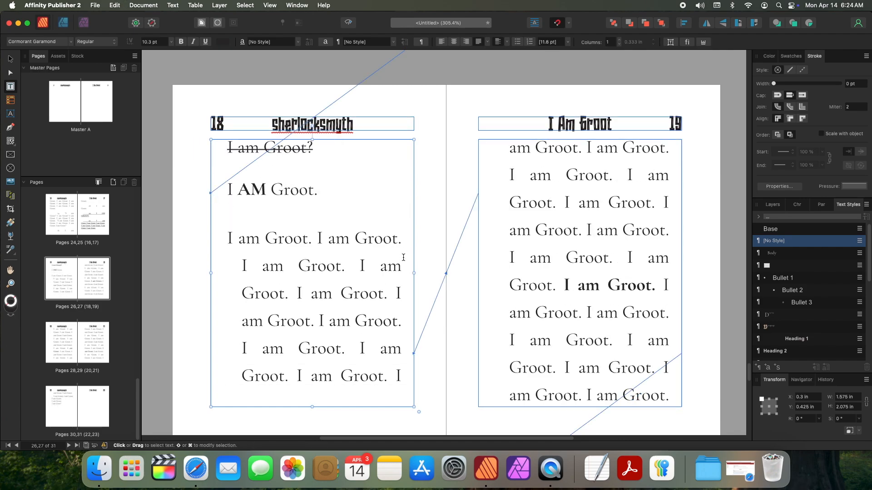
# Step: Remove the paragraph numbers "22.", "20." and "18." with their spacing from the text on page 17
pyautogui.scroll(10, 403, 257)
pyautogui.moveTo(613, 313); pyautogui.dragTo(459, 312)
pyautogui.moveTo(606, 310); pyautogui.dragTo(473, 312)
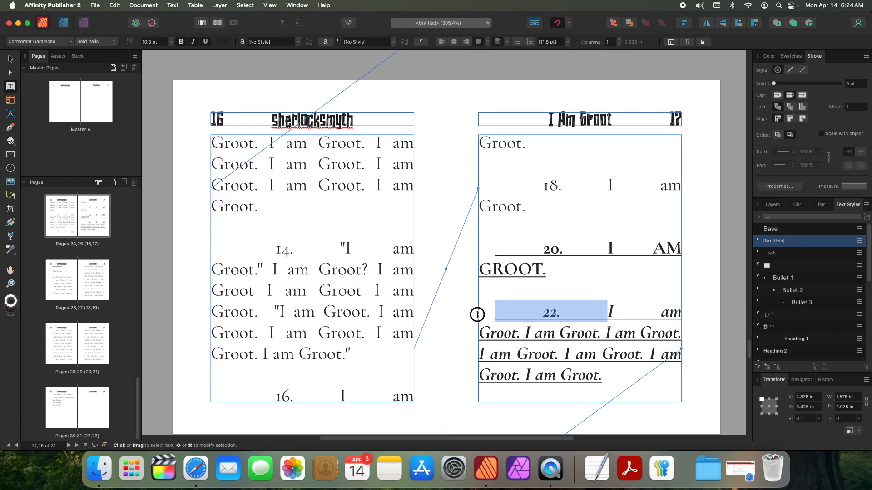
pyautogui.press('BackSpace')
pyautogui.moveTo(608, 248); pyautogui.dragTo(465, 247)
pyautogui.press('BackSpace')
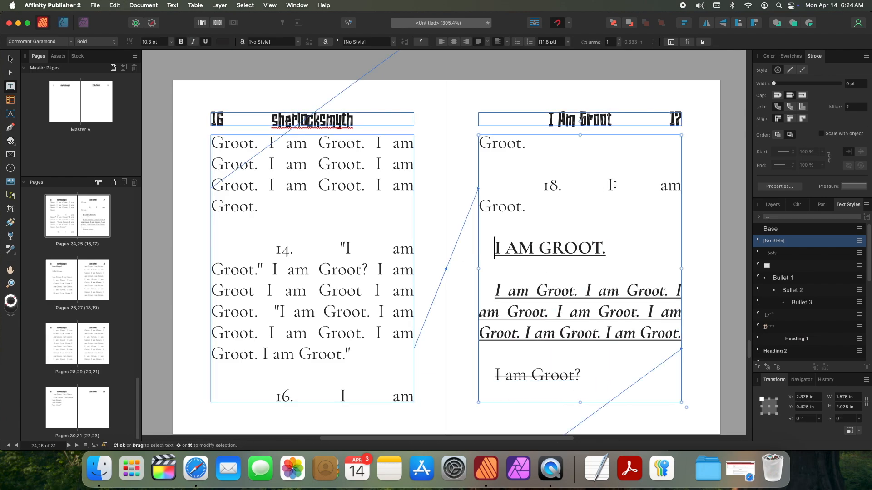
pyautogui.moveTo(614, 185); pyautogui.dragTo(479, 192)
pyautogui.press('BackSpace')
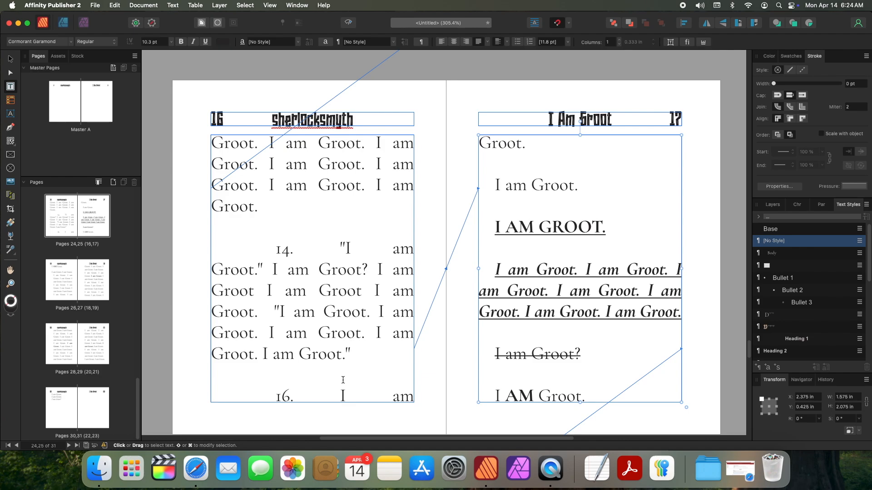
# Step: Remove the paragraph numbers "16." and "14." with their spacing from the text on page 16
pyautogui.moveTo(340, 395); pyautogui.dragTo(187, 397)
pyautogui.press('BackSpace')
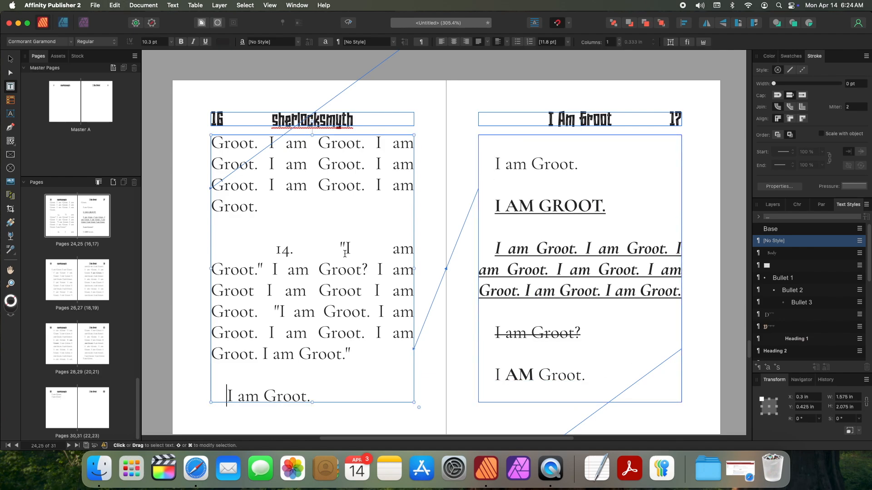
pyautogui.moveTo(341, 249); pyautogui.dragTo(193, 249)
pyautogui.press('BackSpace')
# Step: Remove the paragraph number "12." and its spacing from the text on page 11
pyautogui.scroll(-2, 296, 264)
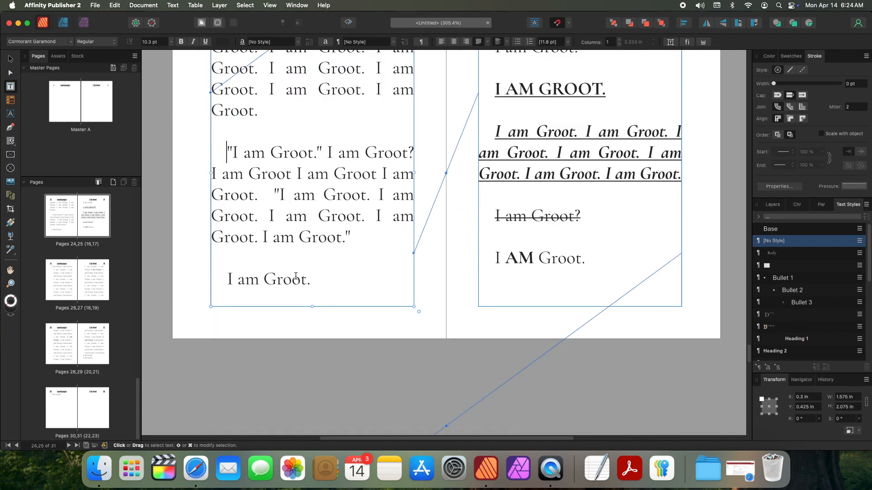
pyautogui.scroll(8, 436, 247)
pyautogui.scroll(15, 436, 248)
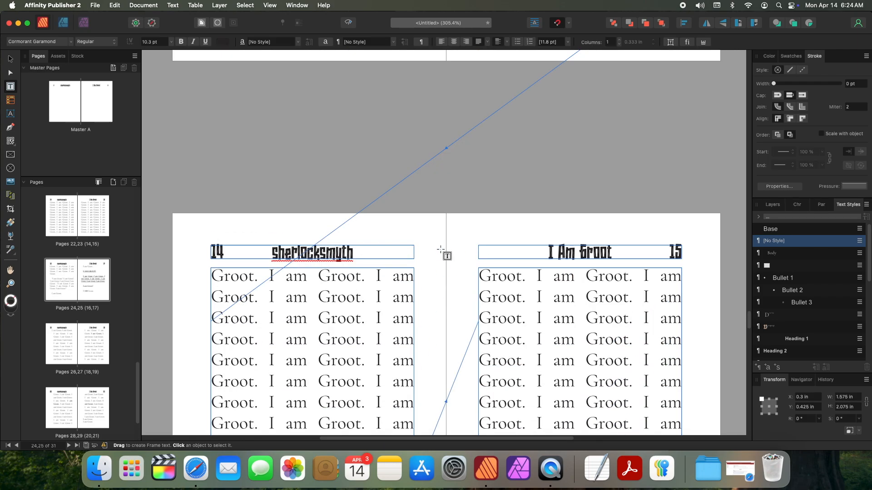
pyautogui.scroll(8, 440, 249)
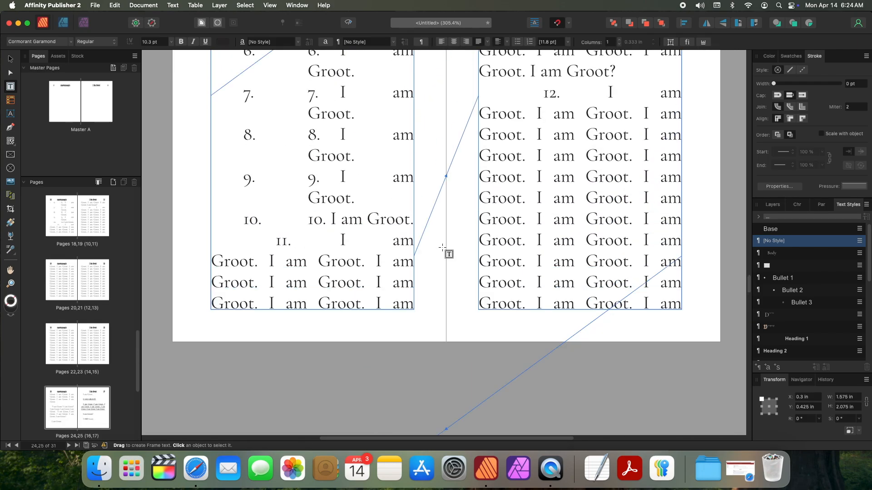
pyautogui.moveTo(607, 214); pyautogui.dragTo(490, 214)
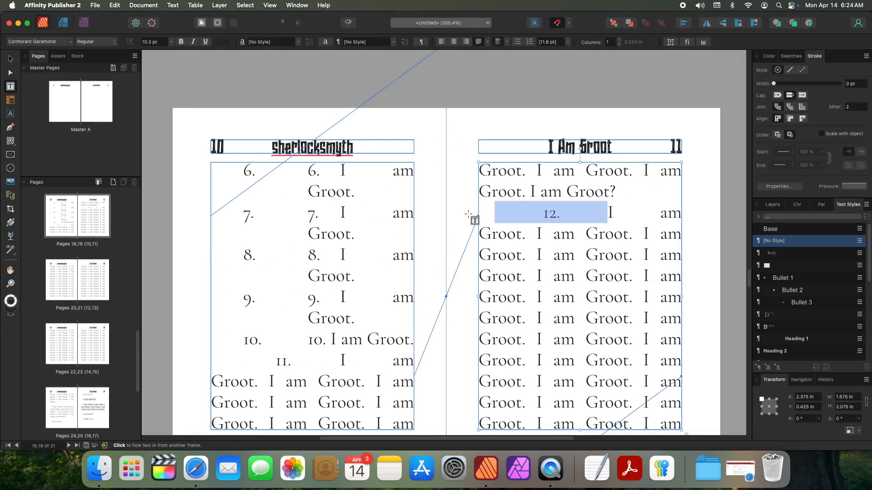
pyautogui.press('BackSpace')
# Step: Remove the number "11." with its spacing on page 10 and add a blank line between the list and that paragraph
pyautogui.moveTo(341, 362); pyautogui.dragTo(214, 360)
pyautogui.press('BackSpace')
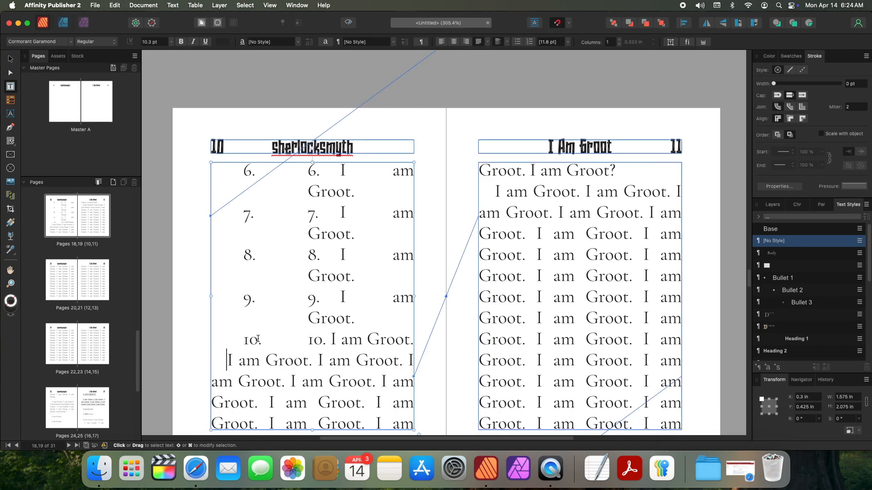
pyautogui.press('Return')
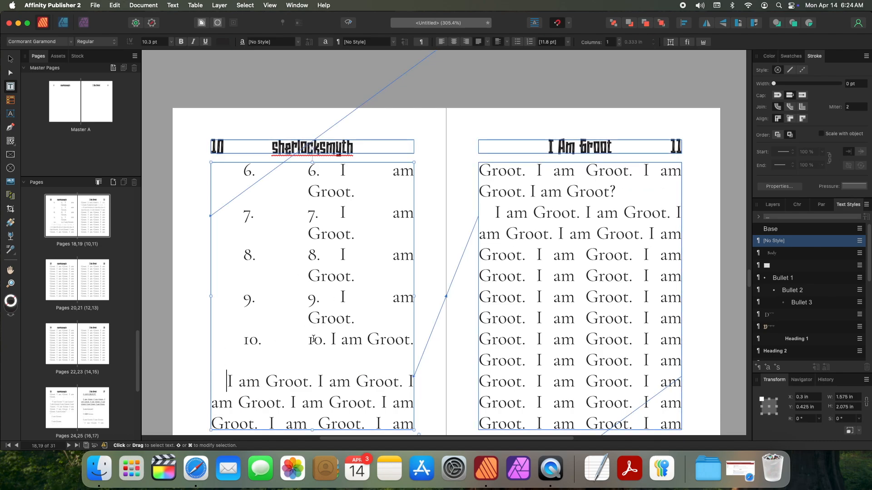
# Step: Delete the duplicate typed numbers "10." through "6." from the list items on page 10, keeping the automatic numbering
pyautogui.moveTo(330, 339); pyautogui.dragTo(263, 339)
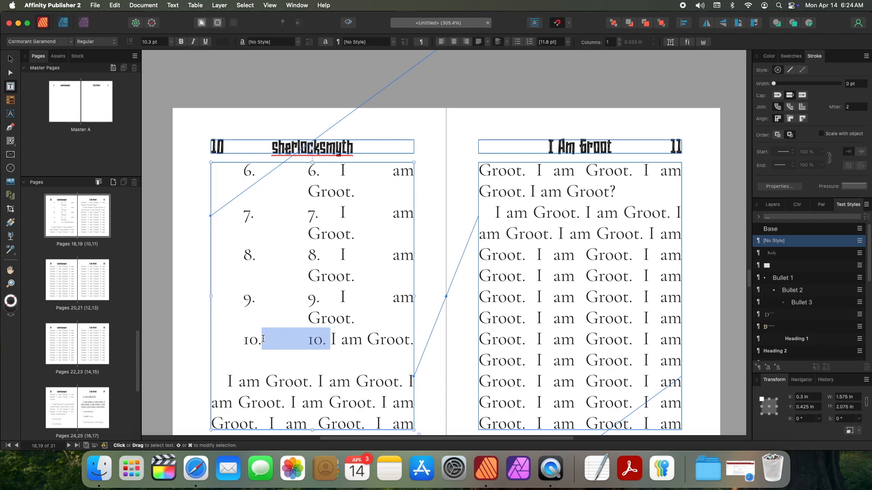
pyautogui.press('BackSpace')
pyautogui.moveTo(342, 298); pyautogui.dragTo(251, 301)
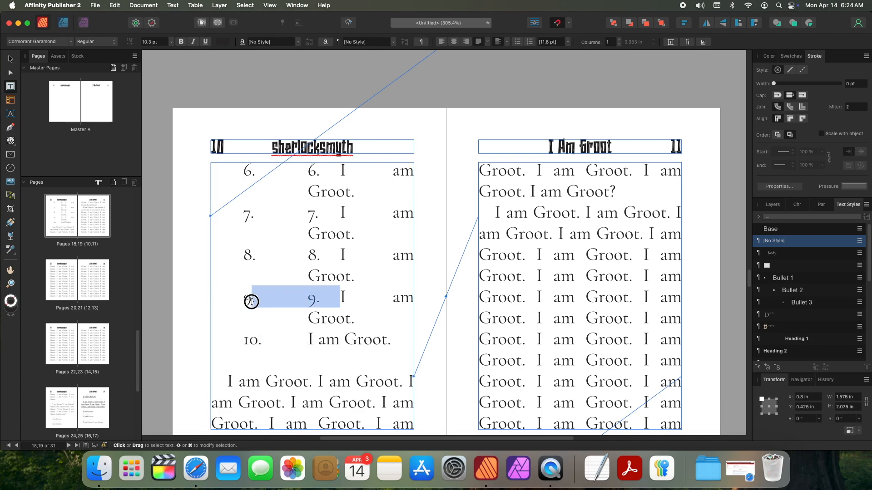
pyautogui.press('BackSpace')
pyautogui.moveTo(249, 255); pyautogui.dragTo(342, 255)
pyautogui.press('BackSpace')
pyautogui.moveTo(341, 213); pyautogui.dragTo(249, 213)
pyautogui.press('BackSpace')
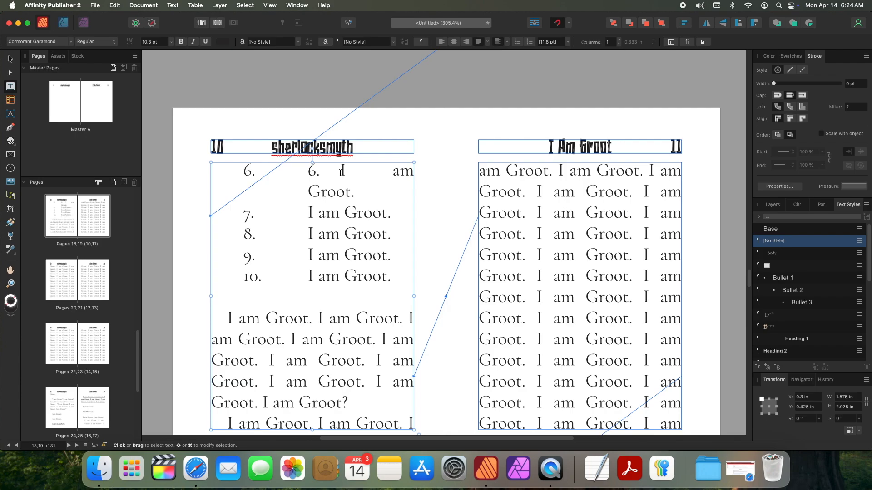
pyautogui.moveTo(250, 170); pyautogui.dragTo(341, 171)
pyautogui.press('BackSpace')
# Step: Delete the duplicate typed numbers "5." through "1." from the list items on page 9, keeping the automatic numbering
pyautogui.scroll(-3, 339, 261)
pyautogui.scroll(8, 338, 261)
pyautogui.moveTo(606, 304); pyautogui.dragTo(527, 304)
pyautogui.press('BackSpace')
pyautogui.moveTo(609, 261); pyautogui.dragTo(527, 262)
pyautogui.press('BackSpace')
pyautogui.moveTo(607, 222); pyautogui.dragTo(527, 222)
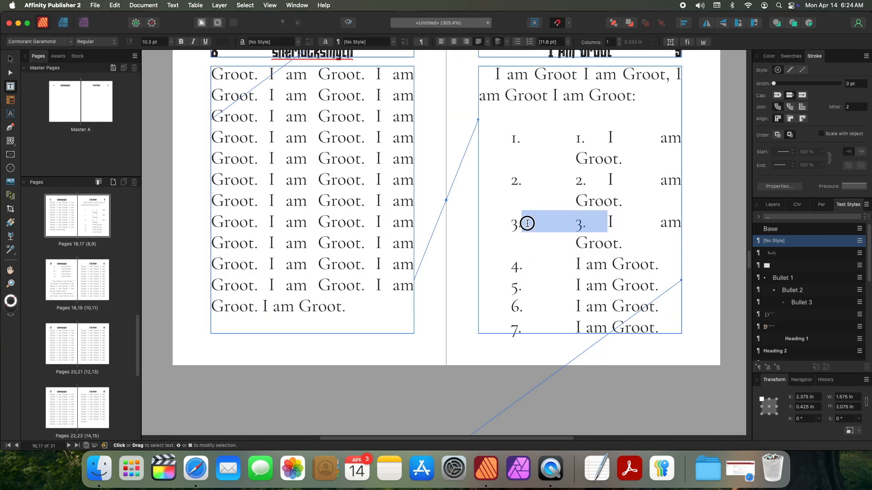
pyautogui.press('BackSpace')
pyautogui.moveTo(607, 180); pyautogui.dragTo(528, 180)
pyautogui.moveTo(608, 138); pyautogui.dragTo(573, 138)
pyautogui.press('BackSpace')
# Step: Deselect the text and look over the layout and text flow on pages 2 to 9
pyautogui.scroll(12, 592, 150)
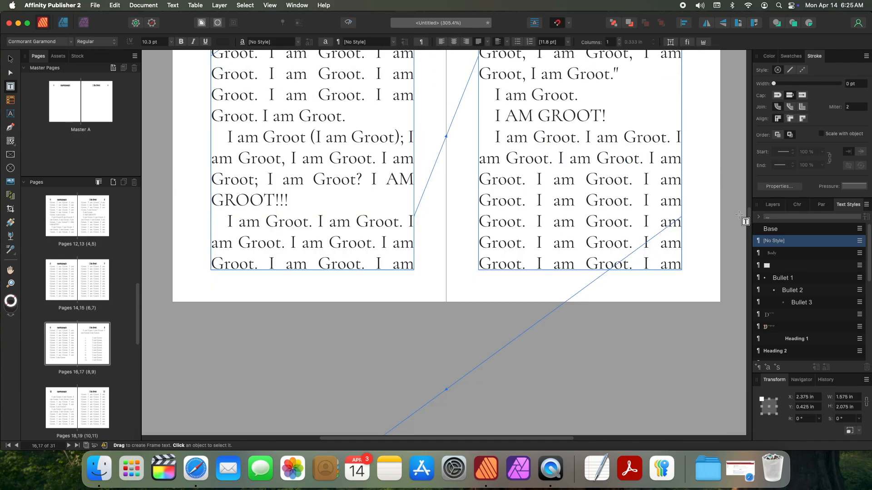
pyautogui.scroll(6, 740, 216)
pyautogui.click(716, 263)
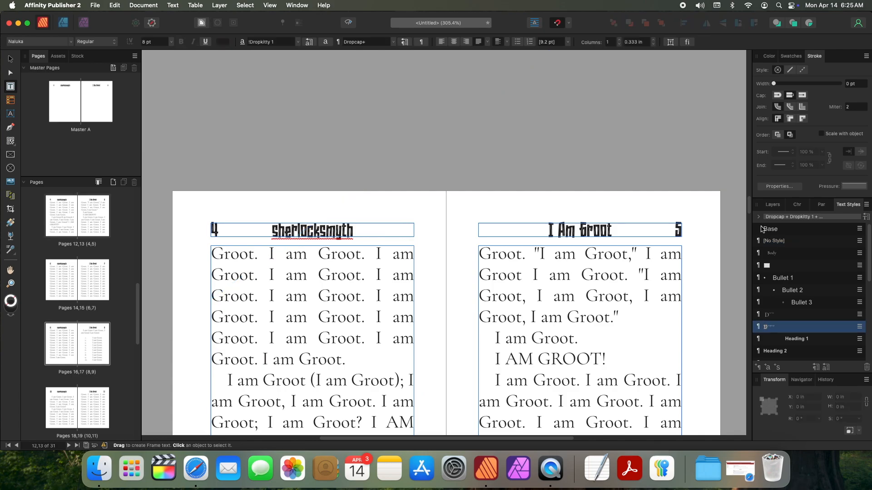
pyautogui.press('v')
pyautogui.moveTo(750, 209); pyautogui.dragTo(731, 184)
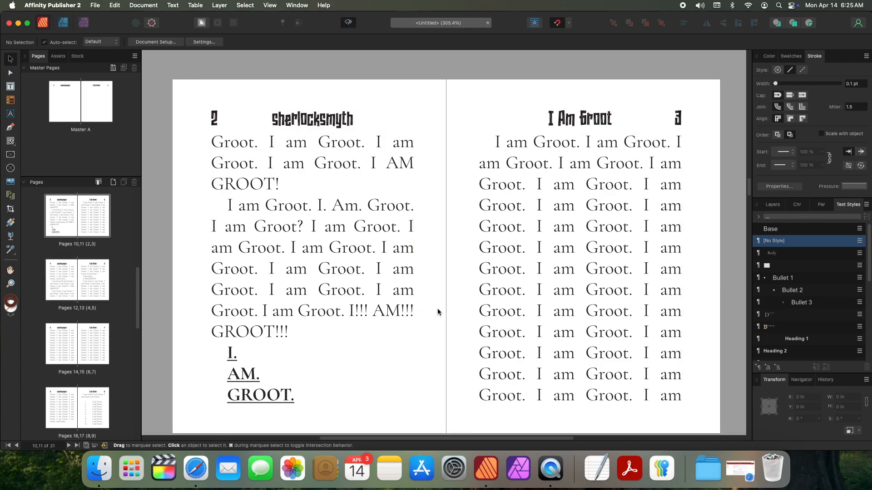
pyautogui.scroll(-15, 444, 273)
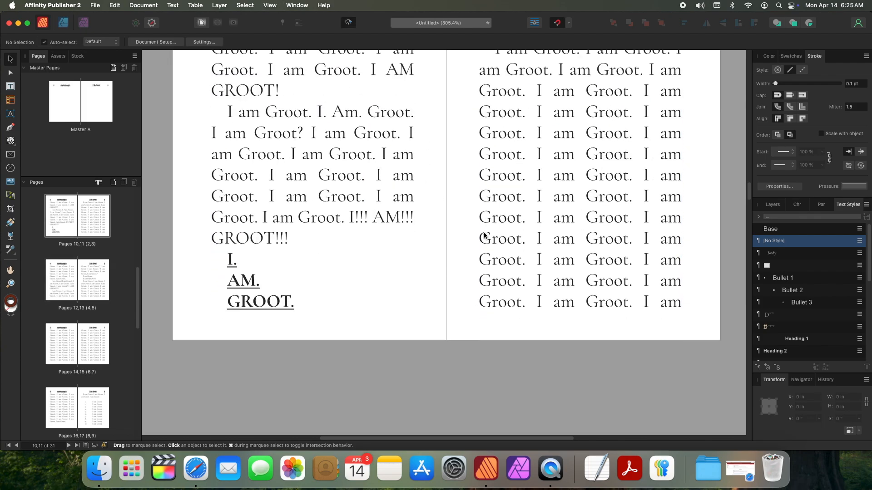
pyautogui.scroll(-2, 471, 248)
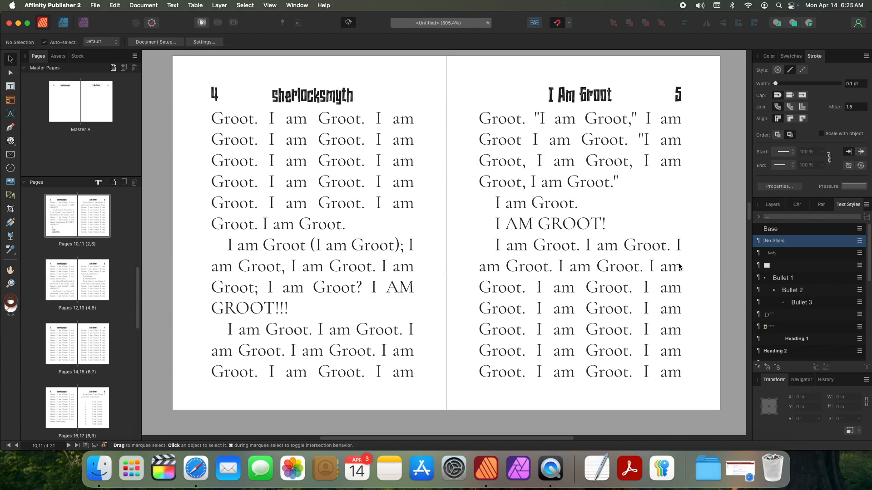
pyautogui.scroll(-20, 520, 328)
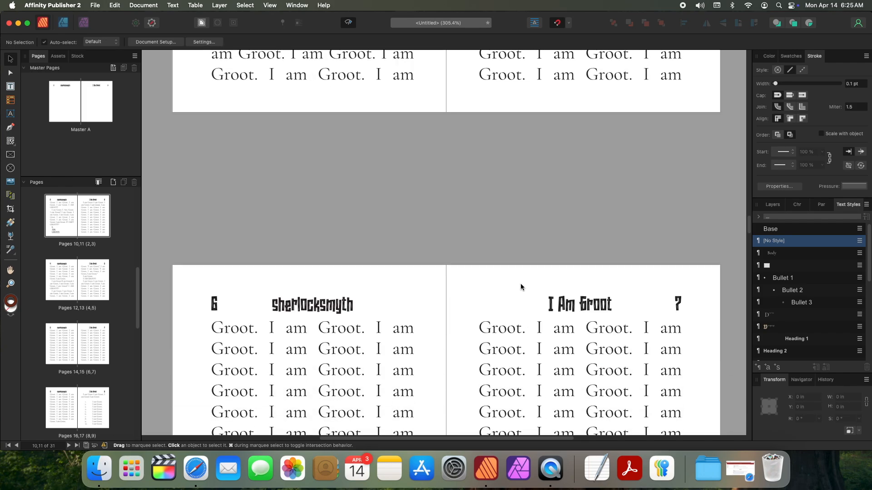
pyautogui.scroll(-12, 518, 287)
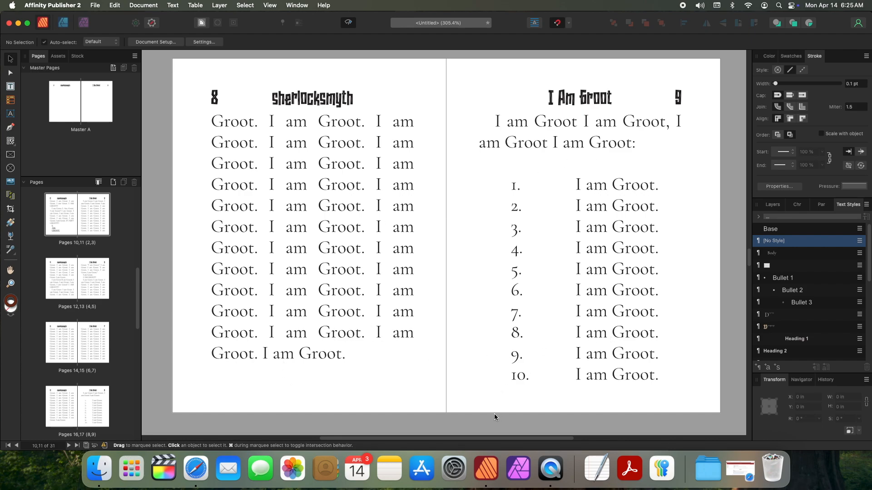
pyautogui.scroll(-5, 488, 361)
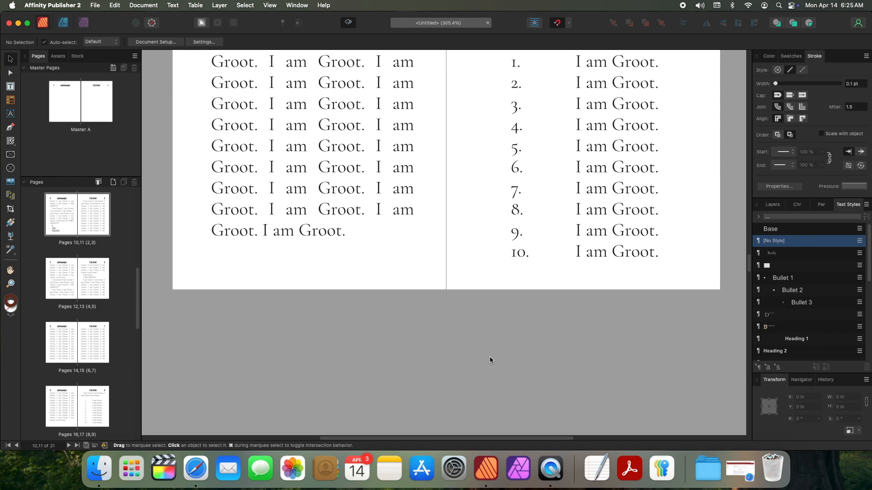
pyautogui.scroll(20, 489, 356)
pyautogui.scroll(-2, 489, 356)
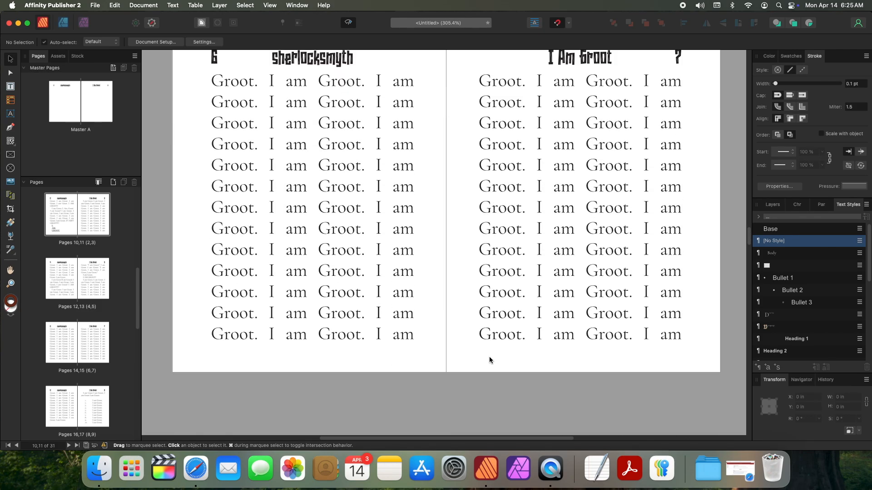
# Step: Try to loosen the tracking of the long paragraph running from page 5 to page 8
pyautogui.doubleClick(388, 245)
pyautogui.hotkey('alt', 'shift', 'Up')
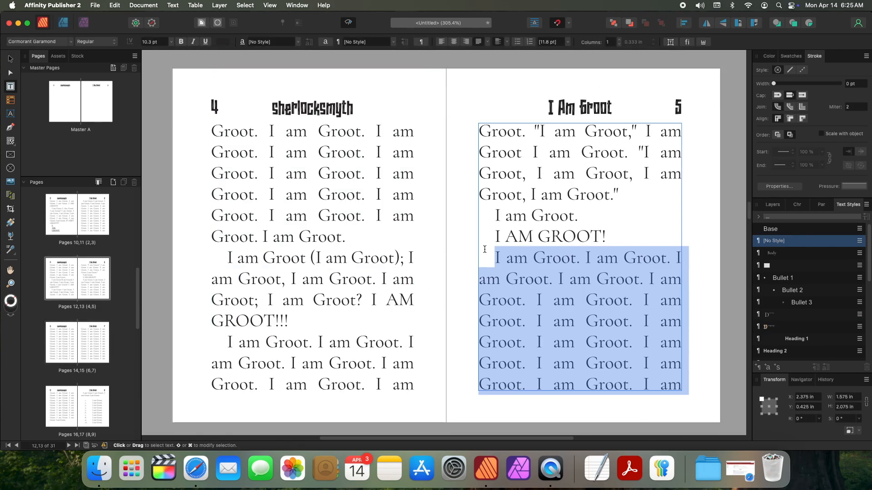
pyautogui.hotkey('alt', 'shift', 'Down')
pyautogui.hotkey('alt', 'Left')
pyautogui.hotkey('alt', 'Right')
pyautogui.hotkey('alt', 'Right')
pyautogui.hotkey('alt', 'Right')
pyautogui.hotkey('alt', 'Right')
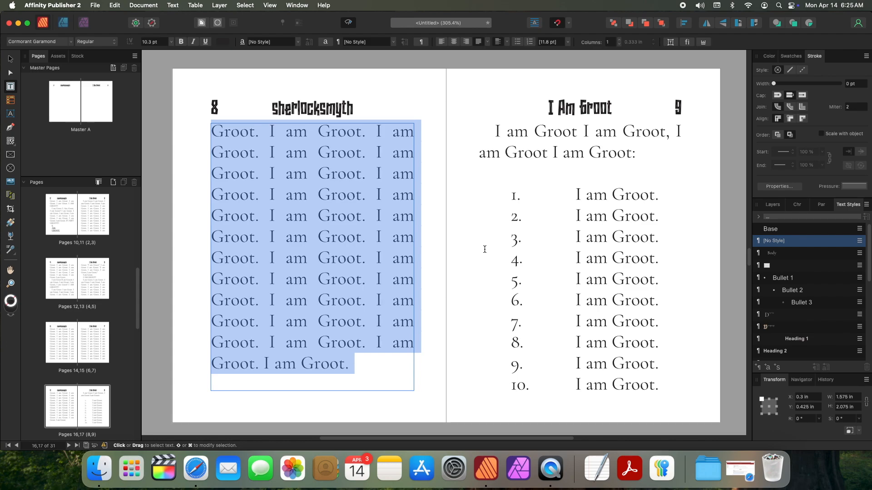
pyautogui.hotkey('alt', 'Right')
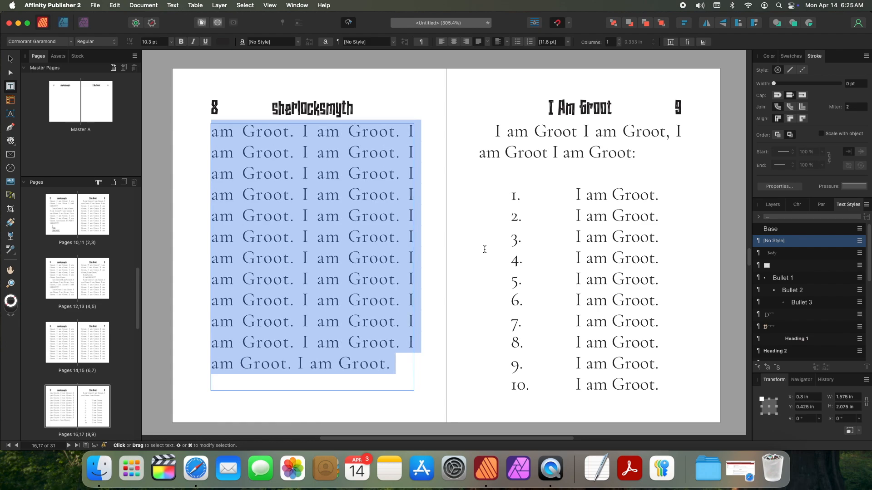
# Step: Reset the tracking of the long paragraph ending on page 8 to 0 ‰
pyautogui.hotkey('alt', 'Left')
pyautogui.hotkey('alt', 'Left')
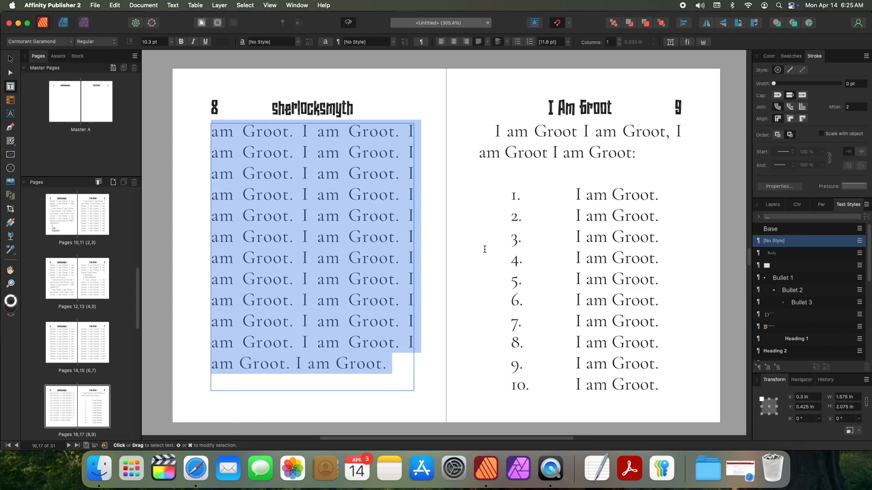
pyautogui.click(797, 204)
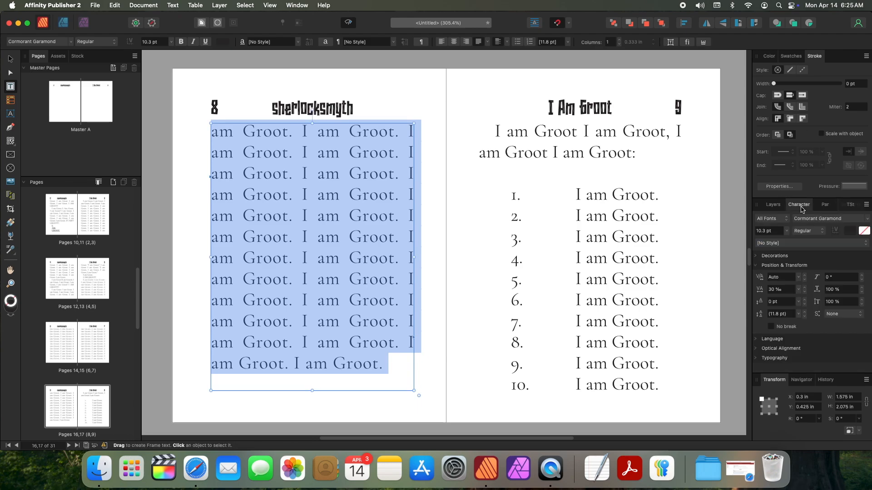
pyautogui.hotkey('alt', 'Left')
pyautogui.hotkey('alt', 'Left')
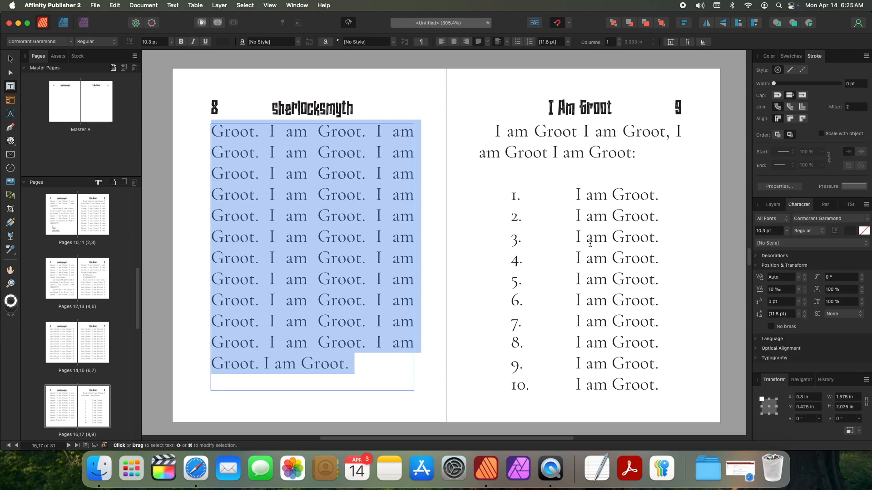
pyautogui.hotkey('alt', 'Left')
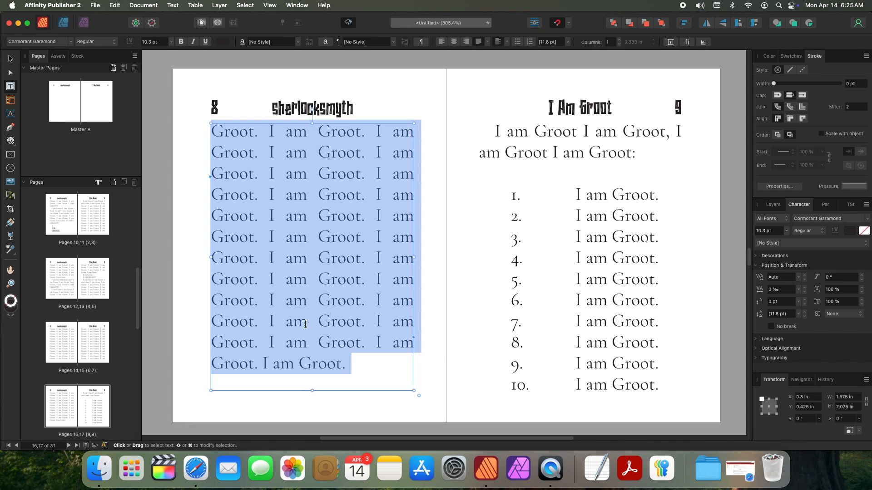
# Step: Shorten the text frame on page 8 to about 2 in high so the list's introductory paragraph starts on page 9
pyautogui.press('Right')
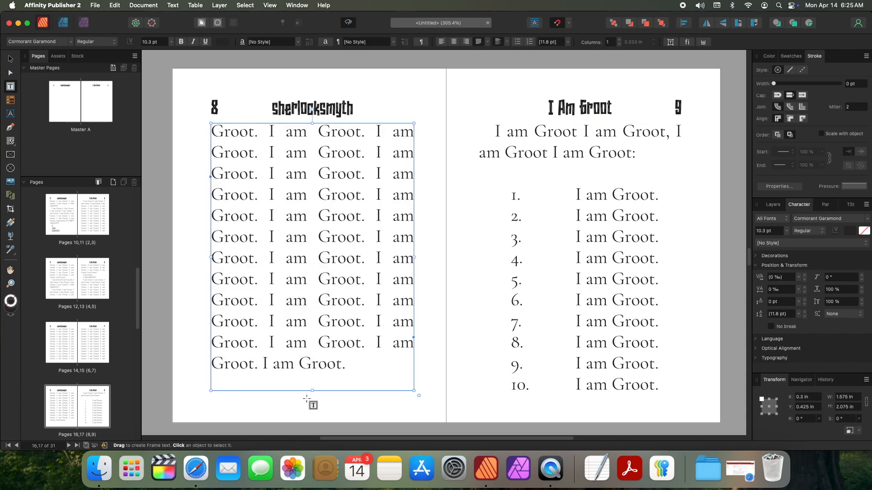
pyautogui.press('Return')
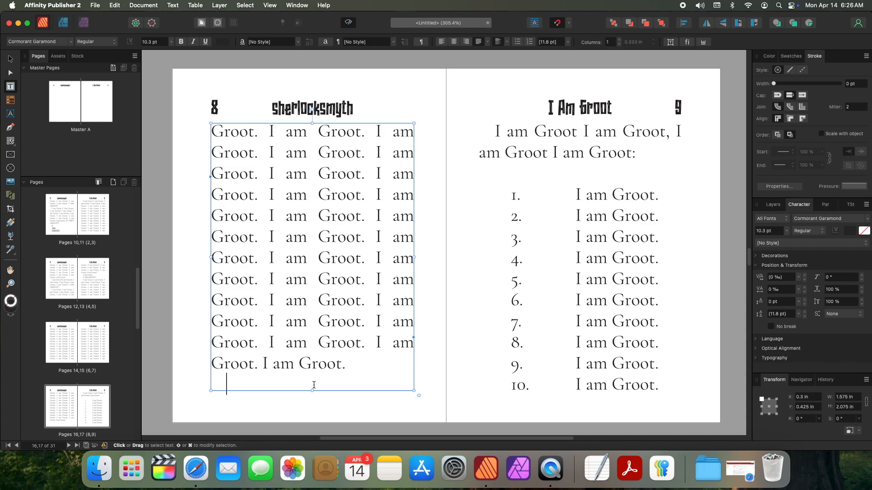
pyautogui.press('BackSpace')
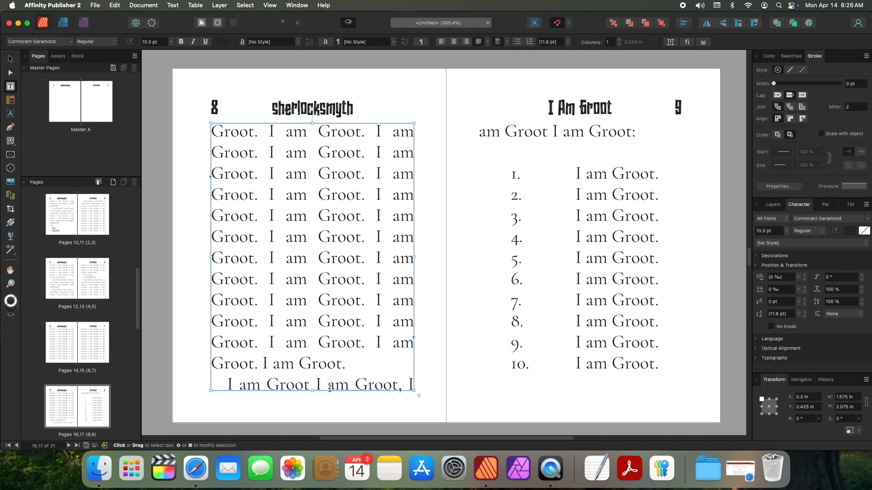
pyautogui.press('Escape')
pyautogui.moveTo(316, 387); pyautogui.dragTo(315, 379)
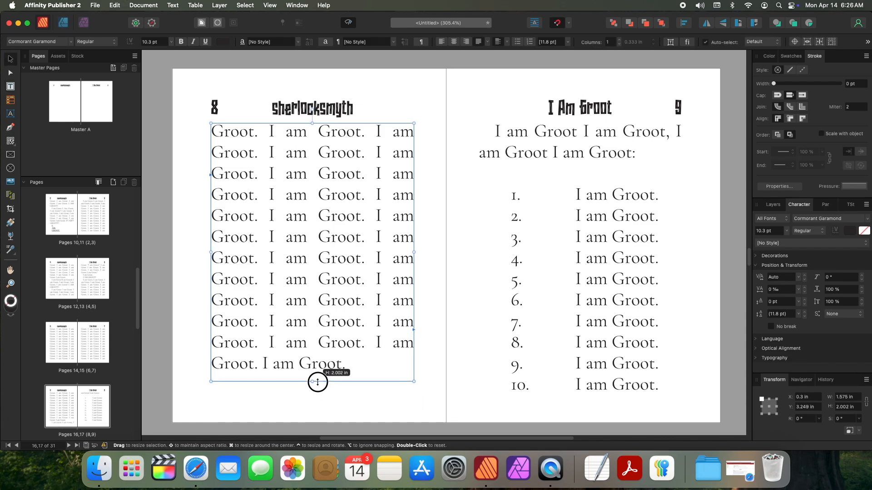
# Step: Remove the blank line above the numbered list on page 9 and set the second tab stop of its ten items to 0.45 in
pyautogui.doubleClick(583, 175)
pyautogui.press('BackSpace')
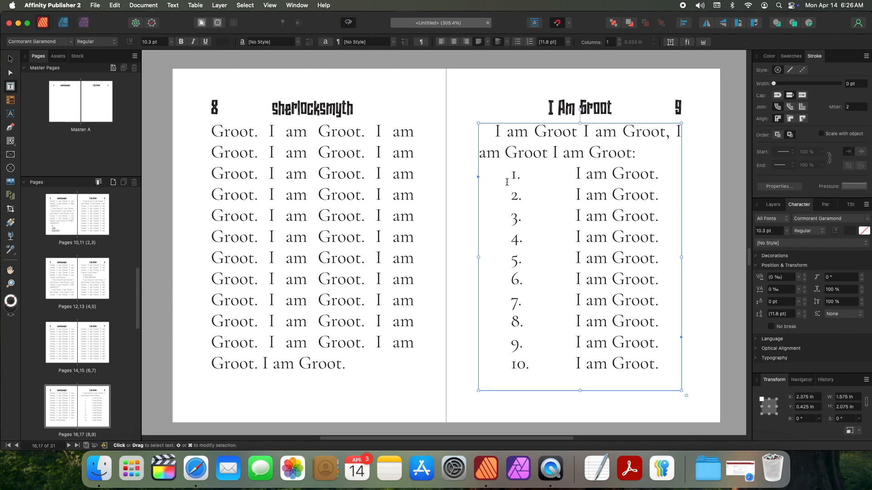
pyautogui.moveTo(507, 182); pyautogui.dragTo(481, 180)
pyautogui.click(669, 365)
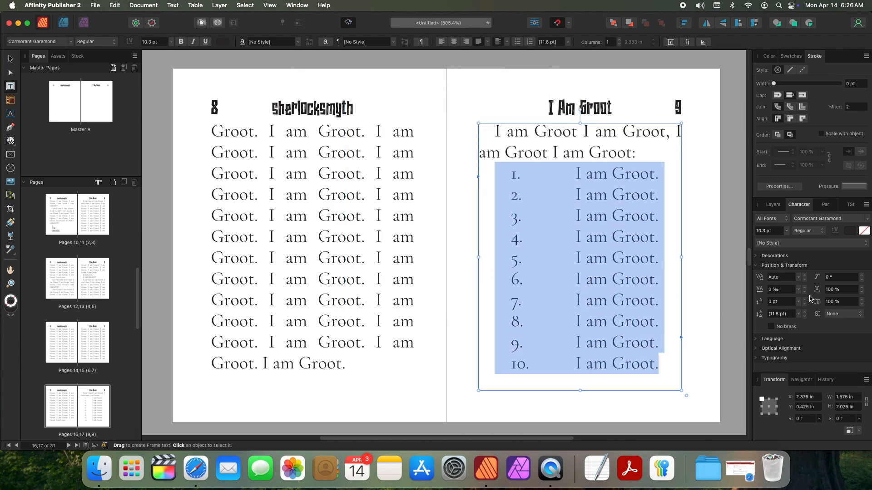
pyautogui.click(824, 205)
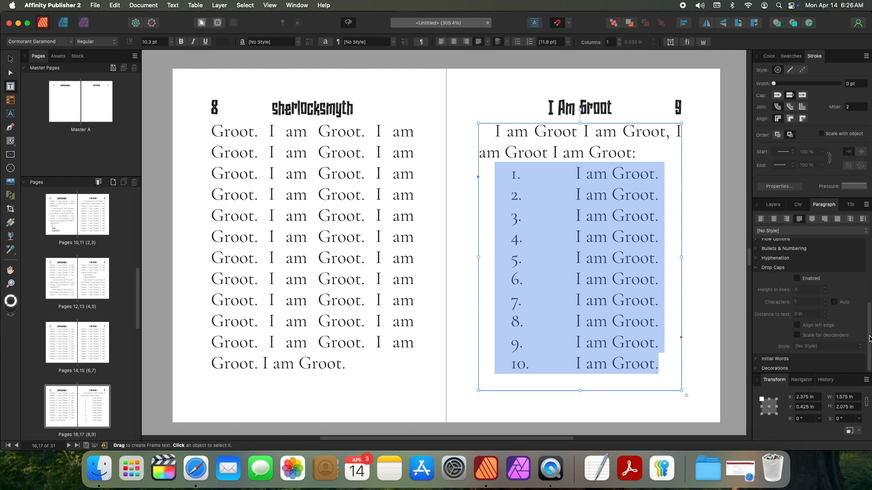
pyautogui.moveTo(868, 337); pyautogui.dragTo(869, 298)
pyautogui.click(833, 301)
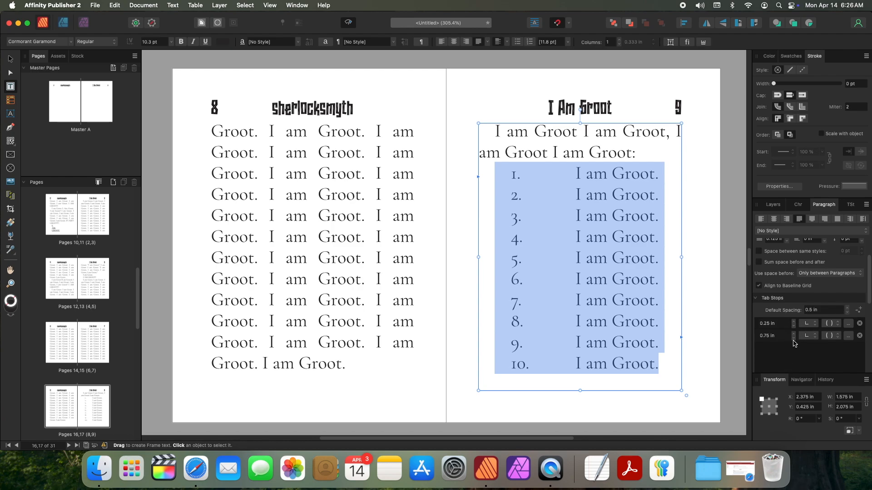
pyautogui.moveTo(793, 340); pyautogui.dragTo(794, 343)
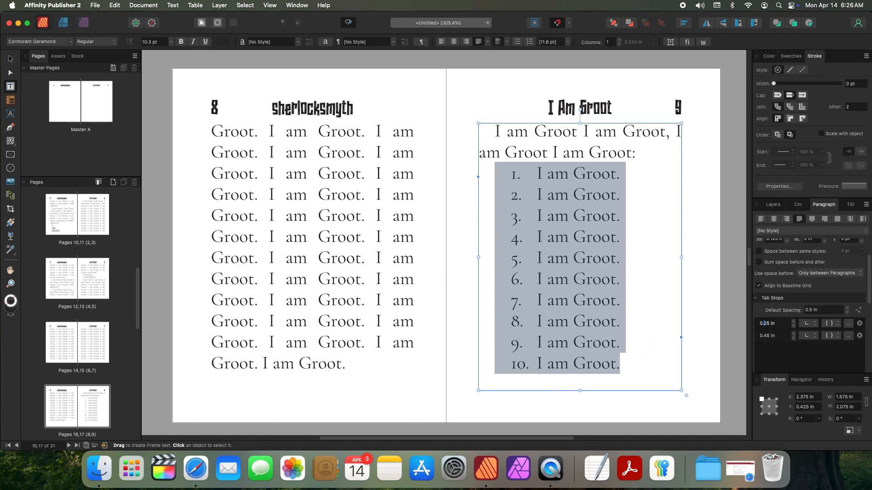
# Step: Try to set the first tab stop of the ten numbered list items on page 9 to 0.125 in
pyautogui.click(763, 323)
pyautogui.write('1')
pyautogui.press('Return')
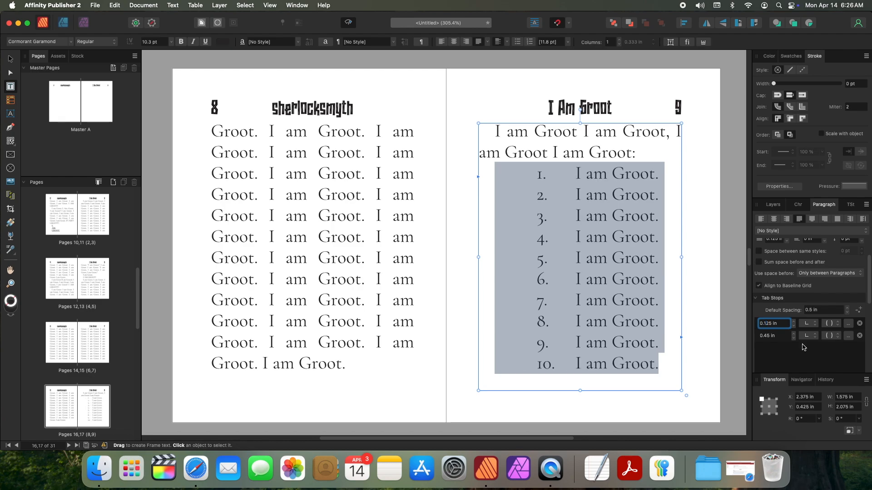
pyautogui.click(489, 303)
pyautogui.moveTo(512, 333); pyautogui.dragTo(490, 332)
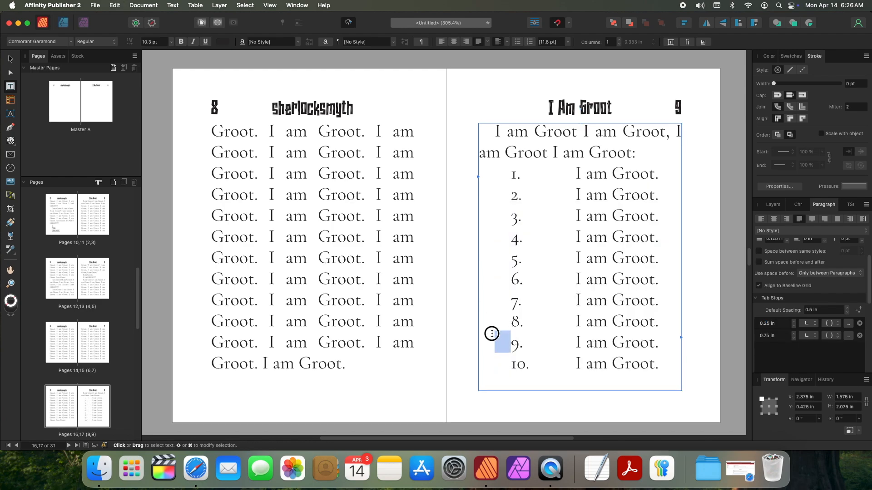
pyautogui.click(505, 360)
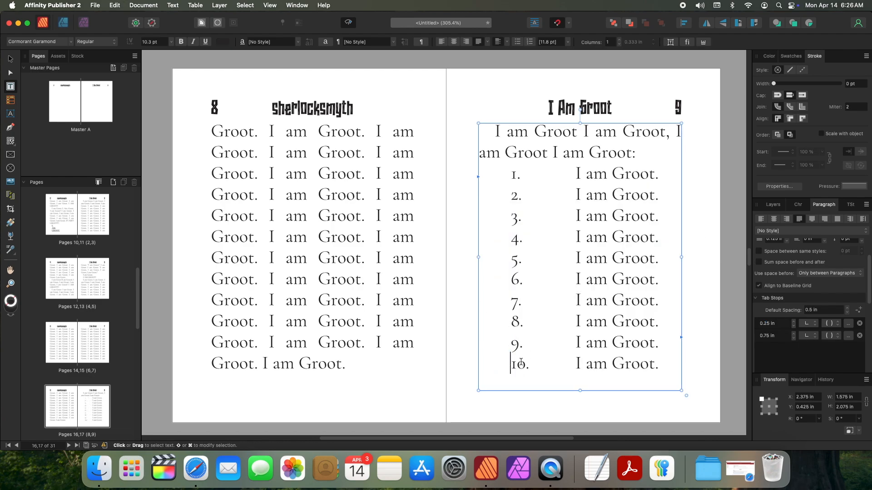
pyautogui.click(709, 328)
pyautogui.press('v')
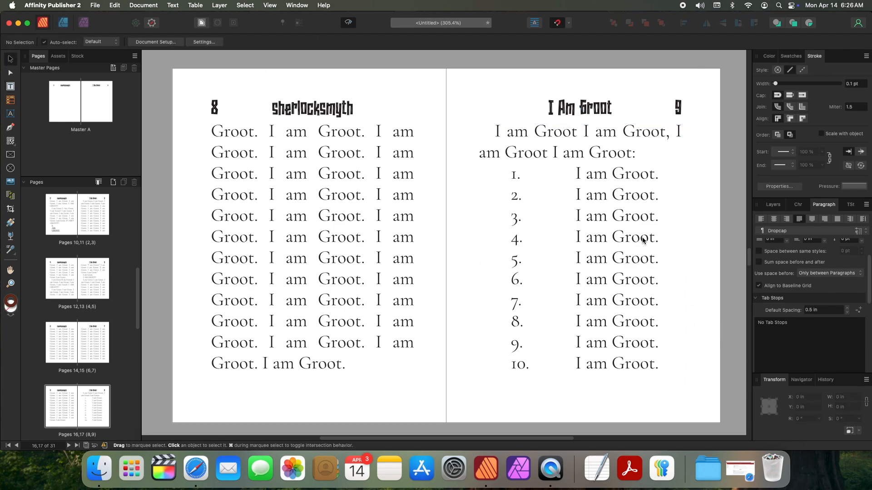
# Step: Set the second tab stop of all ten numbered list items on page 9 to 0.45 in
pyautogui.press('t')
pyautogui.moveTo(585, 363); pyautogui.dragTo(488, 173)
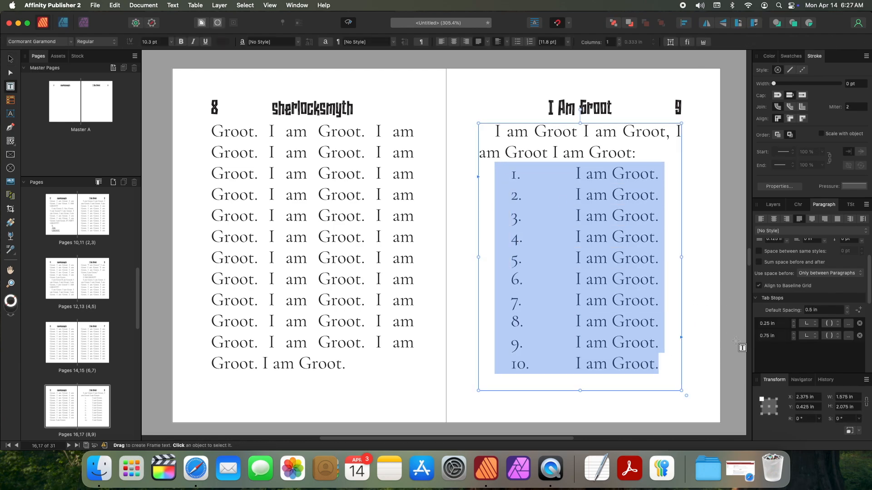
pyautogui.click(794, 338)
pyautogui.click(794, 338)
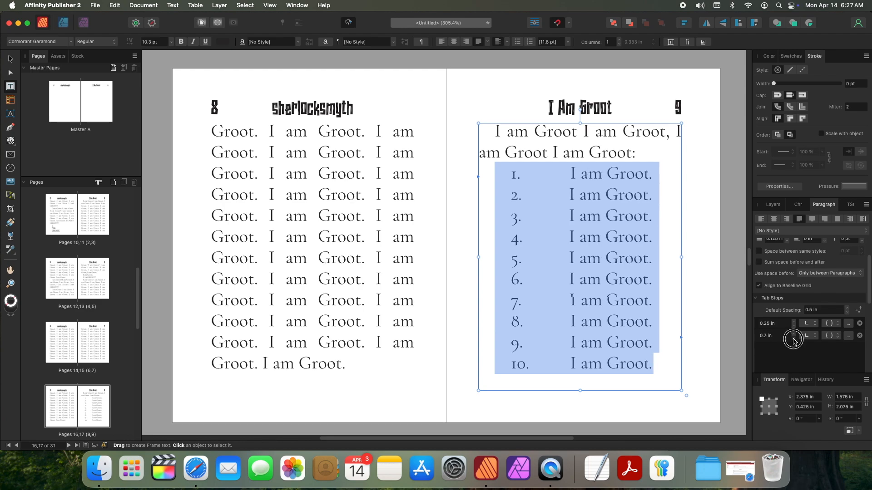
pyautogui.click(794, 339)
pyautogui.click(794, 338)
pyautogui.click(793, 338)
pyautogui.click(793, 339)
pyautogui.click(793, 338)
pyautogui.click(794, 338)
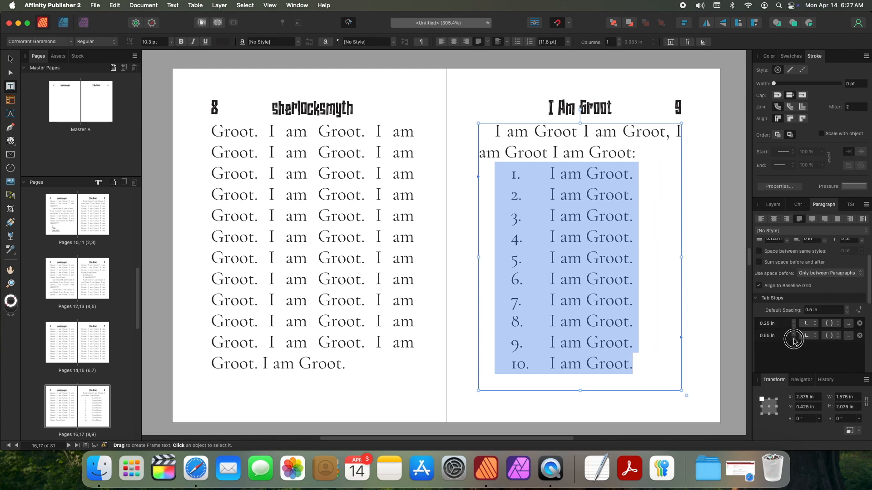
pyautogui.click(793, 338)
pyautogui.click(794, 338)
pyautogui.click(794, 338)
pyautogui.click(697, 319)
# Step: Move the text frames on pages 8 and 9 down together by a net four nudges, away from the page headers
pyautogui.press('v')
pyautogui.click(582, 300)
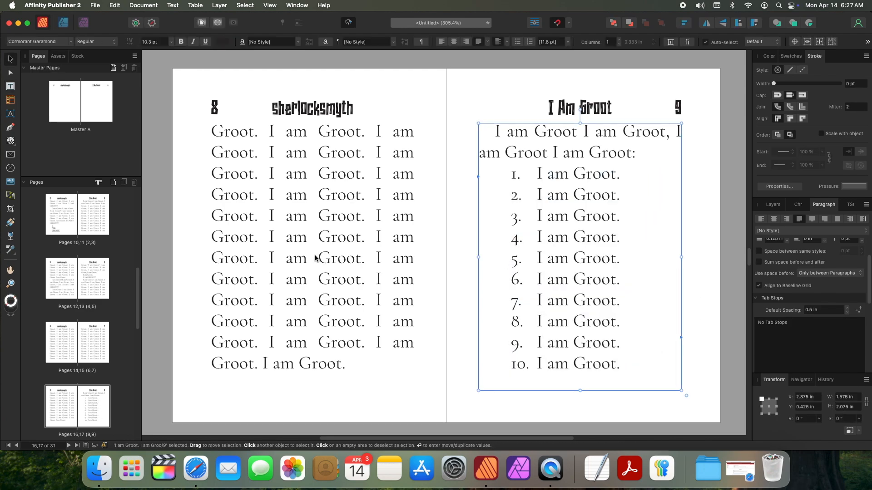
pyautogui.keyDown('shift'); pyautogui.click(321, 255); pyautogui.keyUp('shift')
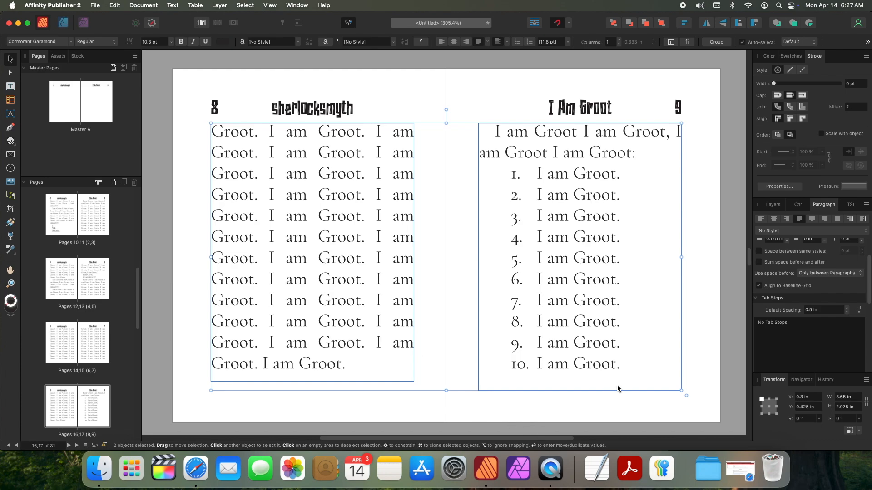
pyautogui.press('Down')
pyautogui.press('Down')
pyautogui.press('Down')
pyautogui.press('Down')
pyautogui.press('Down')
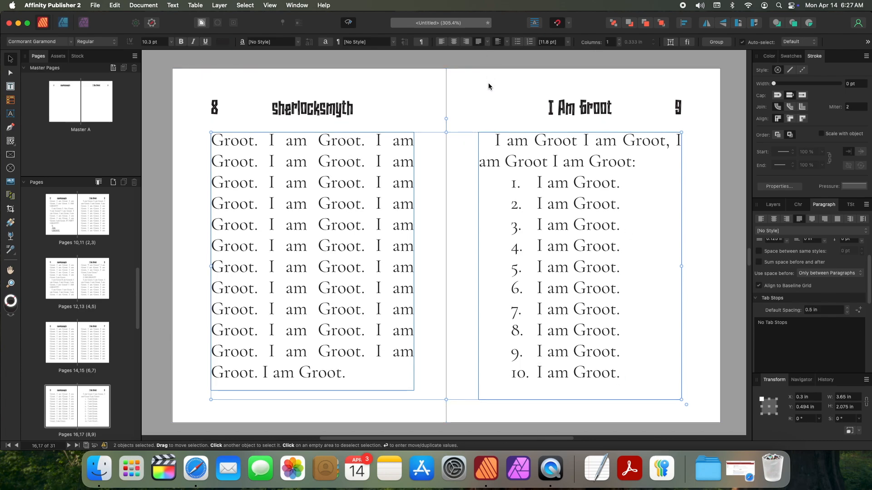
pyautogui.press('Up')
pyautogui.click(455, 159)
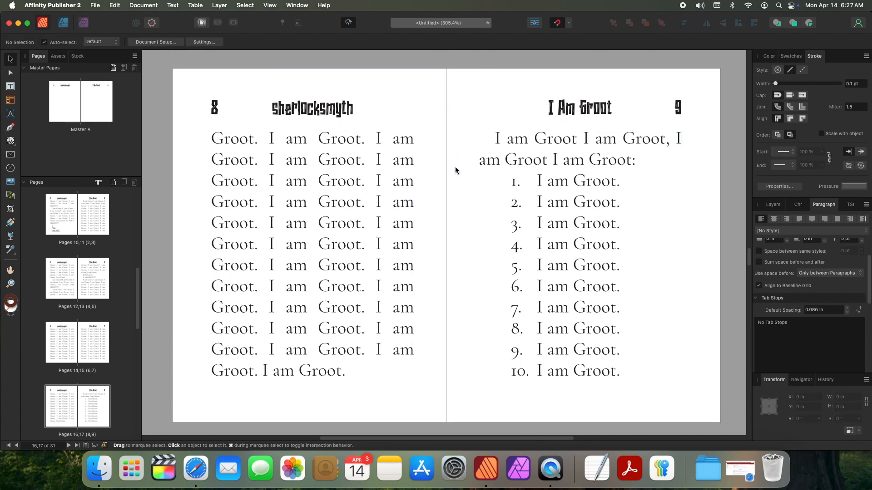
# Step: Compare the text position and page flow on the spreads from page 6 through page 15
pyautogui.scroll(10, 455, 168)
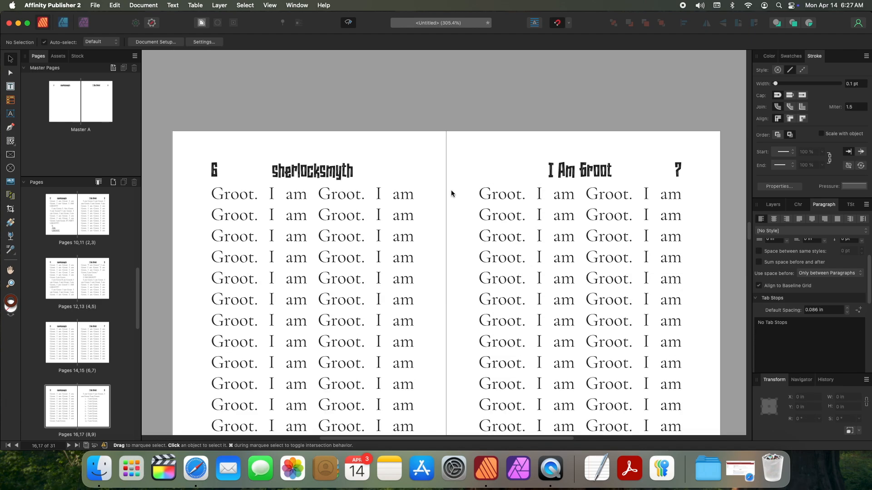
pyautogui.scroll(-12, 457, 188)
pyautogui.scroll(3, 508, 257)
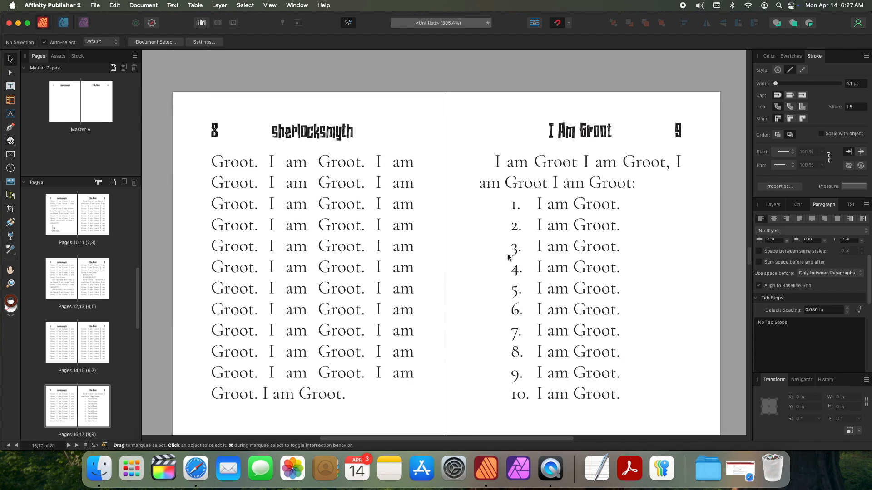
pyautogui.scroll(-2, 498, 286)
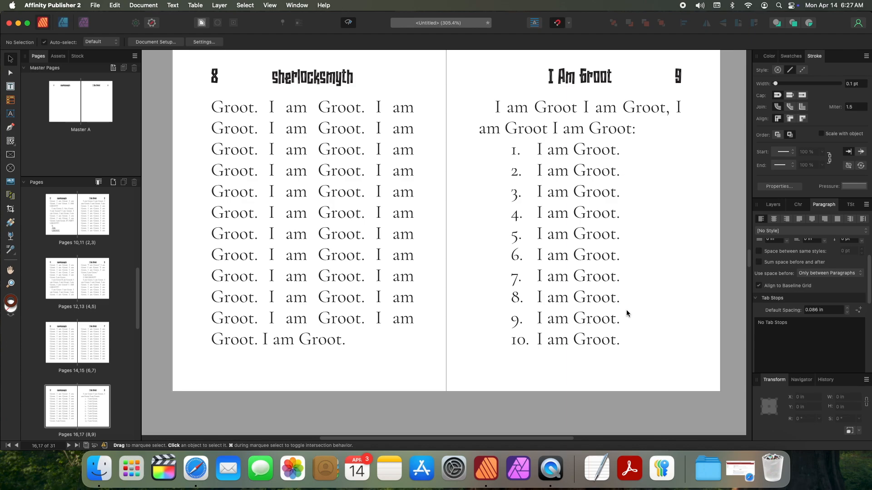
pyautogui.scroll(-10, 625, 305)
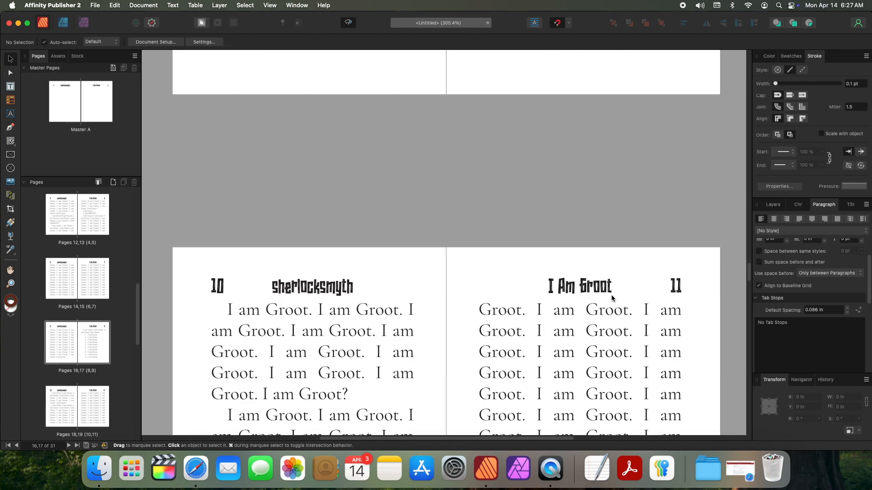
pyautogui.scroll(-3, 611, 298)
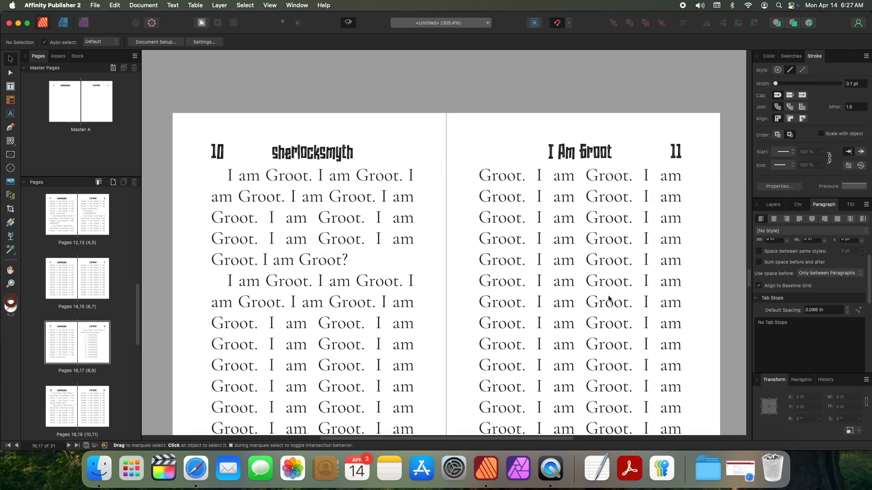
pyautogui.doubleClick(224, 182)
pyautogui.click(433, 258)
pyautogui.scroll(-1, 433, 255)
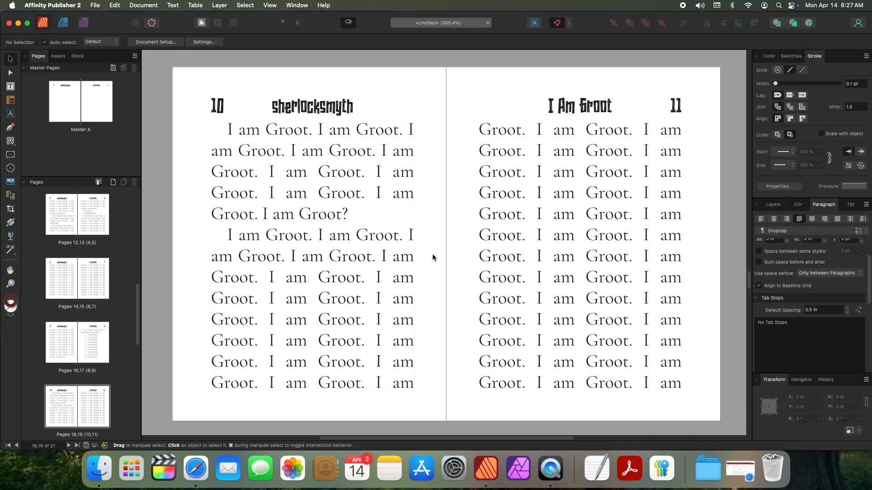
pyautogui.scroll(7, 432, 251)
pyautogui.scroll(-7, 432, 249)
pyautogui.scroll(-12, 432, 247)
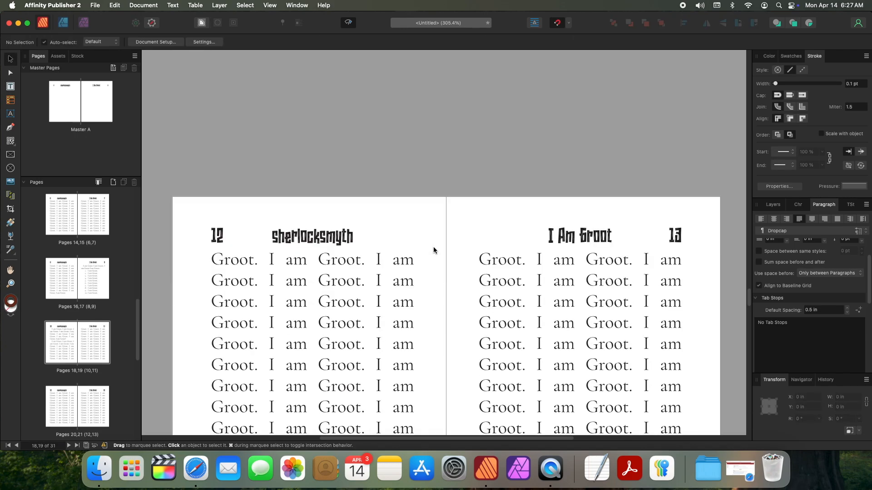
pyautogui.scroll(-6, 432, 246)
# Step: Add a blank line at the scene break on page 15 and position a pasted scene break butterfly in the gap
pyautogui.doubleClick(541, 284)
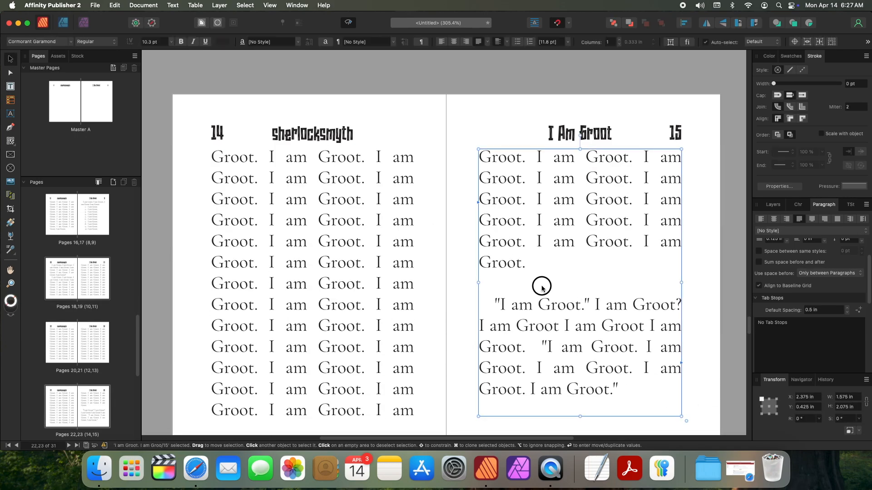
pyautogui.press('Return')
pyautogui.press('super+v')
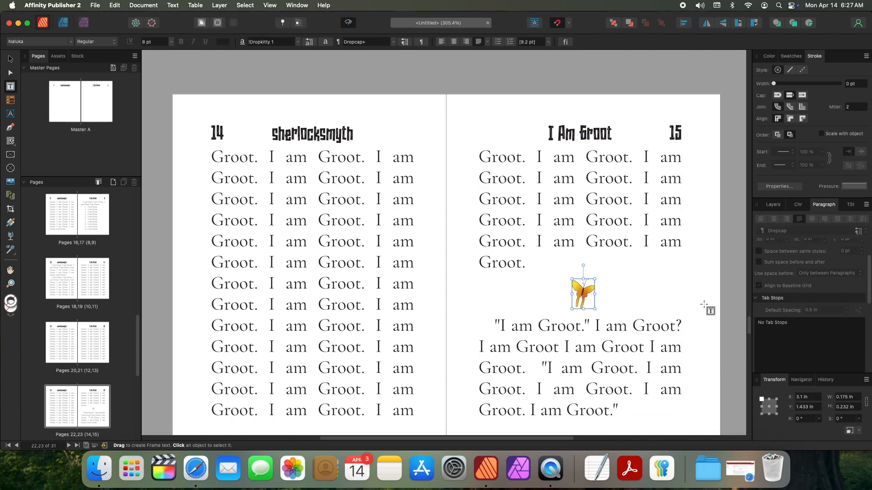
pyautogui.press('v')
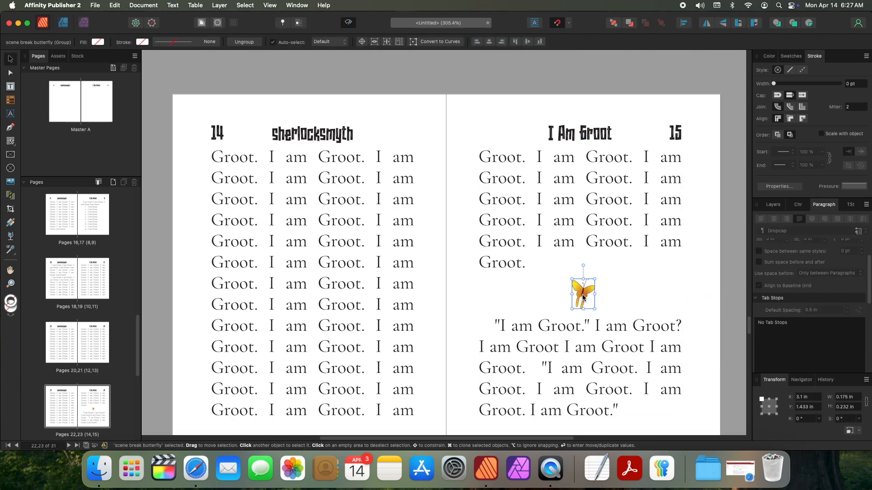
pyautogui.moveTo(582, 293); pyautogui.dragTo(582, 291)
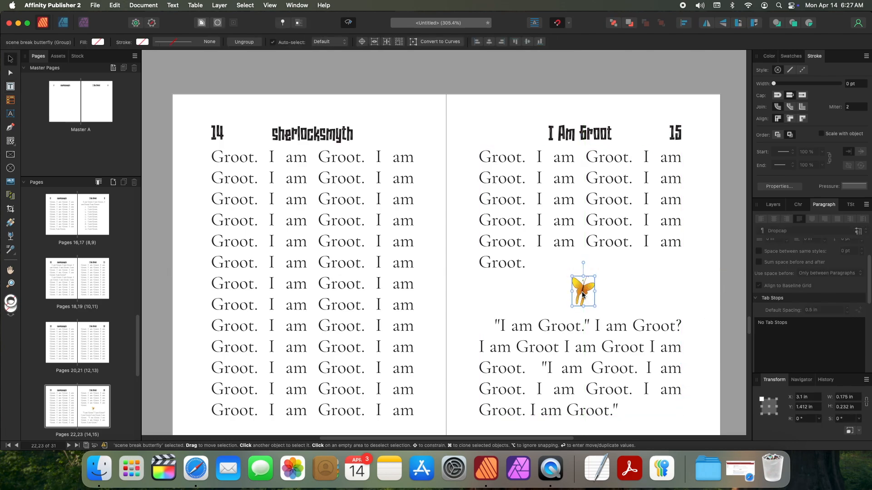
pyautogui.press('super+d')
# Step: Apply the Dropcap paragraph style to the paragraph directly below the butterfly on page 15
pyautogui.doubleClick(498, 323)
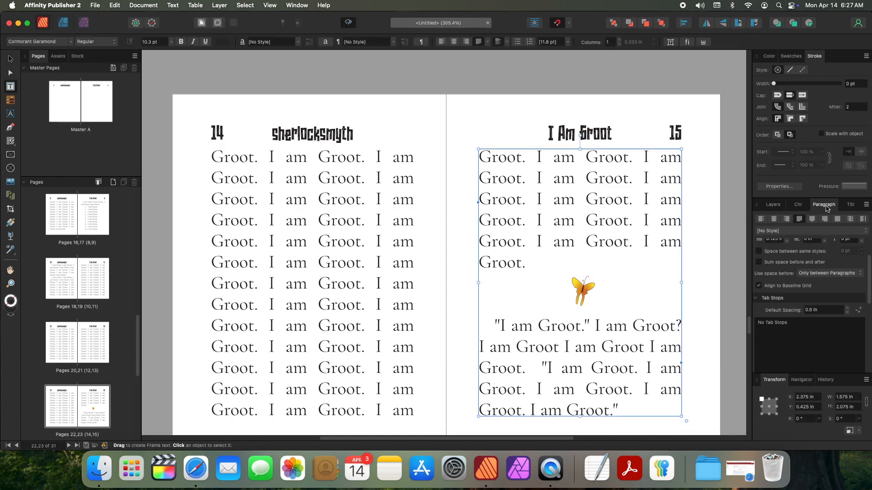
pyautogui.click(848, 205)
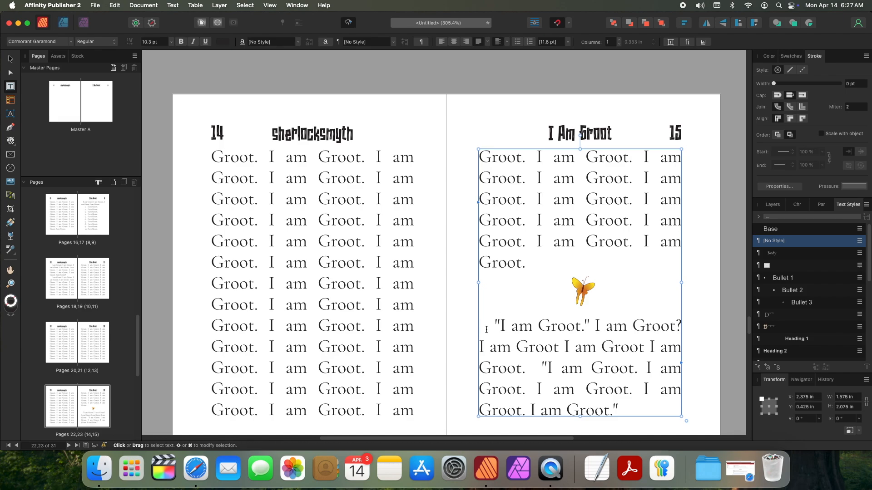
pyautogui.click(792, 326)
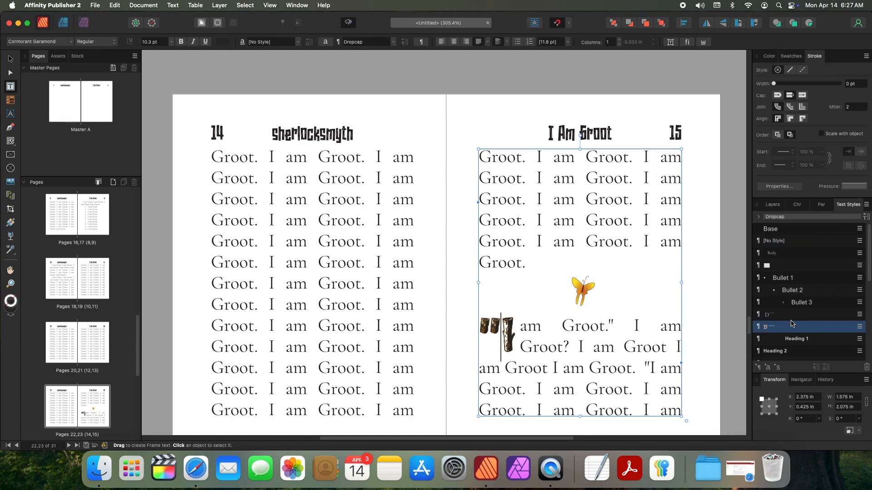
pyautogui.click(791, 317)
pyautogui.click(791, 324)
# Step: Retype the opening quotation mark of the drop cap paragraph on page 15
pyautogui.press('BackSpace')
pyautogui.write('"')
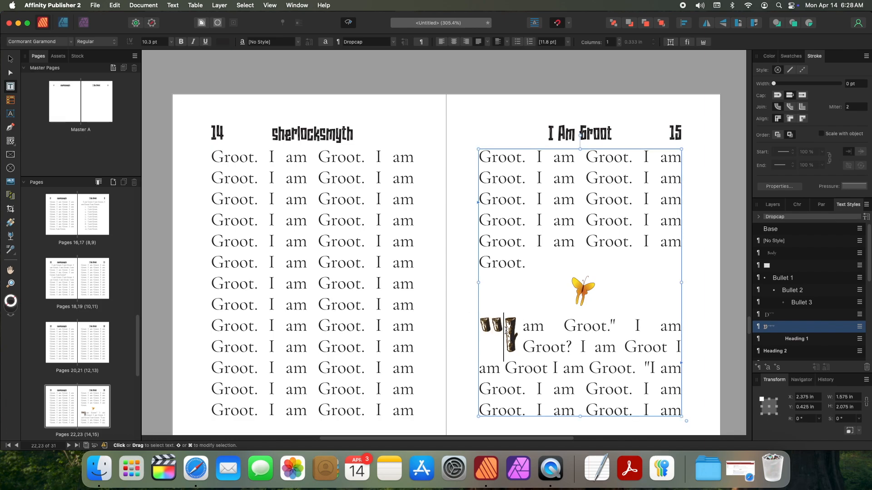
pyautogui.moveTo(506, 331); pyautogui.dragTo(481, 325)
pyautogui.click(612, 328)
pyautogui.click(704, 351)
pyautogui.press('v')
pyautogui.click(587, 288)
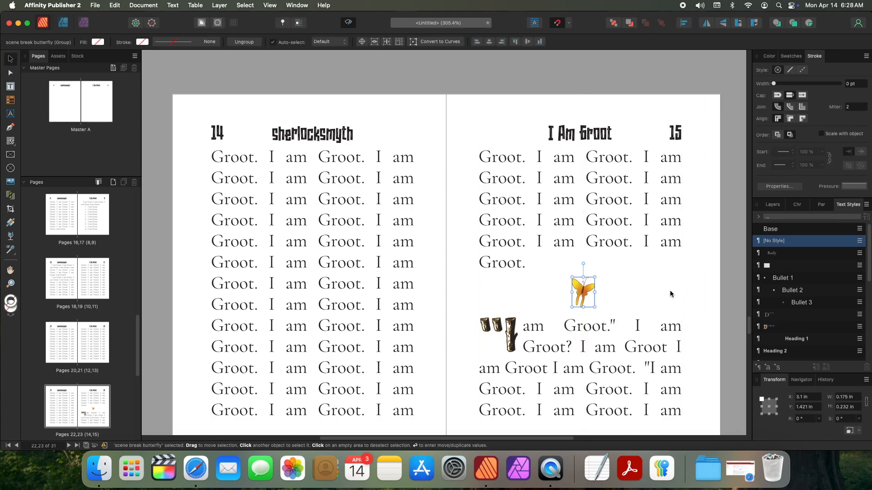
pyautogui.click(707, 296)
# Step: Try to tighten the tracking of the long paragraph that ends above the butterfly on page 15
pyautogui.scroll(-10, 707, 298)
pyautogui.scroll(-8, 706, 300)
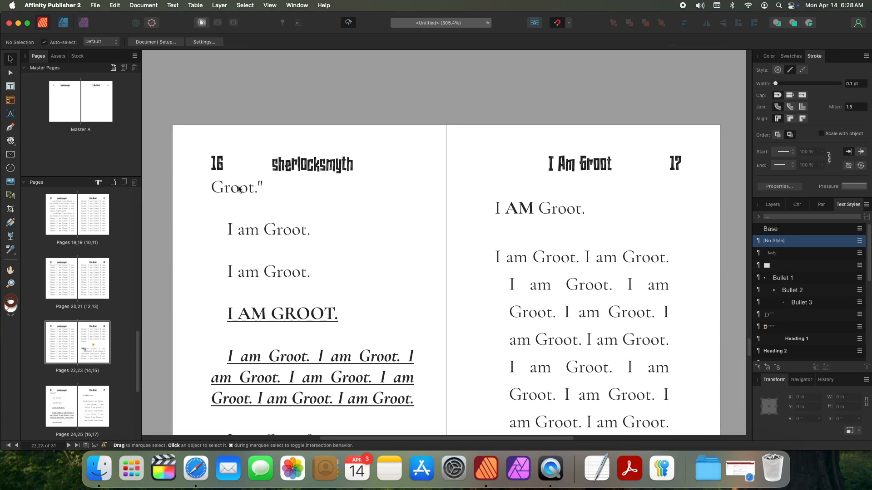
pyautogui.scroll(-5, 369, 260)
pyautogui.scroll(20, 369, 266)
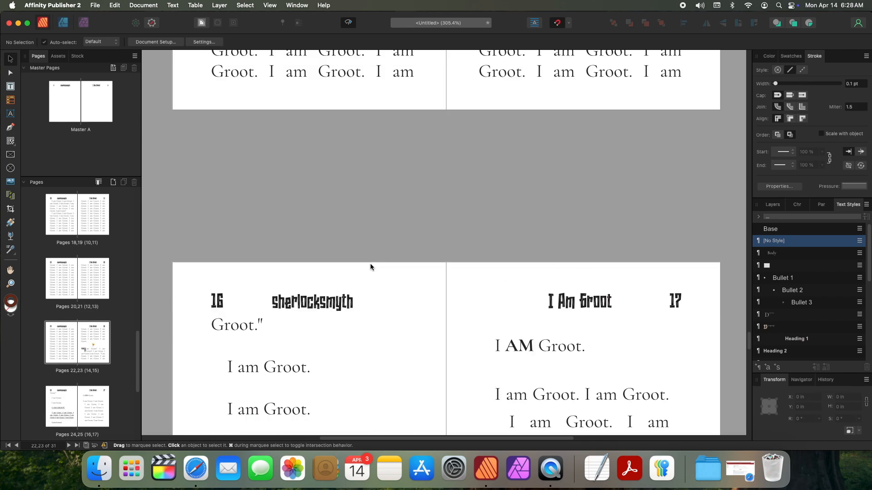
pyautogui.click(556, 249)
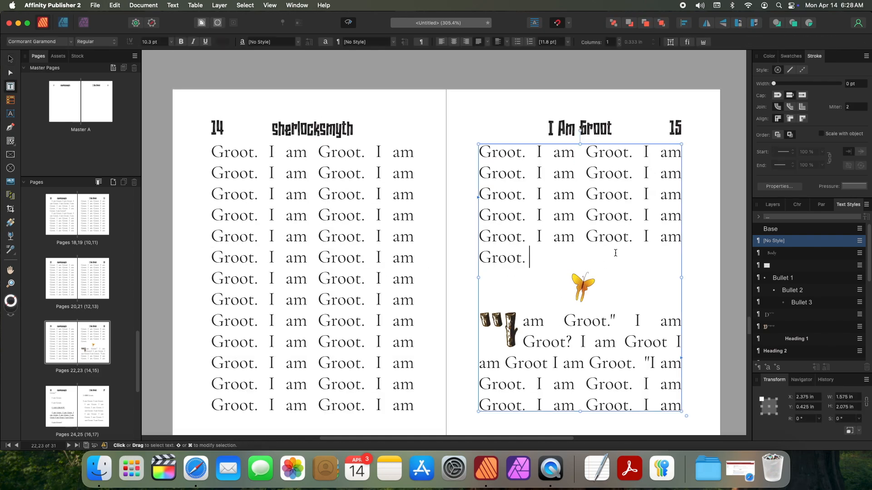
pyautogui.scroll(-2, 615, 251)
pyautogui.hotkey('alt', 'shift', 'Up')
pyautogui.press('Left')
pyautogui.hotkey('alt', 'shift', 'Down')
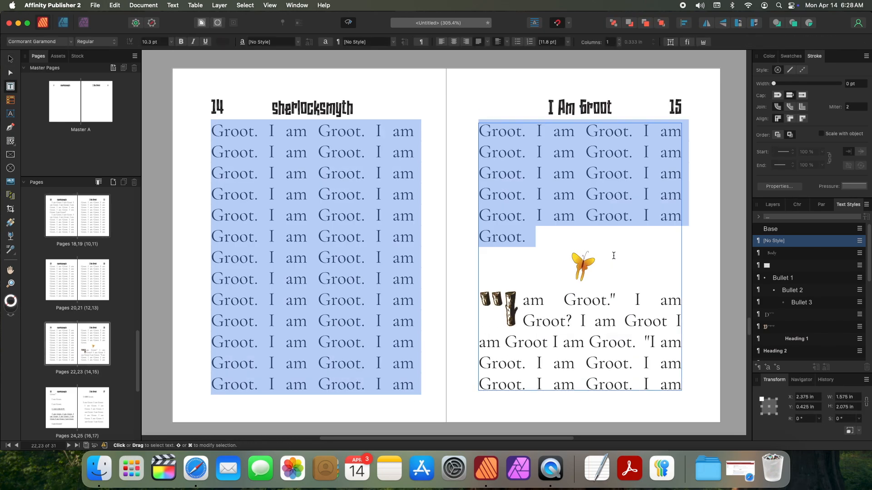
pyautogui.hotkey('alt', 'Left')
pyautogui.hotkey('alt', 'Left')
pyautogui.hotkey('alt', 'Left')
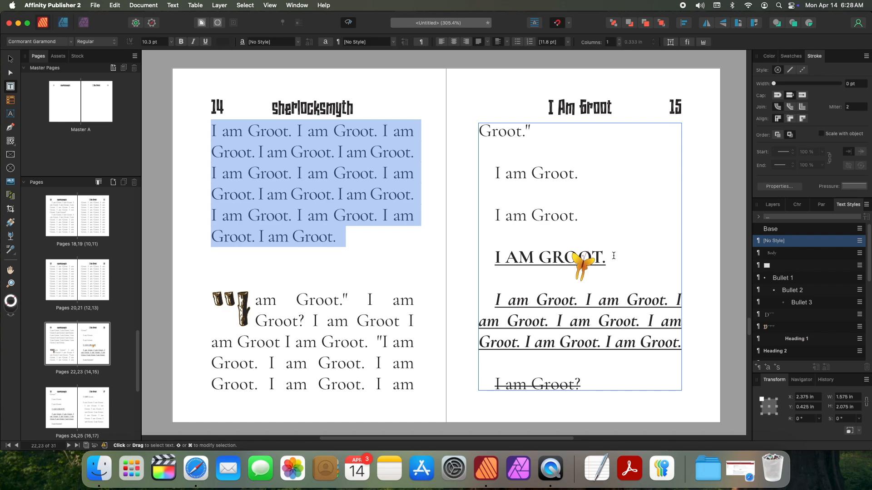
pyautogui.hotkey('alt', 'Right')
pyautogui.hotkey('alt', 'Right')
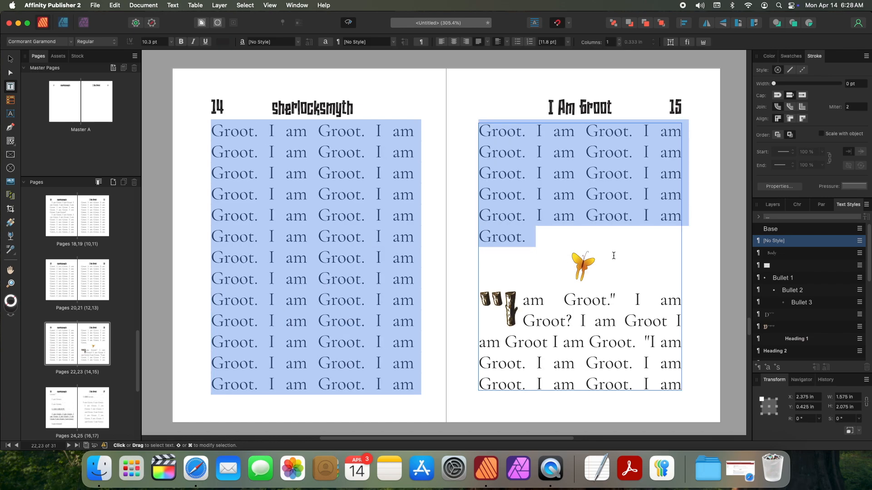
# Step: Tighten the tracking of the drop cap paragraph on page 15 to pull its last word back from page 16
pyautogui.click(509, 329)
pyautogui.tripleClick(508, 330)
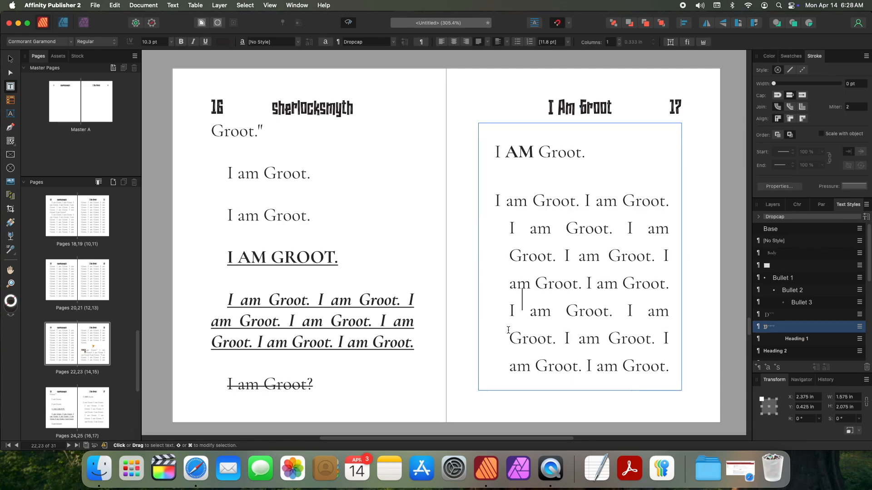
pyautogui.hotkey('alt', 'Left')
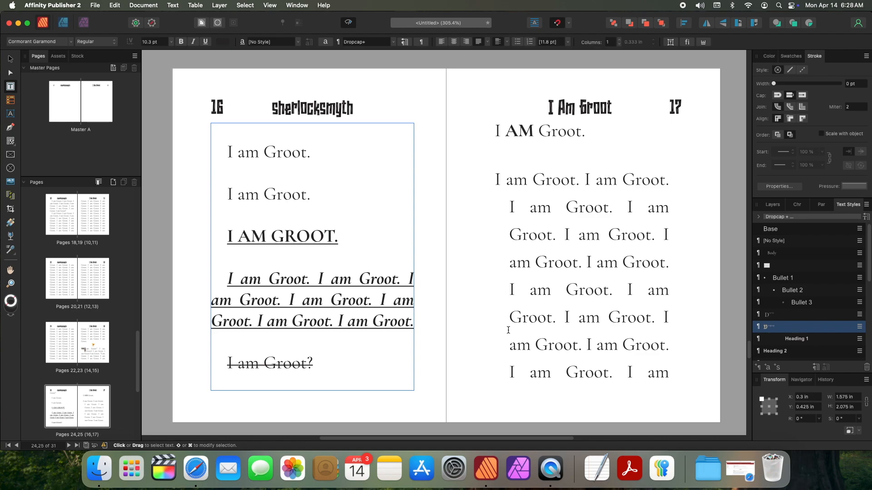
# Step: Set the tracking of the text after the drop cap on page 15 to -15 ‰
pyautogui.scroll(8, 515, 320)
pyautogui.click(613, 187)
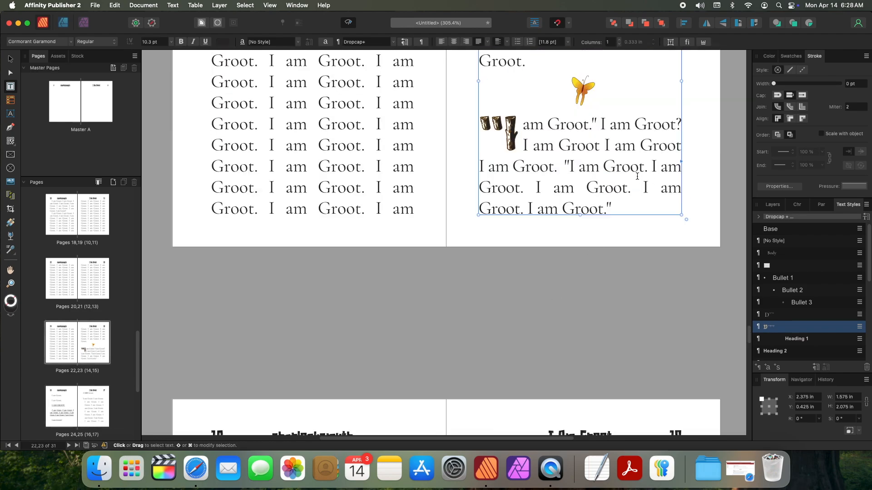
pyautogui.press('super+t')
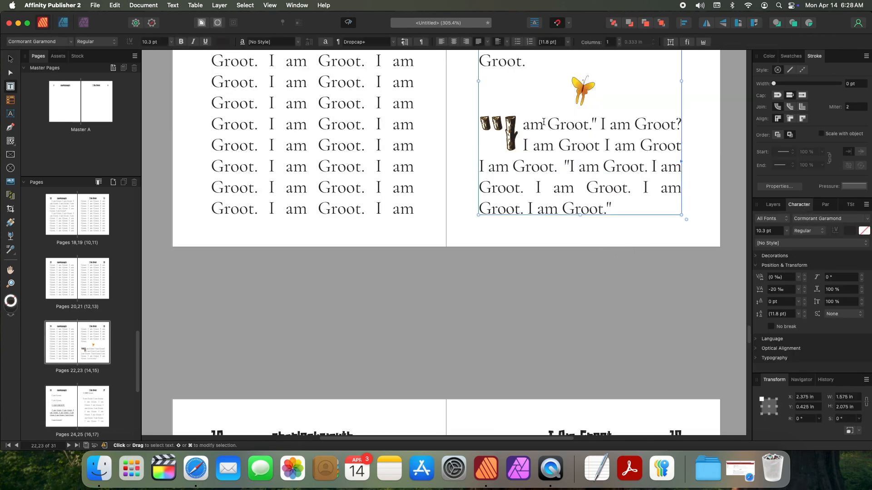
pyautogui.moveTo(525, 124); pyautogui.dragTo(615, 206)
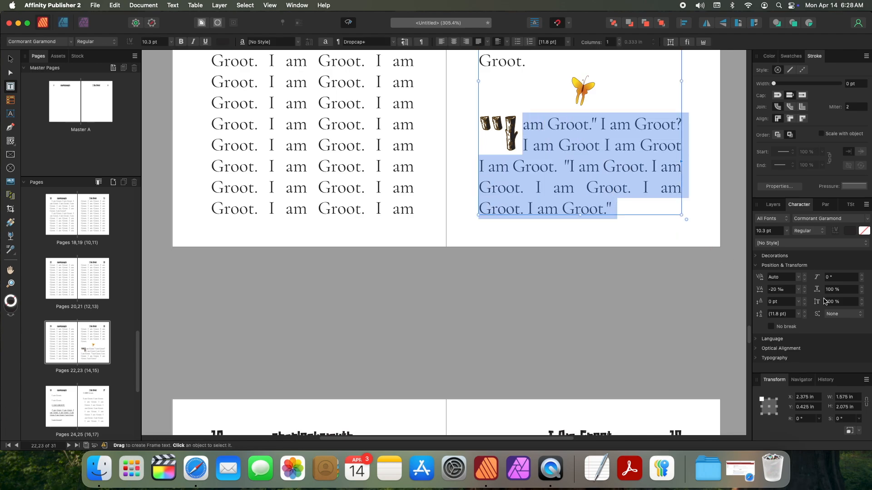
pyautogui.click(799, 290)
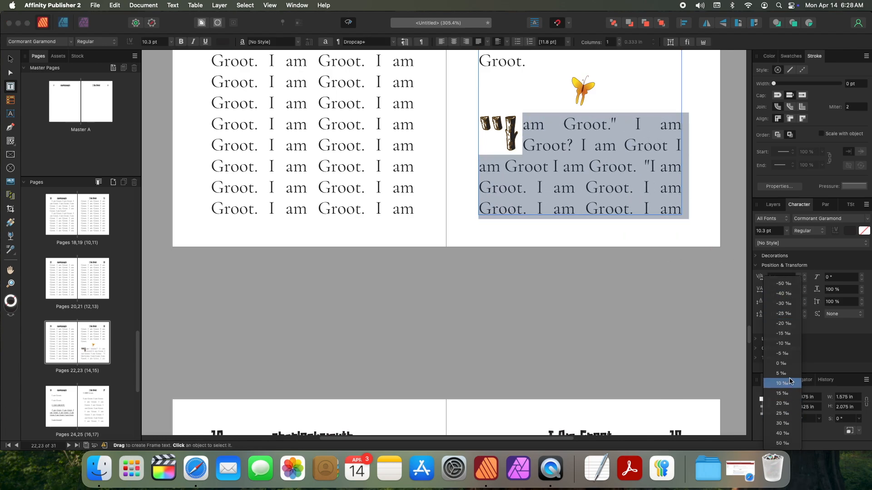
pyautogui.click(784, 333)
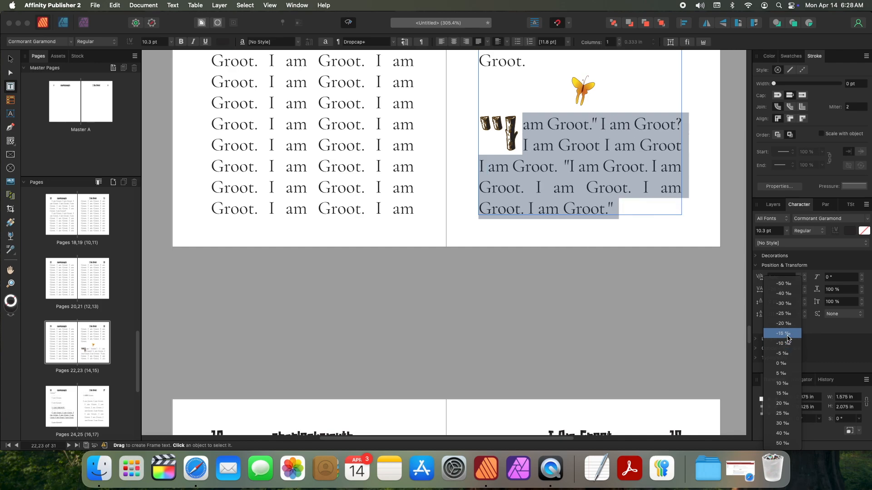
pyautogui.click(648, 217)
# Step: Delete the blank lines at the top of the text on pages 16 and 17
pyautogui.scroll(-10, 625, 240)
pyautogui.click(275, 182)
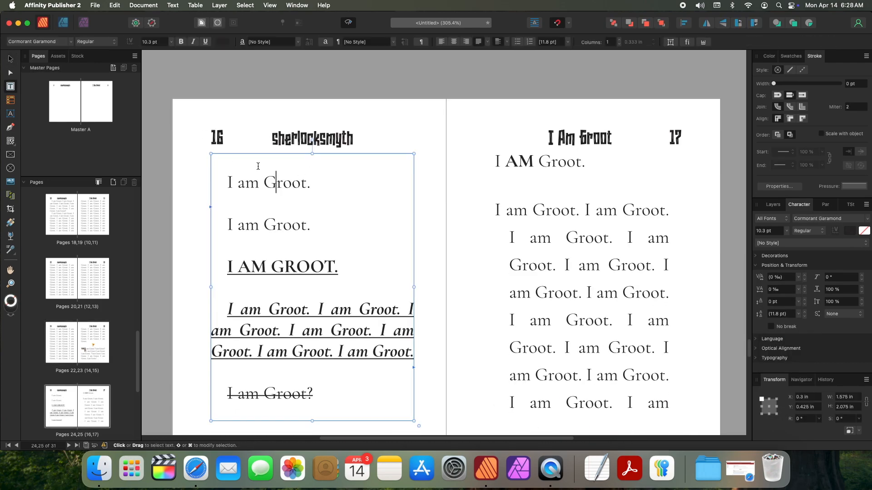
pyautogui.press('BackSpace')
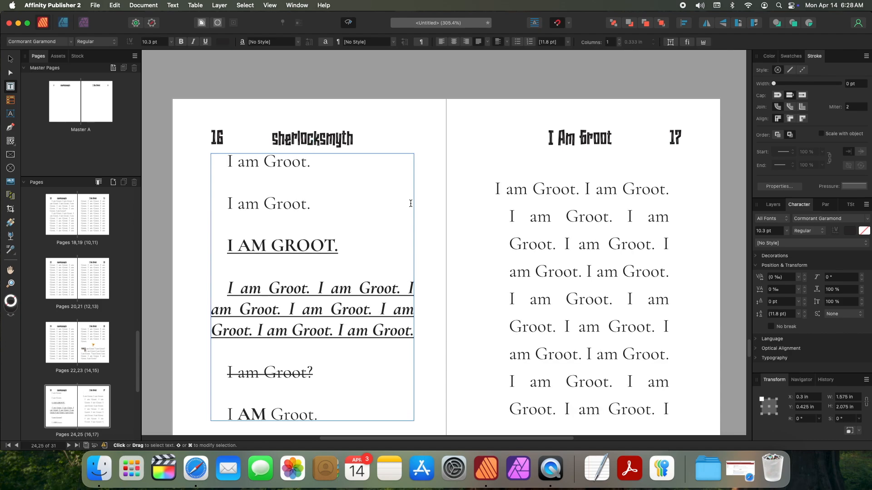
pyautogui.click(449, 233)
pyautogui.click(493, 206)
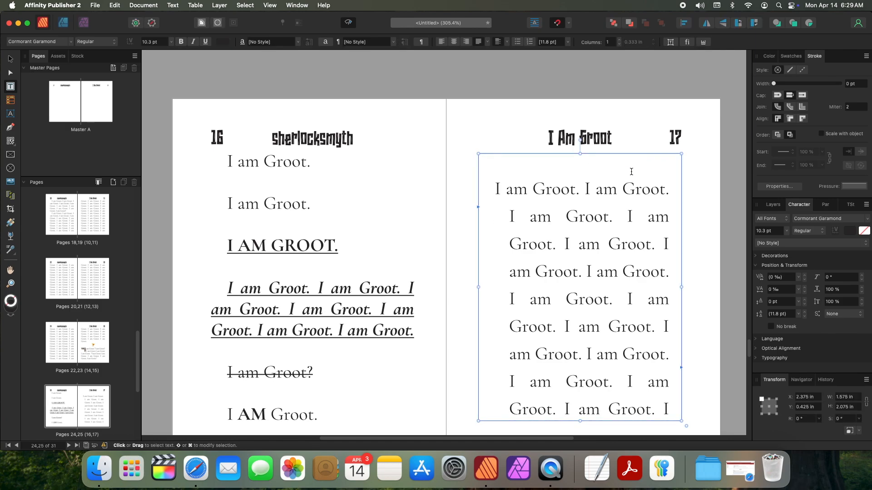
pyautogui.press('Delete')
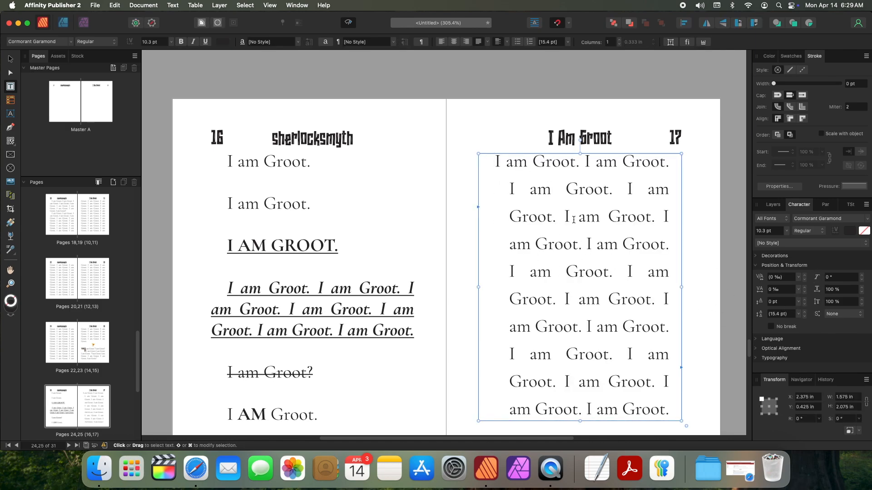
# Step: Switch to Safari and examine how the original story formats the indented block quote after the short emphasised lines
pyautogui.click(824, 205)
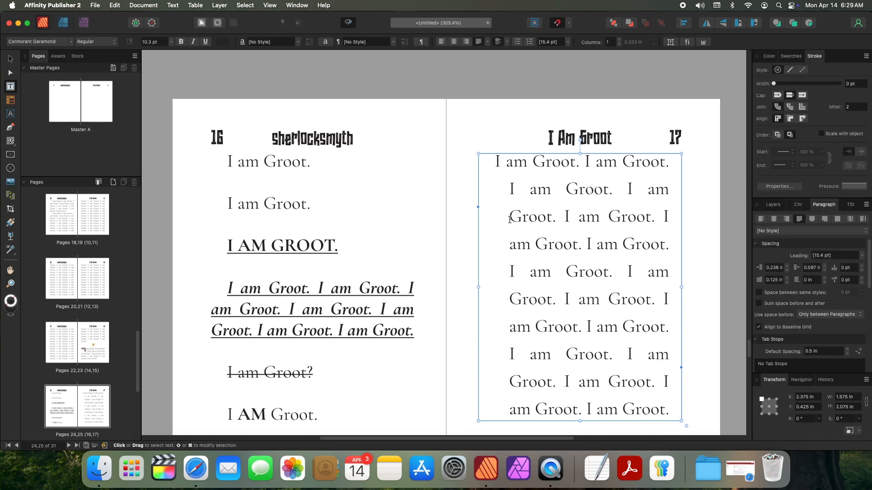
pyautogui.click(196, 468)
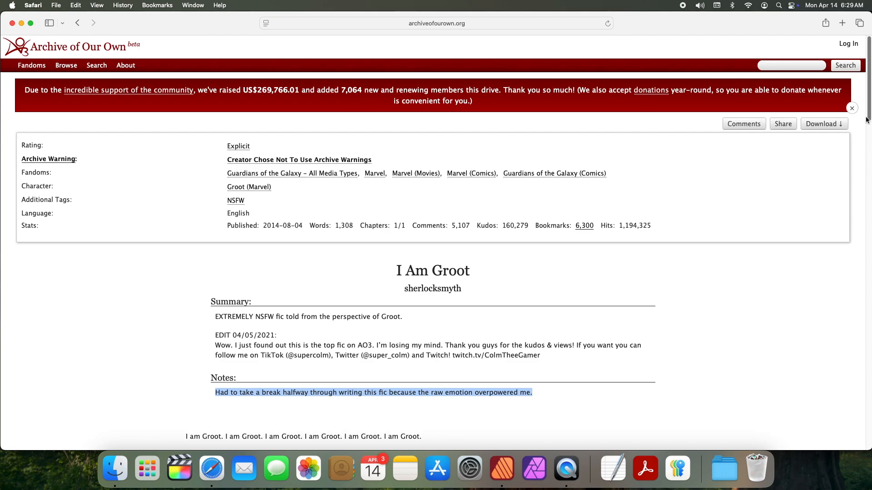
pyautogui.moveTo(866, 119); pyautogui.dragTo(838, 350)
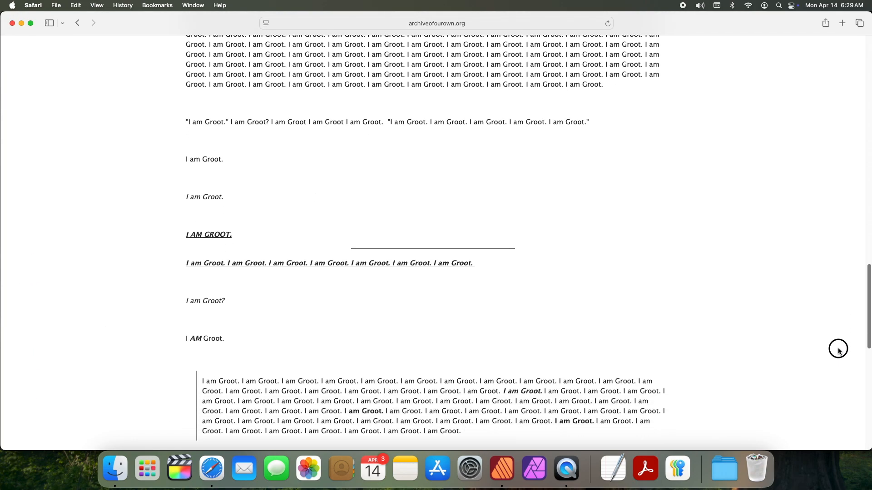
pyautogui.scroll(-2, 838, 349)
# Step: Return to Affinity Publisher and set the block quote's first-line indent to 0.236 in and its right indent to 0 in
pyautogui.click(502, 468)
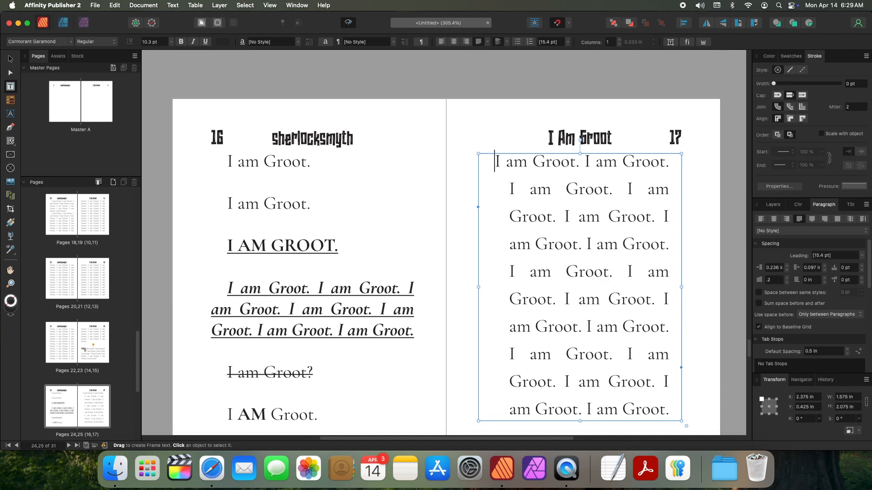
pyautogui.press('Return')
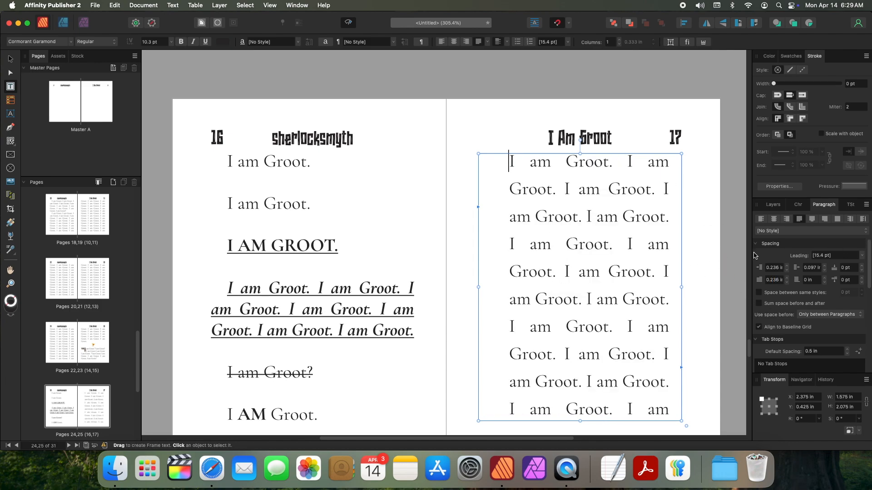
pyautogui.tripleClick(671, 266)
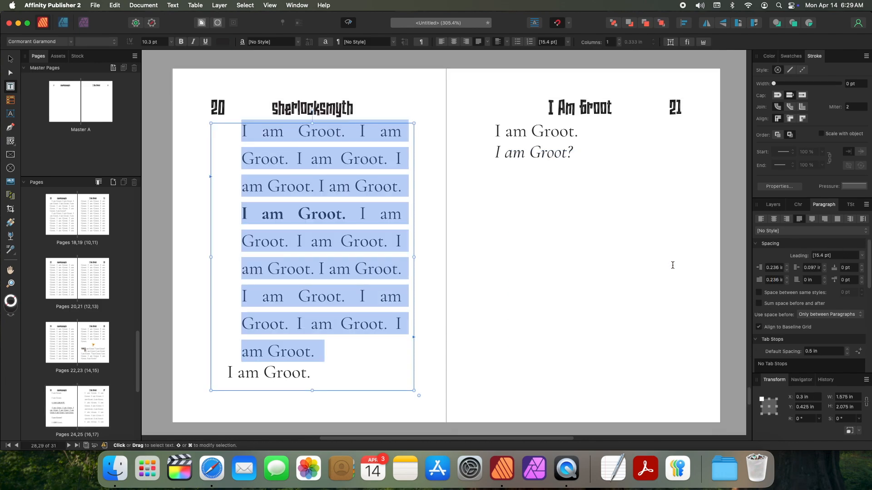
pyautogui.moveTo(803, 267); pyautogui.dragTo(867, 280)
pyautogui.write('0')
pyautogui.press('Return')
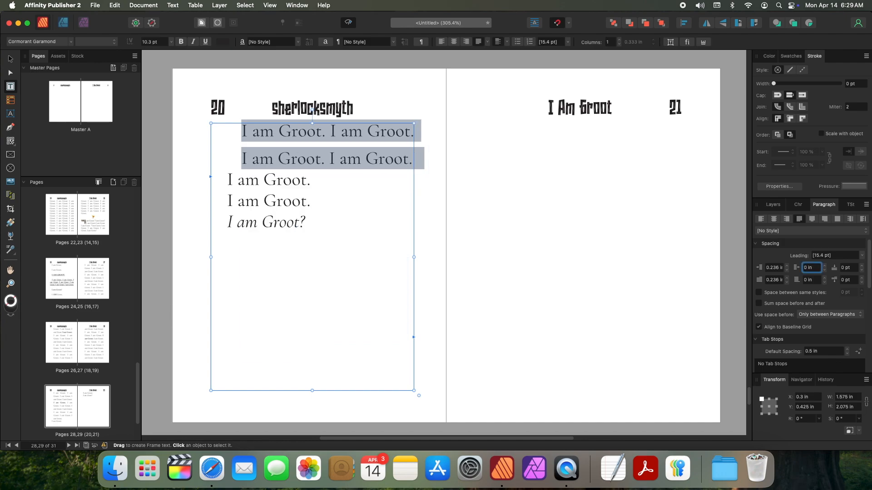
# Step: Draw a straight vertical Pen tool line along the left edge of the page 17 text frame, about 2.075 in long
pyautogui.scroll(15, 686, 228)
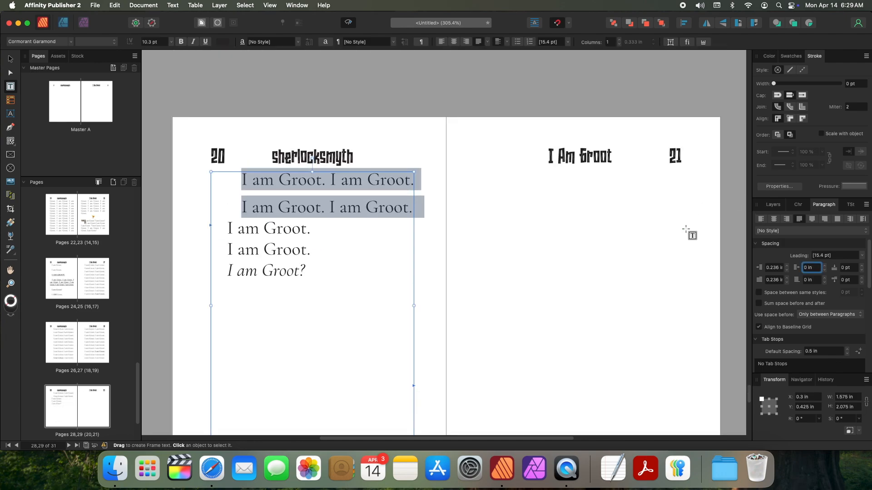
pyautogui.press('super+d')
pyautogui.hotkey('ctrl', 'w')
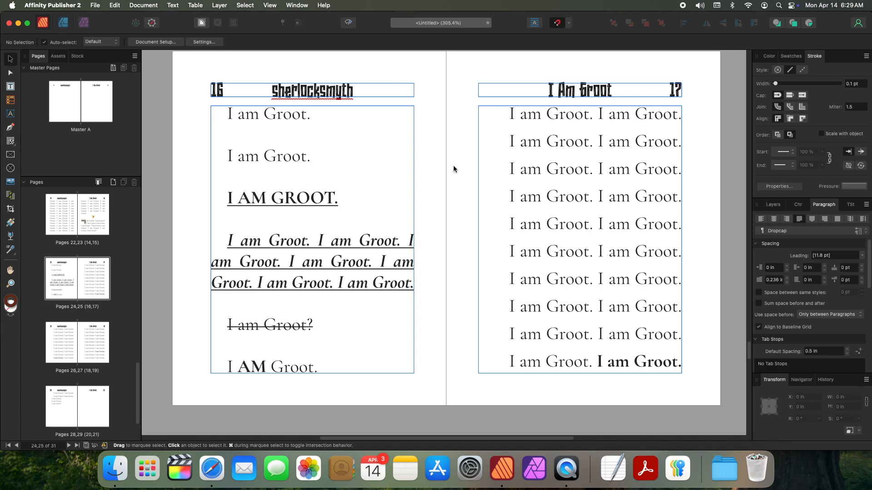
pyautogui.press('p')
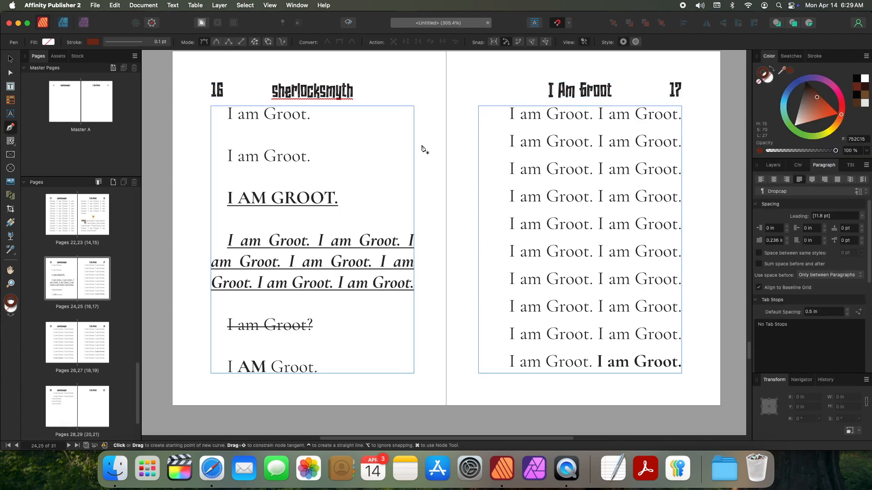
pyautogui.click(478, 106)
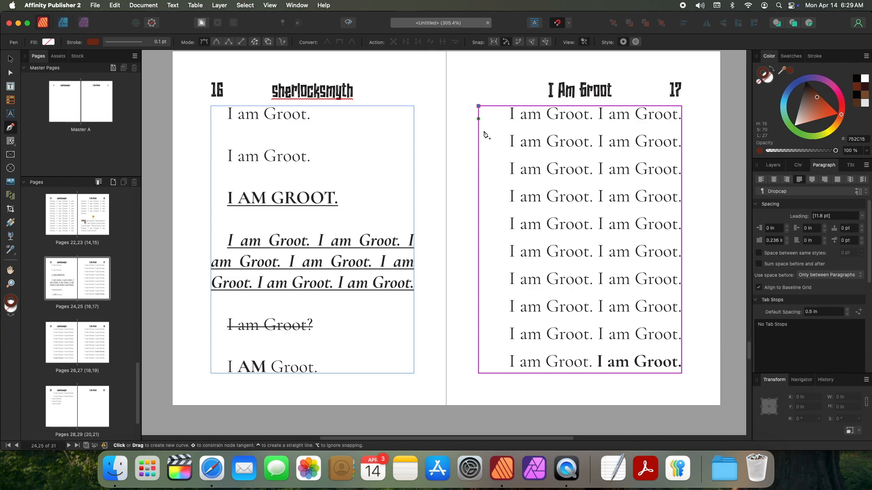
pyautogui.click(478, 374)
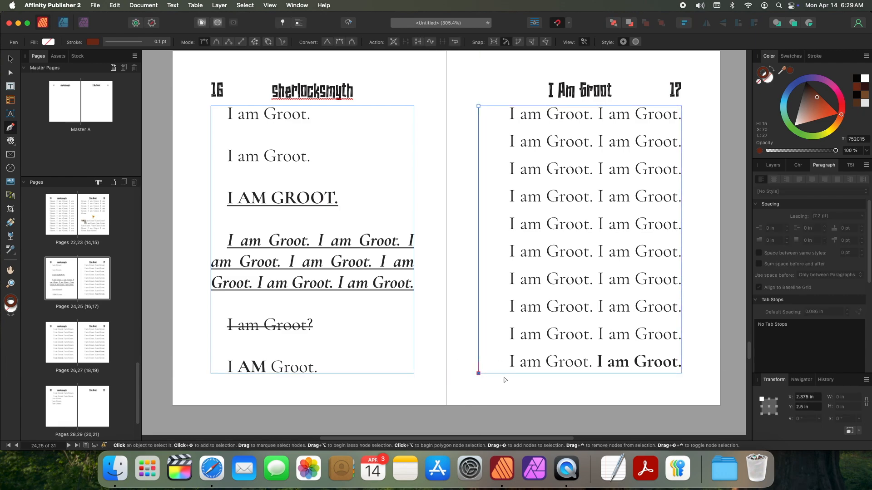
pyautogui.press('Escape')
pyautogui.click(479, 107)
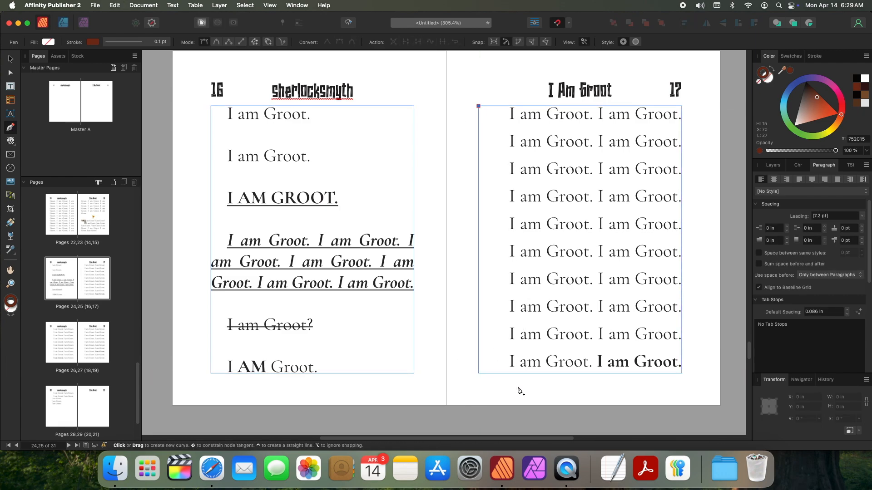
pyautogui.keyDown('shift'); pyautogui.click(518, 376); pyautogui.keyUp('shift')
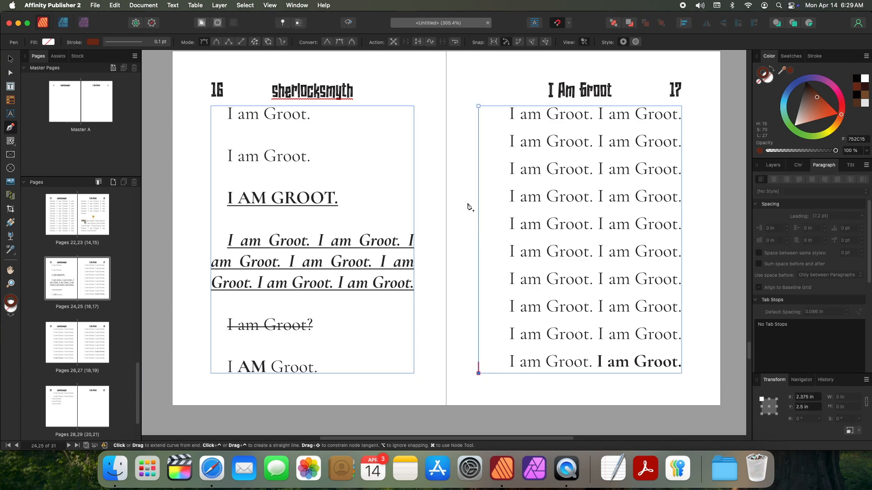
# Step: Set the vertical line's stroke width to 9 pt and give it flat butt caps
pyautogui.click(811, 58)
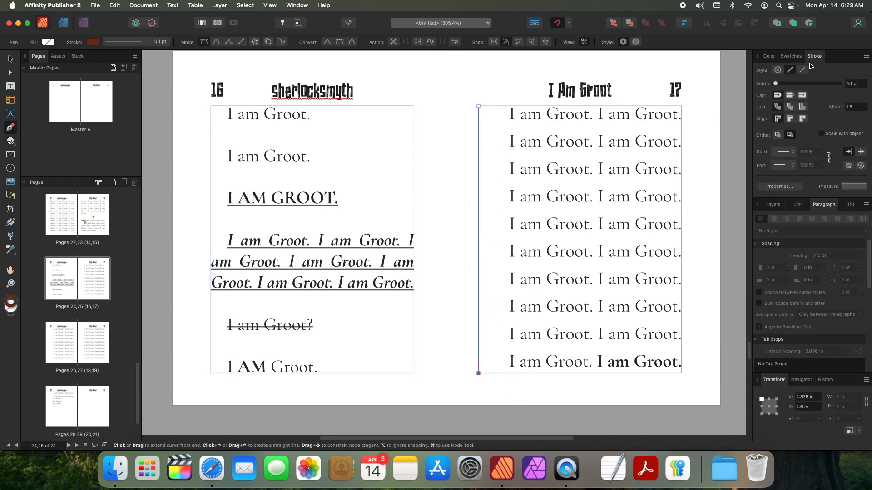
pyautogui.moveTo(778, 84); pyautogui.dragTo(800, 86)
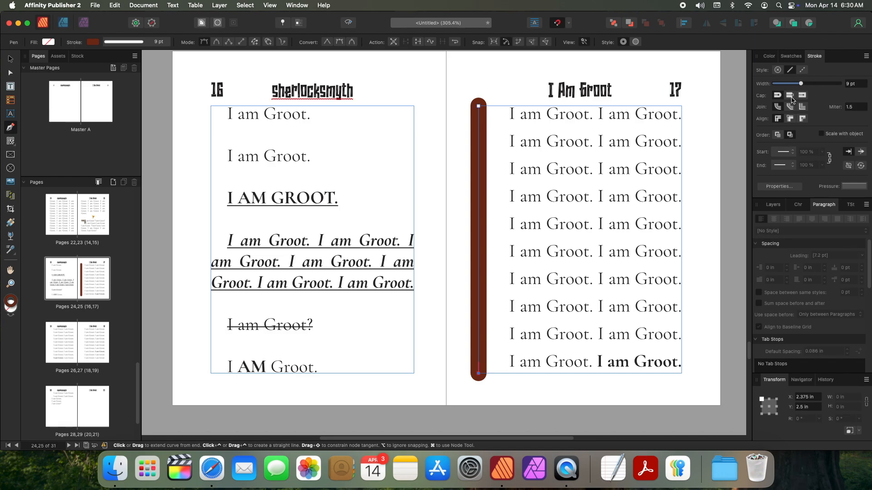
pyautogui.click(790, 96)
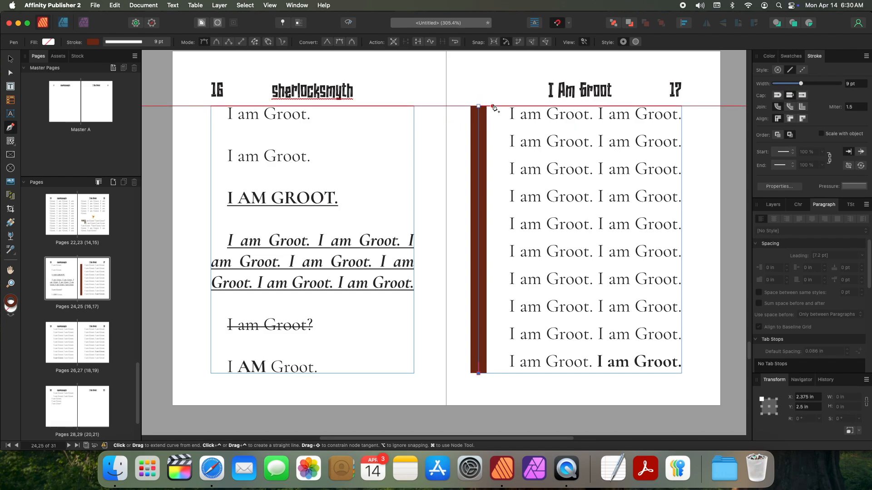
pyautogui.click(803, 95)
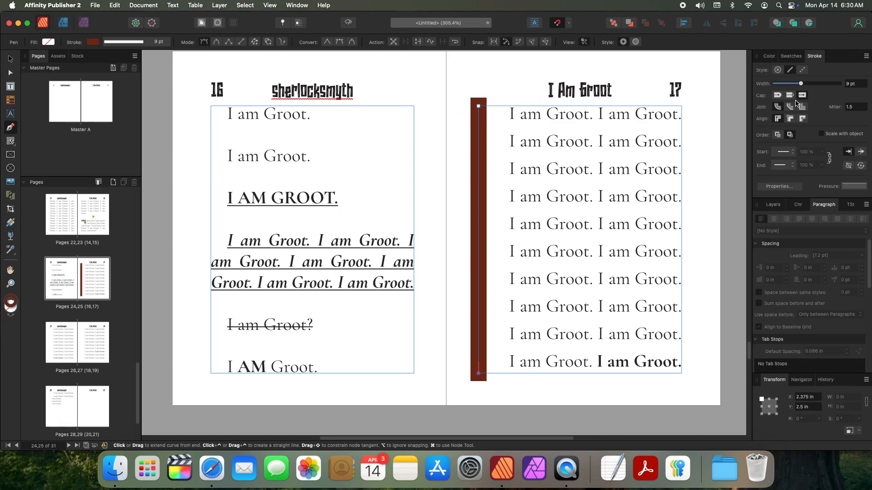
pyautogui.click(790, 95)
# Step: Move the brown bar right to about X 2.44 in so its outer edge aligns with the text frame's left edge
pyautogui.press('v')
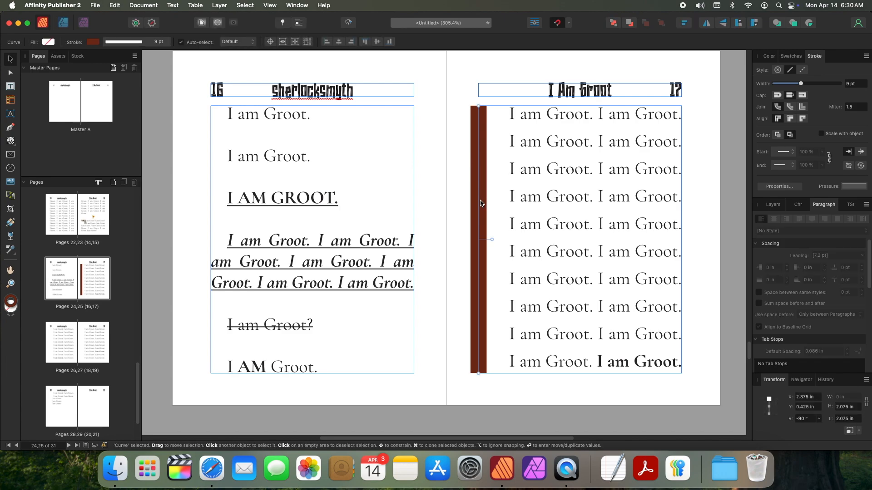
pyautogui.moveTo(480, 200); pyautogui.dragTo(488, 201)
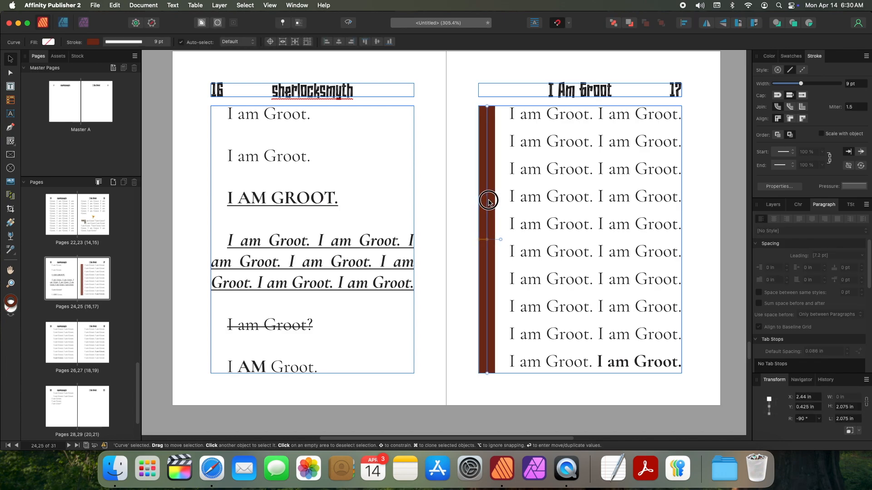
pyautogui.click(459, 199)
pyautogui.scroll(-4, 459, 199)
pyautogui.scroll(3, 467, 192)
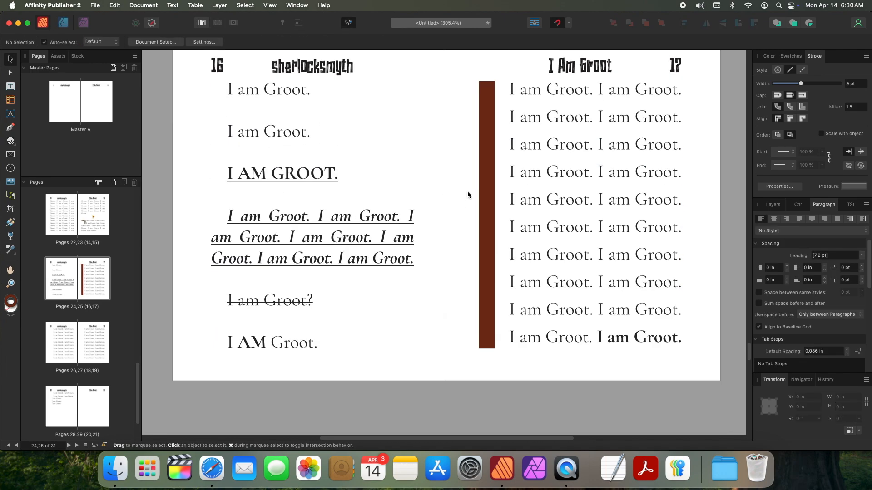
# Step: Nudge the block quote's text frame on page 17 slightly down to centre its lines against the brown bar
pyautogui.click(594, 165)
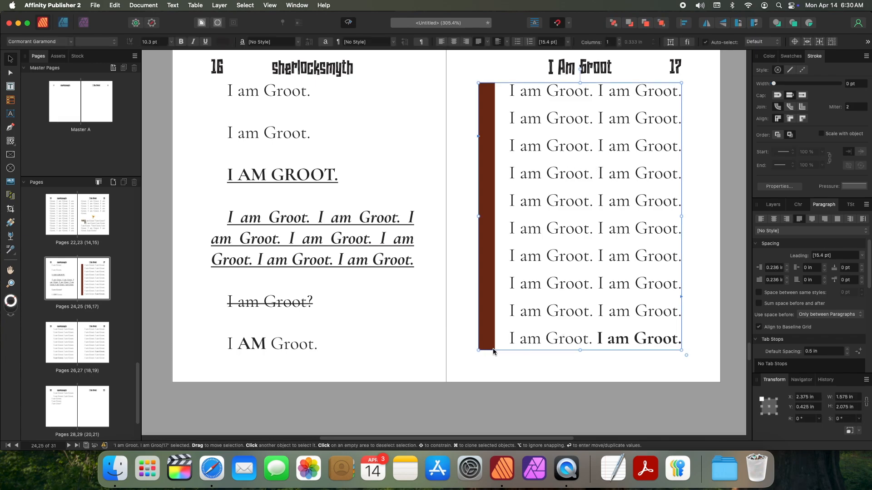
pyautogui.hotkey('ctrl', 'w')
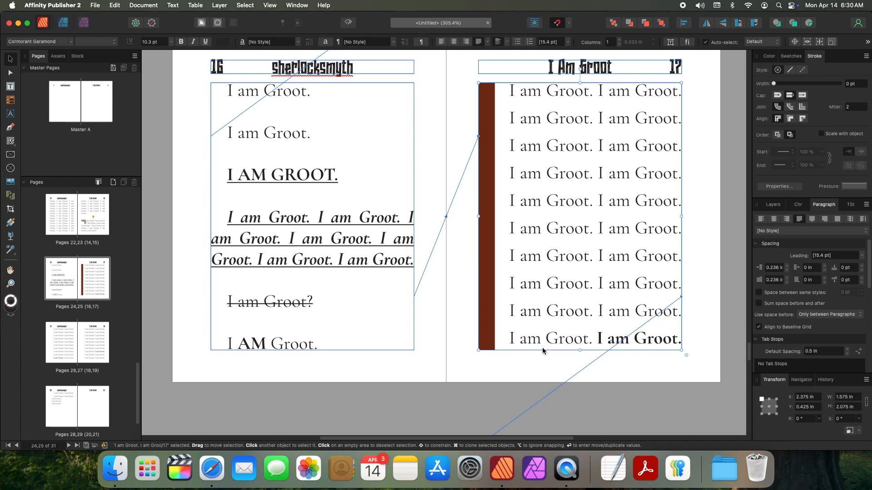
pyautogui.hotkey('ctrl', 'w')
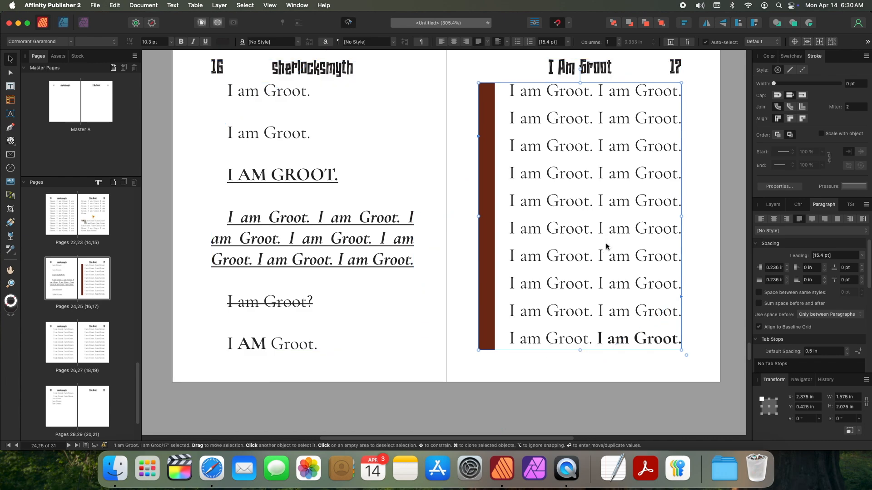
pyautogui.click(623, 385)
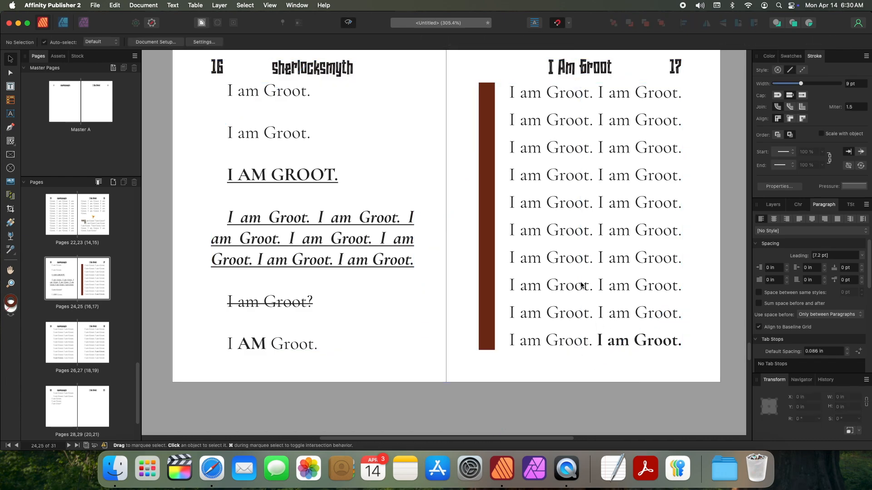
# Step: Paste a copy of the page 17 brown bar onto page 19 and nudge the text frames on pages 18 and 19 slightly down
pyautogui.click(485, 166)
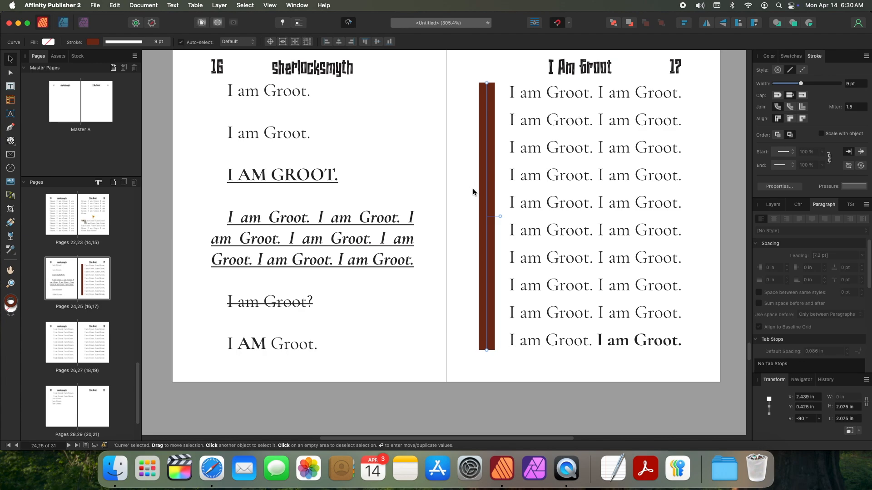
pyautogui.scroll(-10, 475, 191)
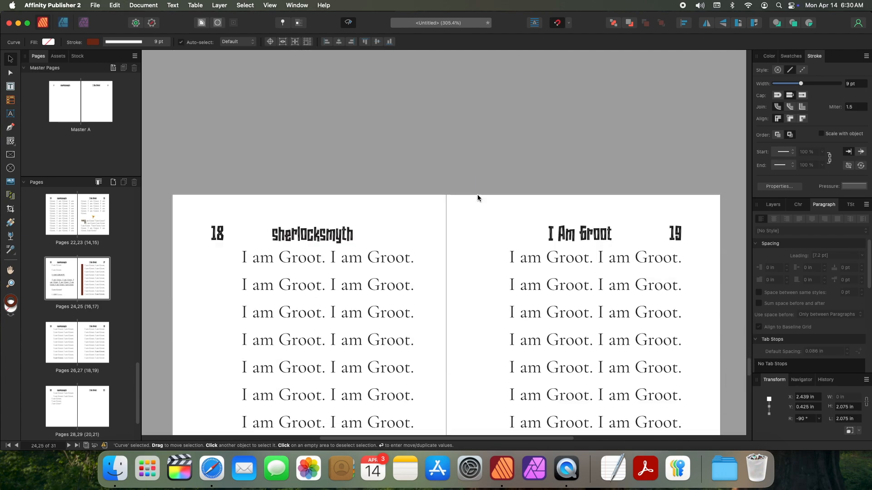
pyautogui.scroll(-3, 472, 219)
pyautogui.press('super+v')
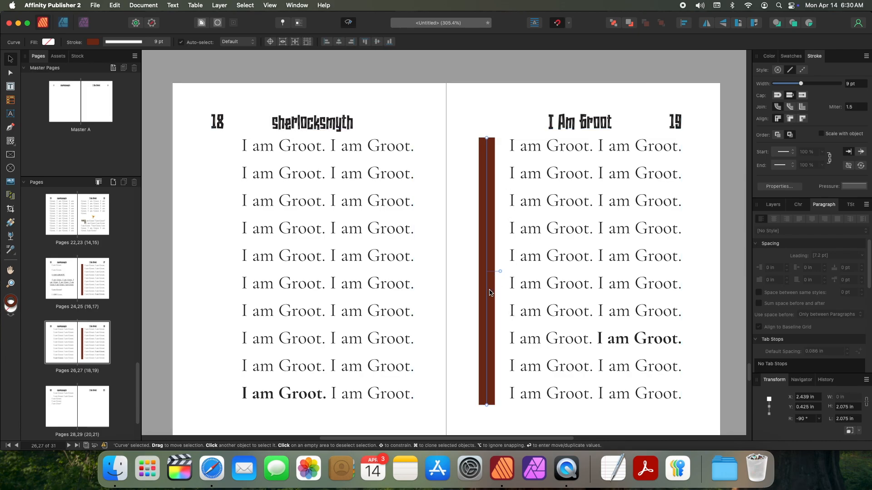
pyautogui.scroll(5, 514, 235)
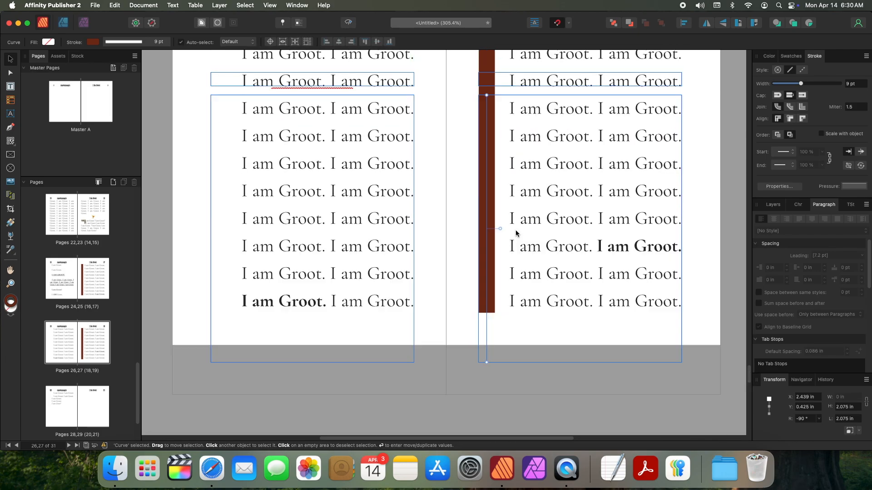
pyautogui.scroll(-6, 448, 263)
pyautogui.scroll(1, 449, 266)
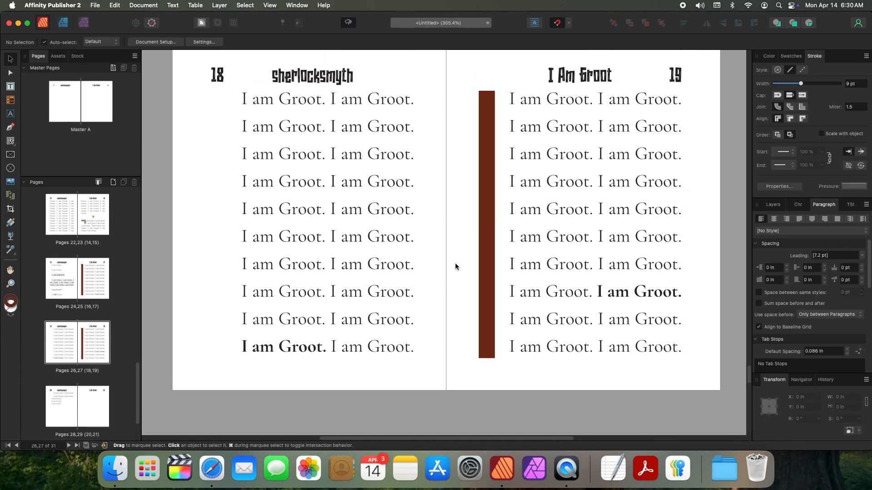
pyautogui.click(596, 231)
pyautogui.click(366, 254)
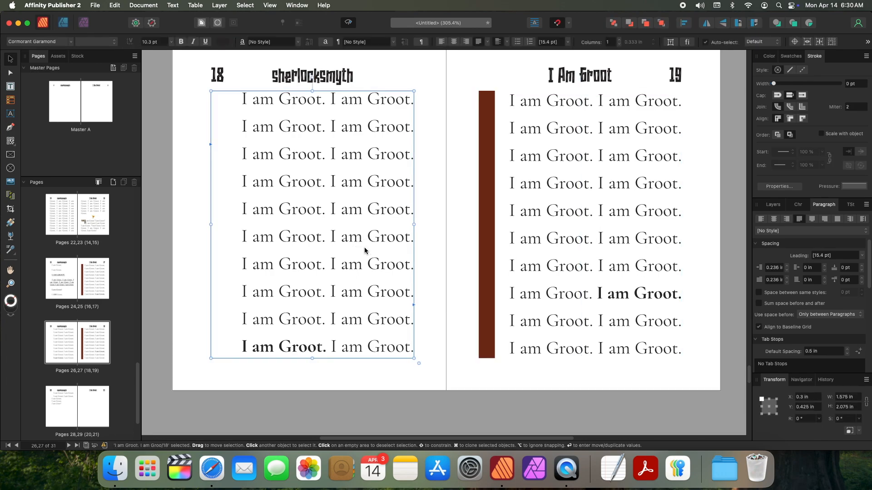
# Step: Duplicate the page 19 brown bar onto page 18, with its outer edge aligned to the text frame's left edge
pyautogui.click(493, 308)
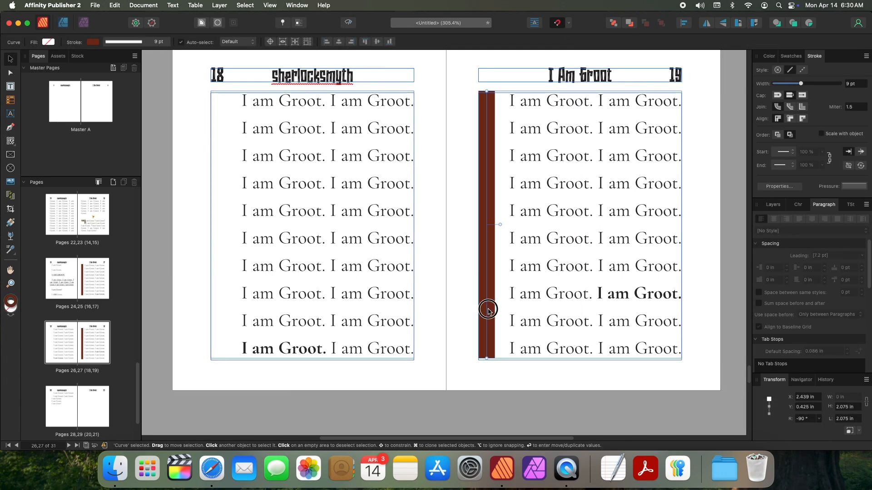
pyautogui.click(487, 293)
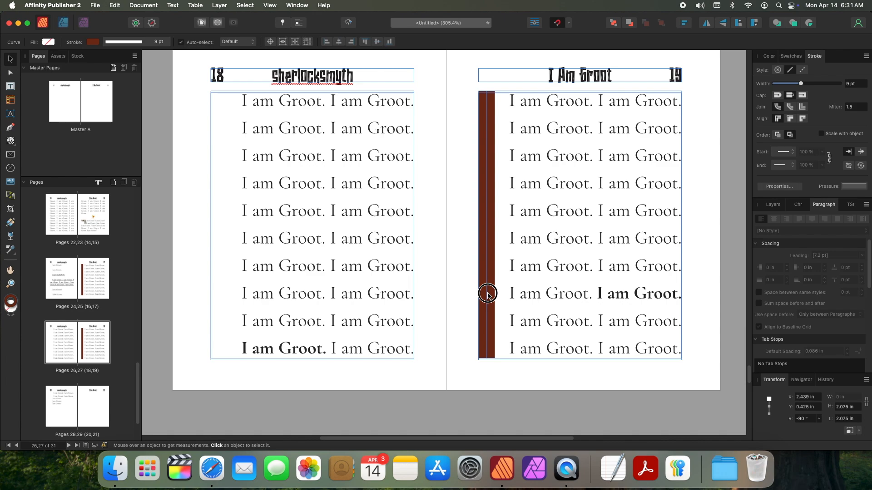
pyautogui.click(355, 292)
pyautogui.click(245, 274)
pyautogui.moveTo(487, 243); pyautogui.dragTo(218, 234)
pyautogui.keyDown('shift'); pyautogui.click(487, 157); pyautogui.keyUp('shift')
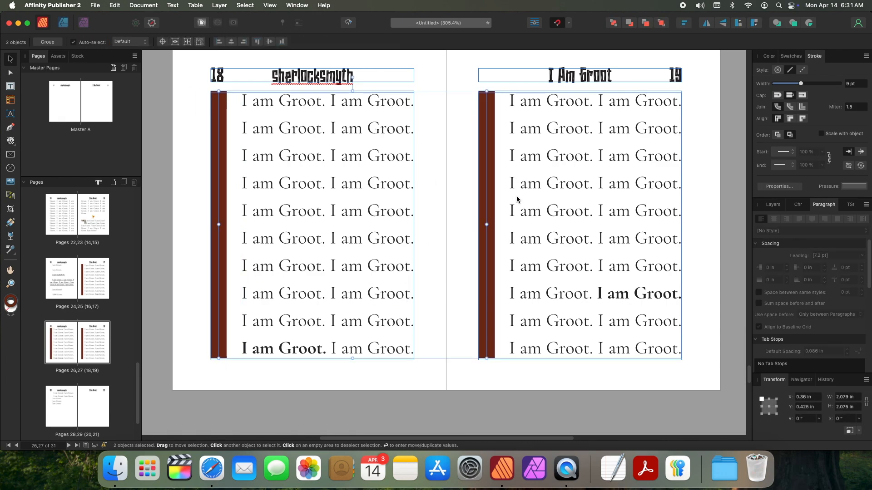
# Step: Insert two blank lines on page 20 between the end of the block quote and the three short lines below it
pyautogui.scroll(-10, 517, 195)
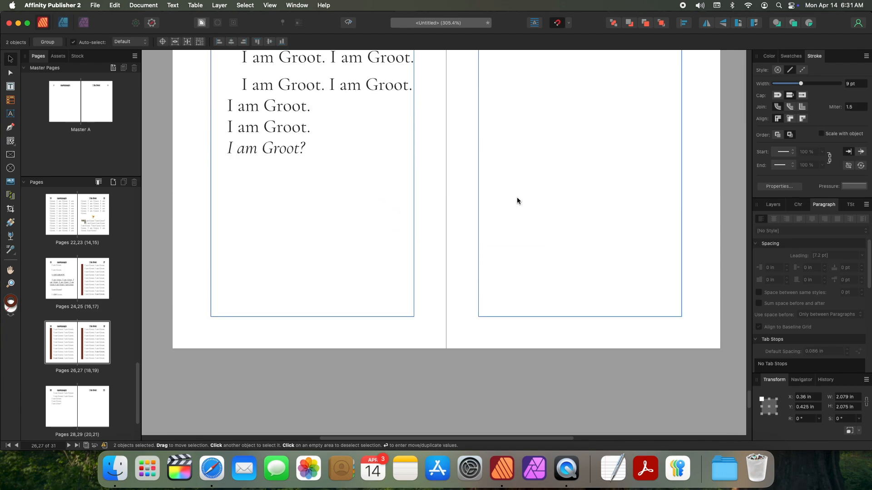
pyautogui.scroll(1, 517, 197)
pyautogui.scroll(3, 516, 200)
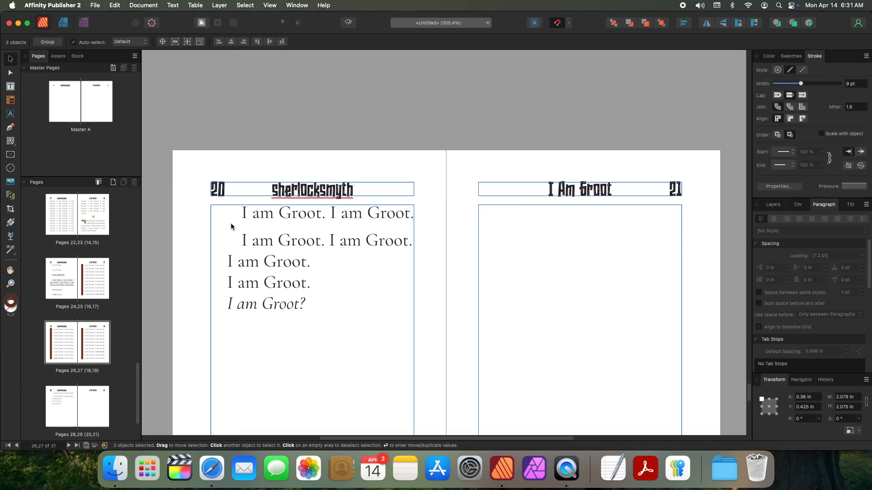
pyautogui.doubleClick(223, 259)
pyautogui.press('Return')
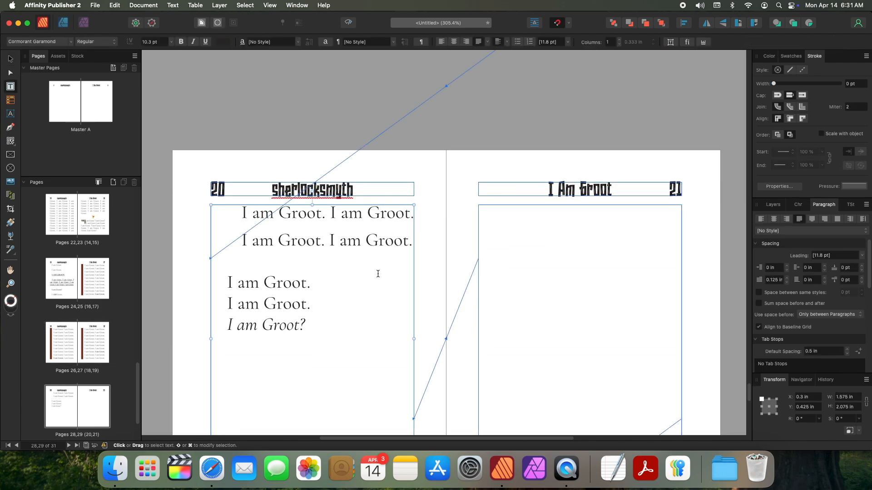
pyautogui.press('Return')
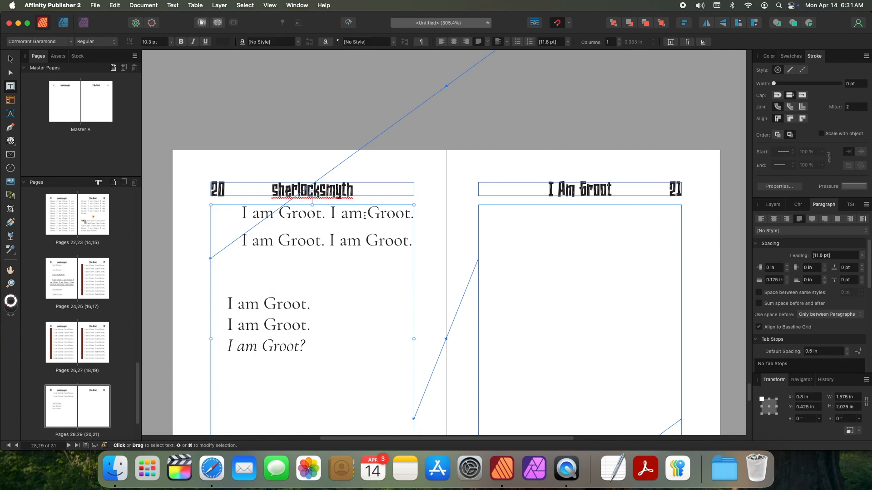
pyautogui.press('Escape')
pyautogui.click(462, 187)
pyautogui.scroll(-2, 462, 187)
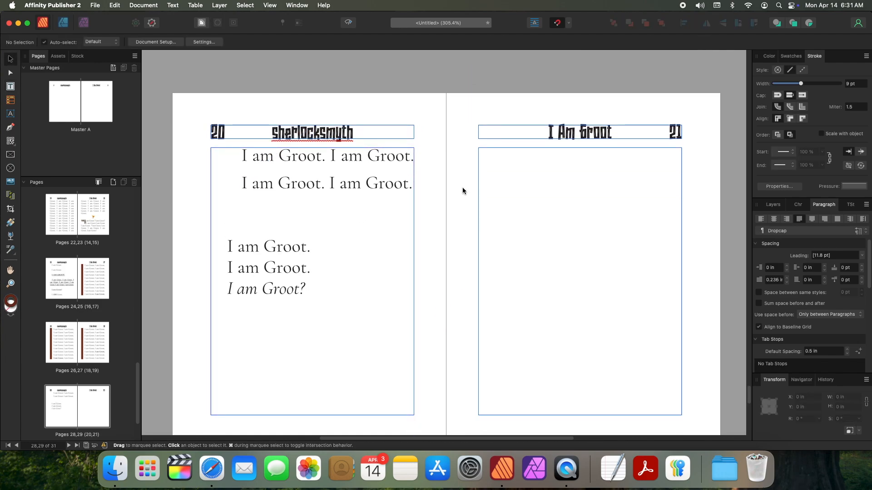
# Step: Add a copy of the brown bar on page 20, shortened to the two quoted lines, and nudge the page's text frame down to Y 0.439 in
pyautogui.scroll(10, 462, 187)
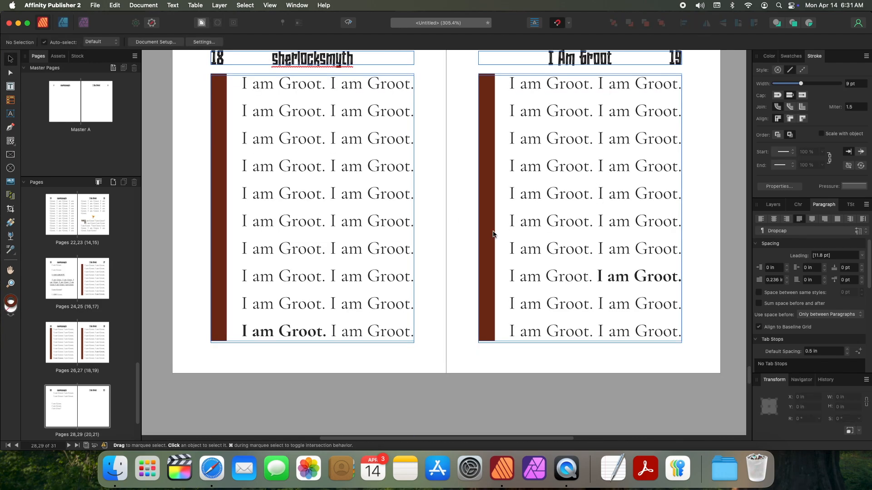
pyautogui.click(492, 234)
pyautogui.press('Escape')
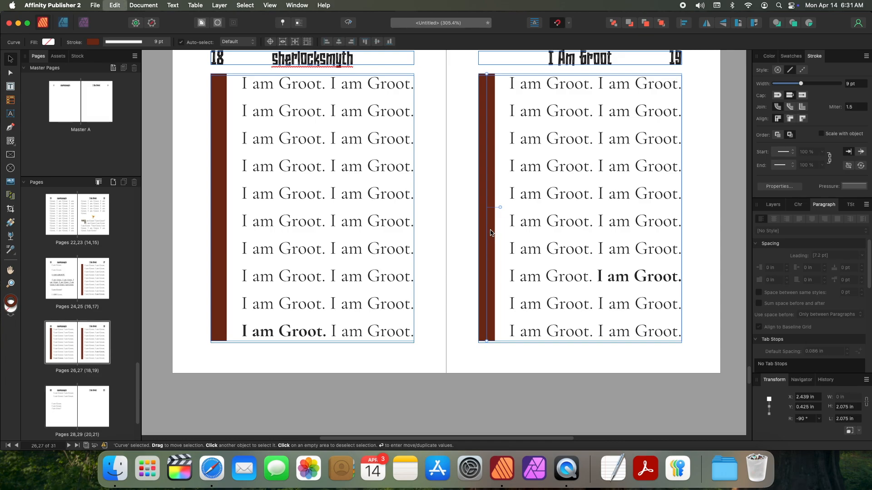
pyautogui.scroll(-10, 490, 226)
pyautogui.press('super+v')
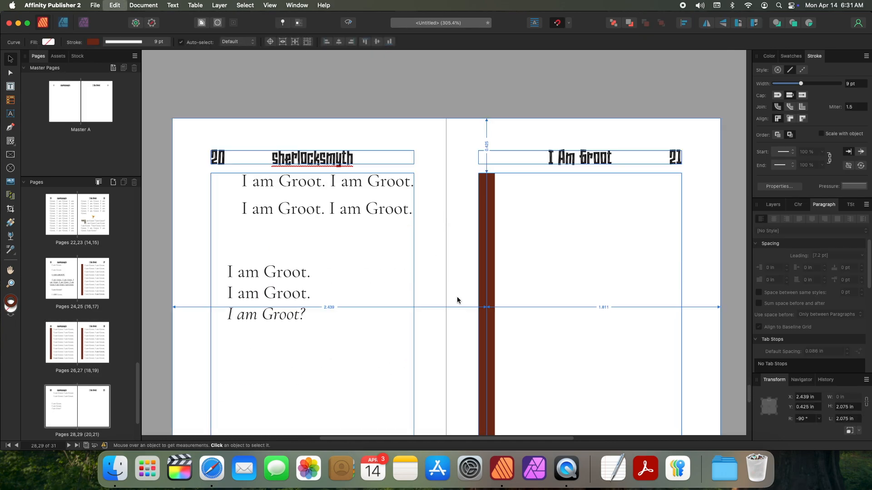
pyautogui.scroll(2, 477, 362)
pyautogui.scroll(-3, 490, 393)
pyautogui.moveTo(489, 394); pyautogui.dragTo(221, 140)
pyautogui.click(502, 209)
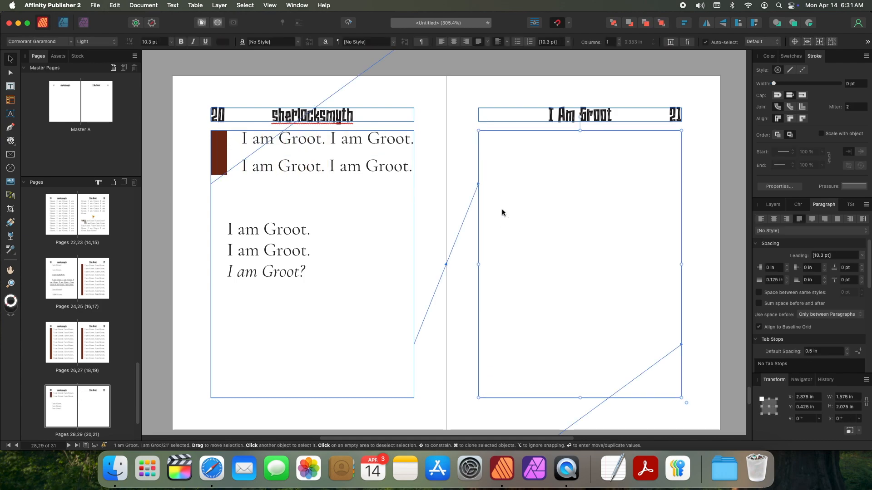
pyautogui.click(331, 291)
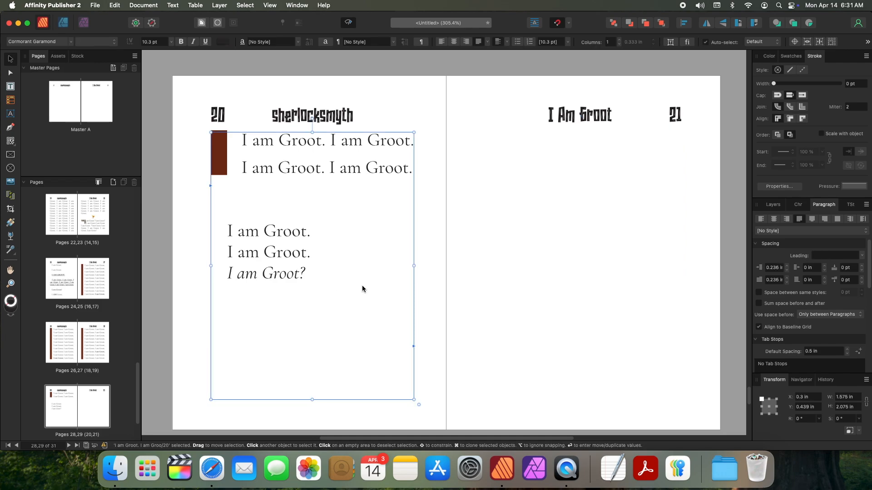
# Step: Centre the three short closing lines on page 20 and set their first-line indent to 0 in
pyautogui.doubleClick(294, 229)
pyautogui.moveTo(306, 274); pyautogui.dragTo(216, 237)
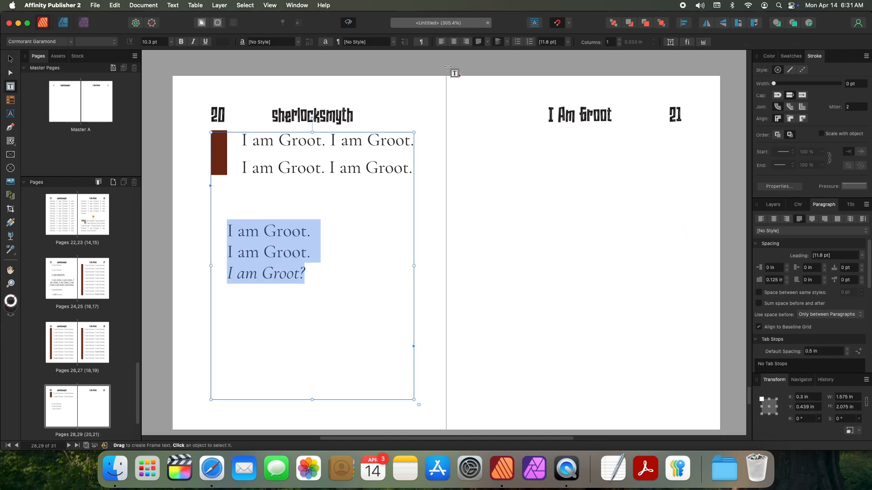
pyautogui.click(455, 42)
pyautogui.click(773, 280)
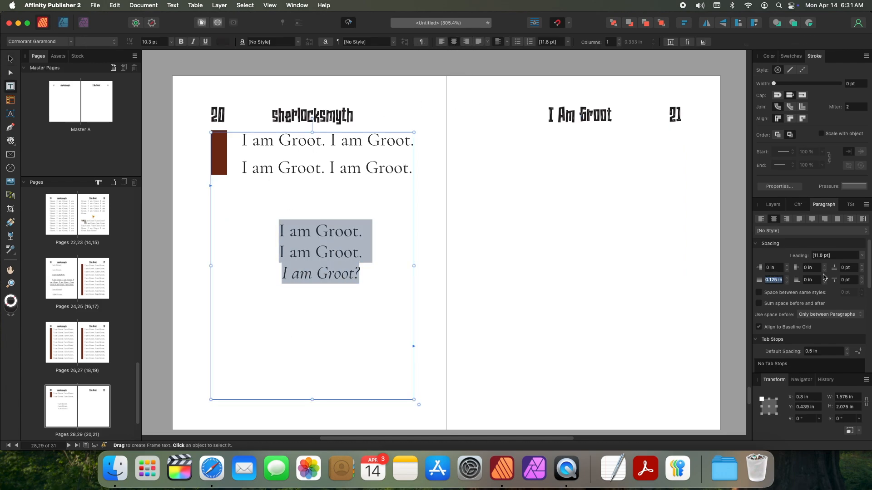
pyautogui.press('Return')
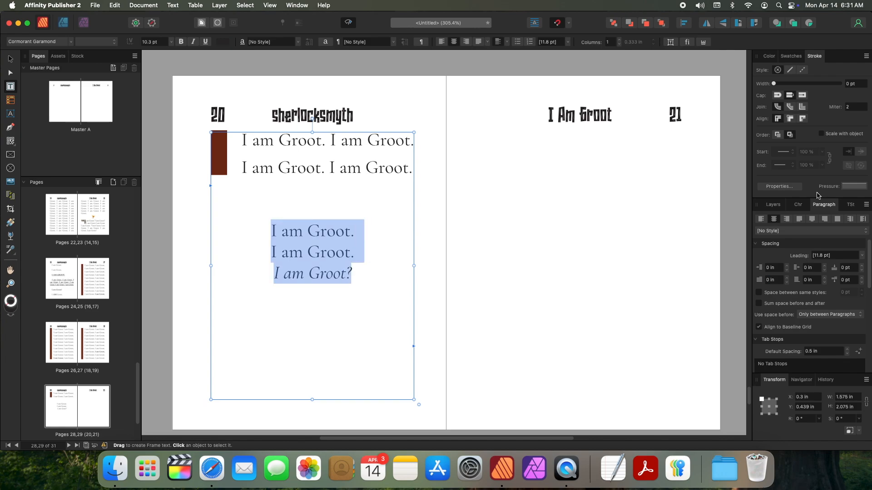
pyautogui.click(266, 263)
pyautogui.click(441, 294)
pyautogui.press('v')
# Step: Delete one of the blank lines above the centred closing lines on page 20
pyautogui.doubleClick(289, 208)
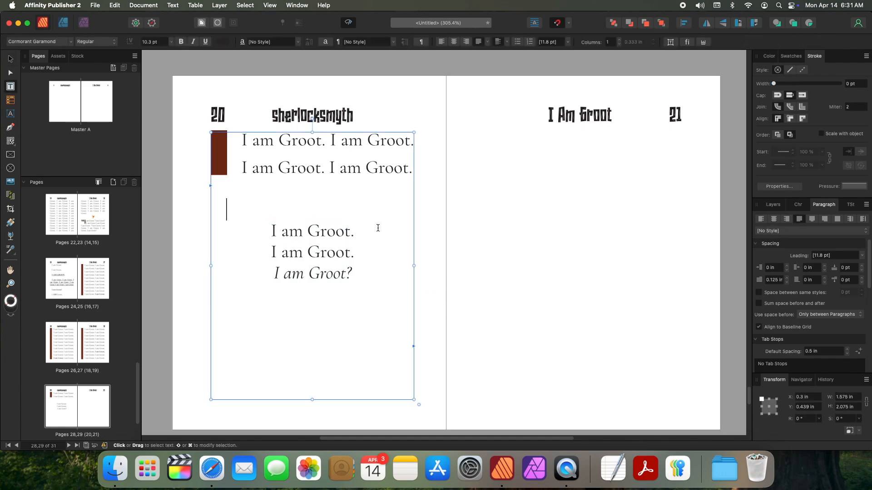
pyautogui.press('BackSpace')
pyautogui.click(438, 272)
pyautogui.press('v')
pyautogui.press('super+v')
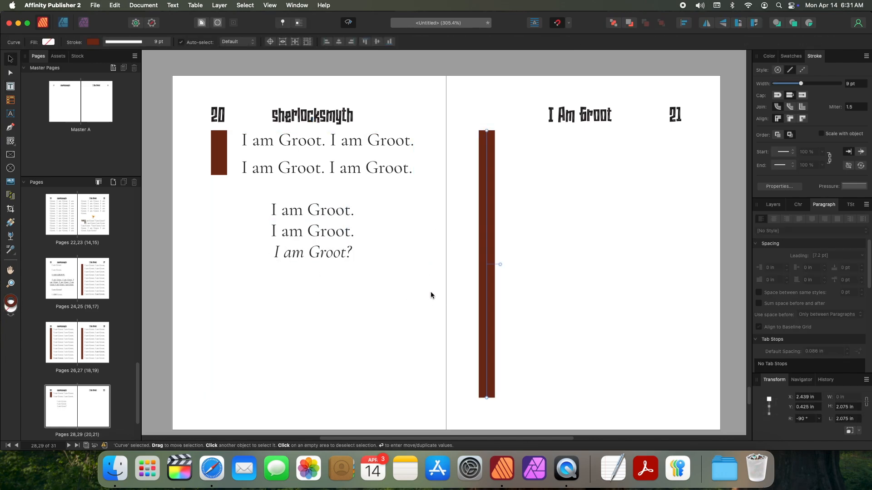
pyautogui.click(499, 254)
pyautogui.click(487, 260)
pyautogui.press('Delete')
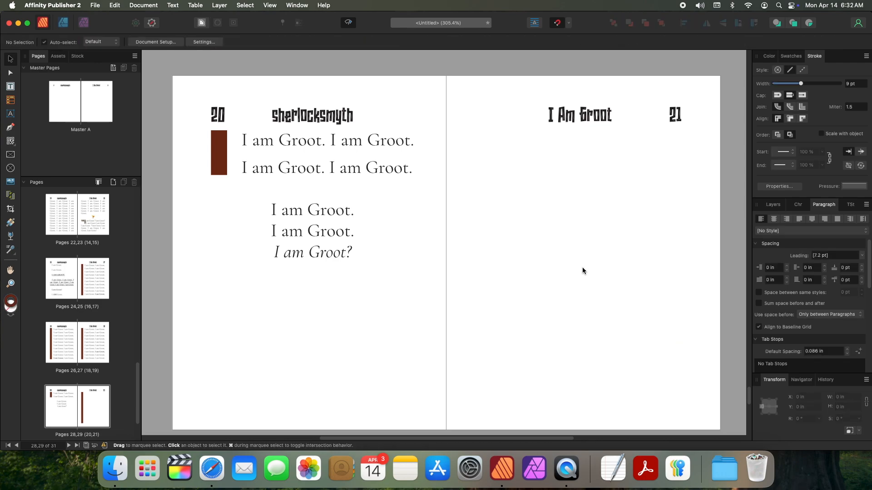
# Step: Copy the butterfly scene break from page 15 and place it on page 20 below the centred lines, about X 0.975 in, Y 1.594 in
pyautogui.scroll(-10, 589, 265)
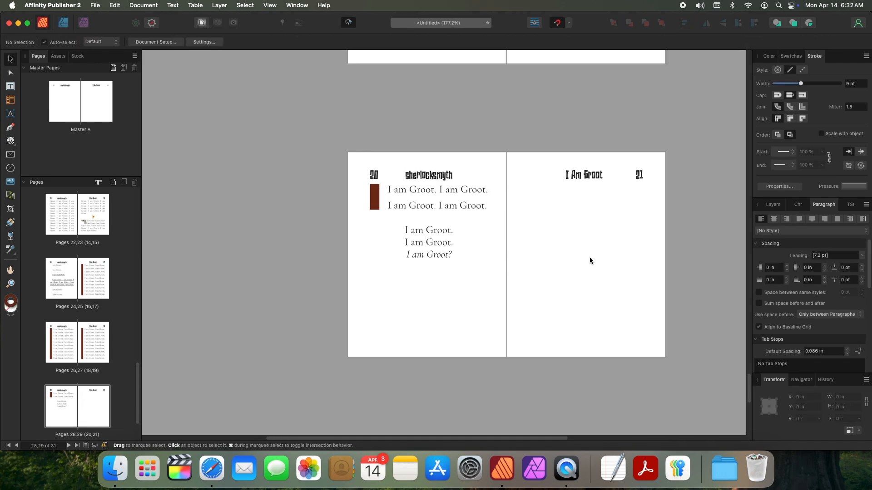
pyautogui.scroll(12, 589, 264)
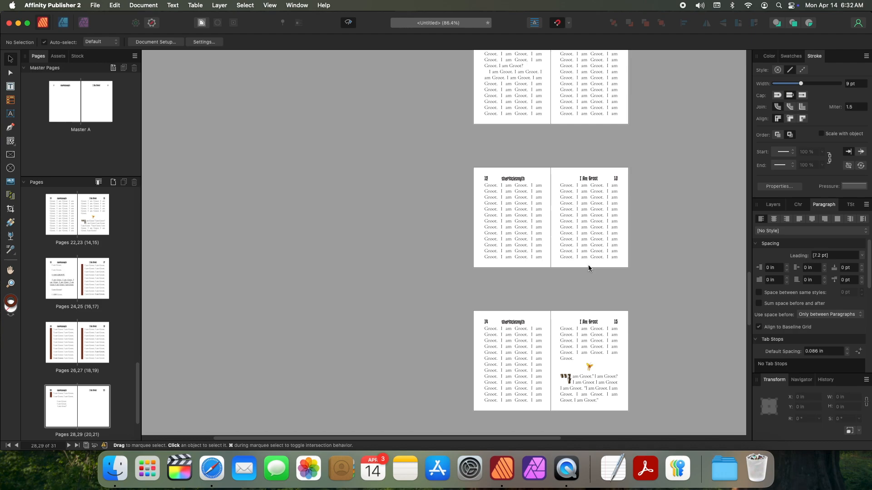
pyautogui.click(588, 367)
pyautogui.press('super+c')
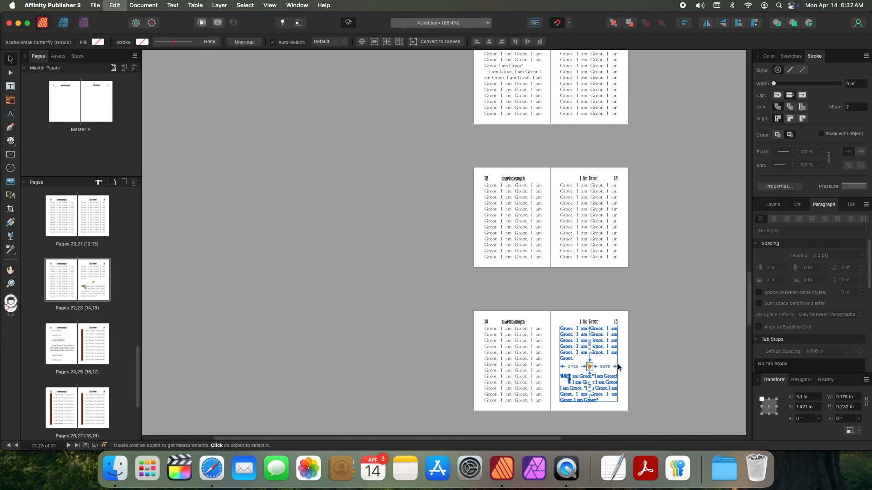
pyautogui.scroll(-12, 618, 367)
pyautogui.click(519, 200)
pyautogui.press('super+0')
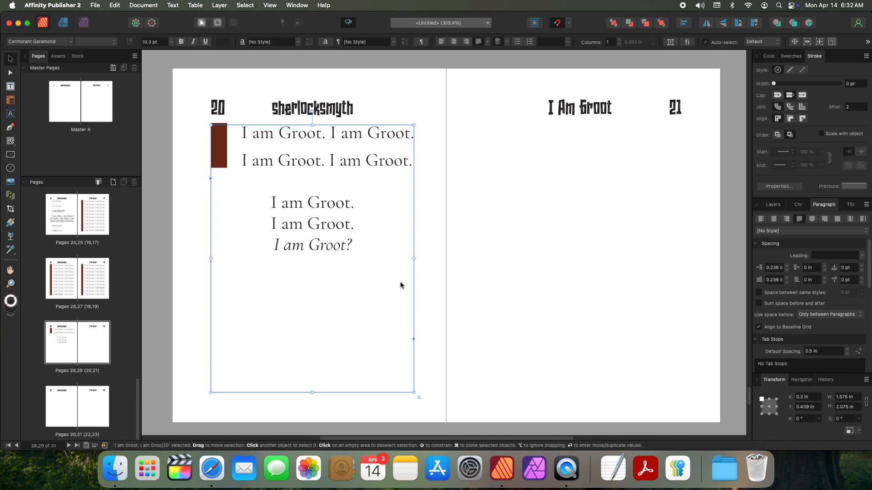
pyautogui.click(462, 282)
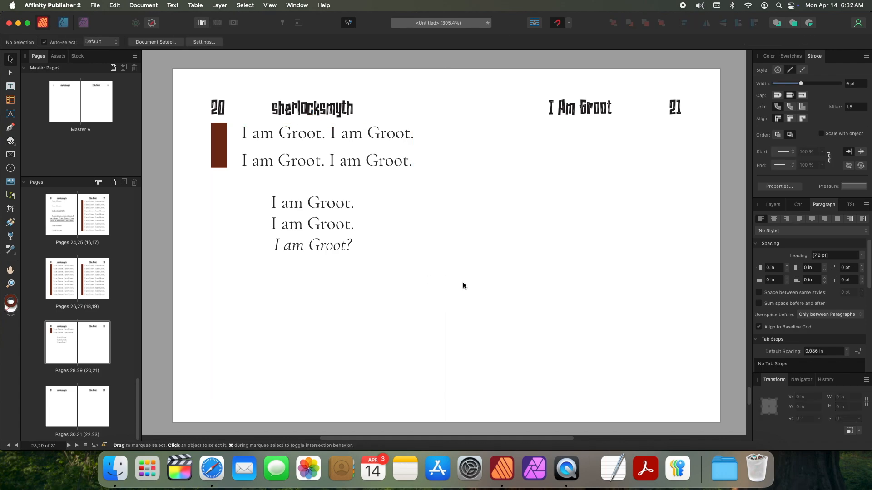
pyautogui.press('super+v')
pyautogui.moveTo(583, 268); pyautogui.dragTo(309, 315)
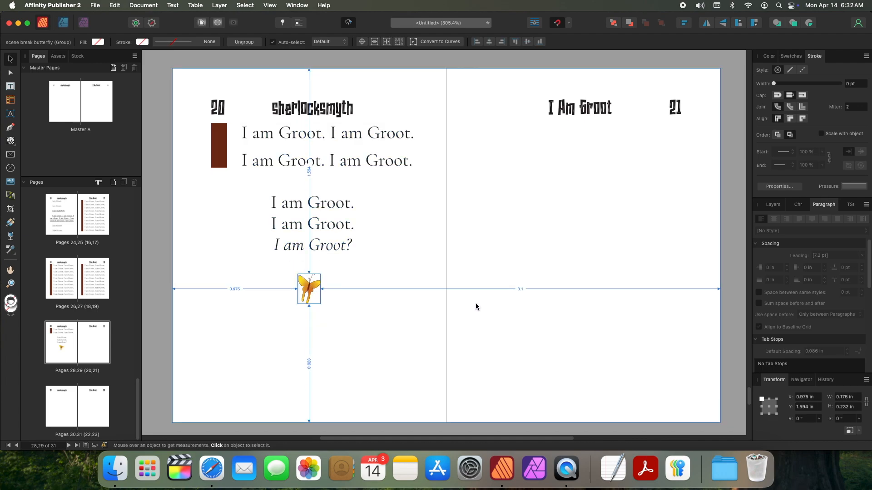
# Step: Move the page 20 butterfly slightly further down to leave a clear gap beneath the italic closing line
pyautogui.click(512, 306)
pyautogui.moveTo(310, 291); pyautogui.dragTo(310, 314)
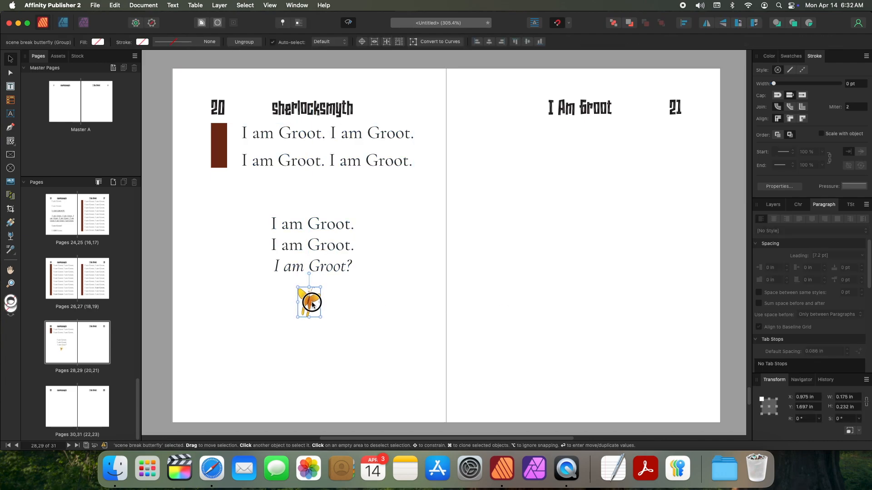
pyautogui.click(568, 295)
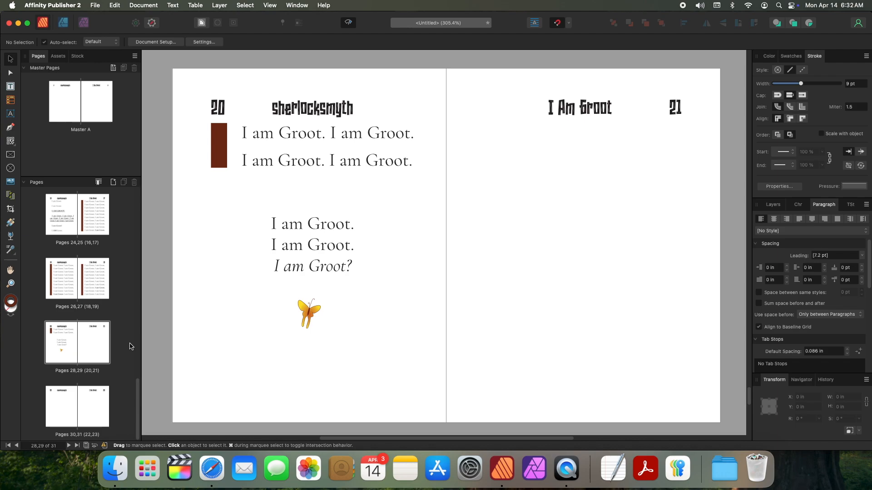
pyautogui.scroll(-8, 595, 301)
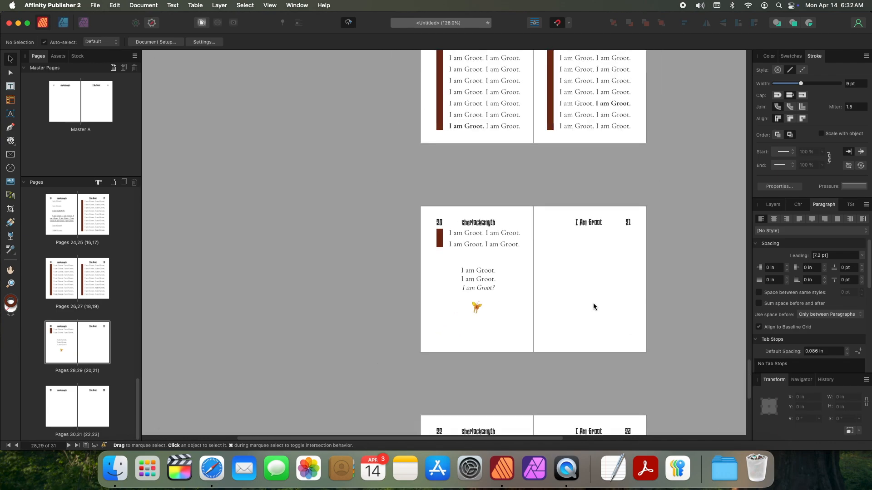
pyautogui.scroll(-3, 593, 303)
pyautogui.scroll(-1, 593, 304)
pyautogui.click(456, 307)
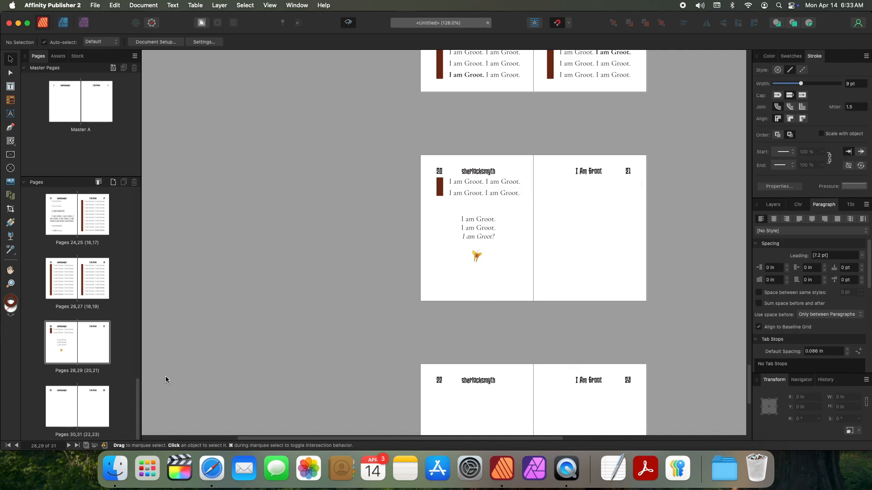
# Step: Look through the booklet's spreads, from the front matter to the blank closing pages, to check the pagination and layout
pyautogui.moveTo(751, 401); pyautogui.dragTo(722, 133)
pyautogui.scroll(-10, 722, 136)
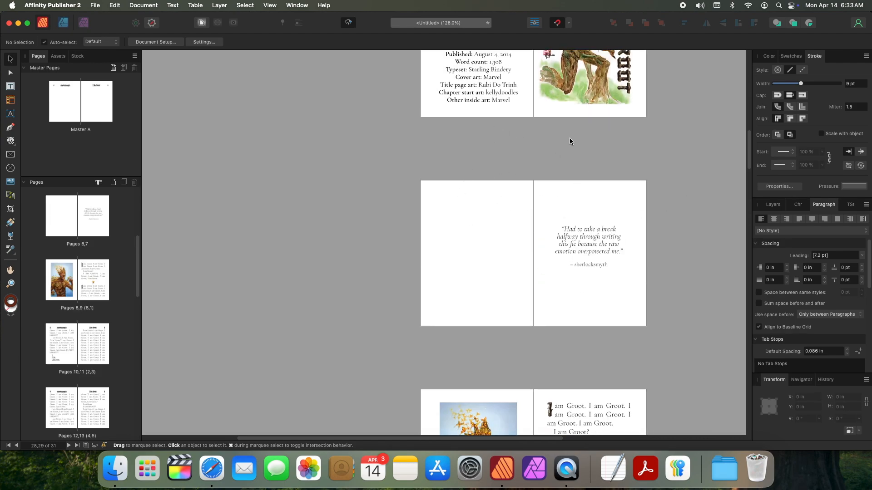
pyautogui.moveTo(751, 147); pyautogui.dragTo(730, 379)
pyautogui.click(478, 291)
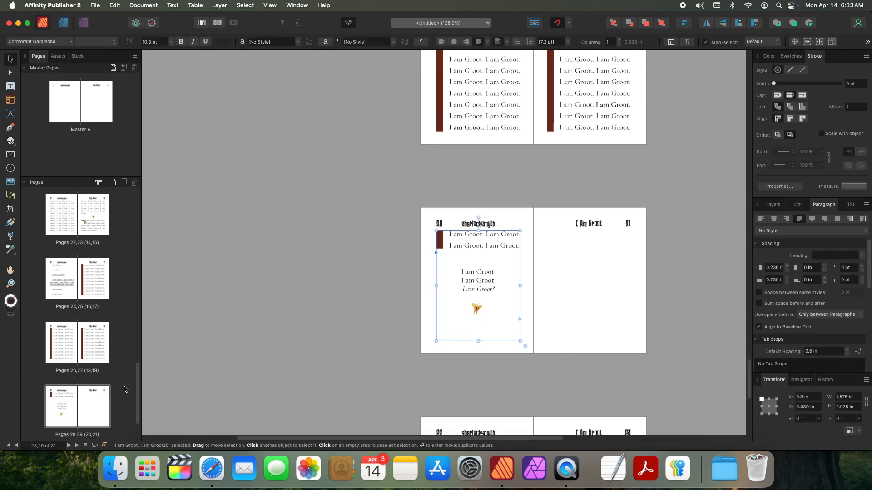
pyautogui.moveTo(137, 377); pyautogui.dragTo(122, 385)
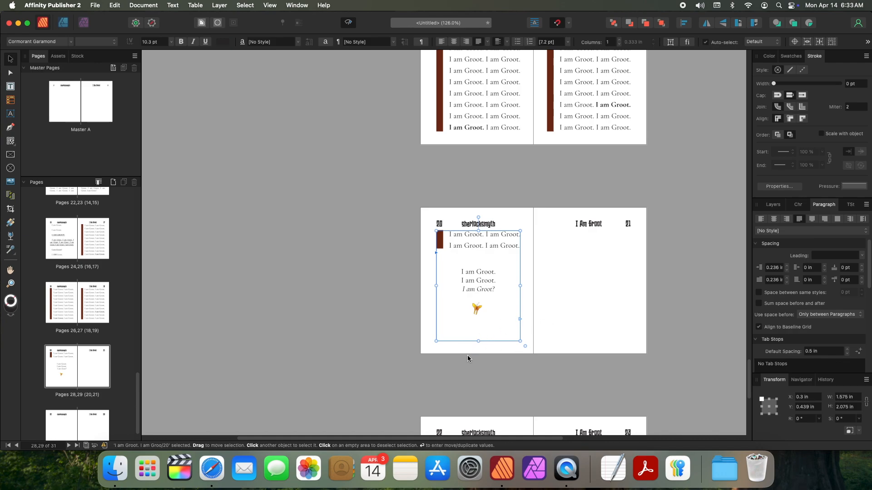
pyautogui.scroll(-5, 587, 356)
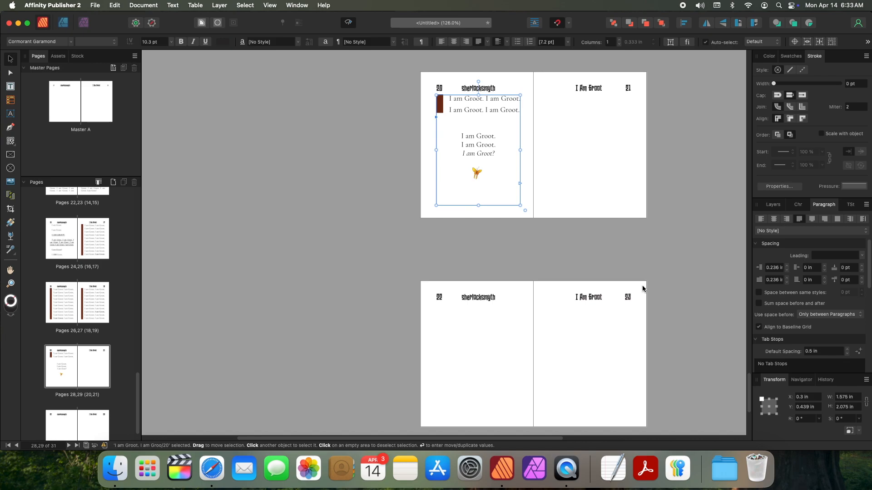
pyautogui.scroll(-2, 592, 234)
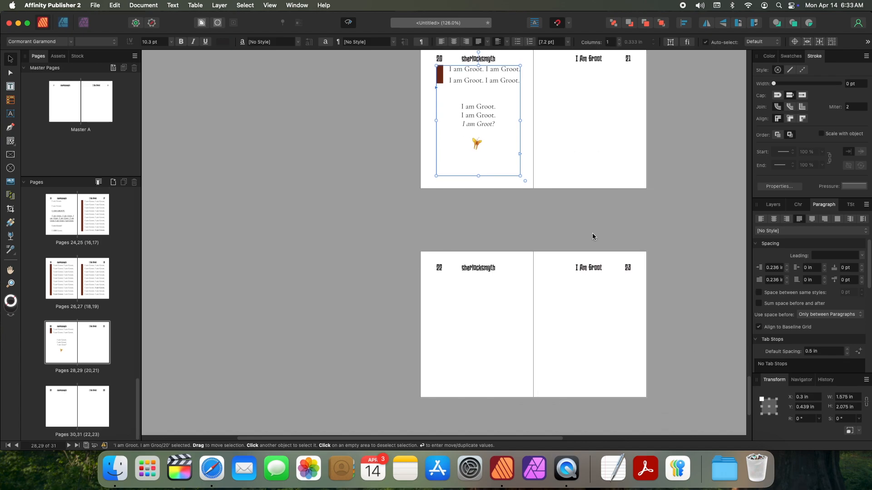
pyautogui.scroll(4, 592, 233)
pyautogui.click(595, 233)
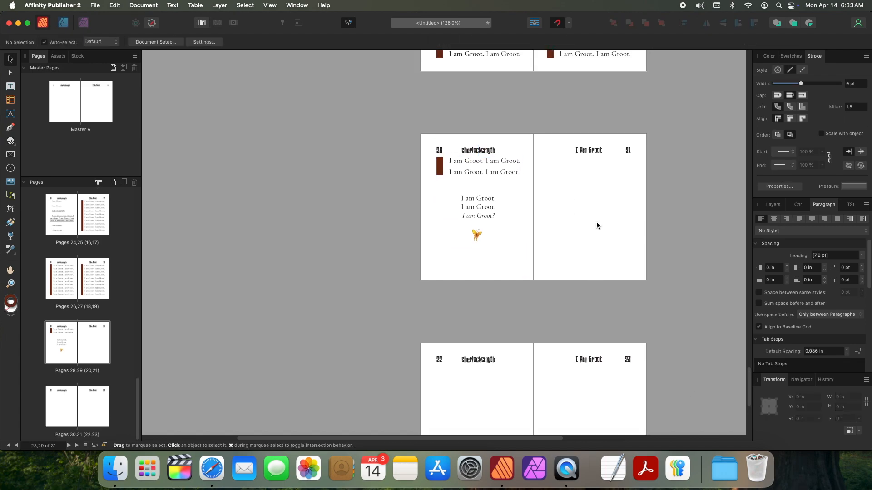
pyautogui.scroll(-1, 591, 204)
pyautogui.scroll(-3, 602, 189)
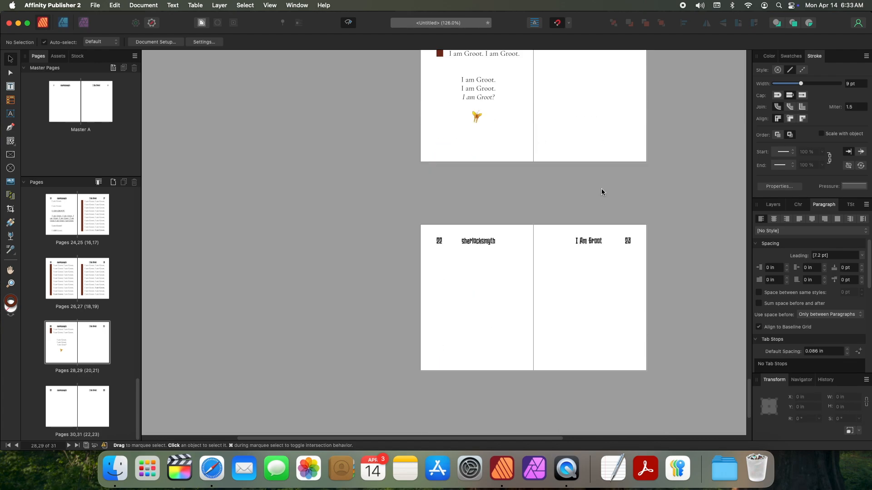
pyautogui.scroll(10, 601, 189)
pyautogui.scroll(15, 600, 194)
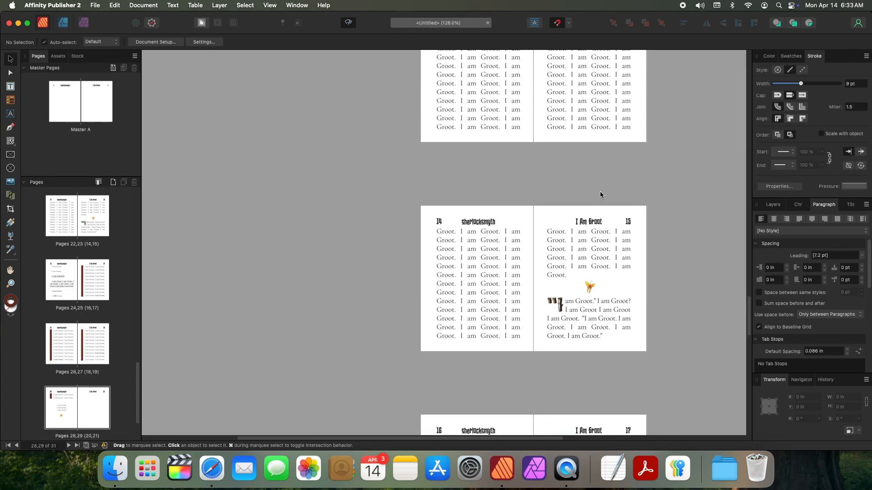
pyautogui.scroll(10, 600, 195)
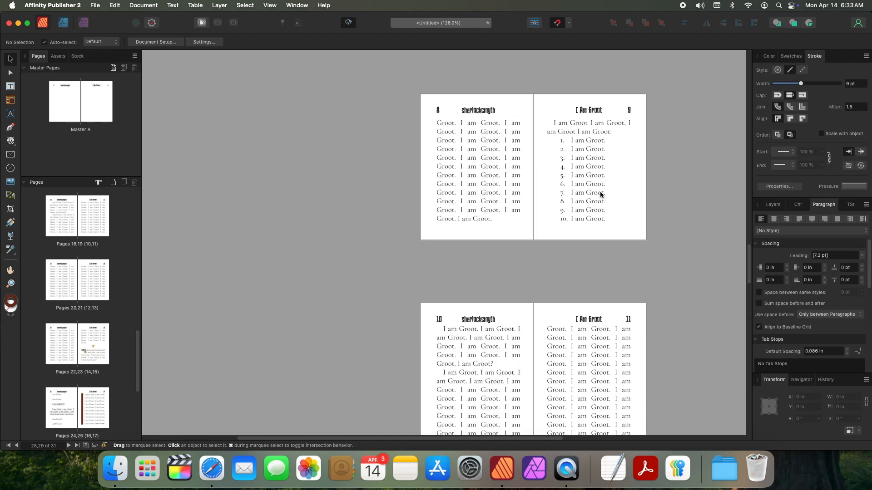
pyautogui.scroll(3, 600, 194)
pyautogui.scroll(-10, 601, 195)
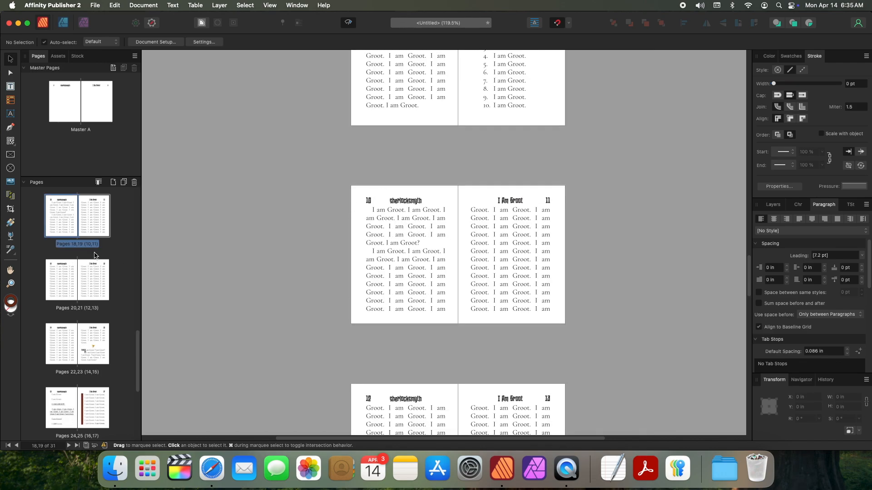
# Step: Add one Master A page to the spread of pages 10 and 11, placing it ahead of the existing page 10 text
pyautogui.click(114, 183)
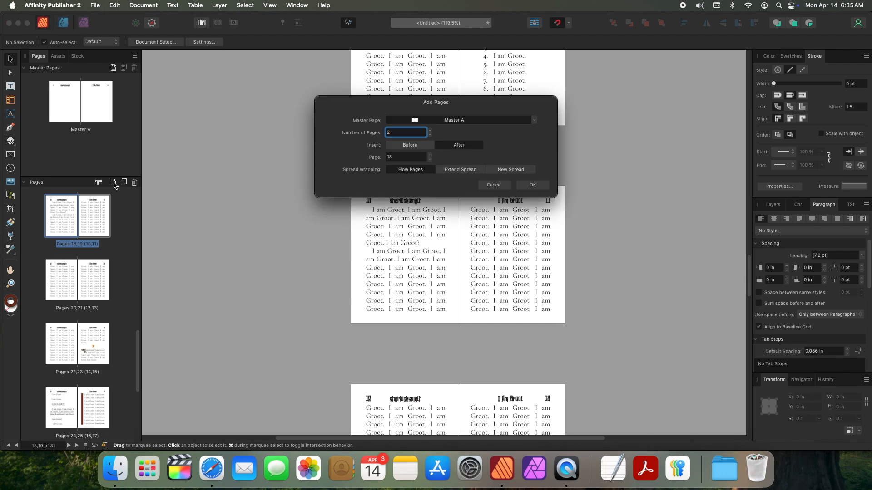
pyautogui.click(430, 135)
pyautogui.click(547, 185)
pyautogui.moveTo(64, 229)
pyautogui.mouseDown()
pyautogui.moveTo(53, 231)
pyautogui.moveTo(54, 215)
pyautogui.mouseUp()
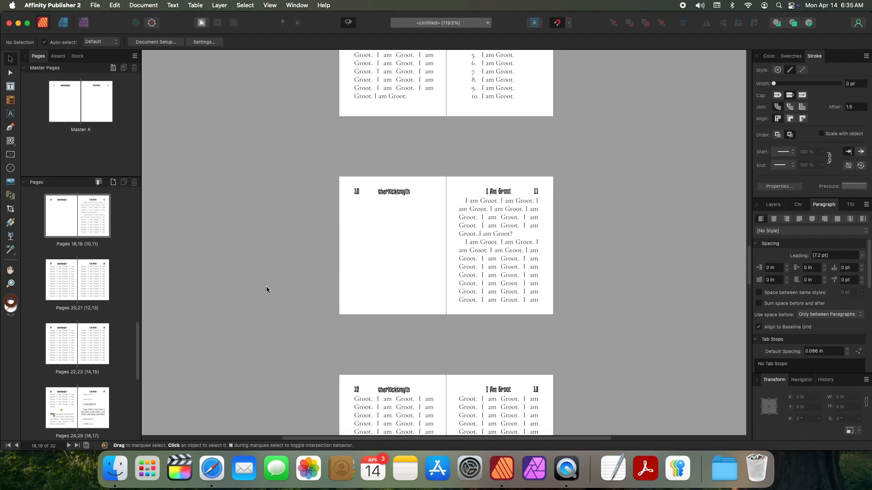
# Step: Move the misplaced brown side bars on pages 18 and 19 back to the left edge of their text frames
pyautogui.scroll(-15, 415, 267)
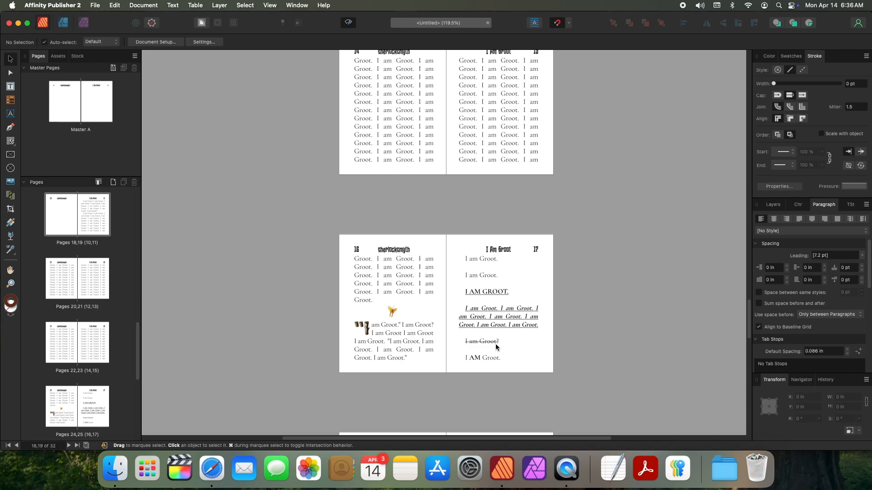
pyautogui.scroll(-6, 495, 344)
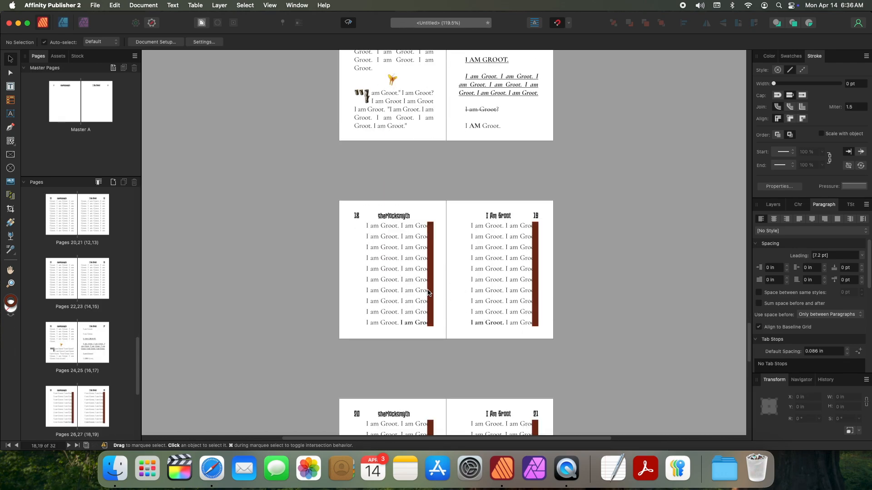
pyautogui.click(429, 293)
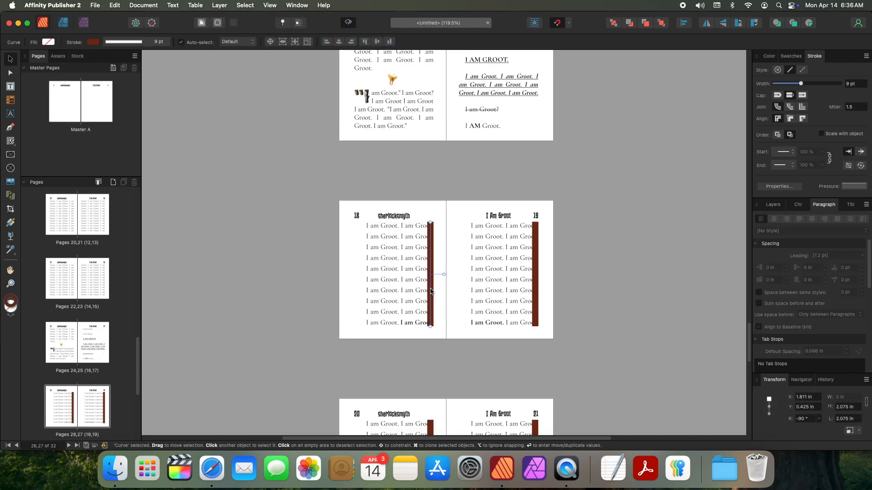
pyautogui.moveTo(534, 288); pyautogui.dragTo(459, 280)
pyautogui.scroll(5, 462, 282)
pyautogui.moveTo(368, 279); pyautogui.dragTo(178, 271)
# Step: Move both brown side bars on pages 20 and 21 together to the left edge of their text, at about X 0.36 in
pyautogui.scroll(-10, 443, 308)
pyautogui.click(376, 263)
pyautogui.keyDown('shift'); pyautogui.click(659, 218); pyautogui.keyUp('shift')
pyautogui.moveTo(658, 218); pyautogui.dragTo(462, 219)
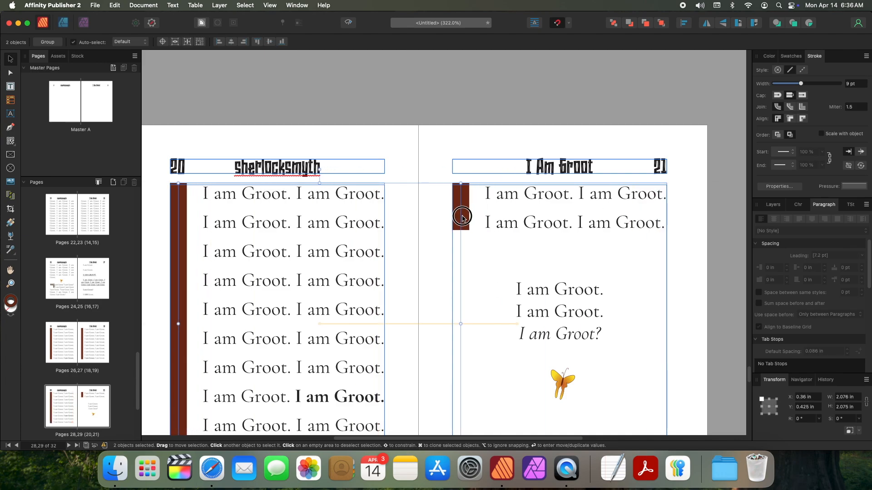
pyautogui.click(722, 247)
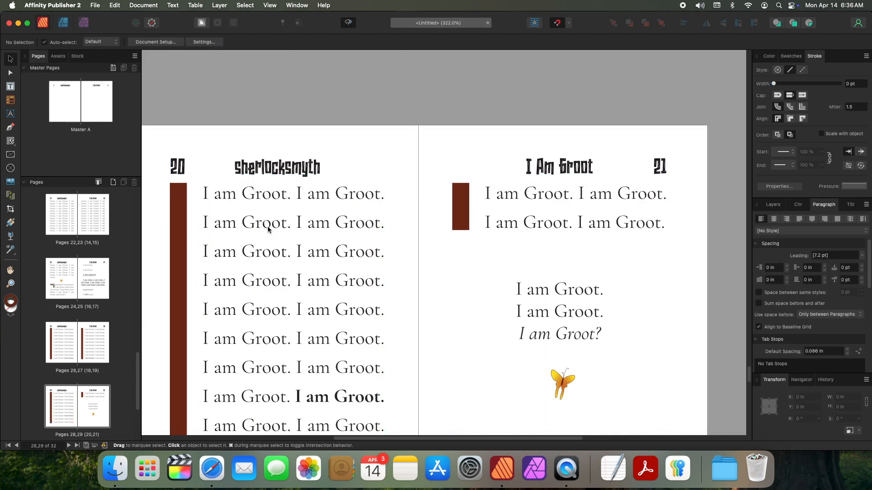
pyautogui.press('super+0')
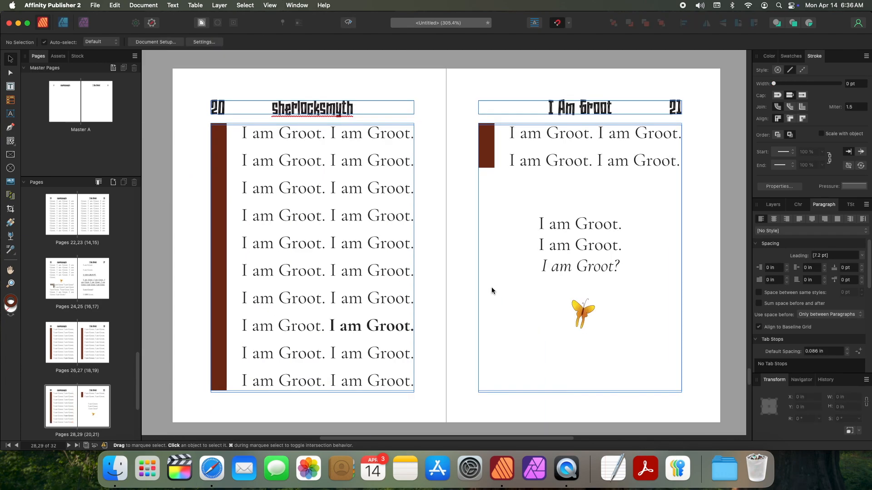
# Step: Clear the master from the blank pages 30, 31 and 32 at the end of the booklet
pyautogui.scroll(4, 492, 289)
pyautogui.scroll(-10, 497, 292)
pyautogui.scroll(-3, 529, 308)
pyautogui.scroll(3, 532, 312)
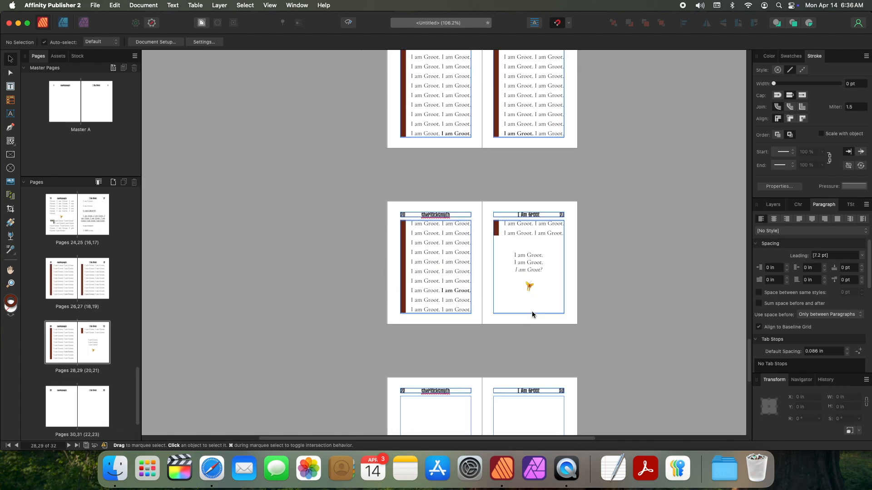
pyautogui.scroll(-6, 535, 309)
pyautogui.scroll(6, 536, 317)
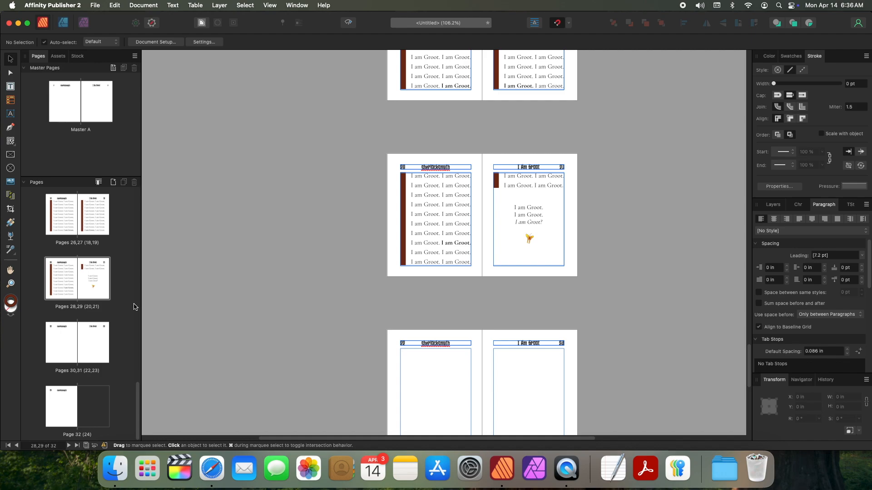
pyautogui.scroll(-2, 514, 344)
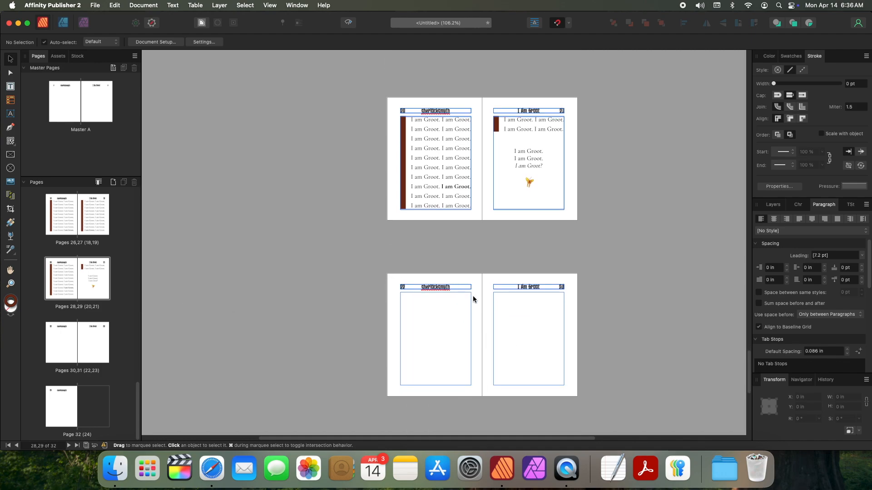
pyautogui.click(68, 331)
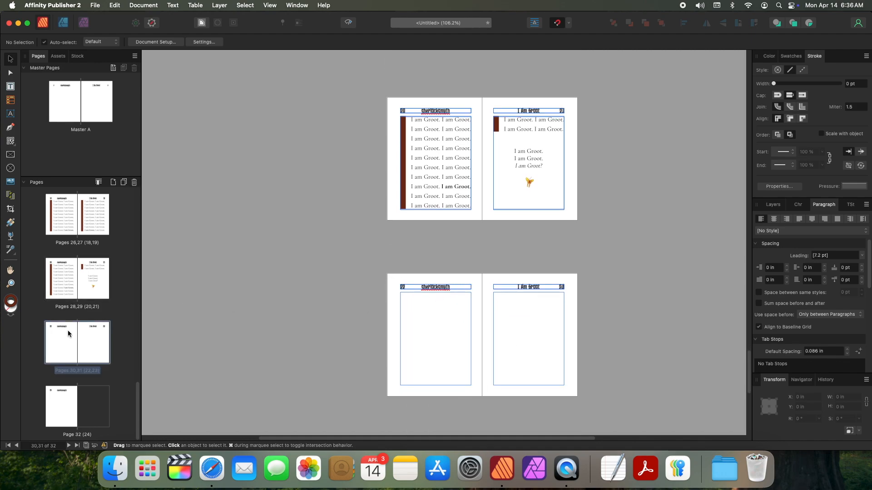
pyautogui.keyDown('shift'); pyautogui.click(72, 401); pyautogui.keyUp('shift')
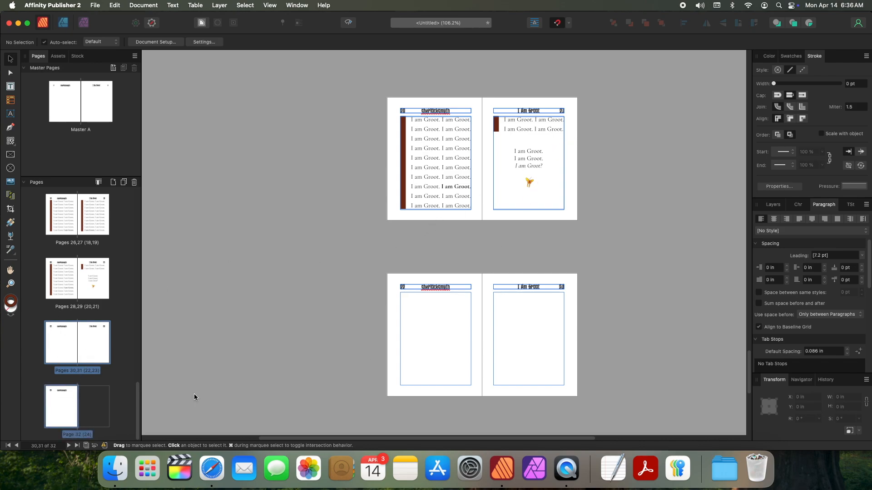
pyautogui.rightClick(91, 349)
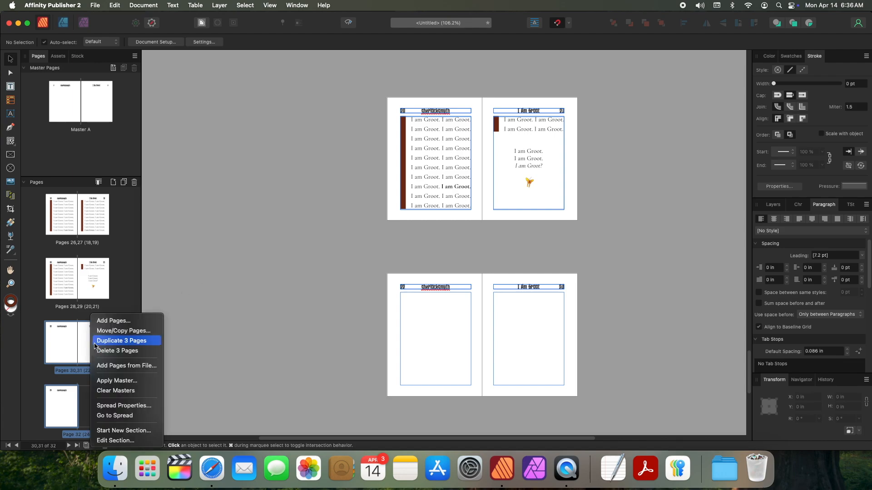
pyautogui.click(127, 391)
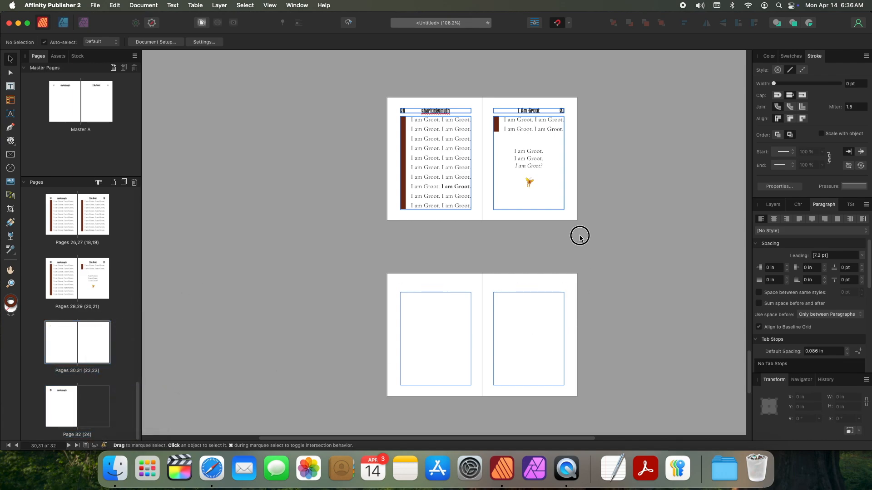
# Step: Draw a picture frame about 1.575 by 2.241 in over the blank page 10 and clear the master from that spread
pyautogui.scroll(10, 580, 237)
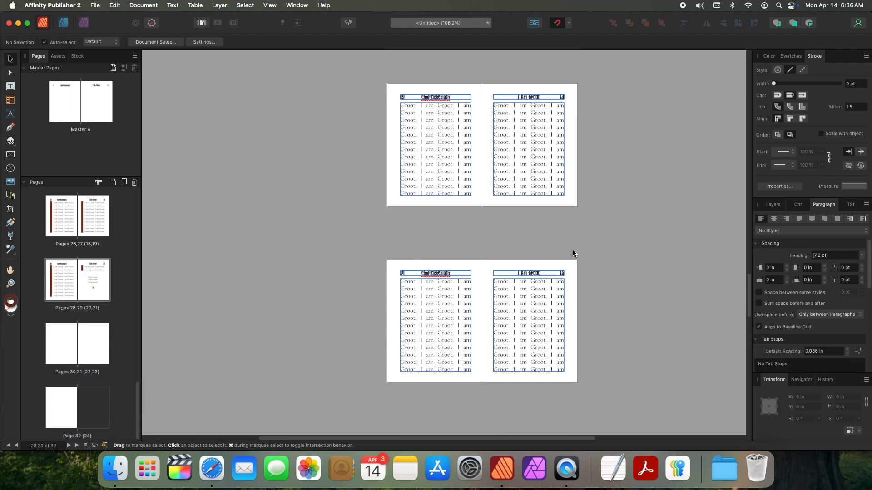
pyautogui.scroll(7, 573, 250)
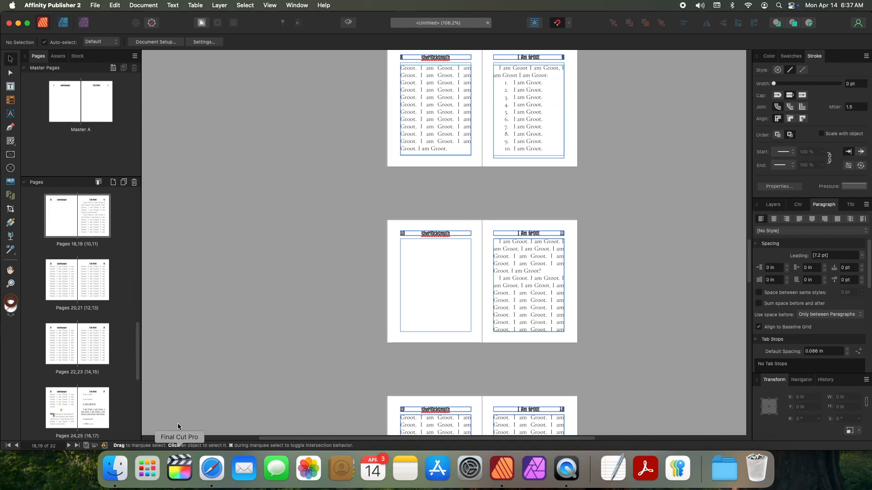
pyautogui.press('f')
pyautogui.moveTo(400, 232); pyautogui.dragTo(471, 332)
pyautogui.rightClick(63, 206)
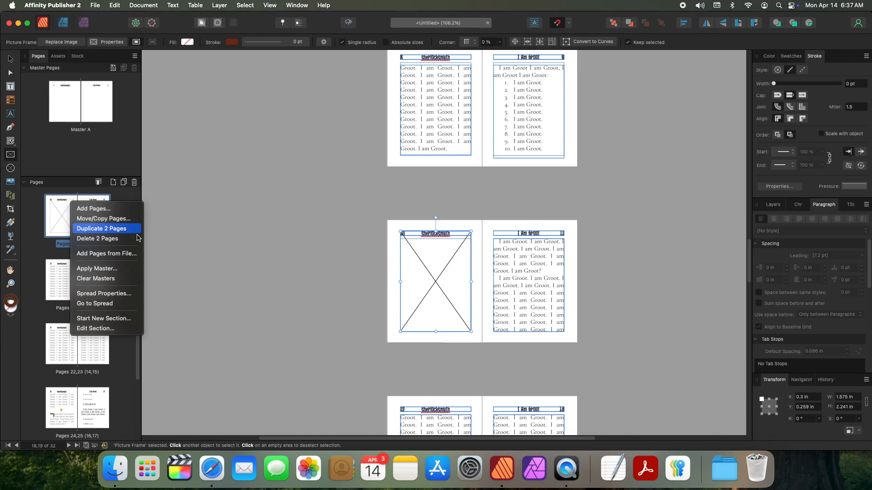
pyautogui.click(341, 392)
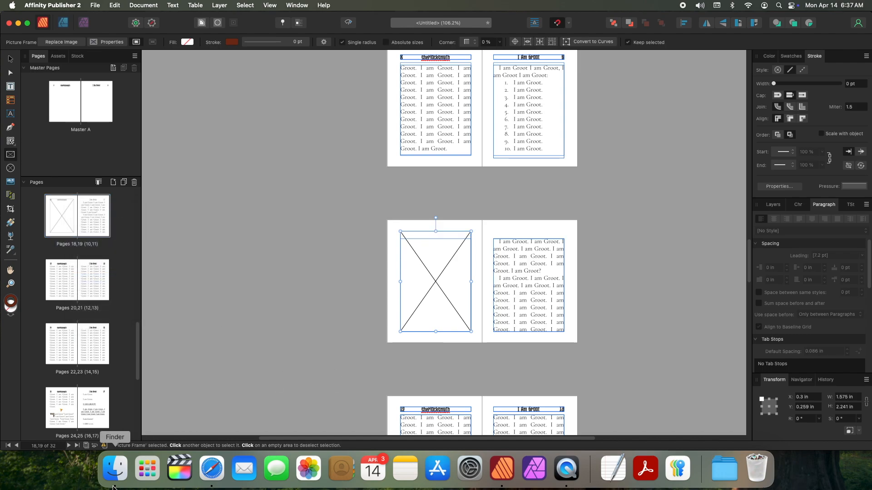
# Step: Place the Groot portrait image from Finder into the page 10 picture frame and adjust its position within the frame
pyautogui.click(115, 470)
pyautogui.moveTo(485, 338); pyautogui.dragTo(450, 245)
pyautogui.click(459, 300)
pyautogui.click(458, 298)
pyautogui.moveTo(438, 283); pyautogui.dragTo(418, 284)
pyautogui.click(477, 296)
pyautogui.press('super+0')
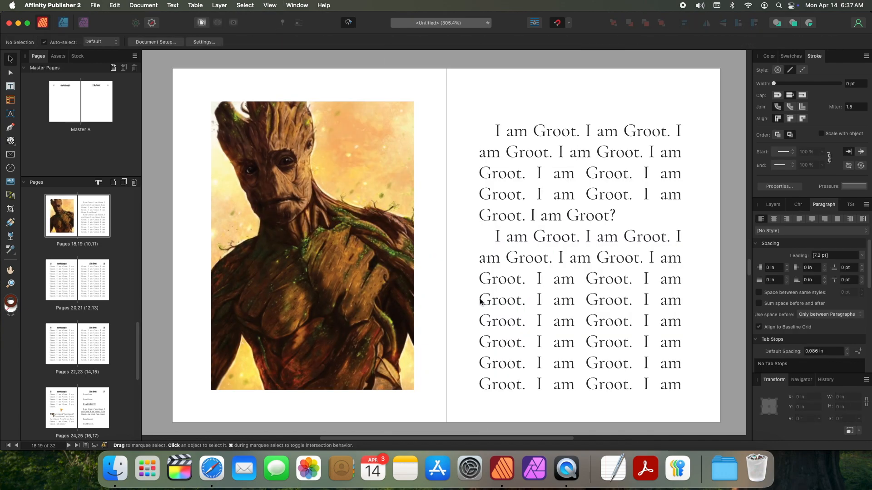
# Step: Apply Master A to page 11 only, restoring its running header and page number opposite the portrait
pyautogui.scroll(-5, 500, 304)
pyautogui.scroll(2, 515, 306)
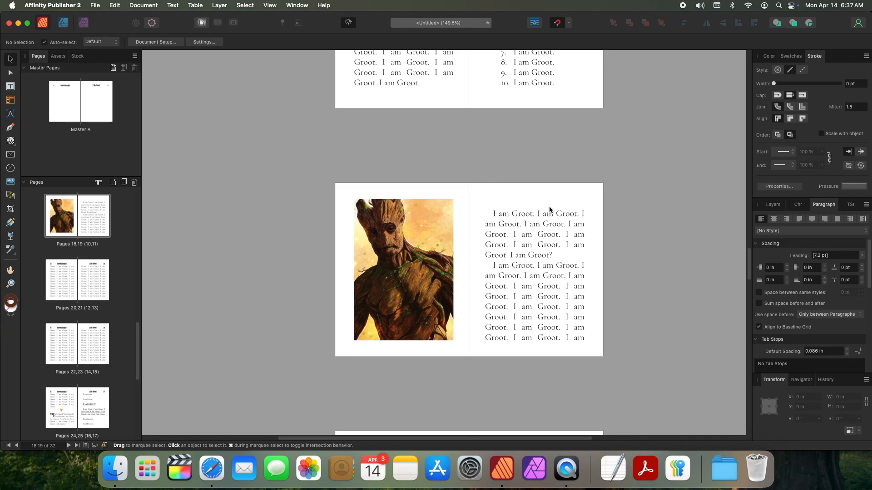
pyautogui.click(107, 95)
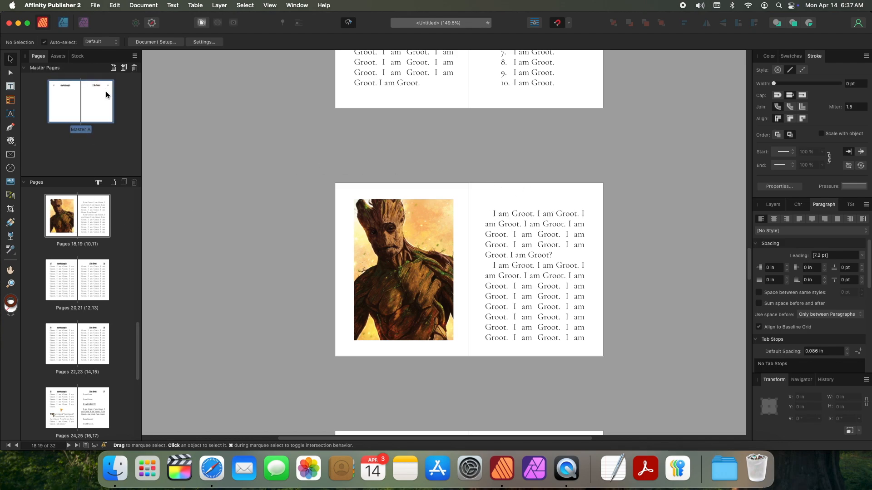
pyautogui.moveTo(104, 93); pyautogui.dragTo(116, 211)
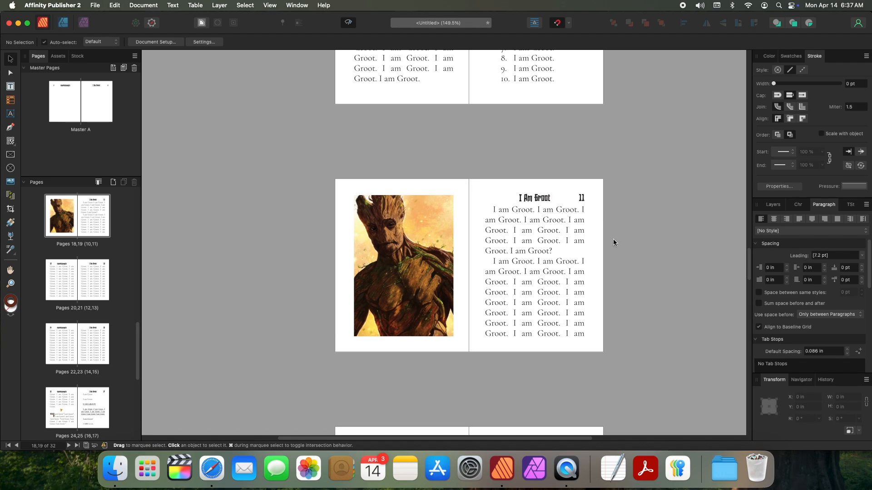
# Step: Start a PDF export of the finished booklet and set the export area to All Pages
pyautogui.scroll(-15, 615, 236)
pyautogui.scroll(-6, 656, 264)
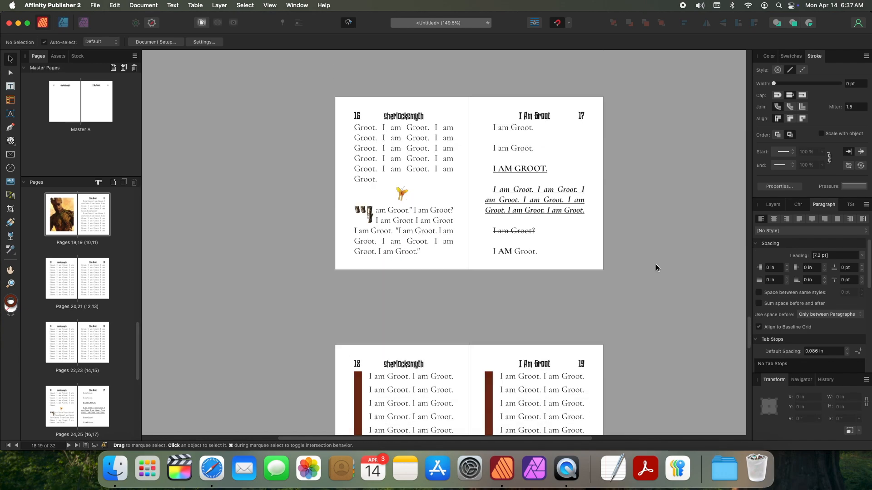
pyautogui.scroll(-10, 653, 267)
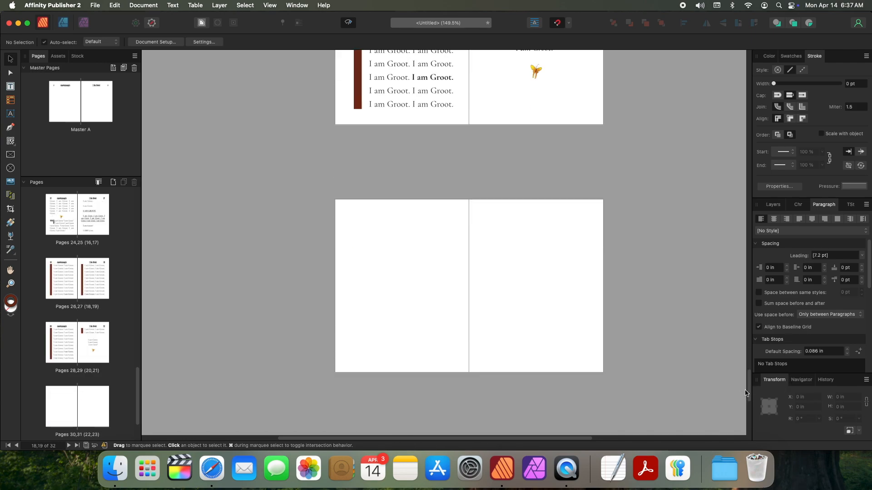
pyautogui.moveTo(748, 388); pyautogui.dragTo(729, 179)
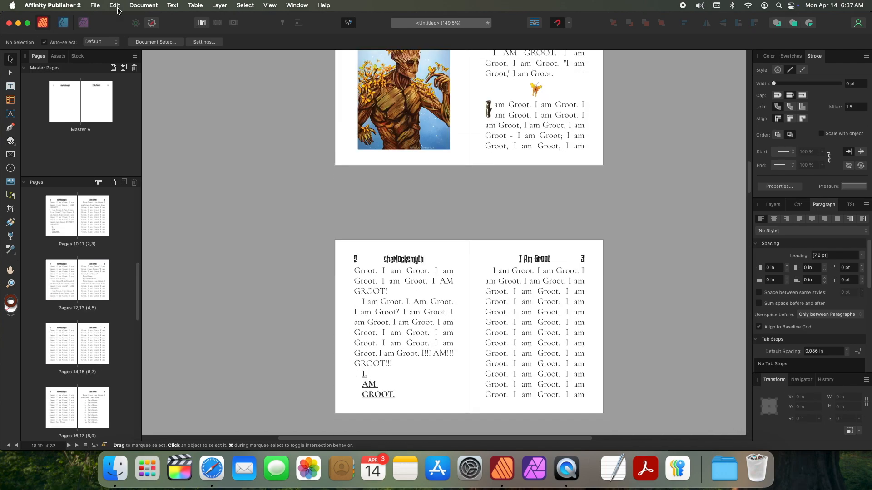
pyautogui.click(93, 5)
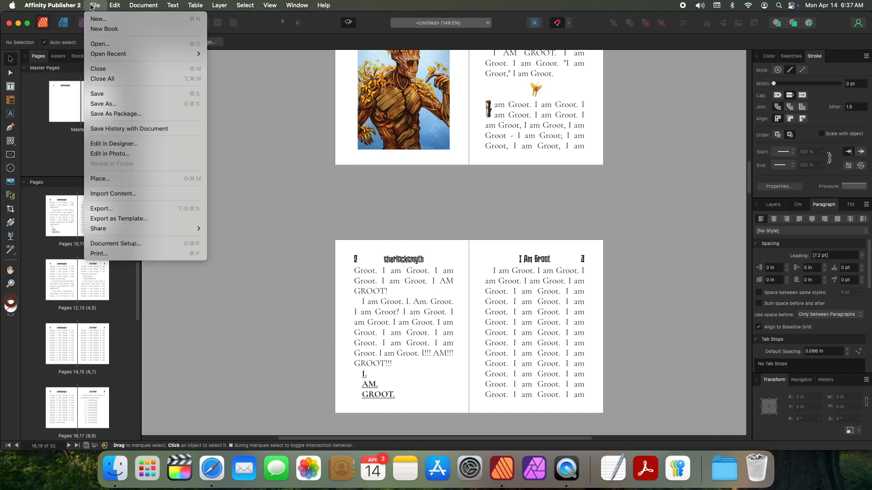
pyautogui.click(98, 209)
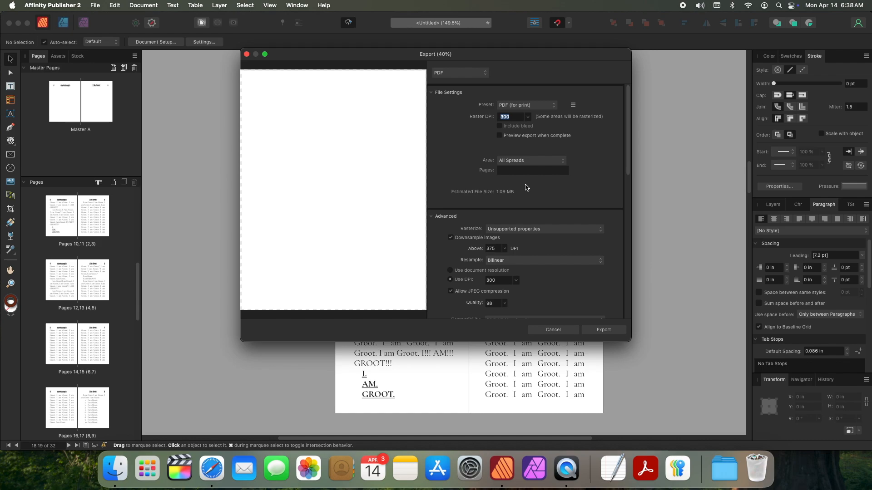
pyautogui.click(533, 164)
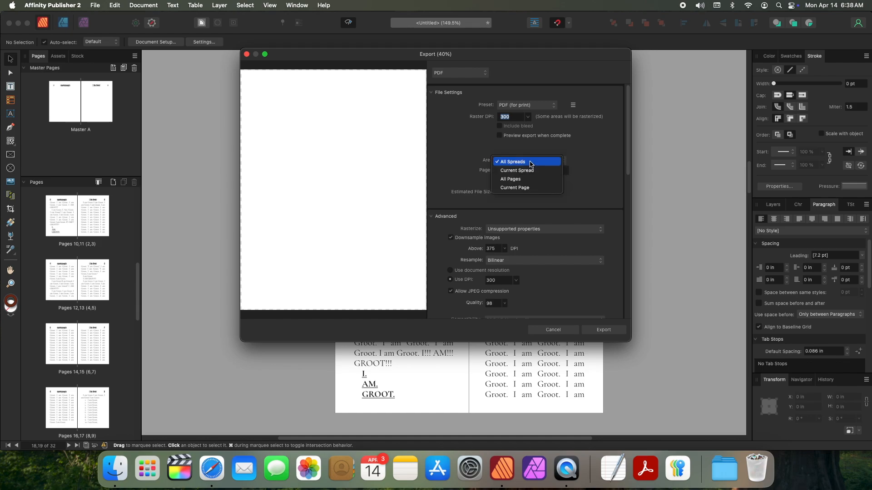
pyautogui.click(519, 182)
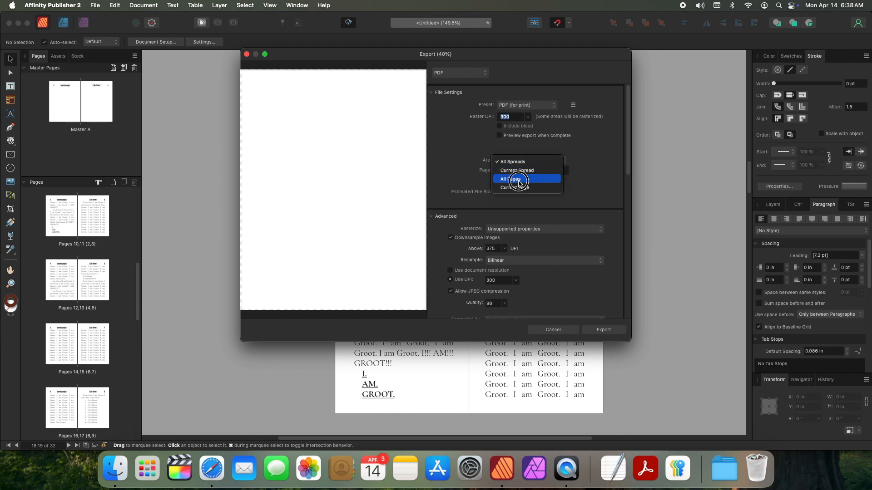
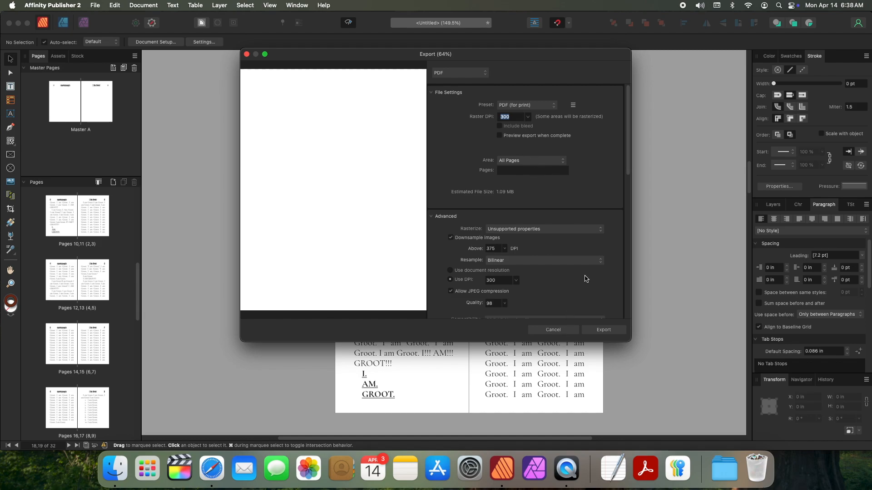
# Step: Export the PDF into the booklet's project folder, naming it I Am Groot by followed by the author's pen name
pyautogui.moveTo(630, 172)
pyautogui.mouseDown()
pyautogui.moveTo(637, 195)
pyautogui.moveTo(628, 195)
pyautogui.moveTo(615, 315)
pyautogui.moveTo(628, 148)
pyautogui.moveTo(617, 319)
pyautogui.moveTo(622, 176)
pyautogui.mouseUp()
pyautogui.click(605, 352)
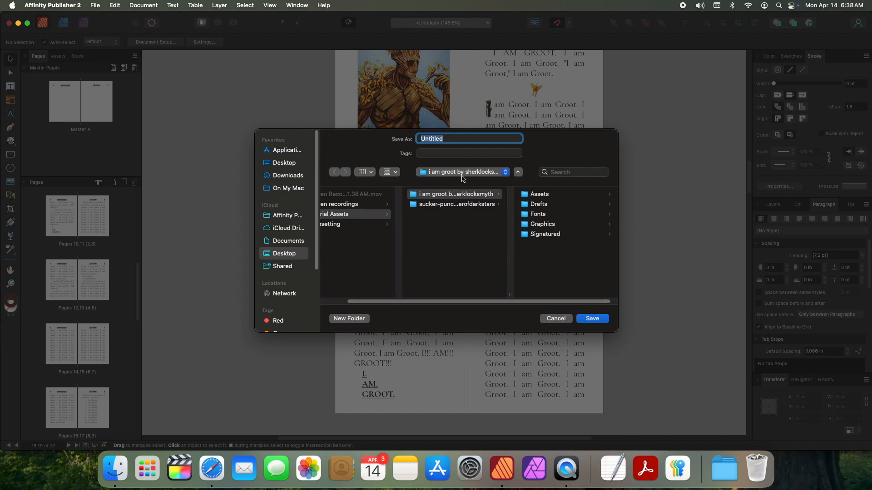
pyautogui.press('BackSpace')
pyautogui.write('I Am Groot by sherlocksmyth')
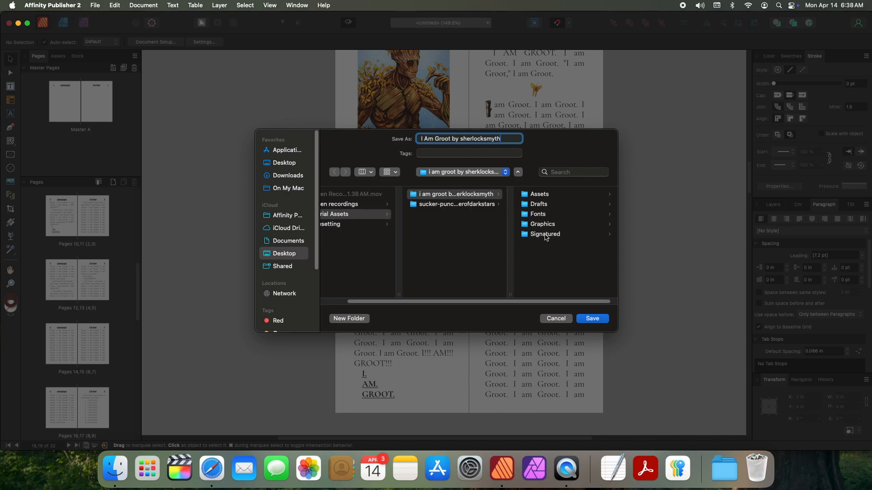
pyautogui.click(593, 319)
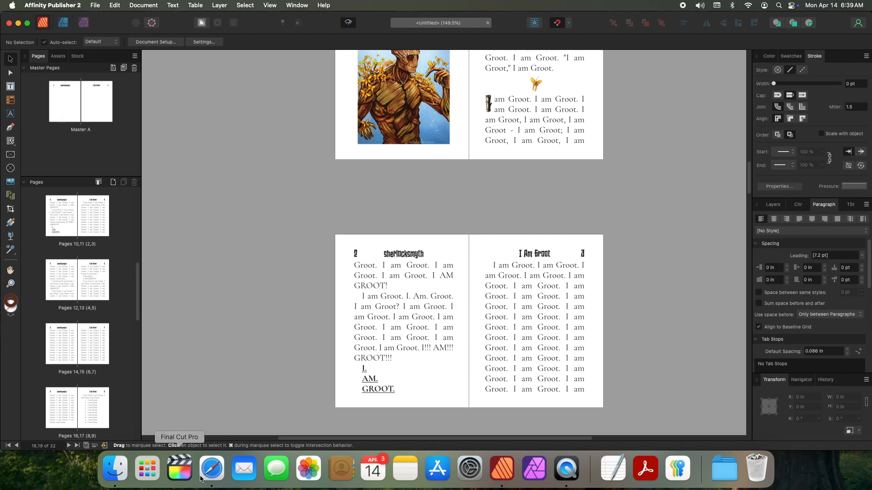
# Step: Switch to Safari, search the web for "book binder js" and open the Bookbinder JS page
pyautogui.click(211, 467)
pyautogui.click(524, 24)
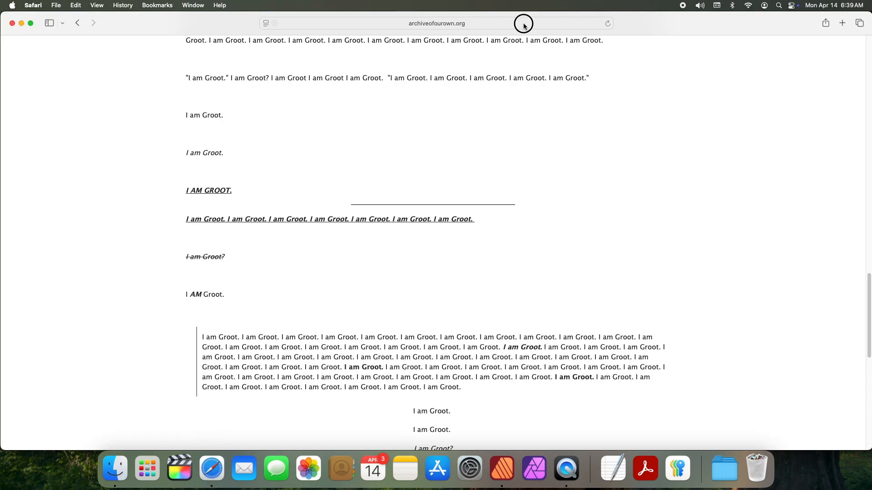
pyautogui.write('bookb')
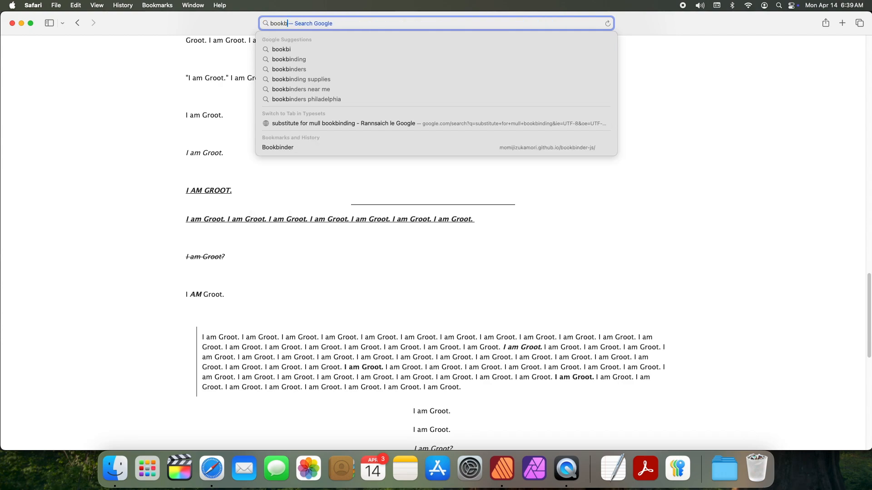
pyautogui.press('BackSpace')
pyautogui.write('binder js')
pyautogui.press('Return')
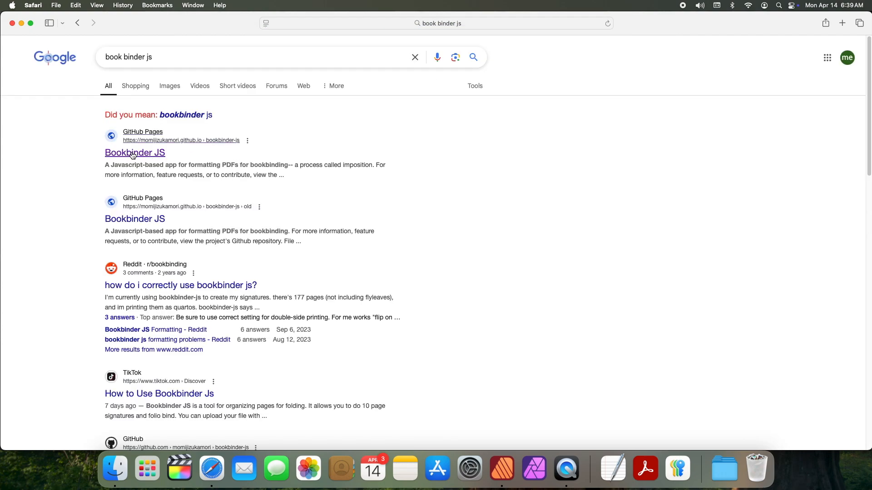
pyautogui.click(132, 154)
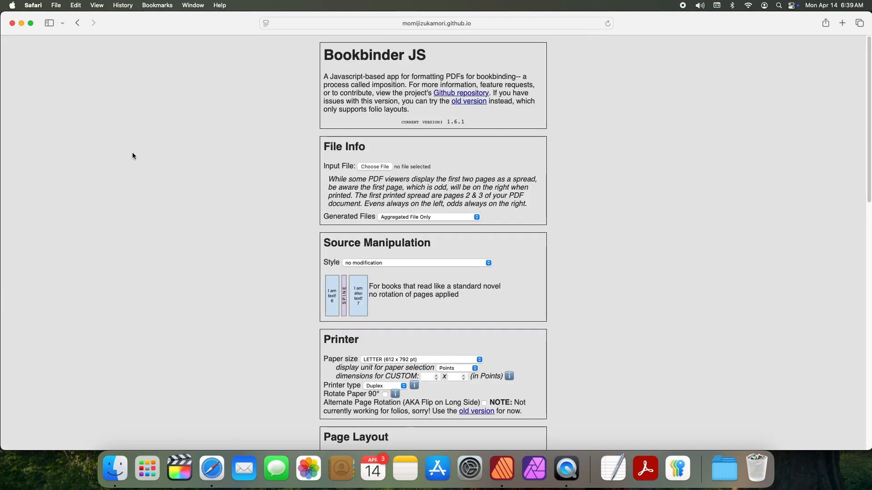
# Step: Load the exported I Am Groot PDF as the input file and check the generated files options
pyautogui.click(380, 167)
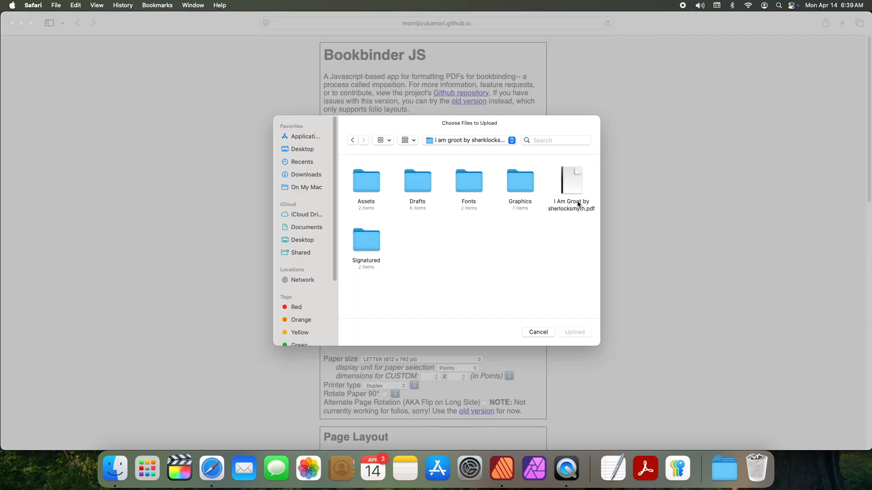
pyautogui.click(573, 186)
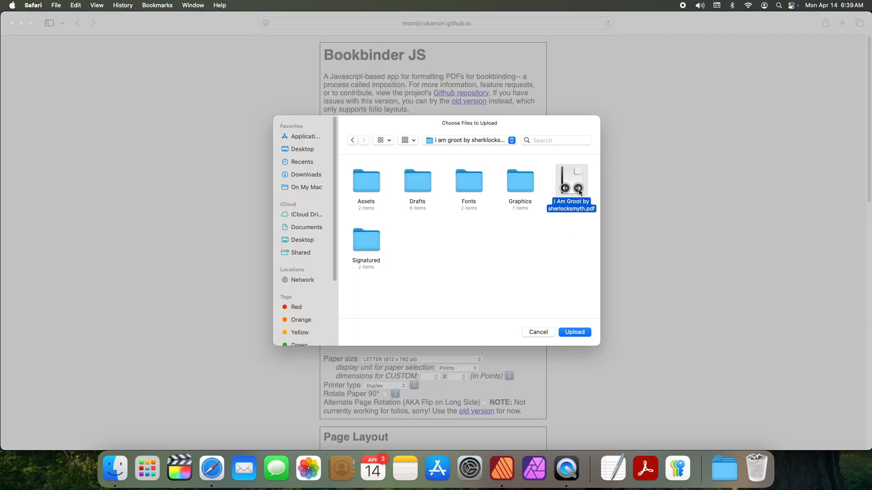
pyautogui.click(574, 332)
pyautogui.click(437, 217)
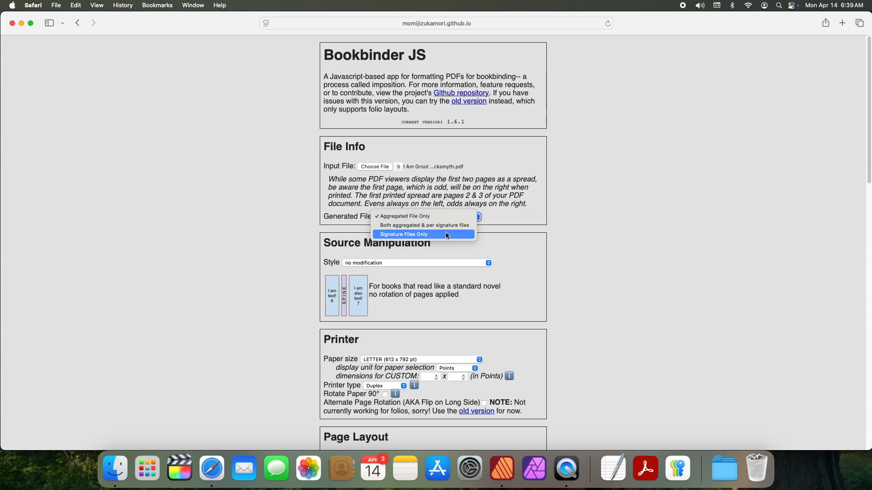
pyautogui.click(514, 237)
# Step: Review the printer type choices, Single-Sided and Duplex, in the Printer settings
pyautogui.scroll(-5, 491, 300)
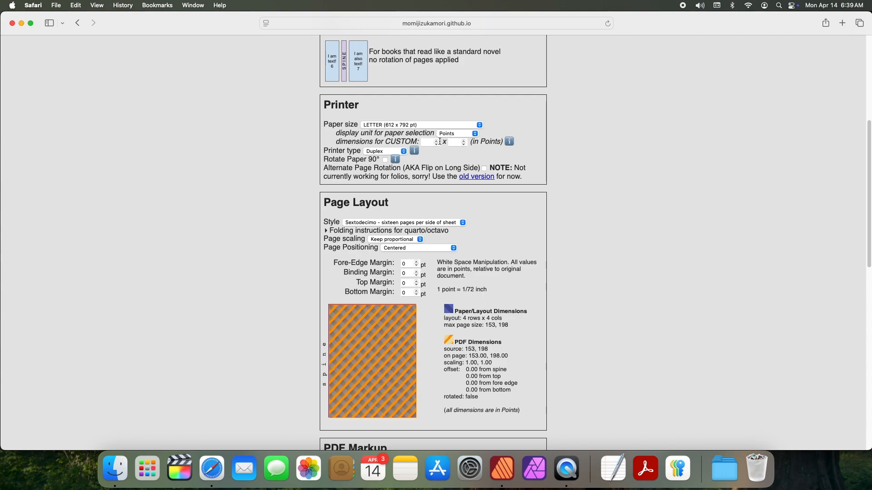
pyautogui.click(388, 153)
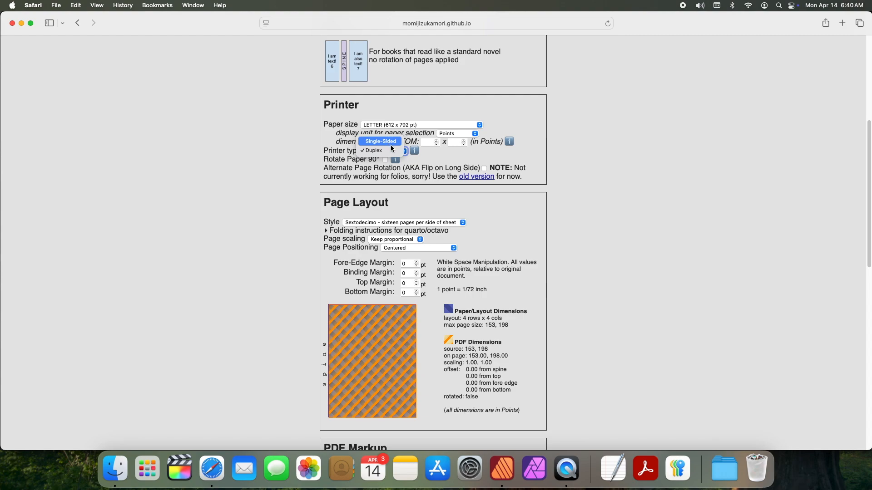
pyautogui.click(389, 143)
pyautogui.click(475, 200)
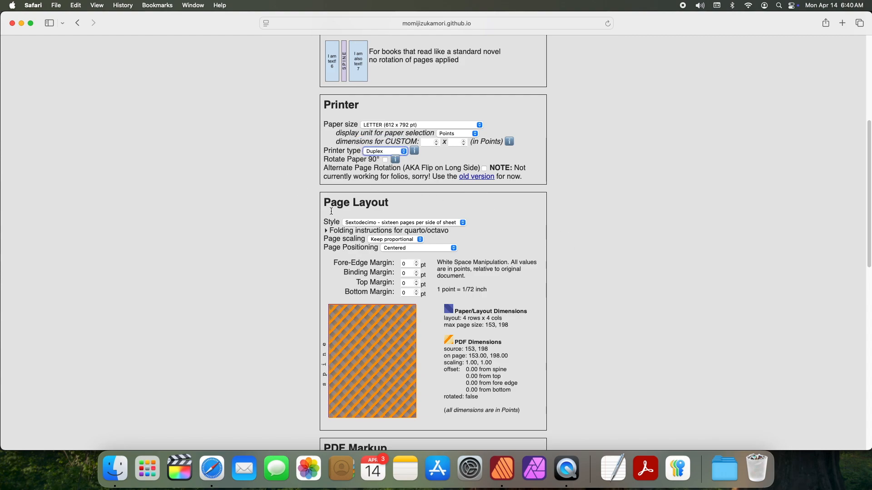
# Step: Try the Folio page layout style and return it to Sextodecimo, sixteen pages per side of sheet
pyautogui.click(416, 225)
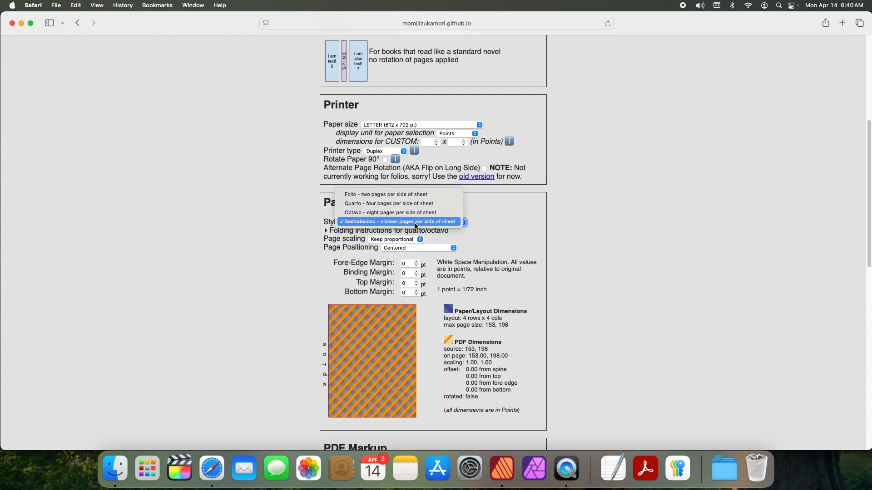
pyautogui.click(404, 198)
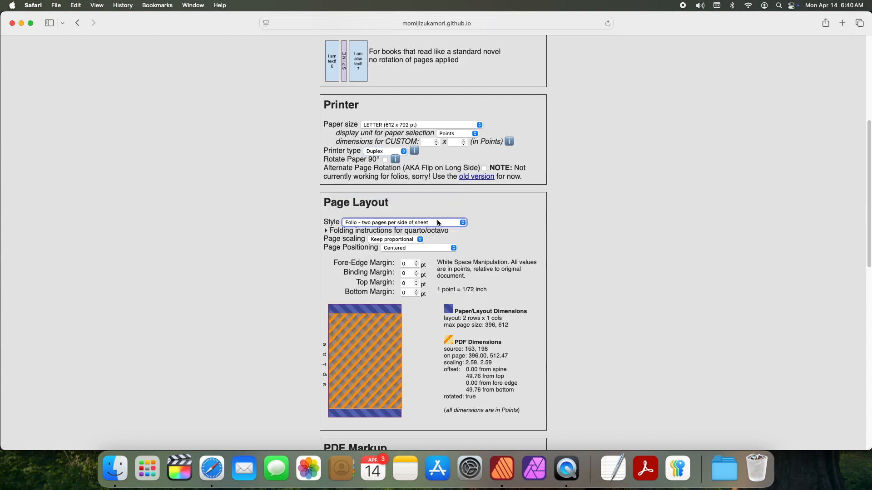
pyautogui.click(438, 223)
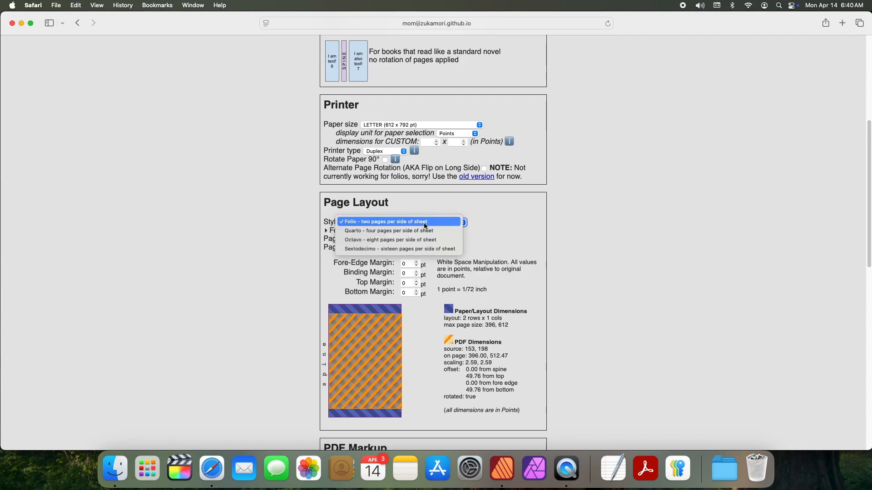
pyautogui.click(392, 249)
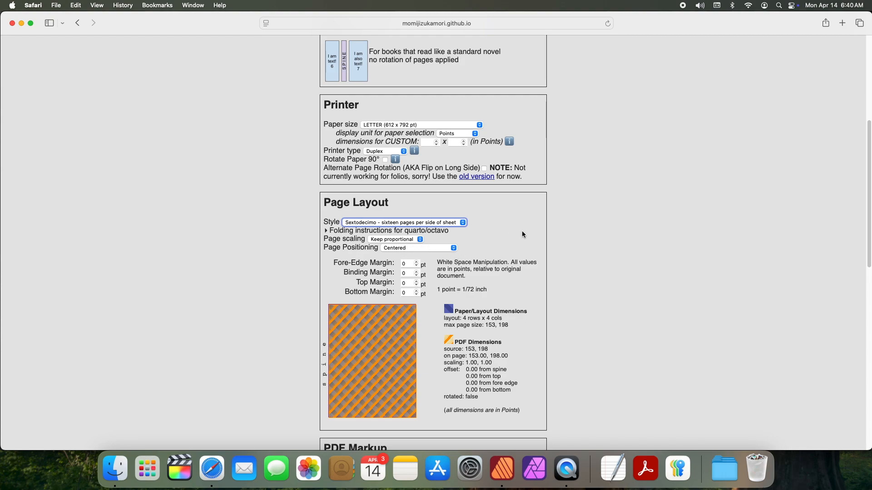
# Step: Check the page positioning options and toggle the Add Cutlines markup off and back on
pyautogui.click(425, 250)
pyautogui.click(513, 248)
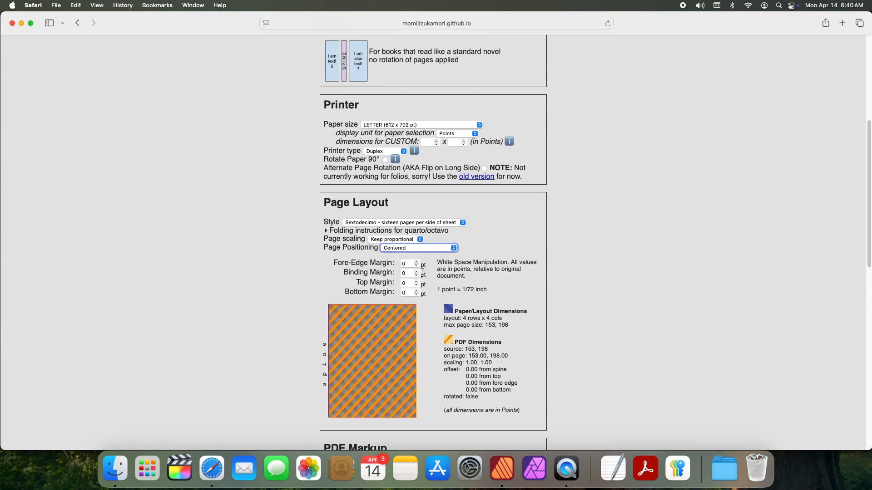
pyautogui.scroll(-1, 421, 272)
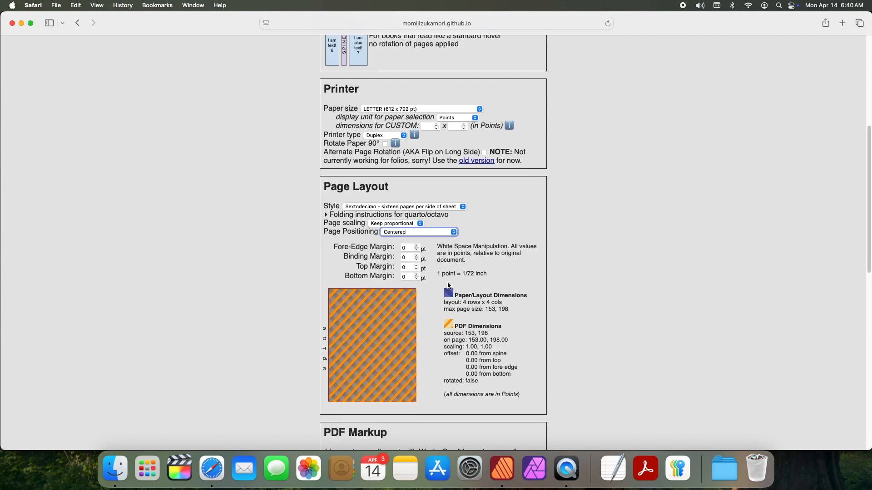
pyautogui.scroll(-5, 449, 285)
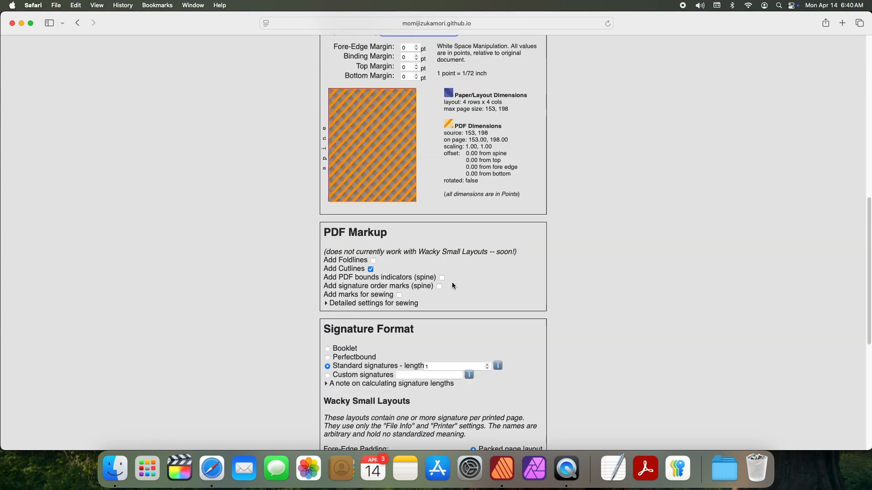
pyautogui.click(371, 269)
pyautogui.click(371, 269)
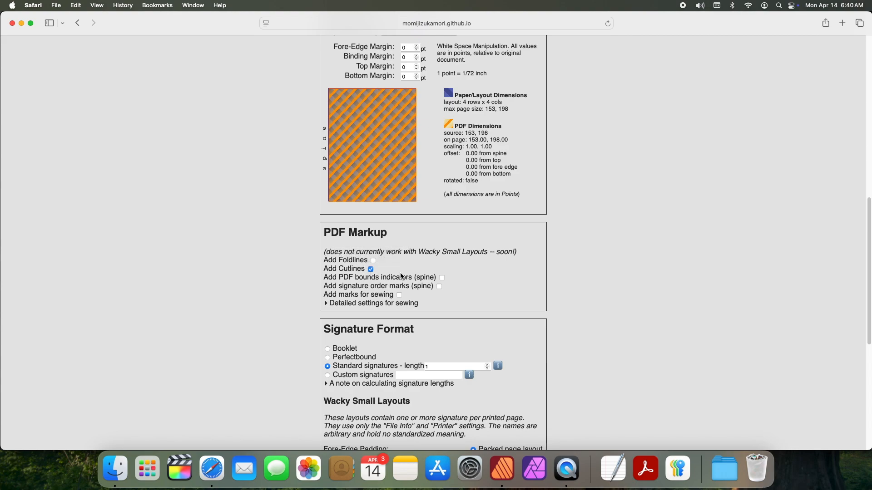
# Step: Review the signature format and standard signature length against the file, printer, page layout and markup settings
pyautogui.scroll(-2, 418, 309)
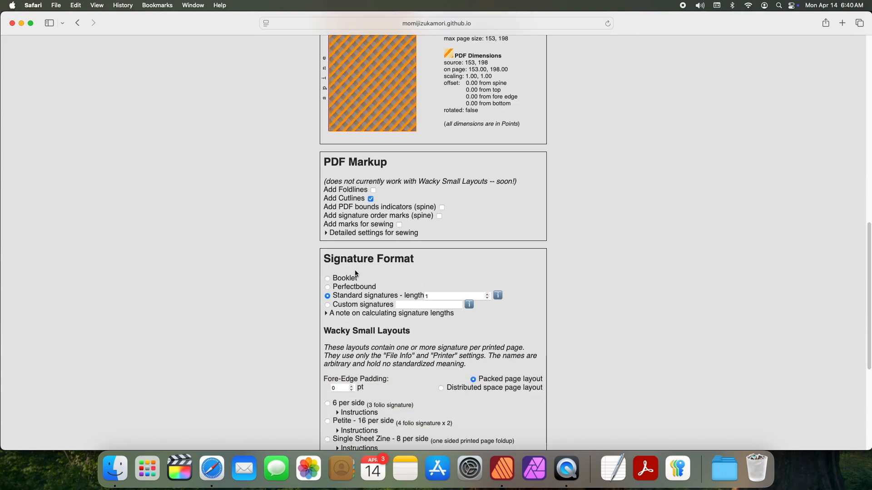
pyautogui.scroll(-5, 522, 276)
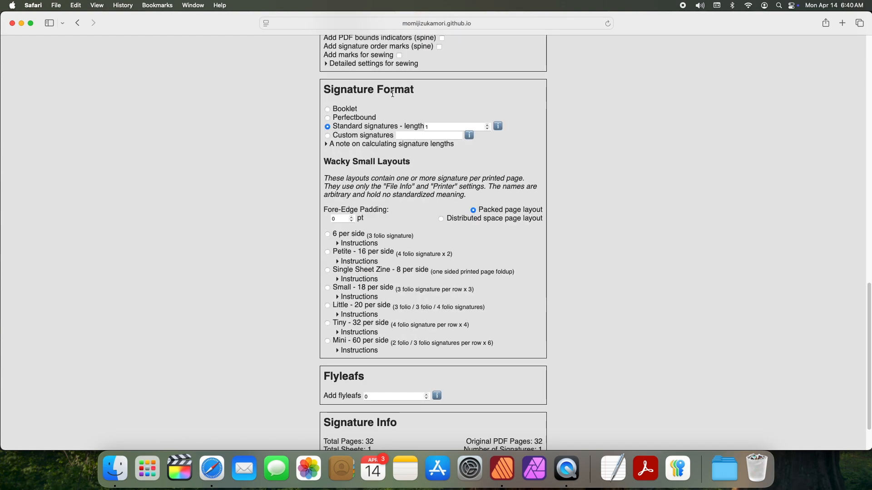
pyautogui.click(433, 126)
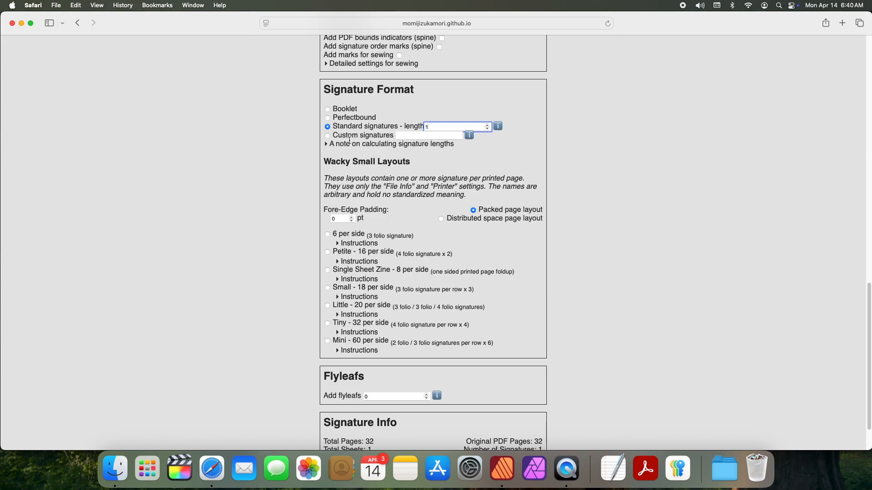
pyautogui.scroll(3, 433, 165)
pyautogui.scroll(15, 432, 164)
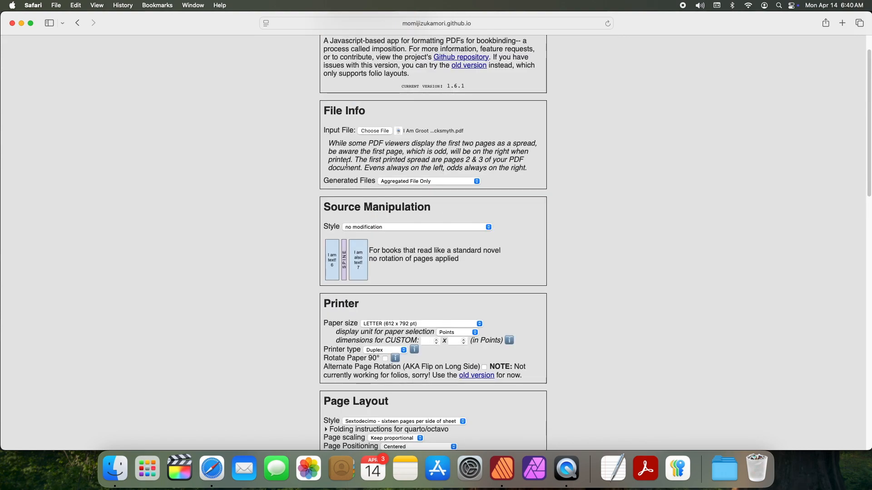
pyautogui.scroll(-12, 395, 220)
pyautogui.scroll(2, 390, 152)
pyautogui.scroll(1, 376, 164)
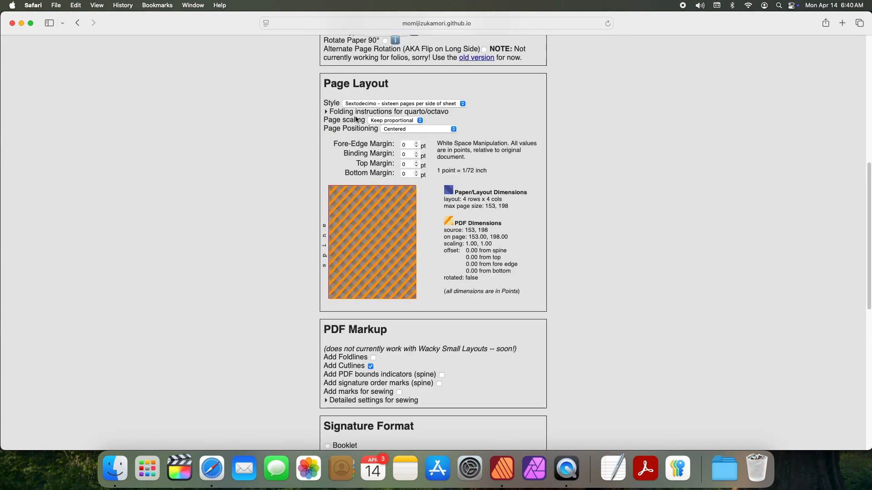
pyautogui.scroll(-11, 388, 240)
pyautogui.scroll(2, 377, 180)
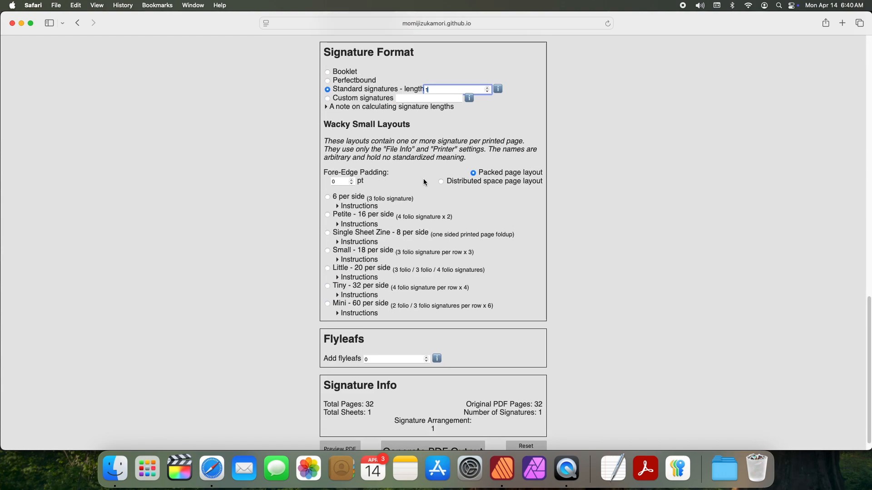
# Step: Check the Add flyleafs setting and its explanation below the signature format options
pyautogui.scroll(-2, 442, 295)
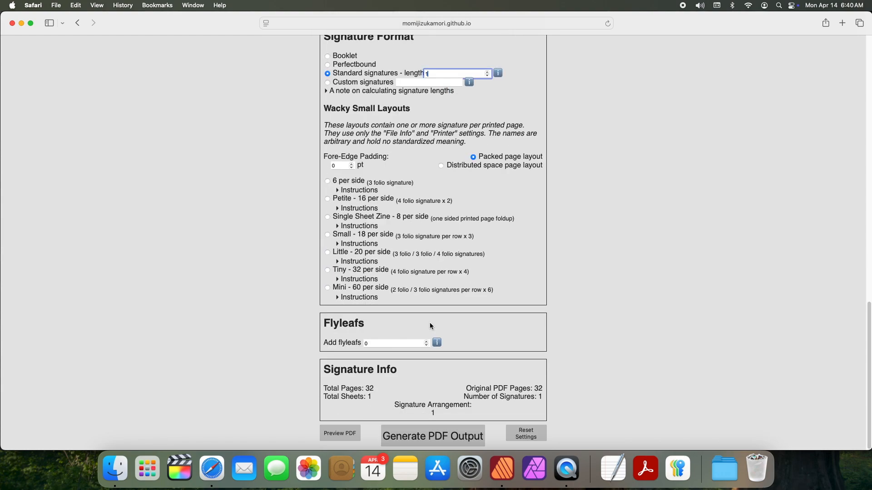
pyautogui.click(372, 347)
pyautogui.click(373, 346)
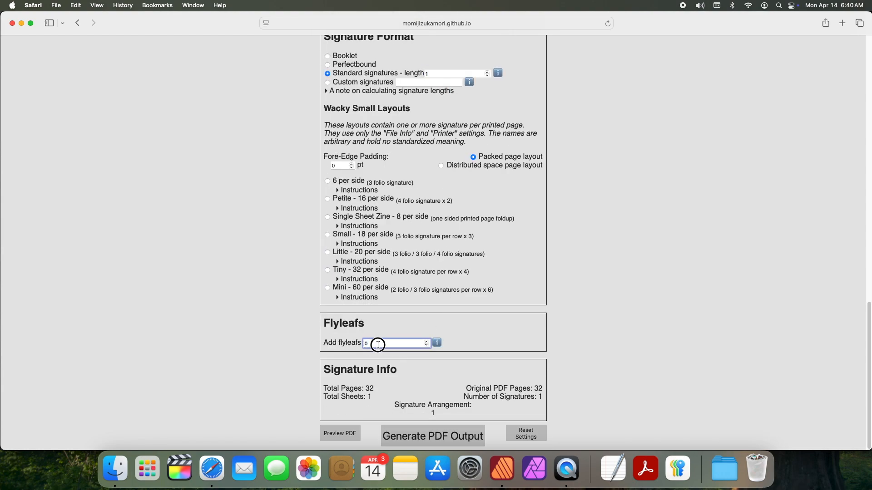
pyautogui.moveTo(436, 344)
pyautogui.click(512, 338)
# Step: Generate the imposed PDF output from the current settings and bring the sheet preview into view
pyautogui.click(441, 444)
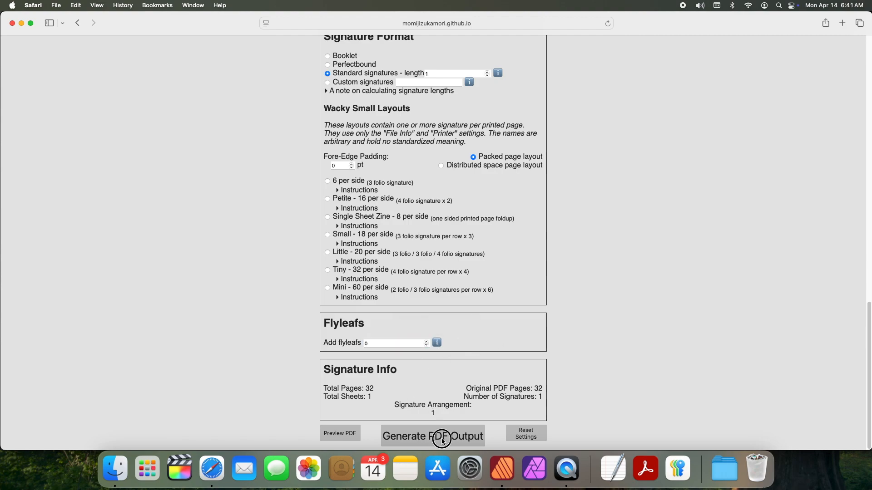
pyautogui.scroll(-5, 624, 361)
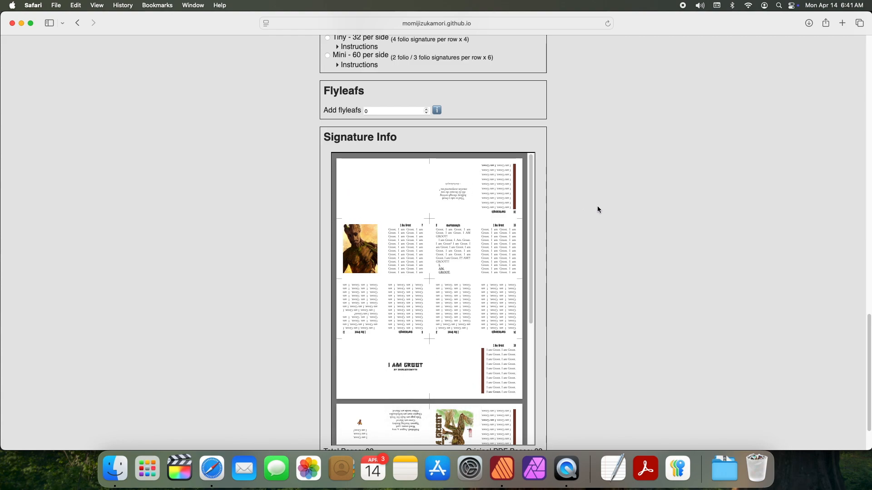
pyautogui.scroll(-2, 539, 334)
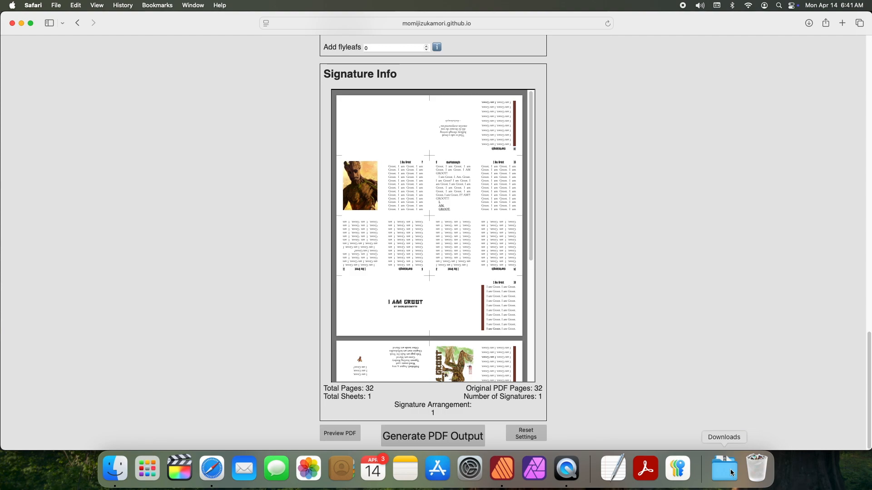
# Step: Move the downloaded i_am_groot_by_sherlocksmyth_bookbinder.zip from the Downloads folder in Finder into the "i am groot by sherklocksmyth" project folder
pyautogui.rightClick(731, 474)
pyautogui.click(744, 432)
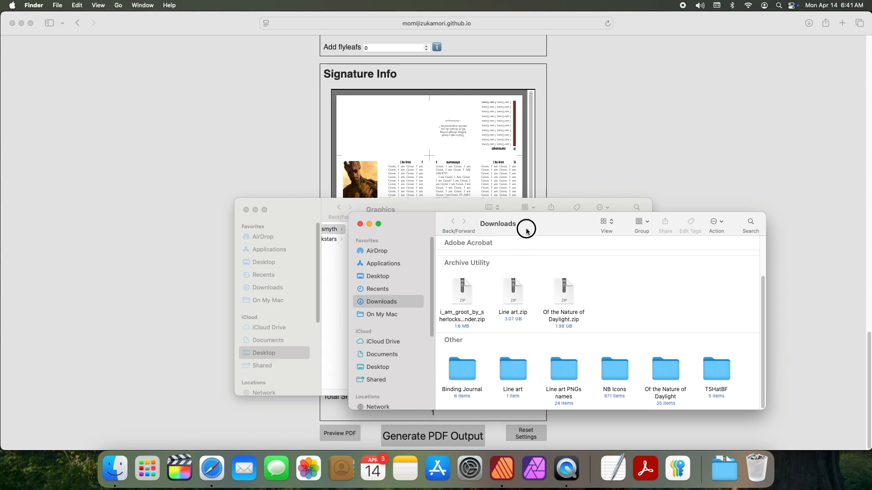
pyautogui.moveTo(522, 225); pyautogui.dragTo(711, 231)
pyautogui.moveTo(663, 317); pyautogui.dragTo(494, 331)
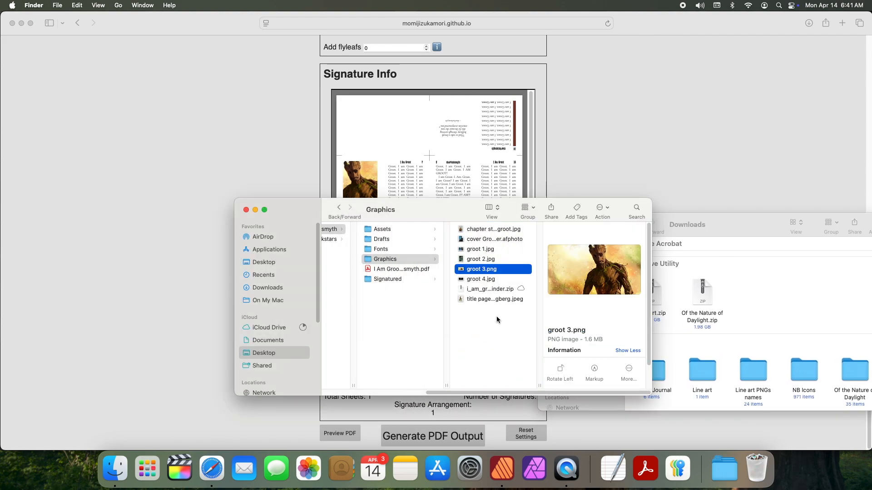
pyautogui.click(493, 289)
pyautogui.moveTo(508, 291); pyautogui.dragTo(379, 317)
# Step: Extract the bookbinder zip archive inside the "i am groot by sherklocksmyth" folder
pyautogui.click(389, 279)
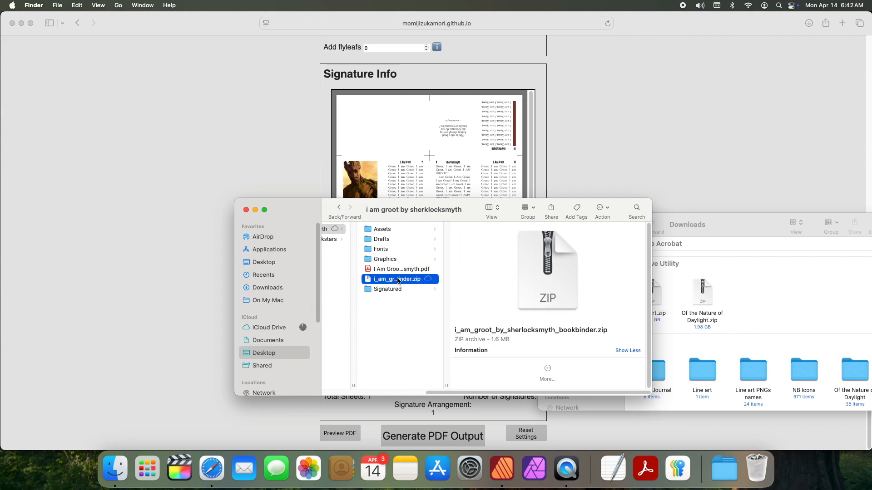
pyautogui.rightClick(395, 279)
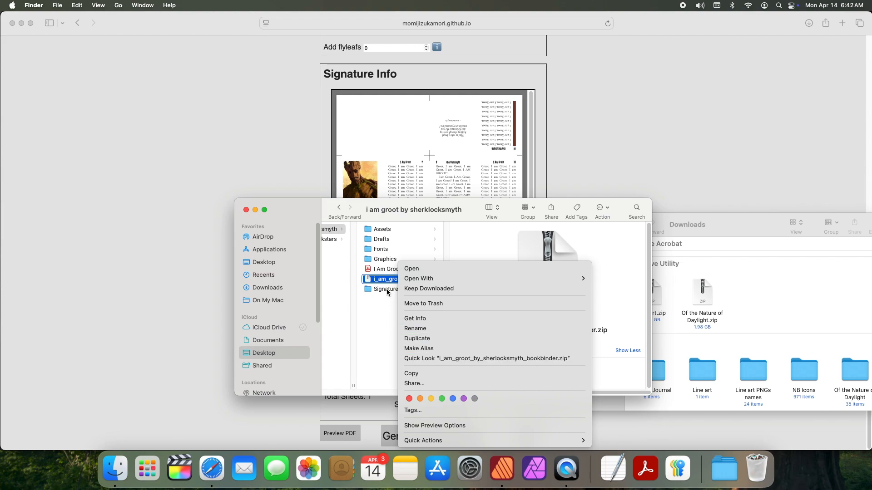
pyautogui.click(392, 283)
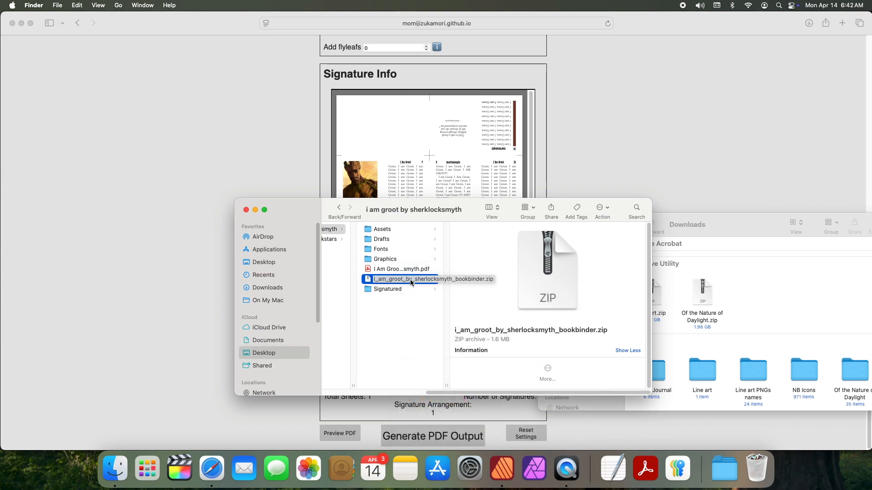
pyautogui.click(414, 317)
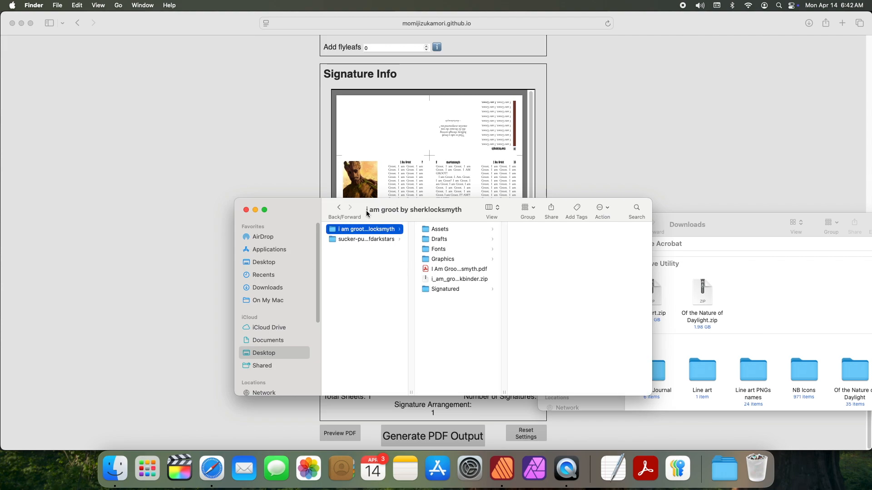
pyautogui.moveTo(368, 214); pyautogui.dragTo(232, 223)
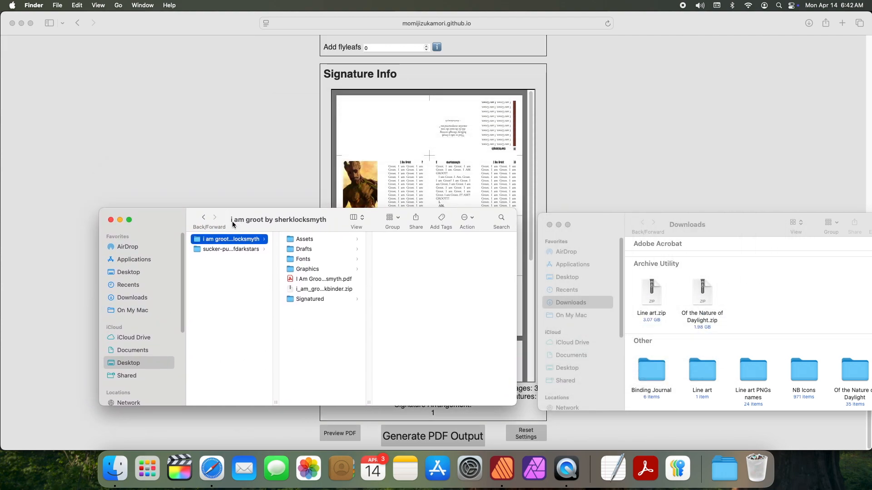
pyautogui.click(308, 290)
pyautogui.doubleClick(307, 290)
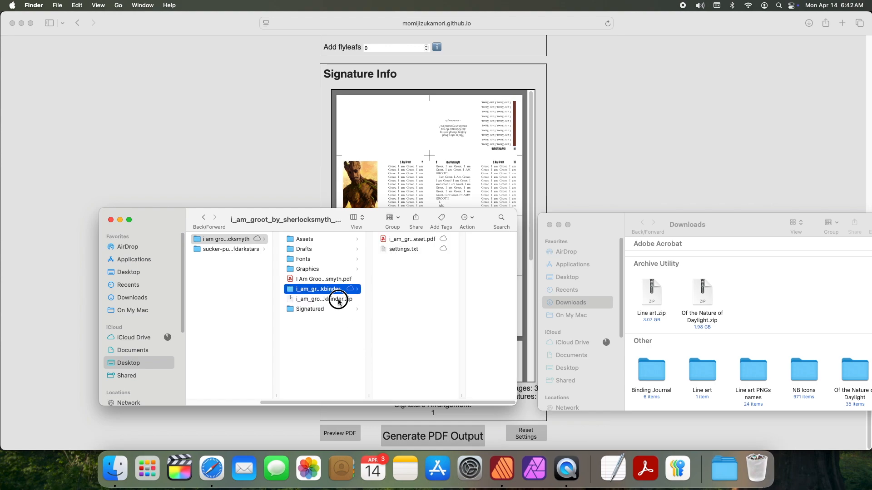
# Step: Move the extracted typeset PDF up into the project folder and trash the zip archive and leftover bookbinder folder
pyautogui.moveTo(334, 300); pyautogui.dragTo(752, 472)
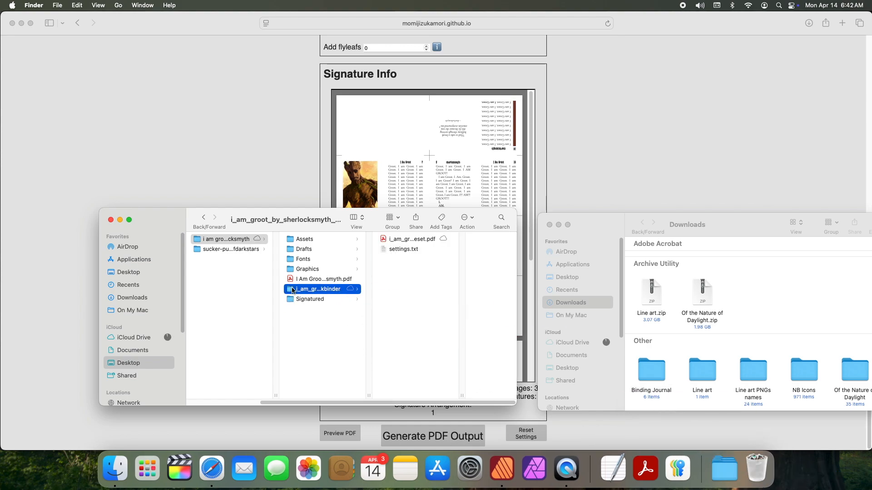
pyautogui.moveTo(416, 239); pyautogui.dragTo(320, 327)
pyautogui.moveTo(328, 291); pyautogui.dragTo(732, 470)
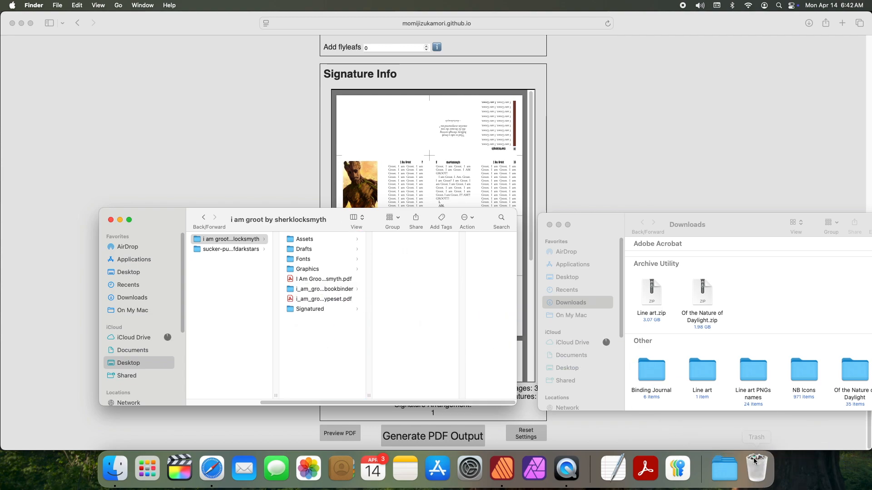
pyautogui.click(315, 297)
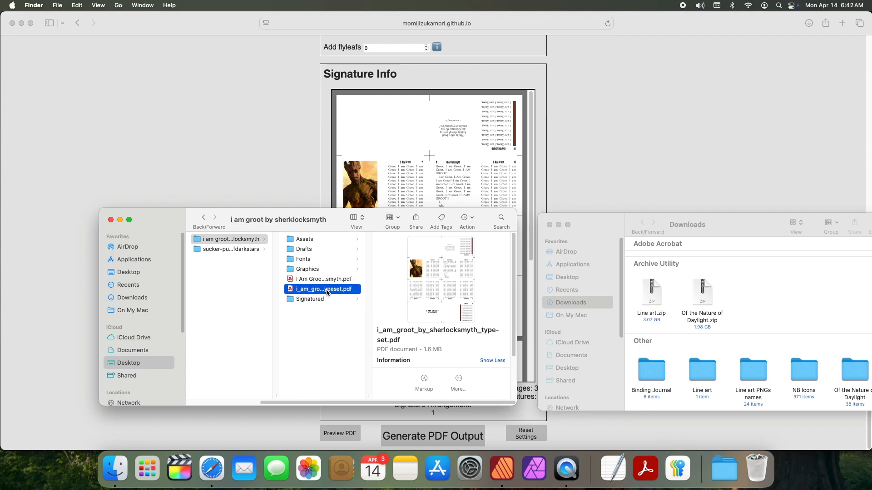
pyautogui.press('Return')
pyautogui.write('I Am Groot by sherlocksmyth')
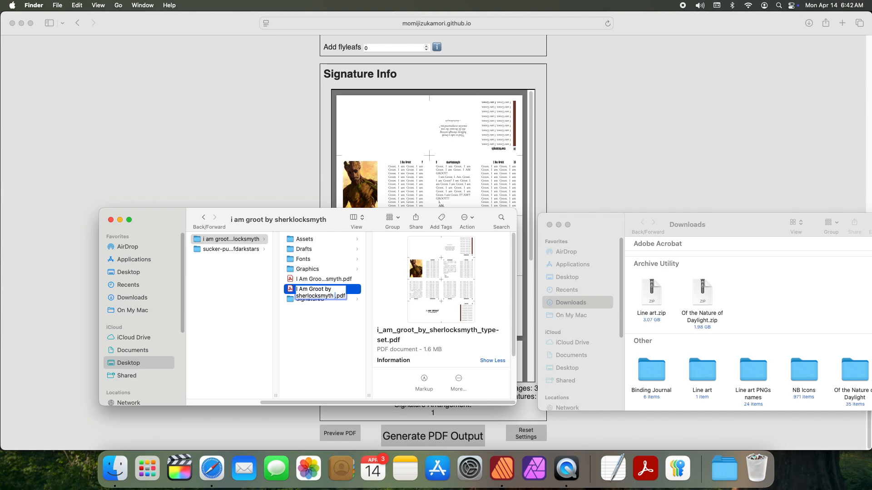
pyautogui.write(' (signatured)')
pyautogui.press('Return')
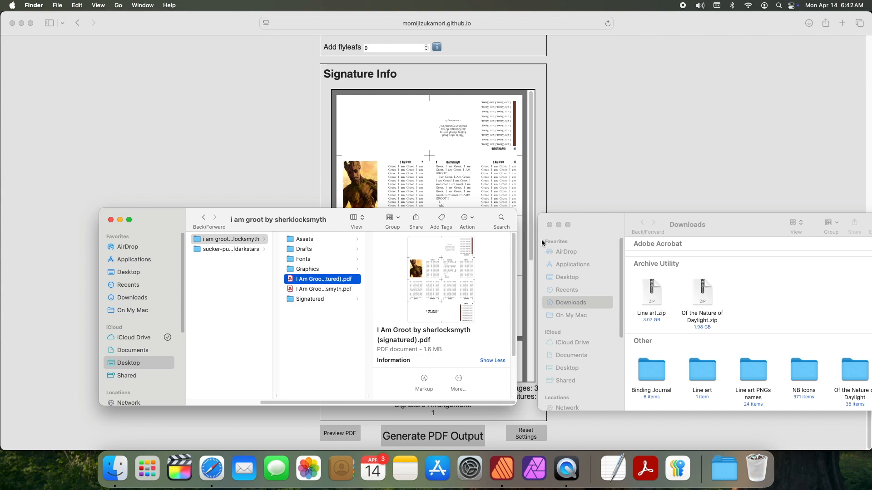
pyautogui.click(549, 225)
pyautogui.doubleClick(330, 282)
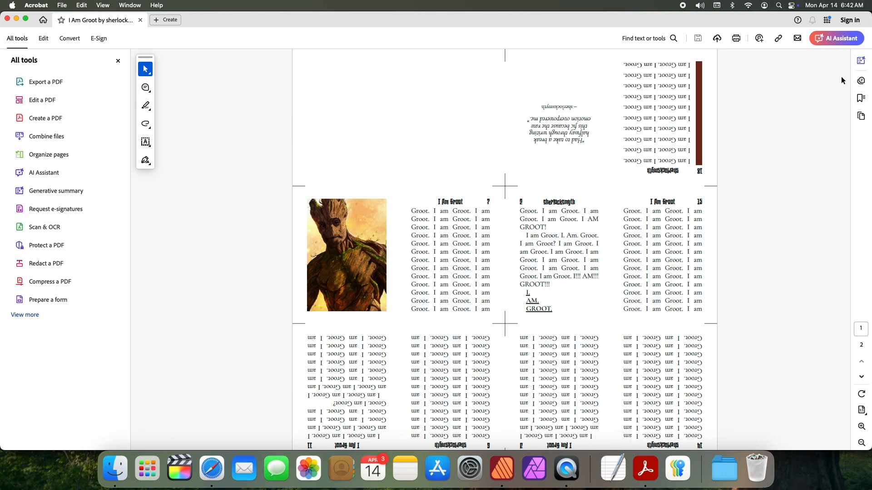
# Step: Examine both imposed sheet sides of the signatured PDF for page order, page orientation and cut marks
pyautogui.scroll(-10, 758, 282)
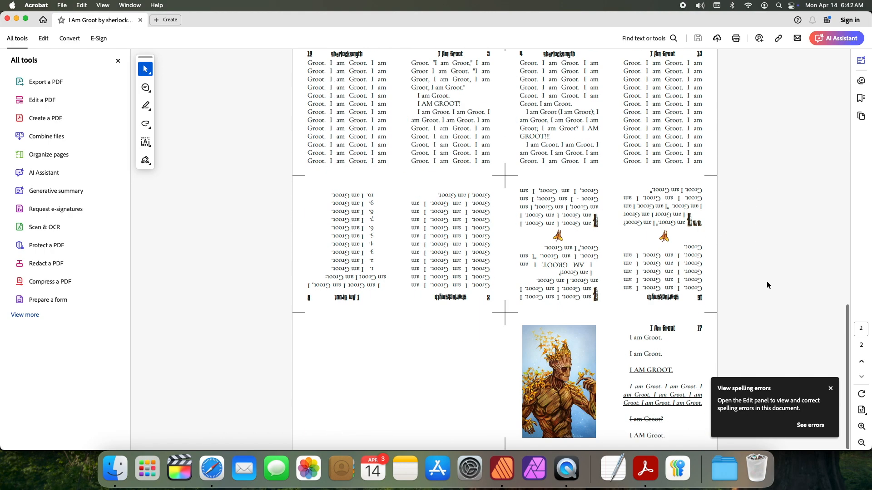
pyautogui.scroll(10, 603, 298)
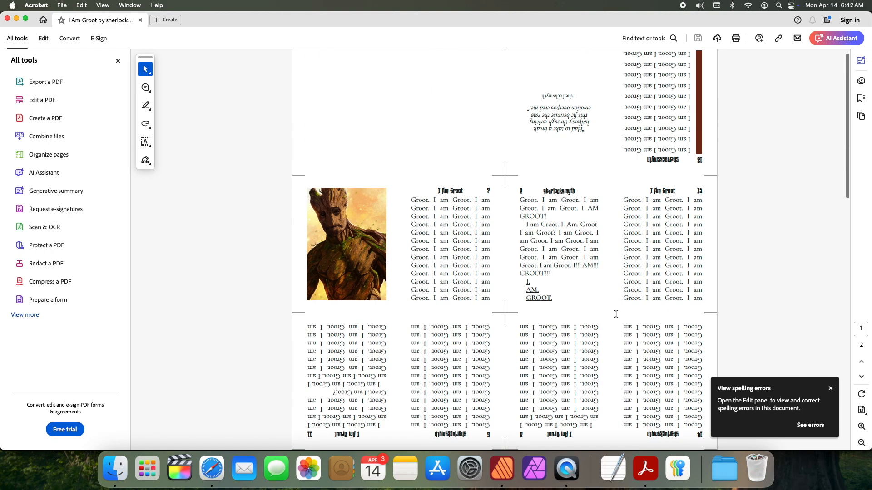
pyautogui.scroll(-5, 247, 219)
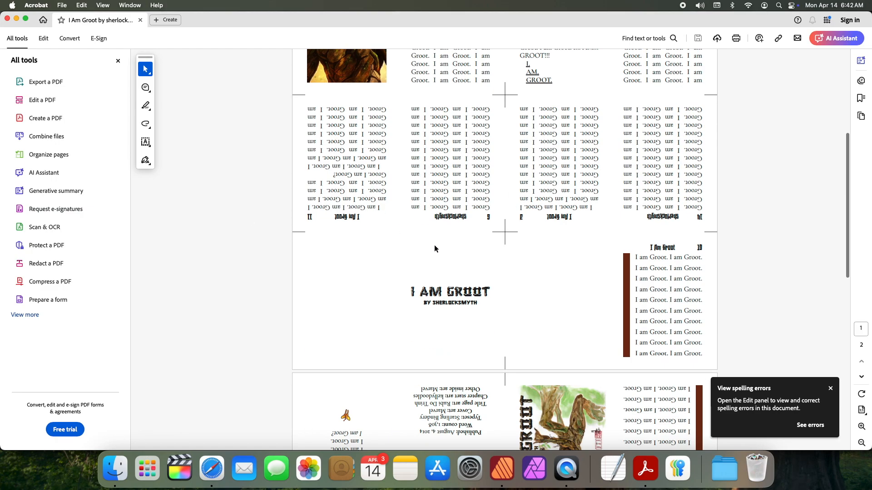
pyautogui.scroll(3, 455, 243)
pyautogui.scroll(-1, 446, 317)
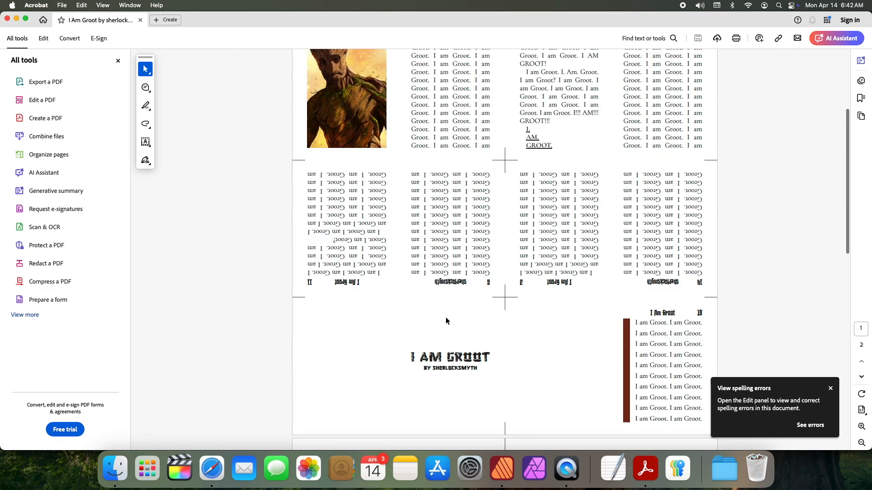
pyautogui.scroll(-10, 445, 317)
pyautogui.scroll(4, 562, 339)
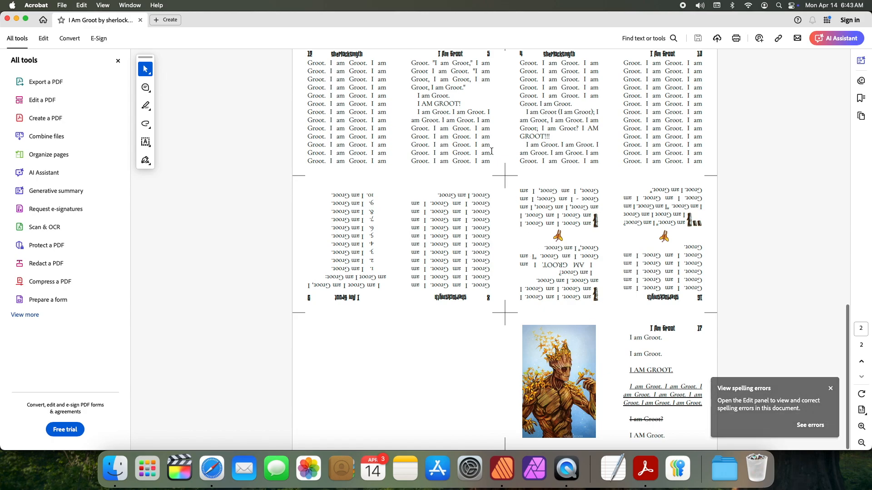
pyautogui.scroll(3, 489, 149)
pyautogui.scroll(10, 488, 149)
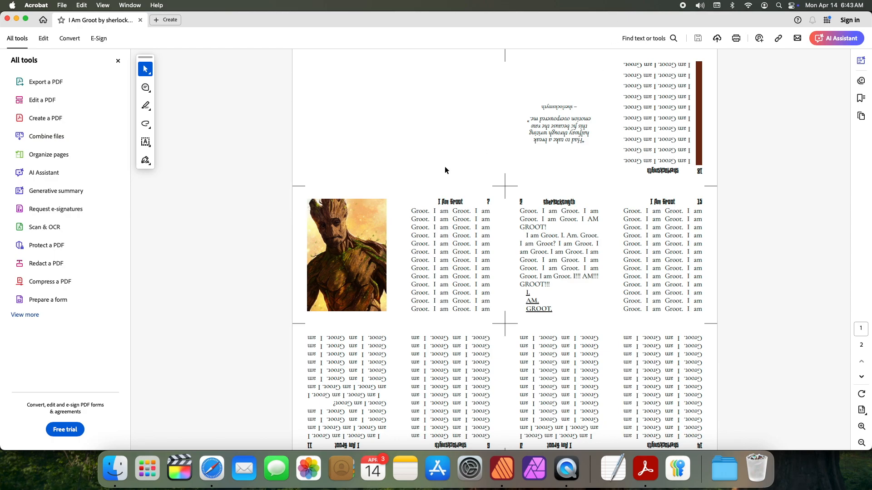
pyautogui.scroll(-15, 615, 207)
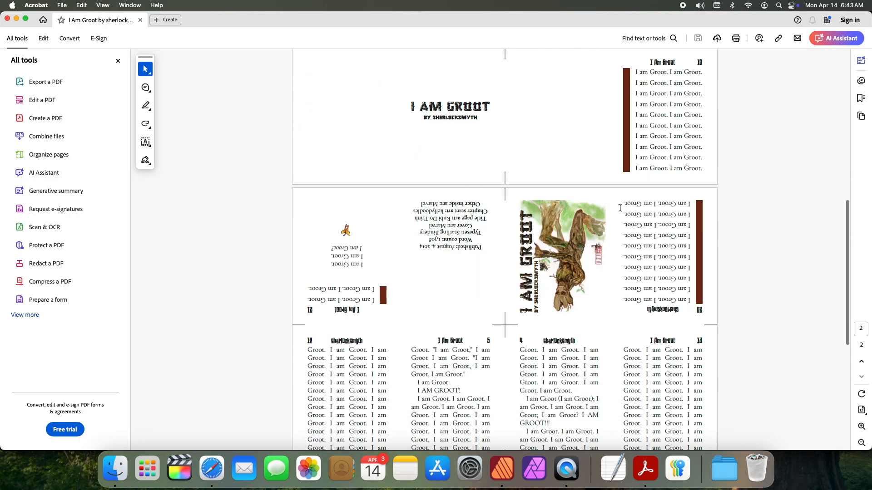
pyautogui.scroll(-10, 624, 211)
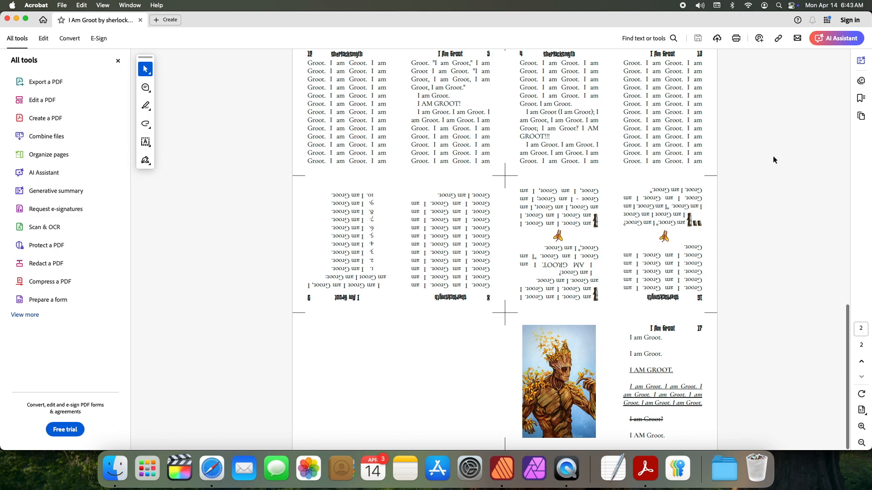
# Step: Review the print settings for the signatured PDF, including page sizing and two-sided printing, and close them without printing
pyautogui.click(736, 38)
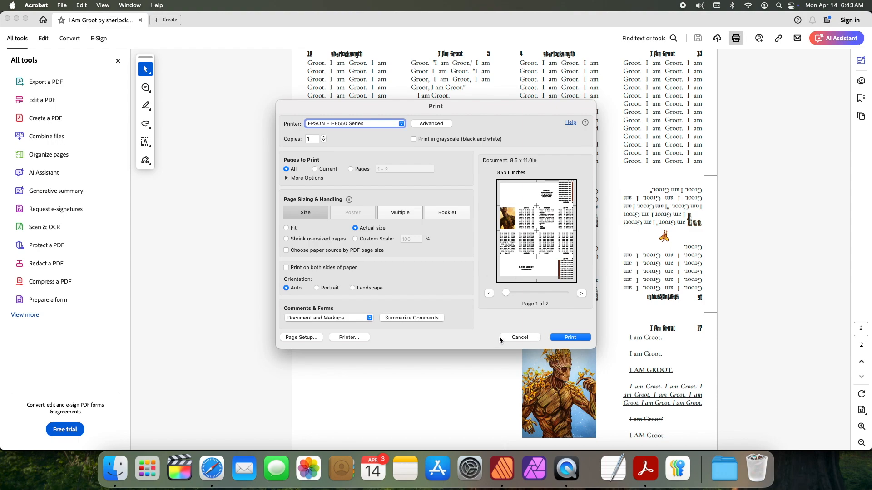
pyautogui.click(516, 340)
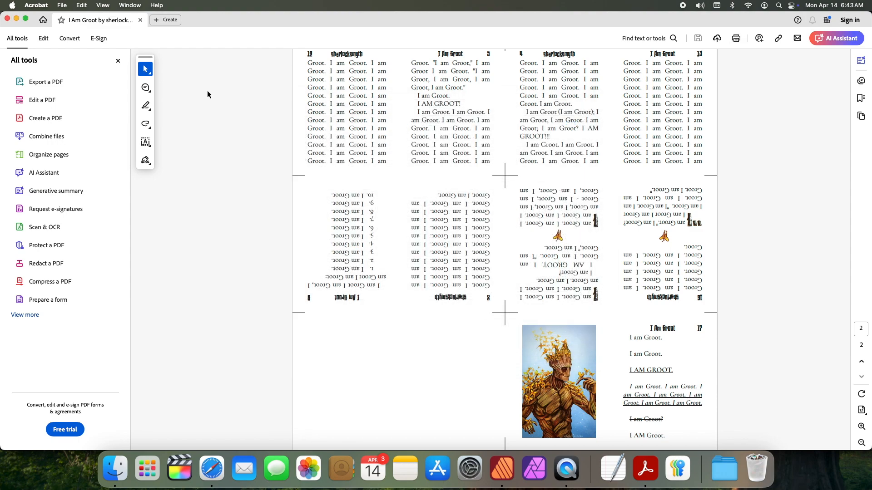